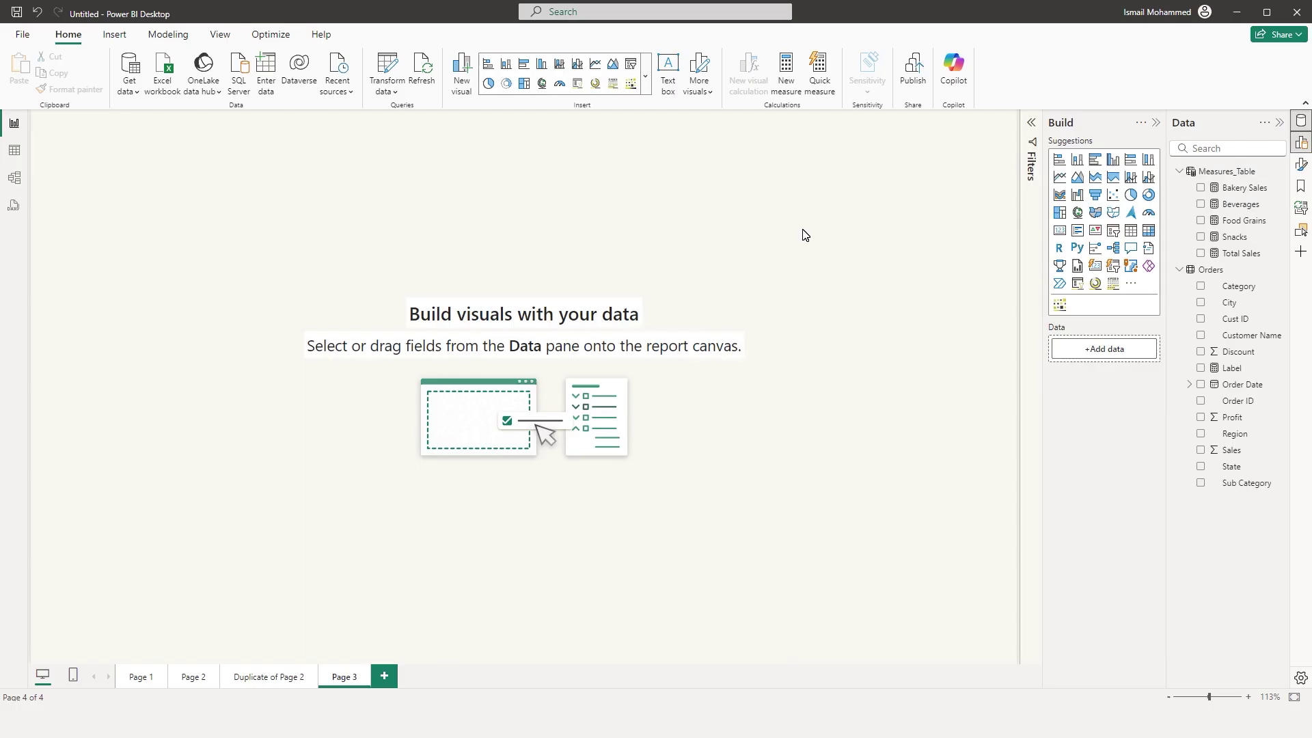
- Search the visuals store for 'Heatmap by' and add Heatmap by Powerviz to the report
left_click(1131, 286)
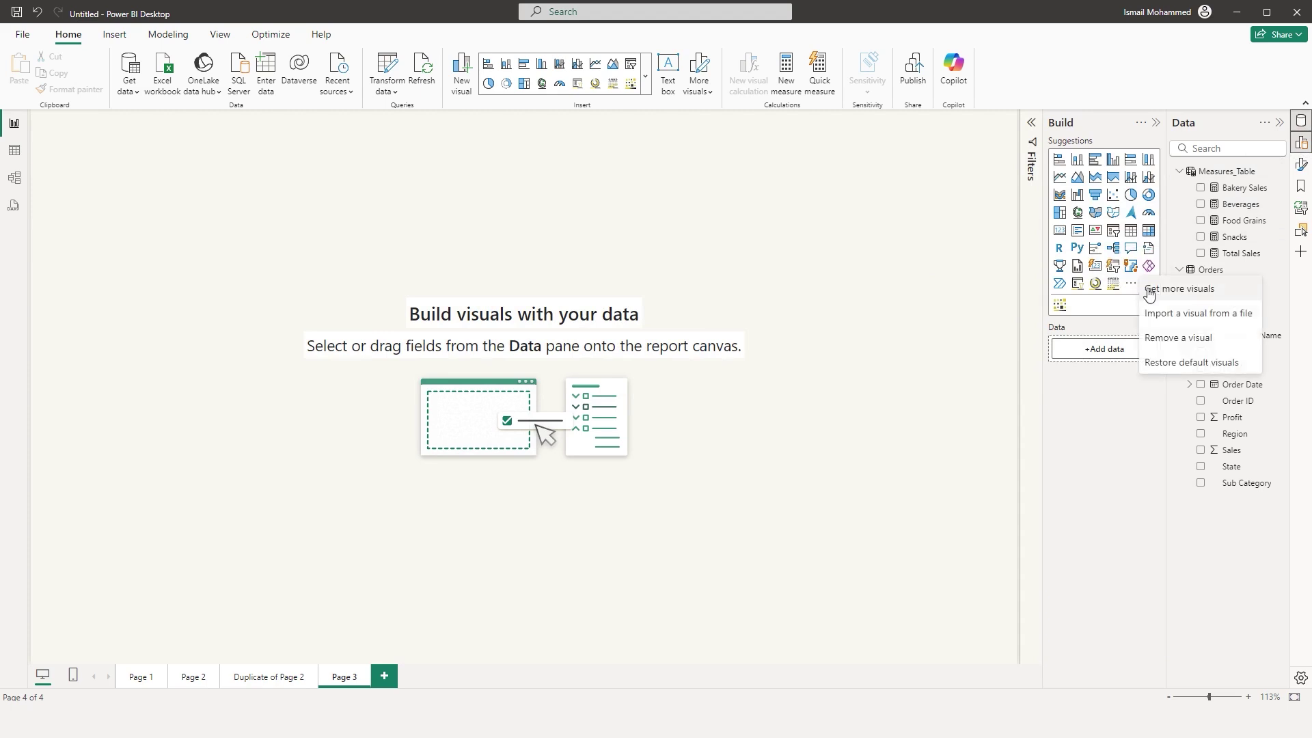
left_click(1170, 292)
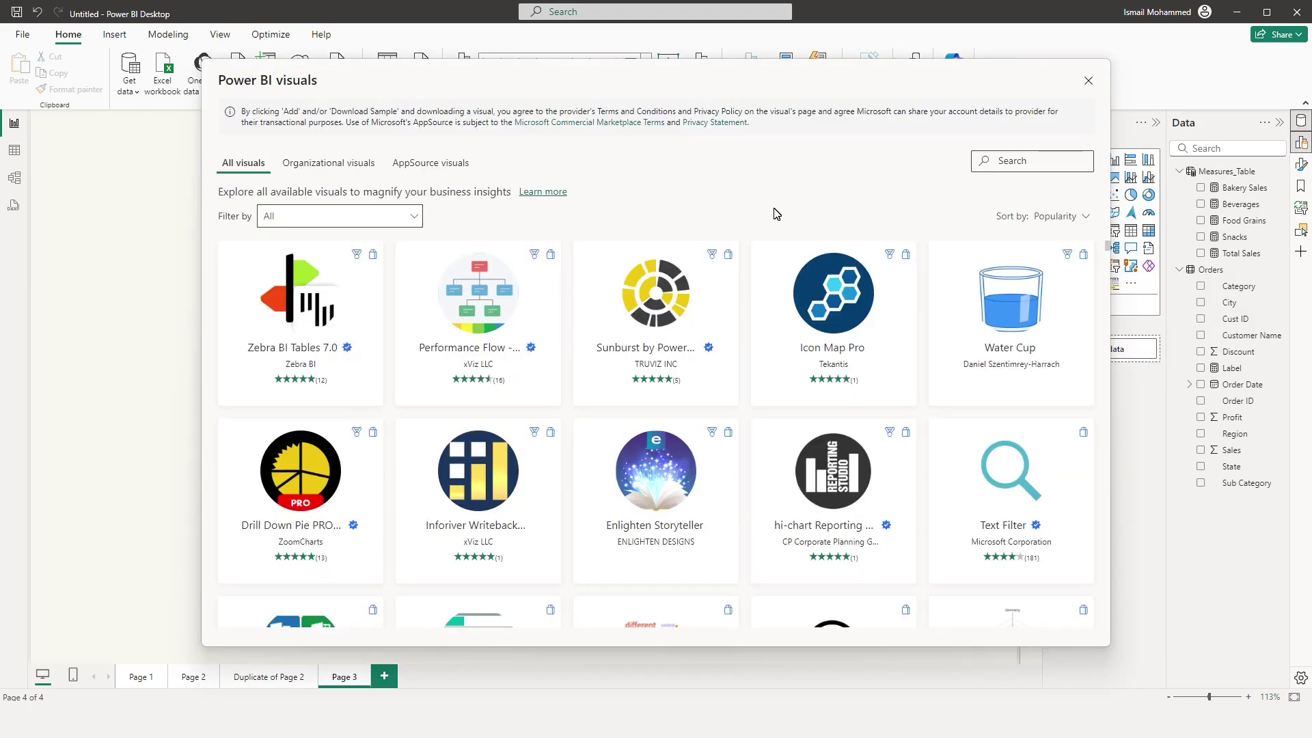
type("Heatmap by")
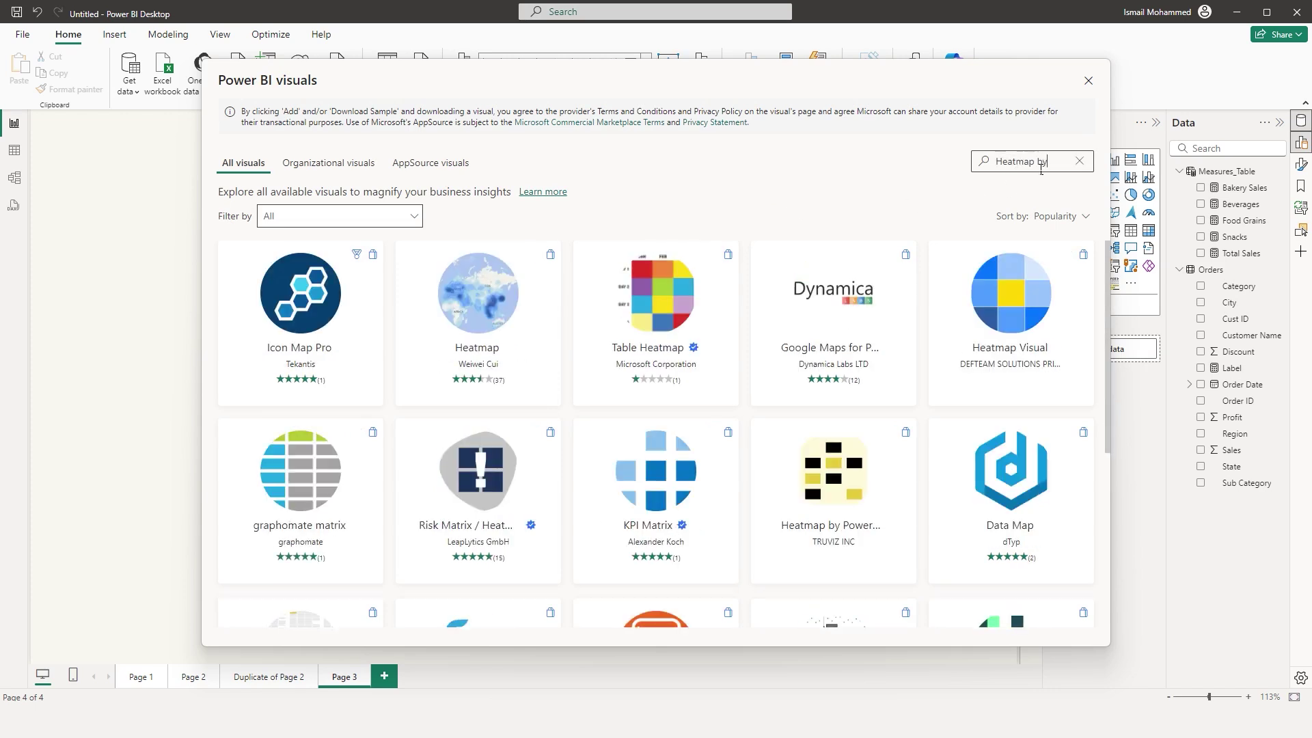
left_click(322, 316)
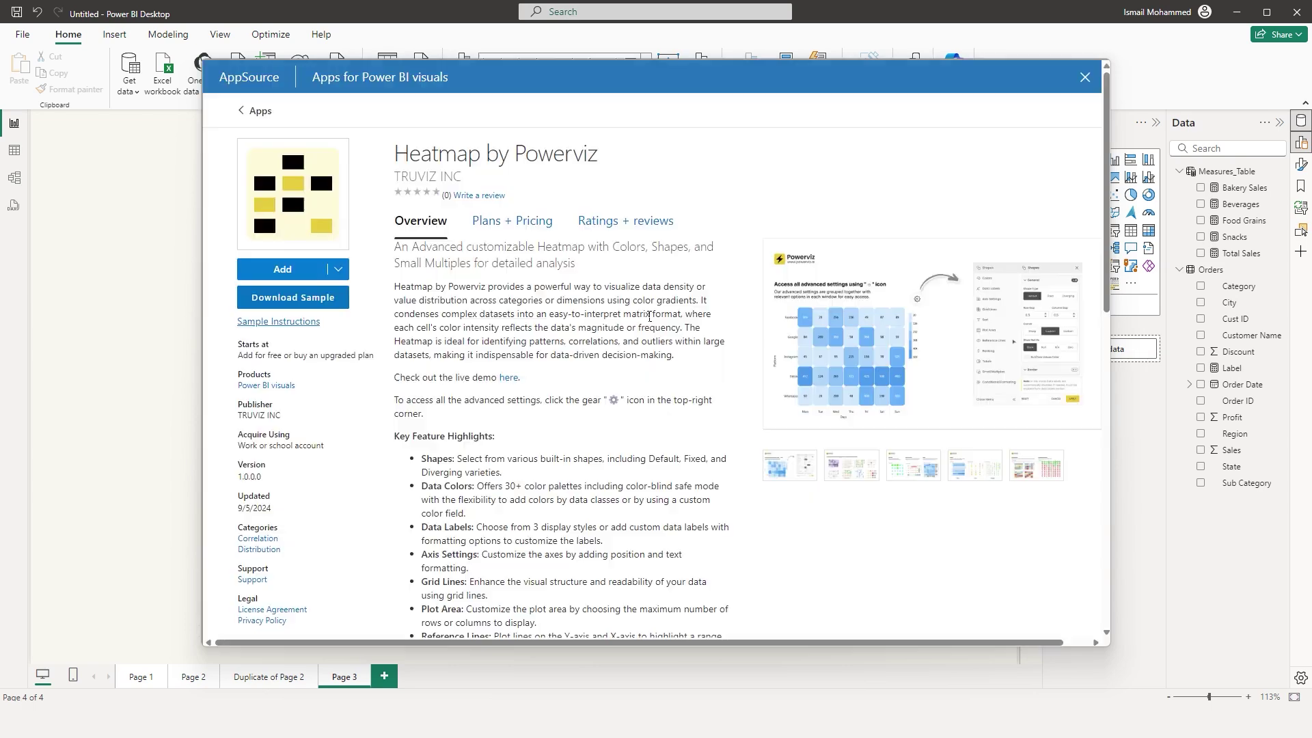
left_click(284, 271)
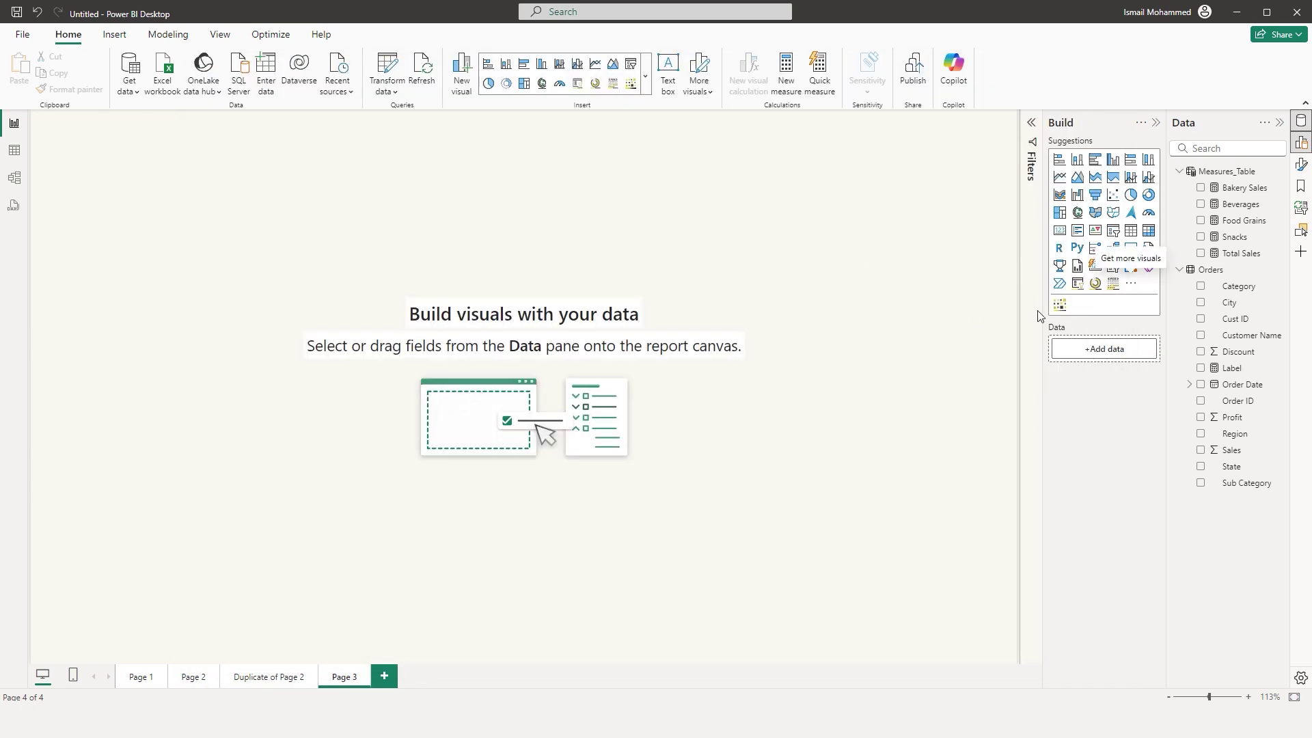
- Insert a page-wide Powerviz heatmap with Category rows, Region columns and Sales as the measure
left_click(1060, 307)
left_click_drag(262, 330, 606, 491)
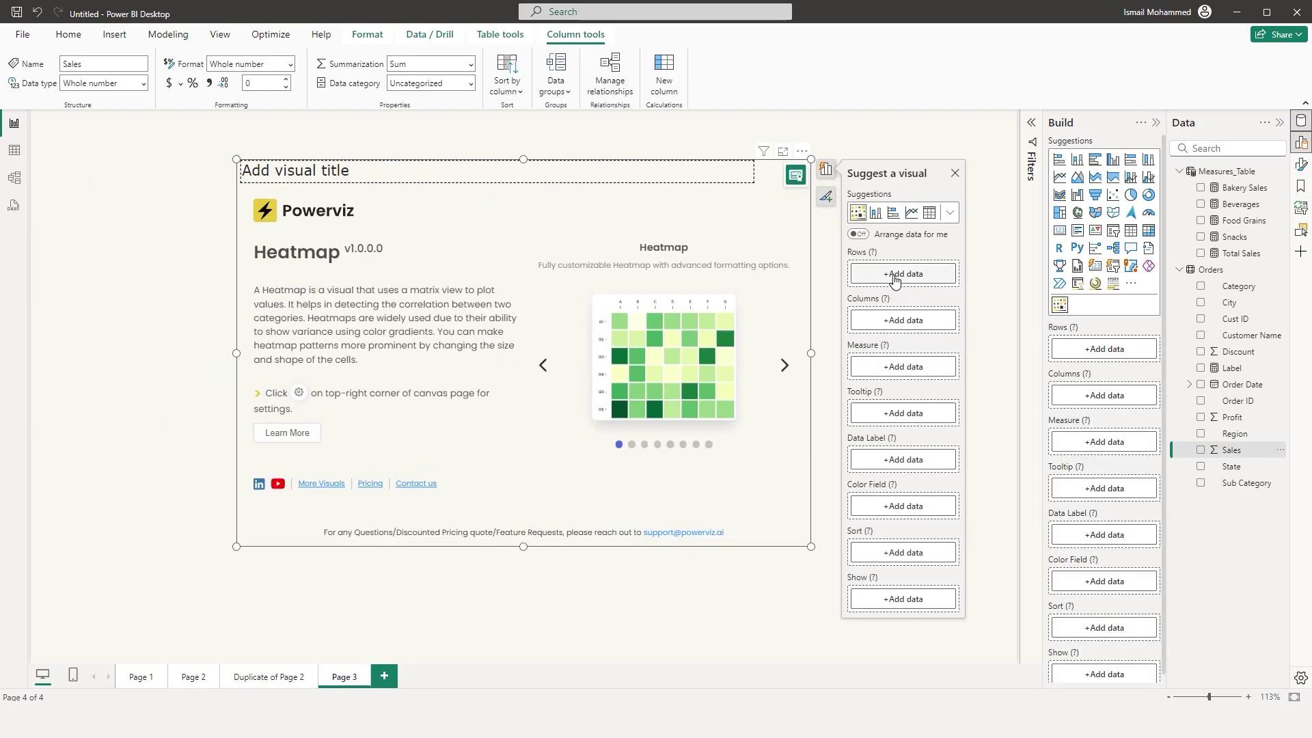
left_click_drag(1239, 287, 1105, 350)
left_click_drag(1242, 440, 1099, 420)
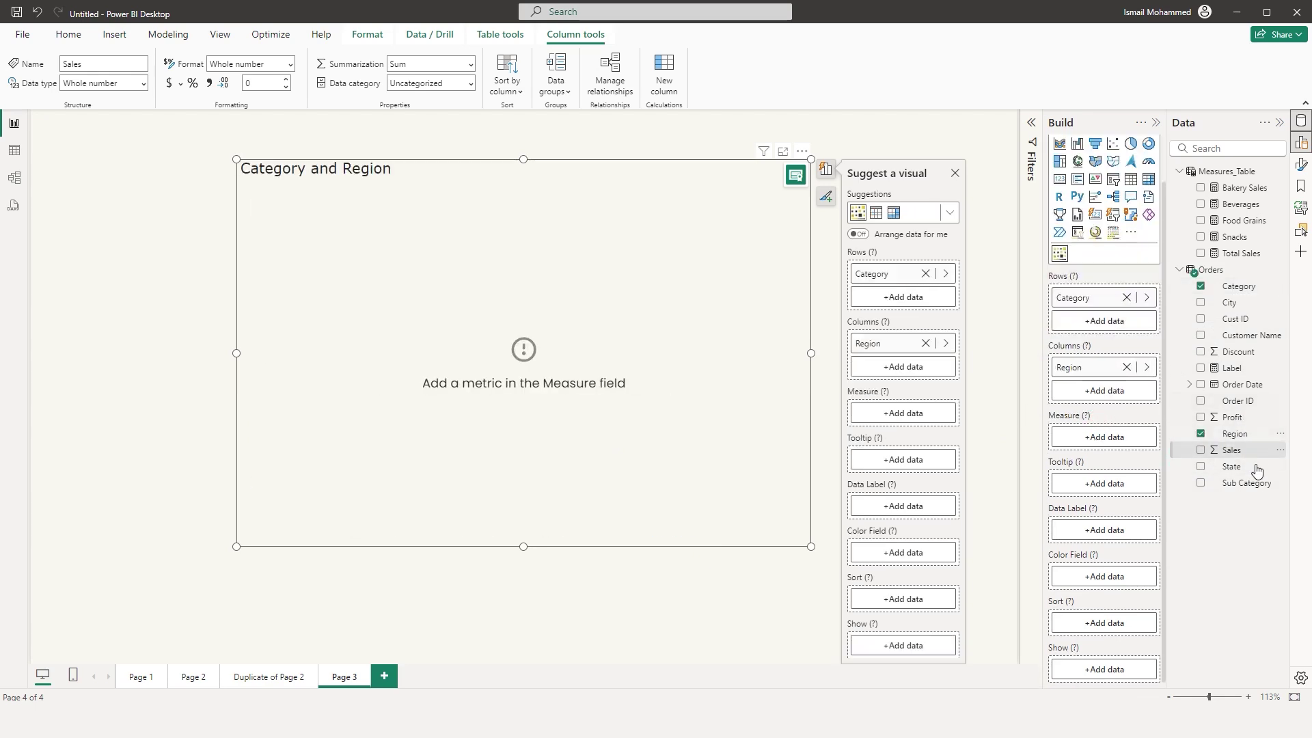
left_click_drag(1233, 452, 1101, 443)
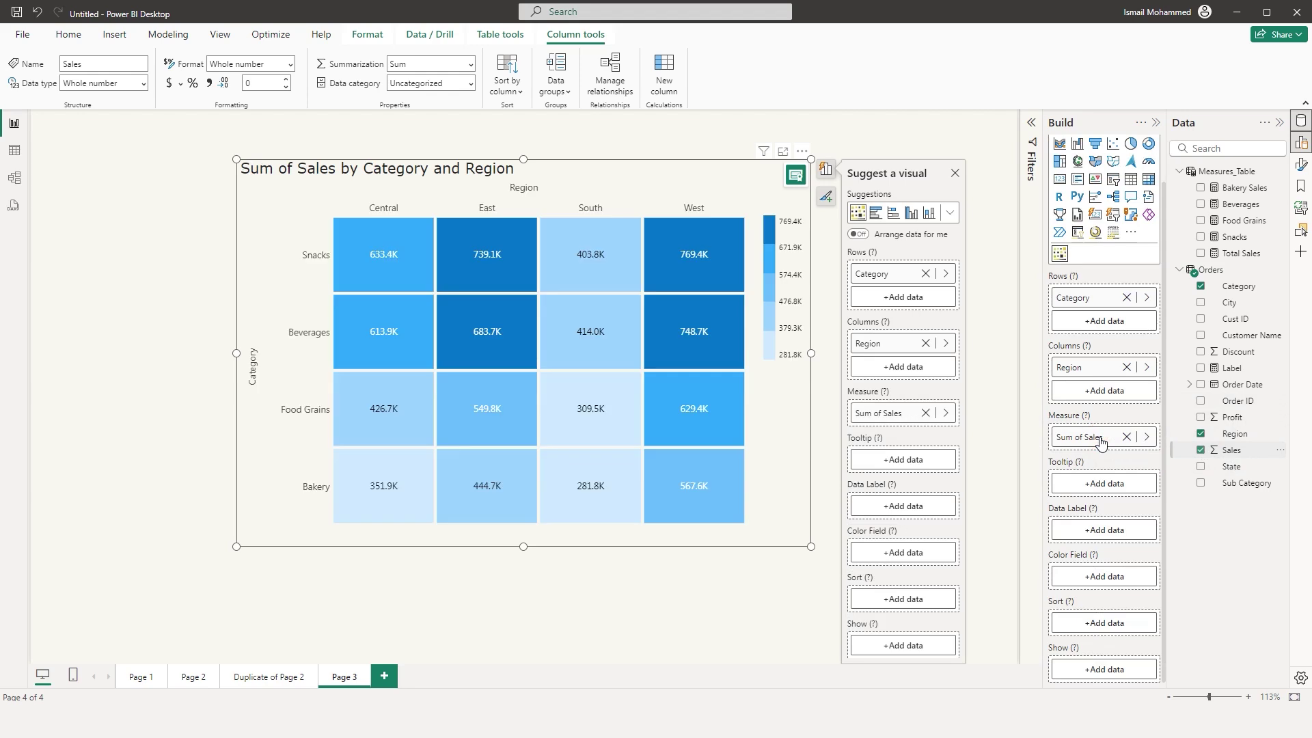
left_click(801, 457)
- In the heatmap's Shapes settings, raise the Row Gap to 4 and apply it
left_click(782, 199)
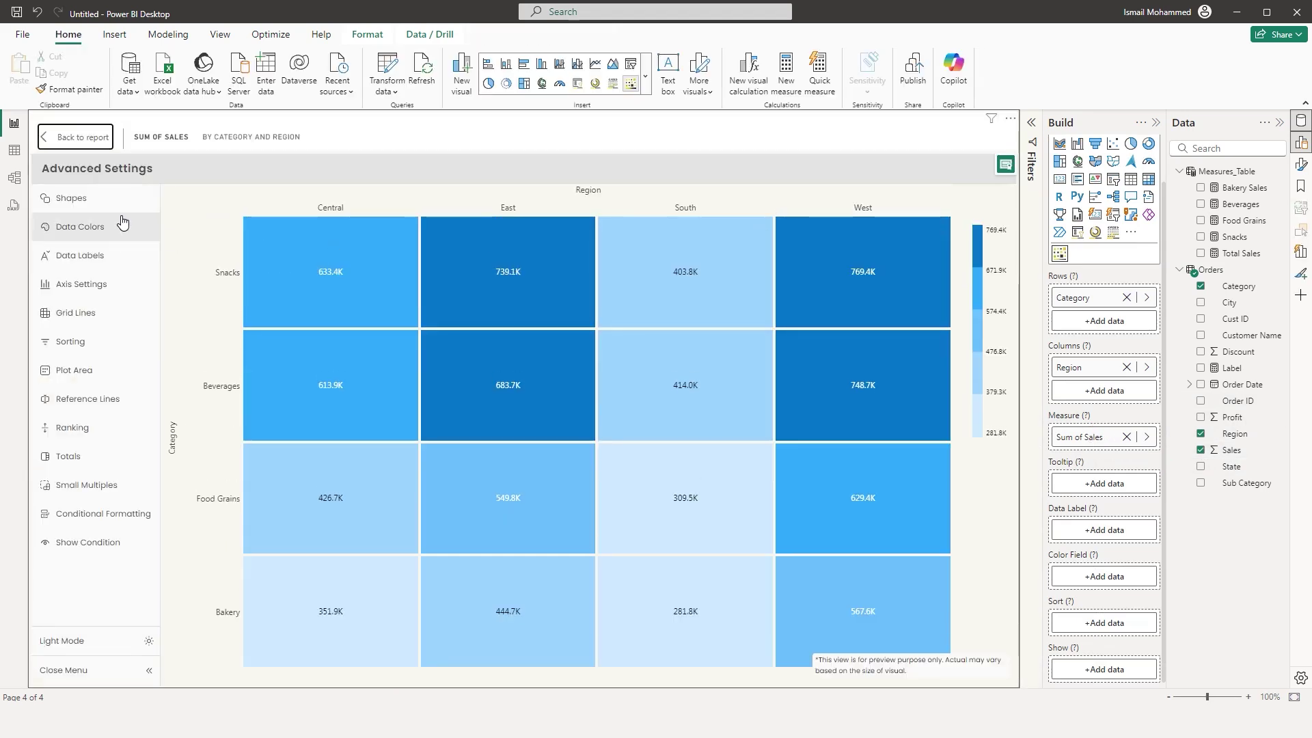
left_click(80, 211)
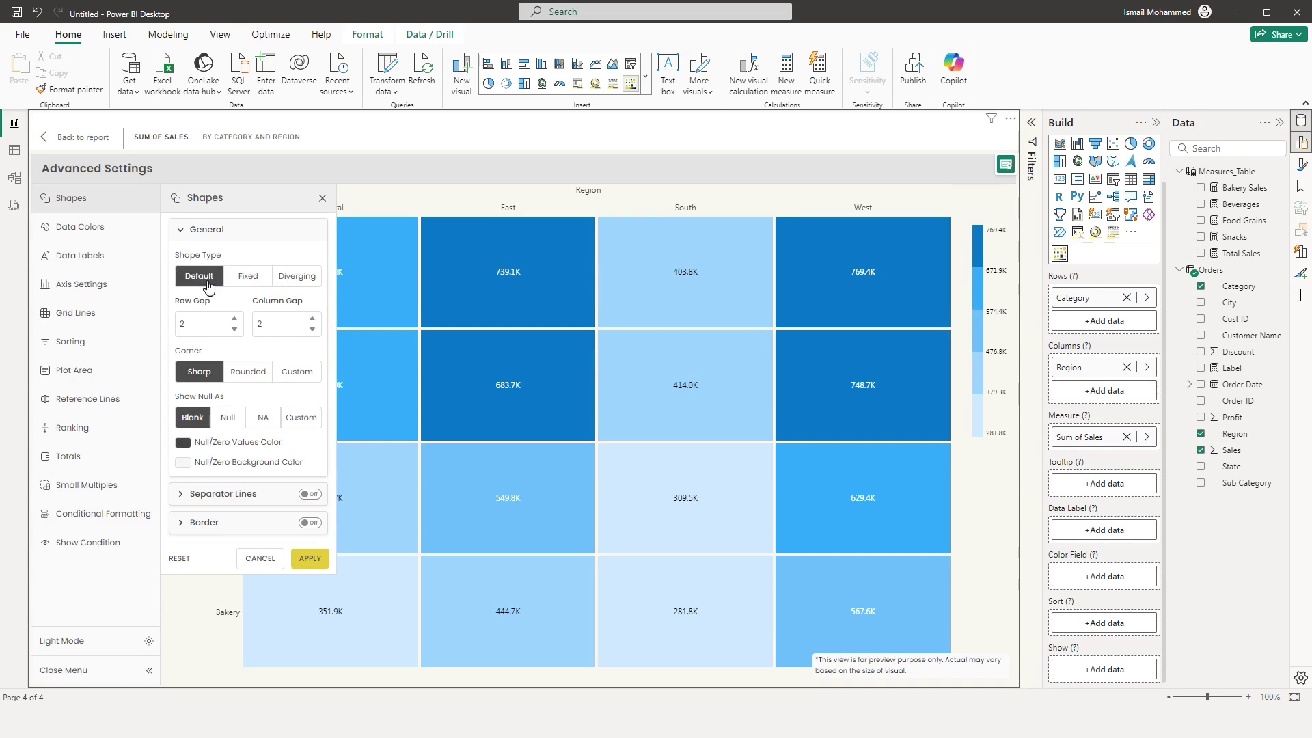
left_click(216, 335)
left_click(234, 319)
left_click(234, 319)
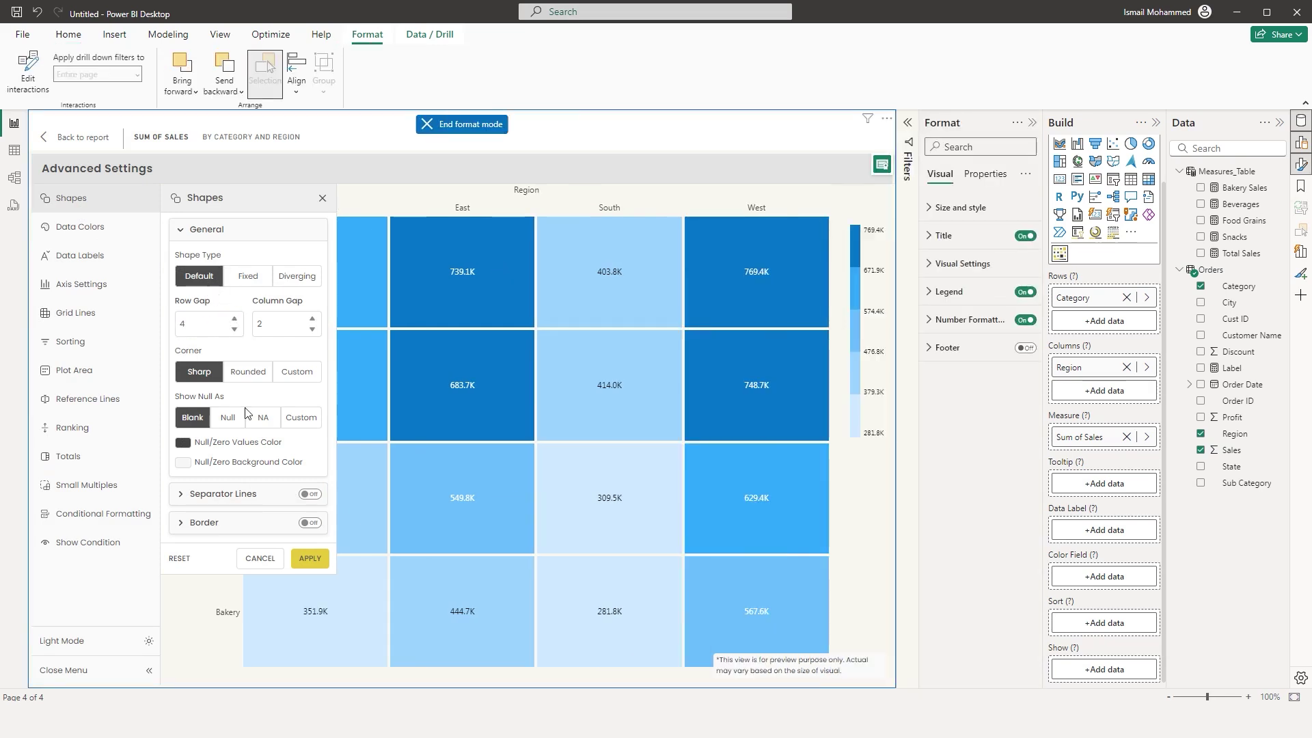
left_click(322, 561)
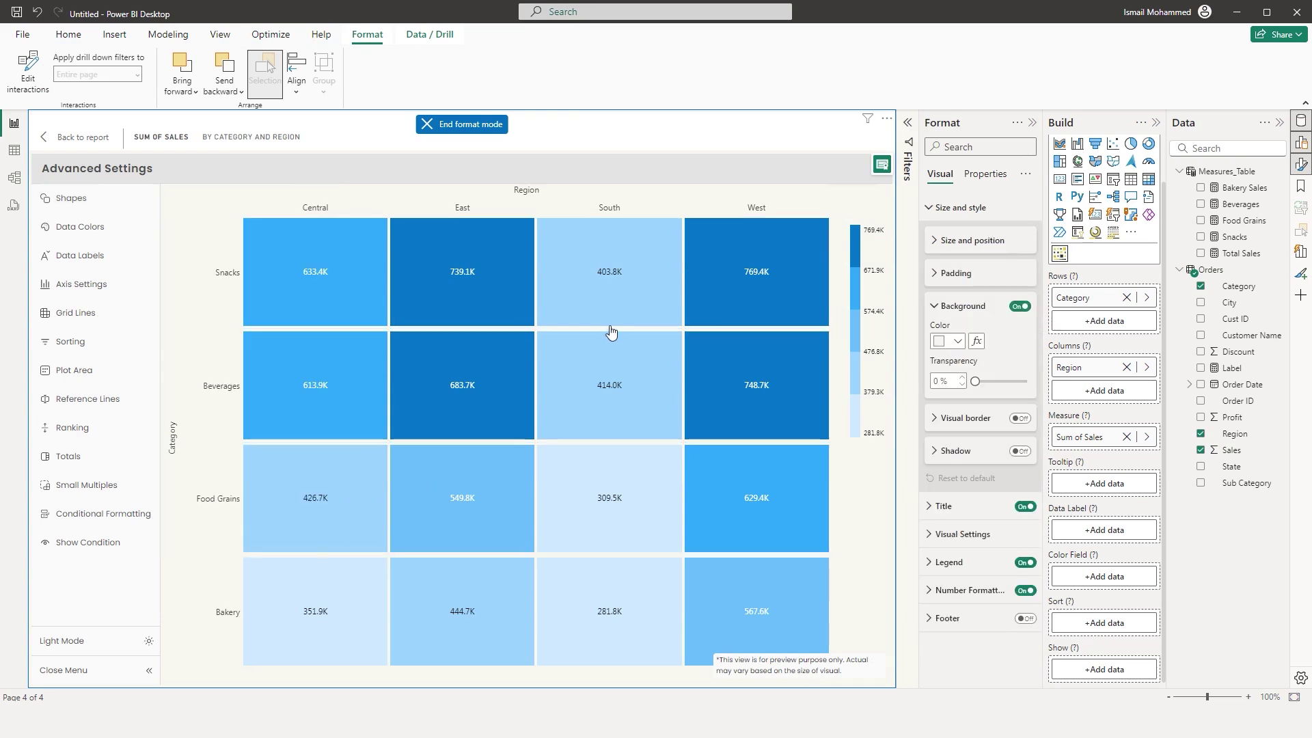
- Round the cell corners, then set a custom corner radius of 20
left_click(92, 199)
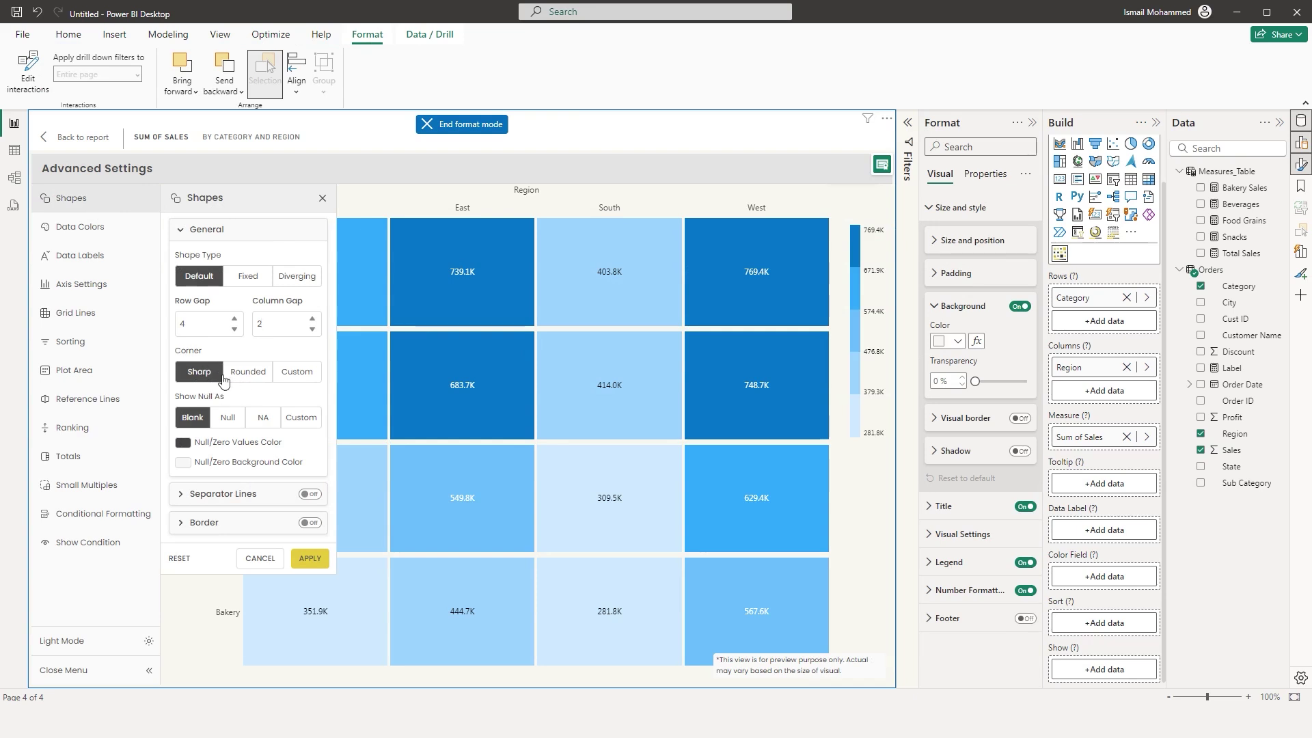
left_click(249, 376)
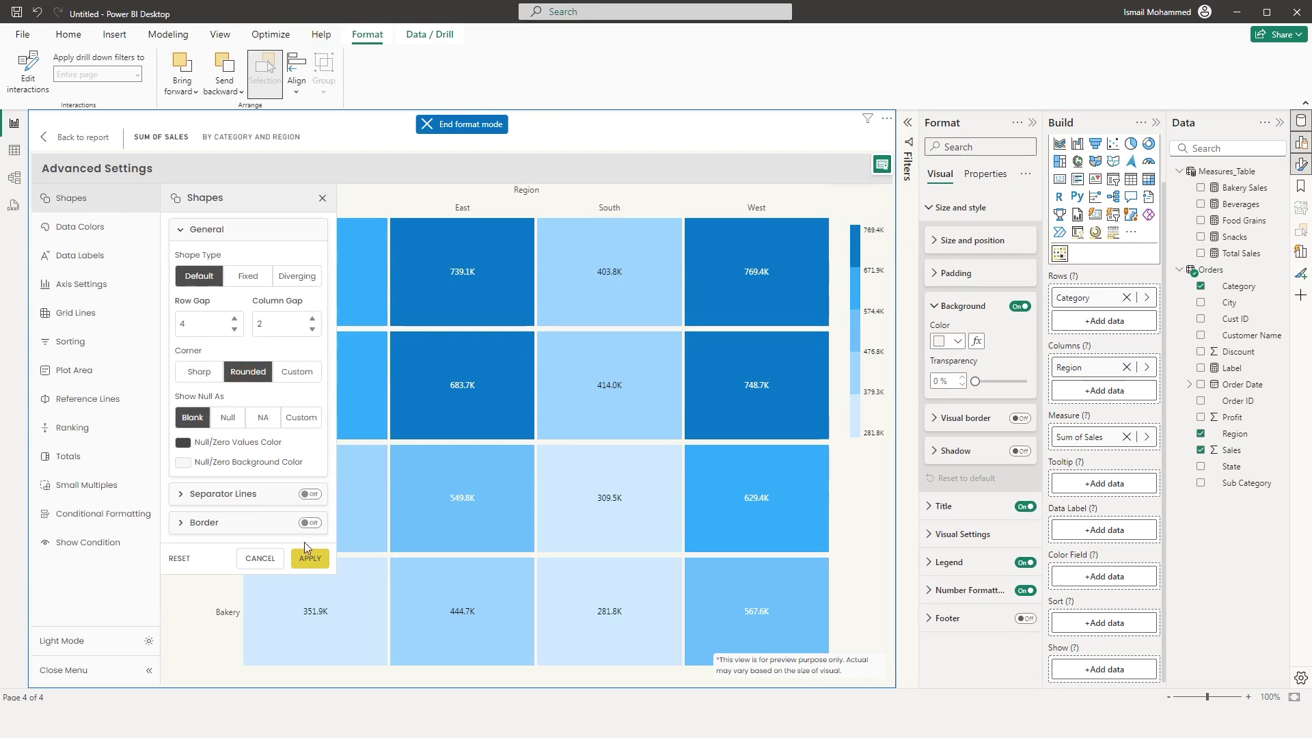
left_click(315, 561)
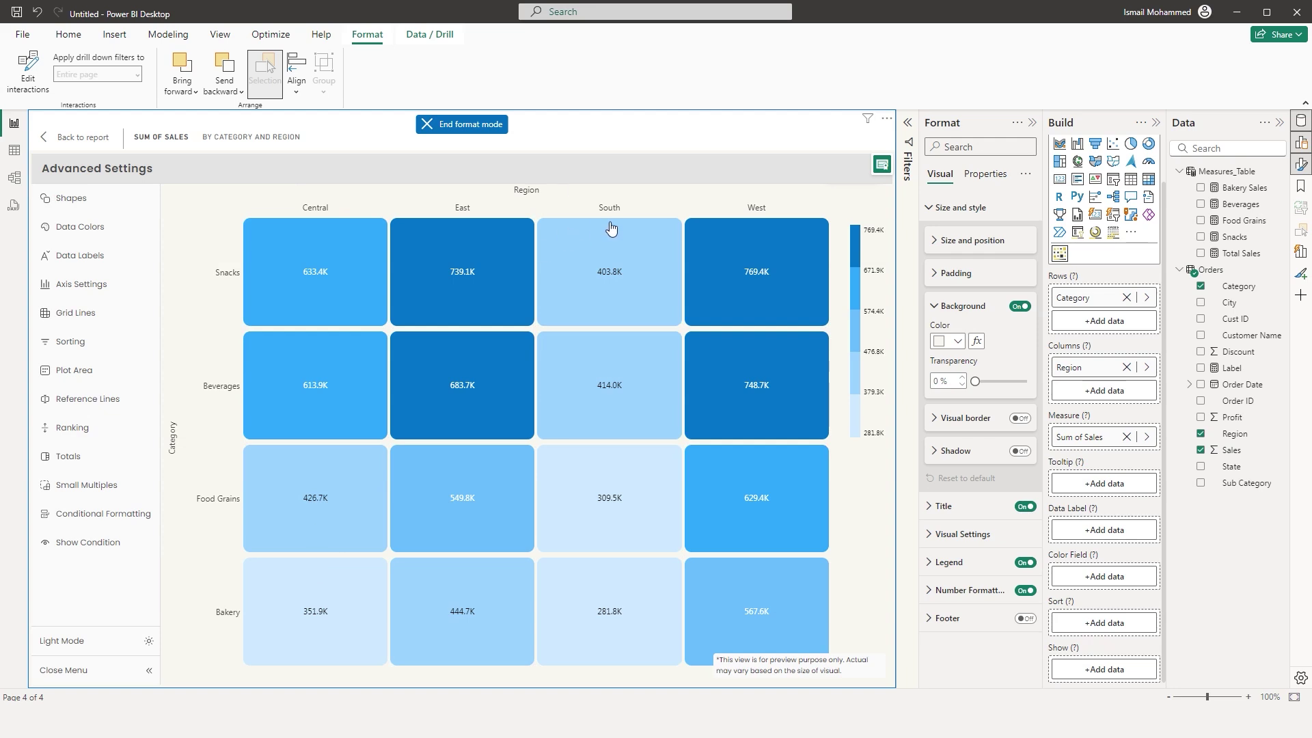
left_click(68, 201)
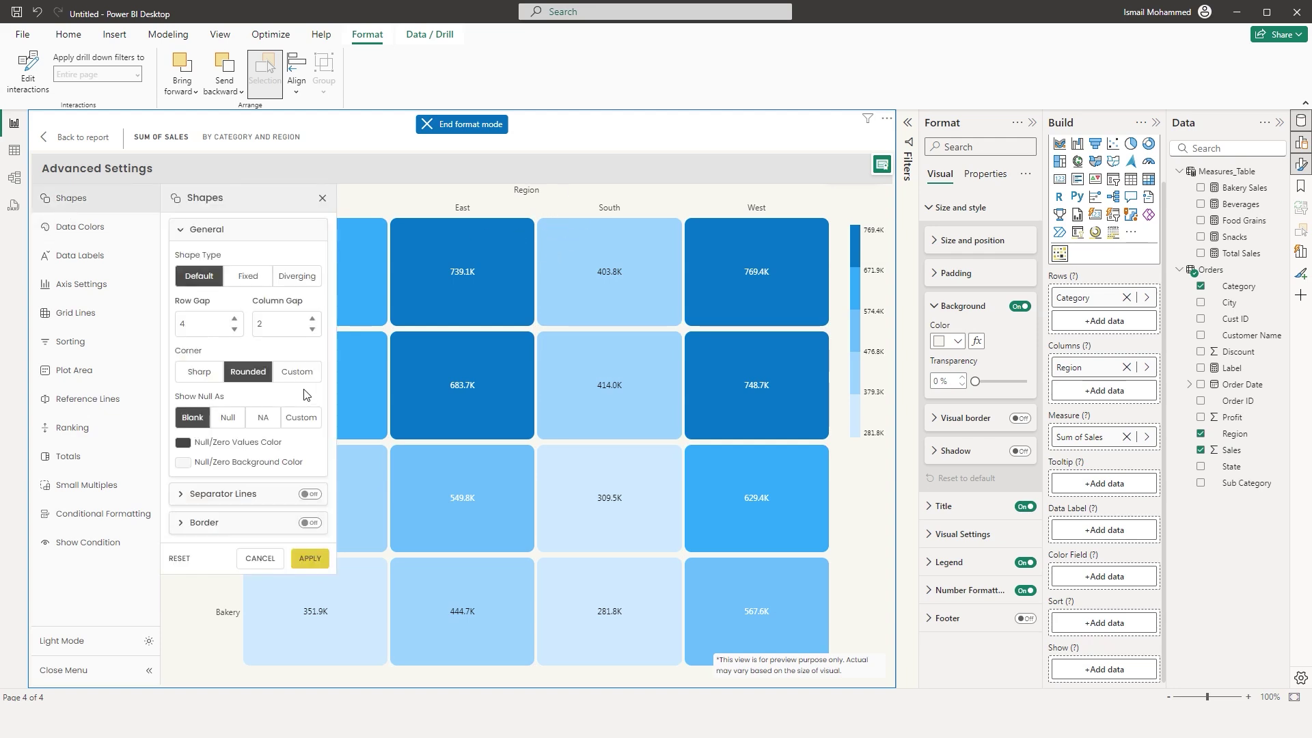
left_click(297, 372)
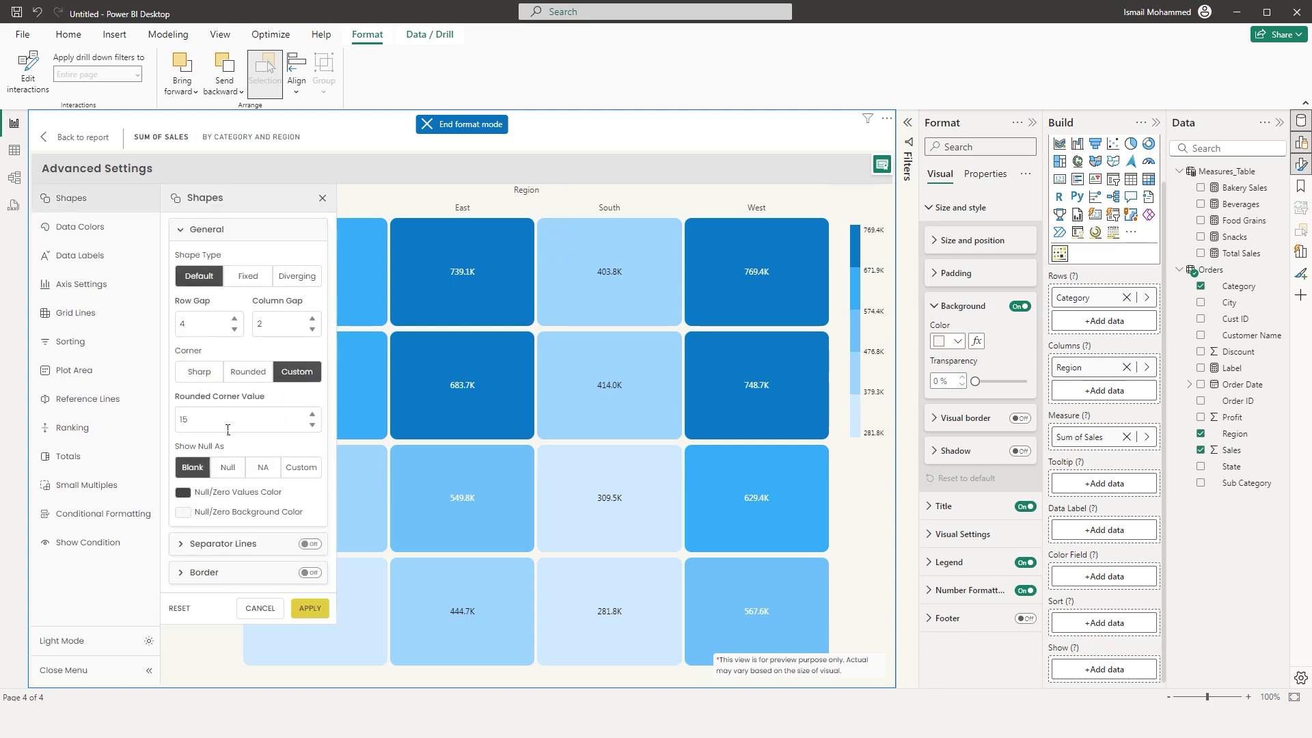
double_click(183, 421)
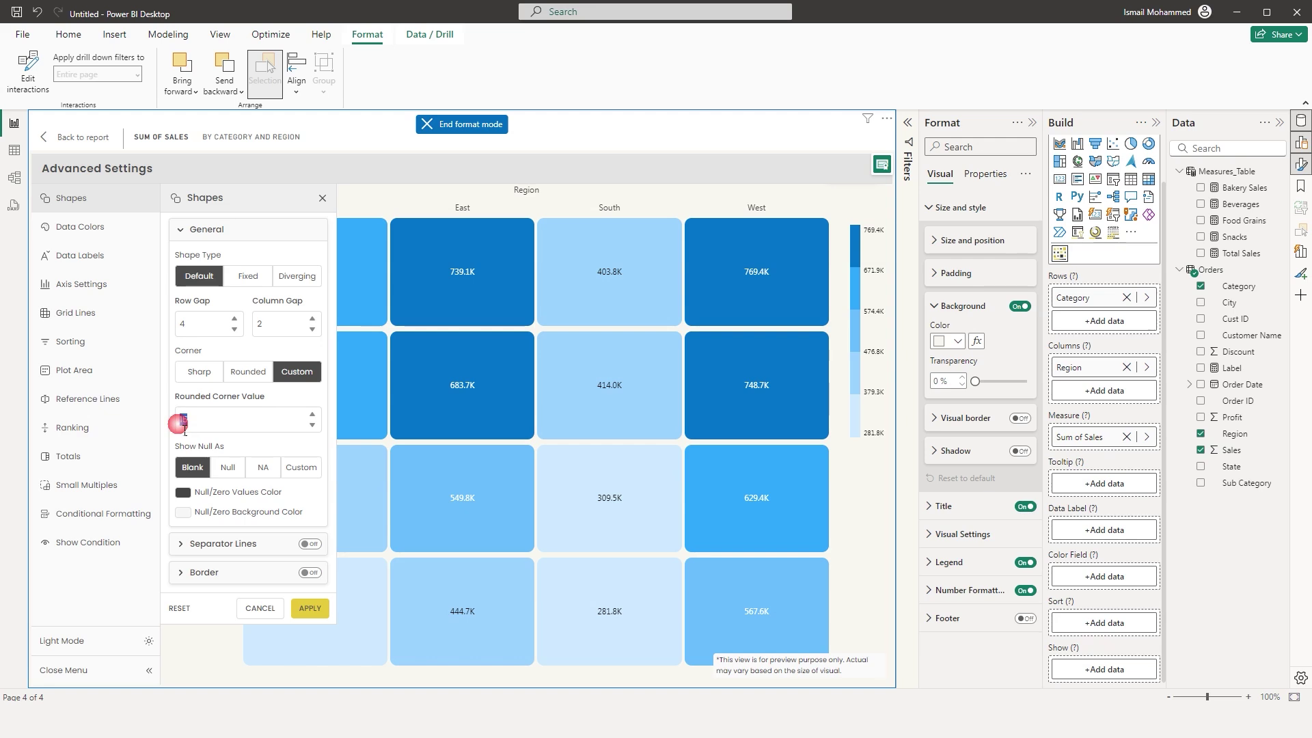
type("20")
left_click(309, 608)
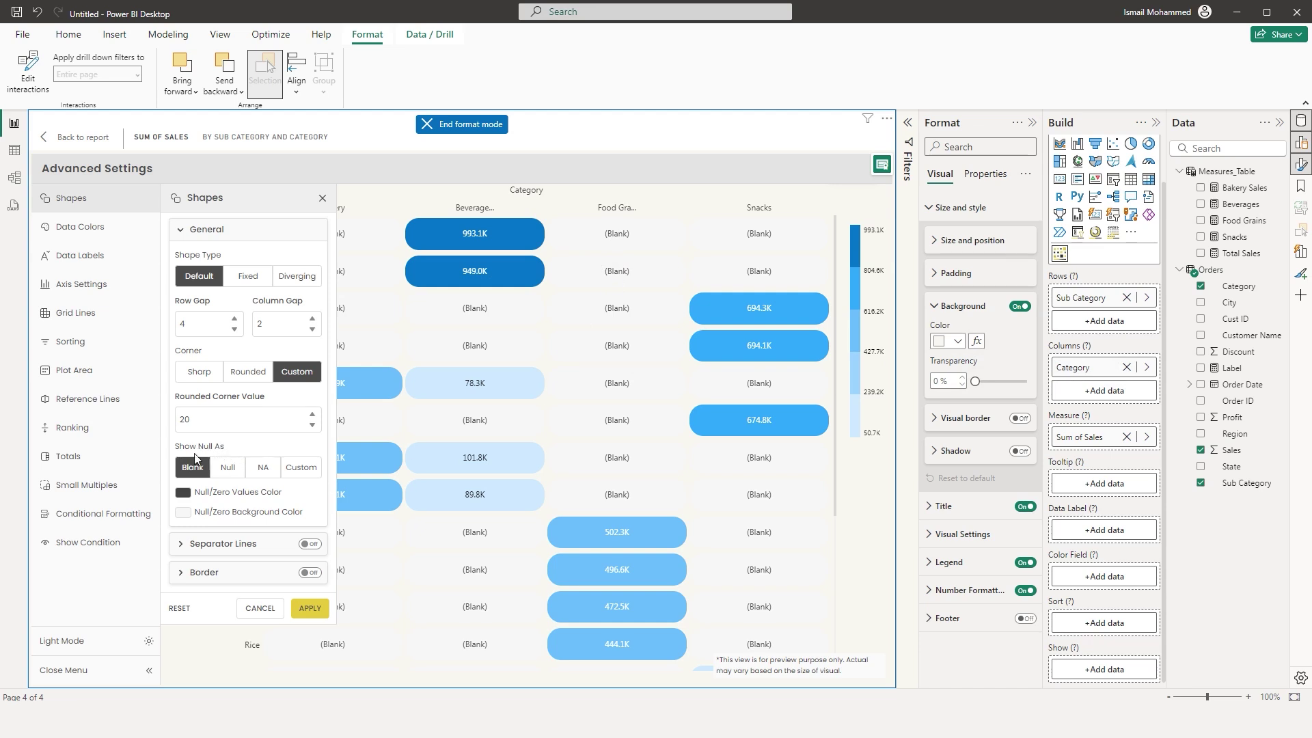
- Show empty cells with the custom text 'No Sales'
left_click(229, 470)
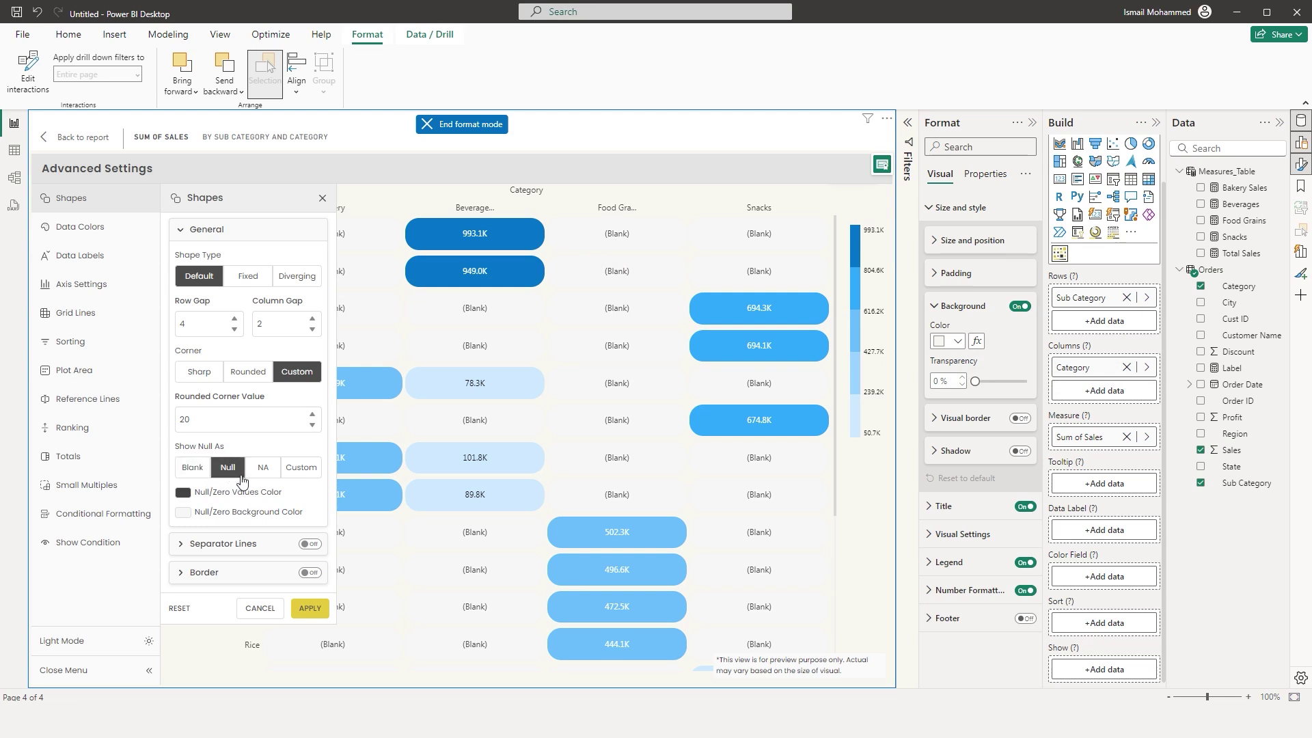
left_click(311, 609)
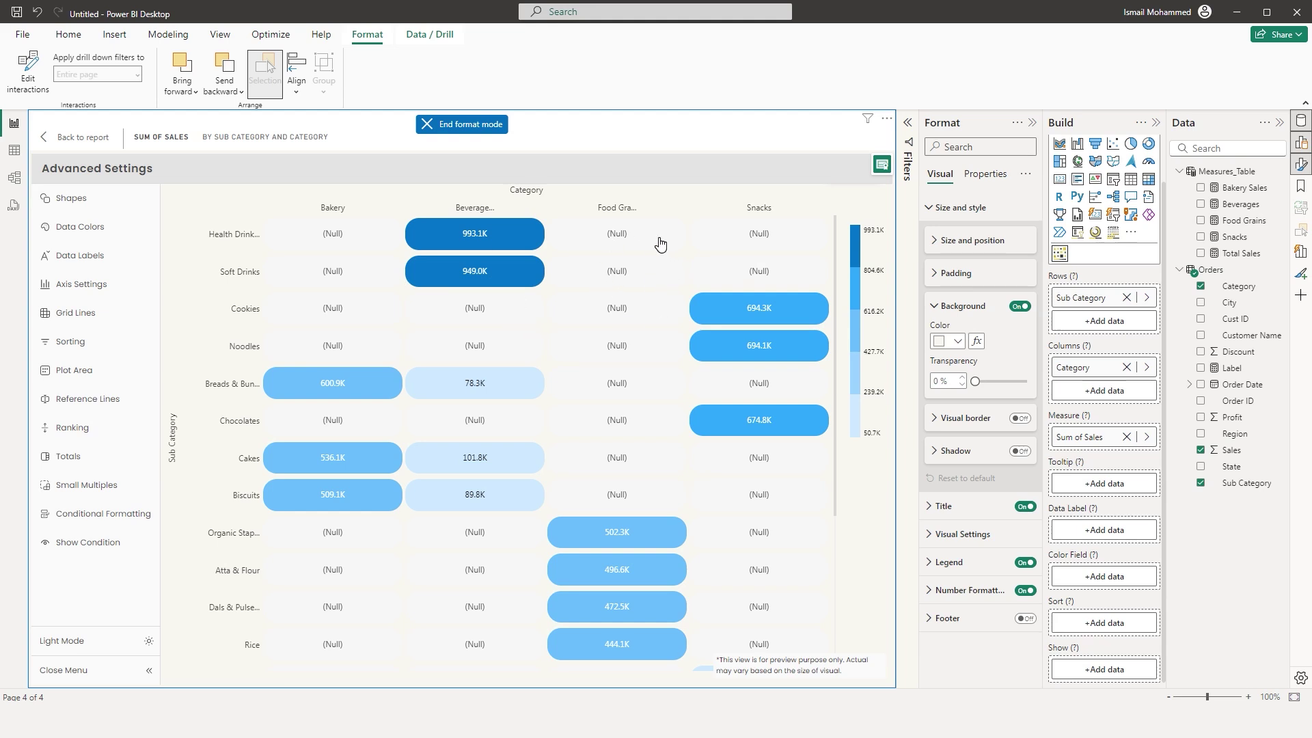
left_click(72, 199)
left_click(265, 471)
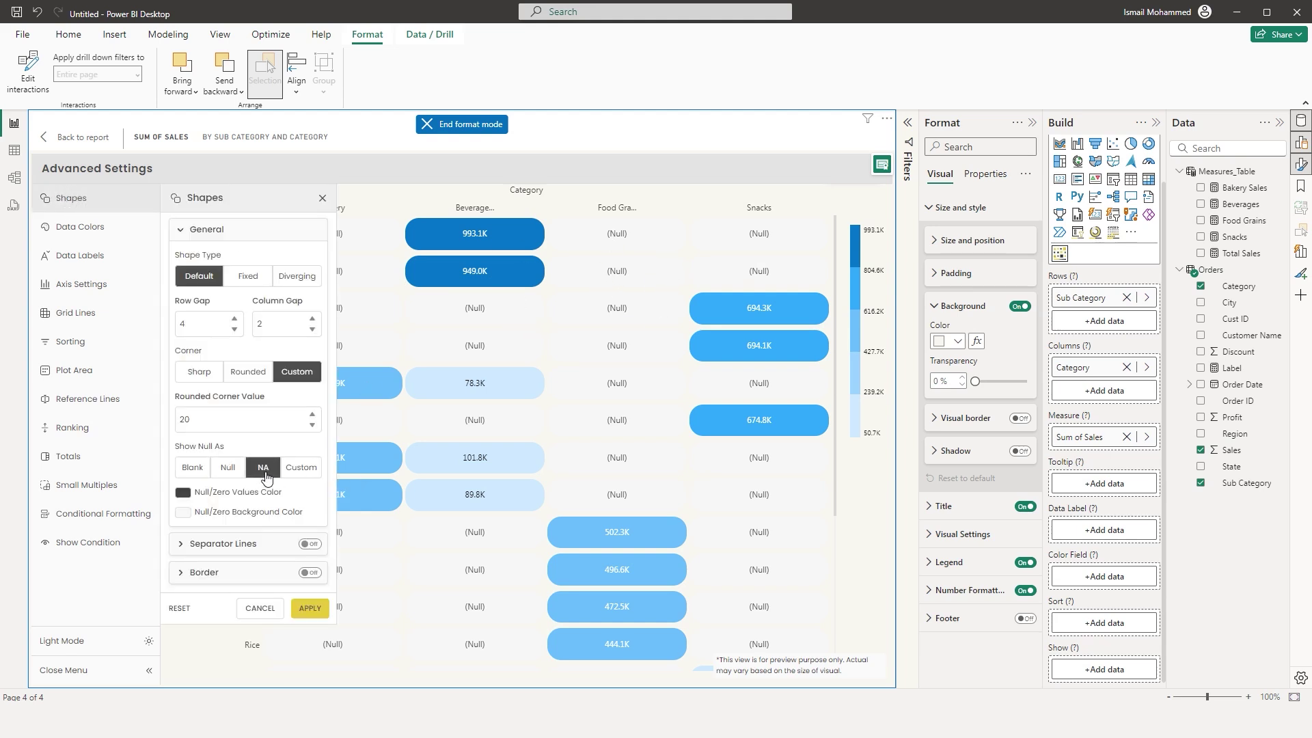
left_click(301, 468)
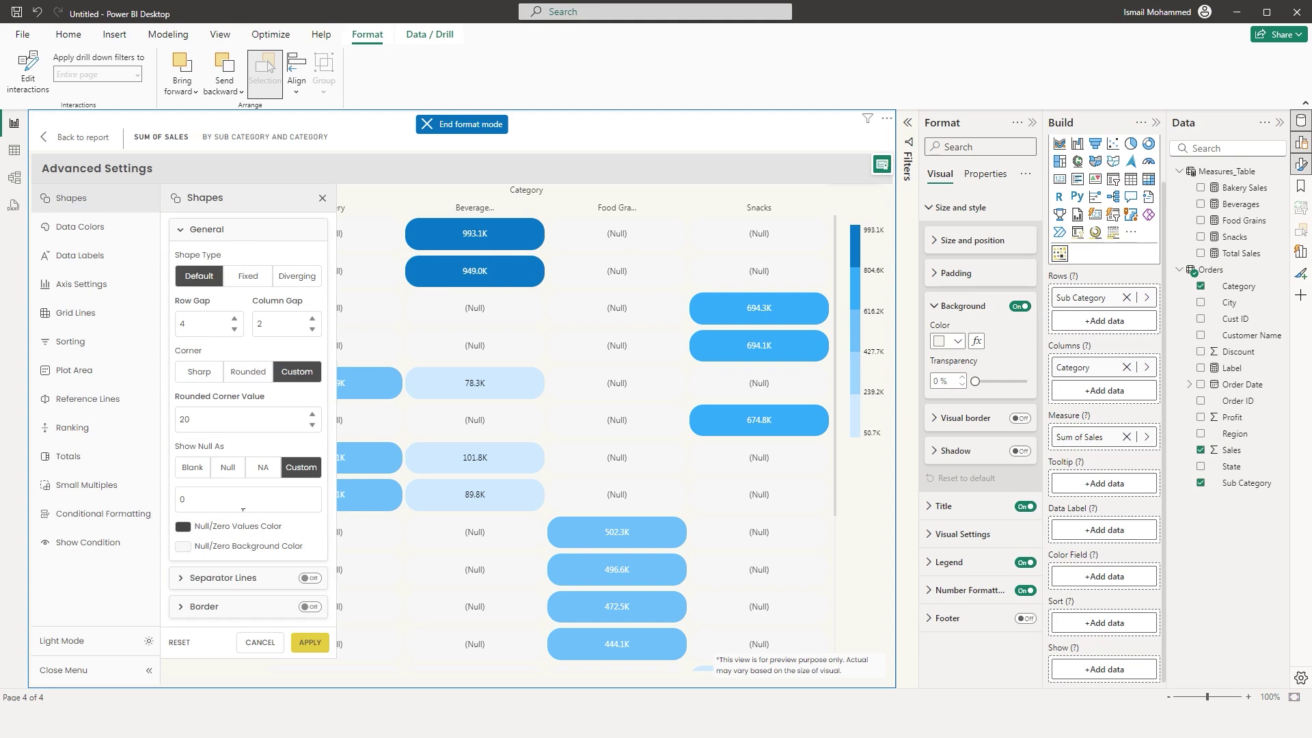
double_click(175, 501)
type("No Sales")
left_click(315, 645)
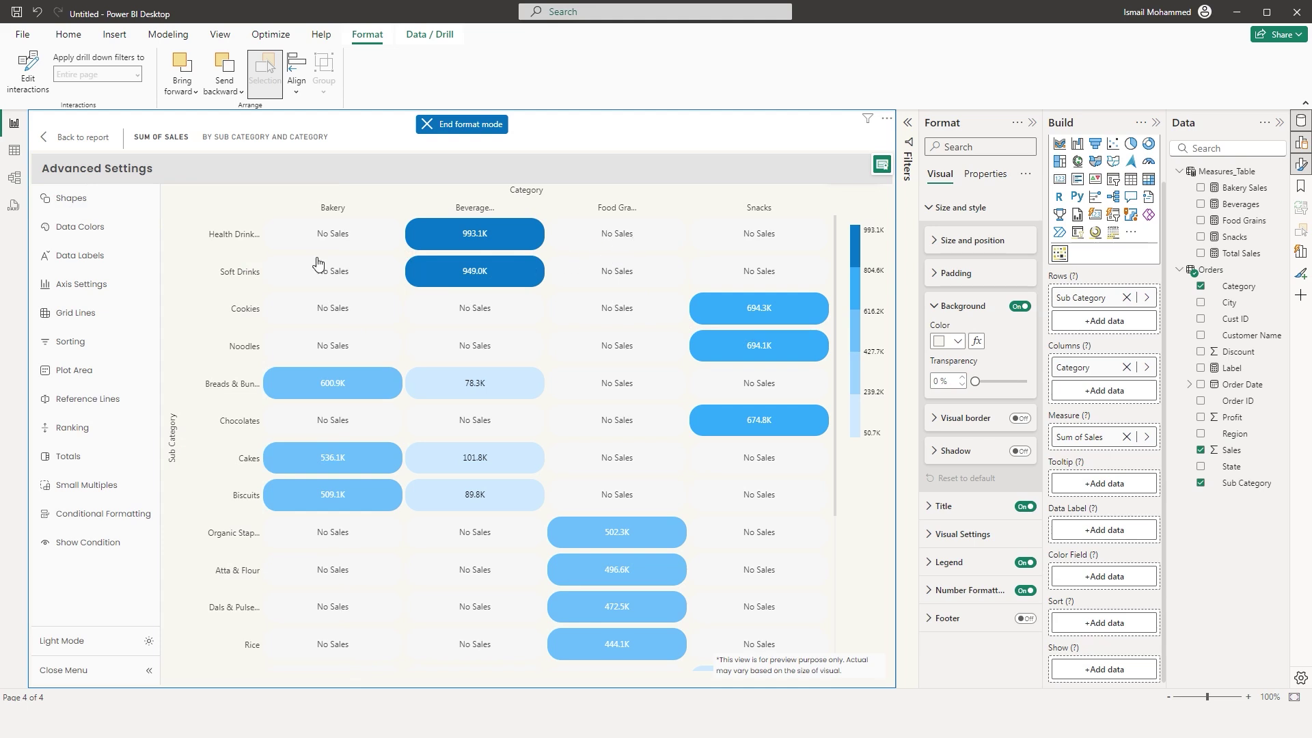
- Colour the No Sales empty-cell text red (FF0000)
left_click(68, 198)
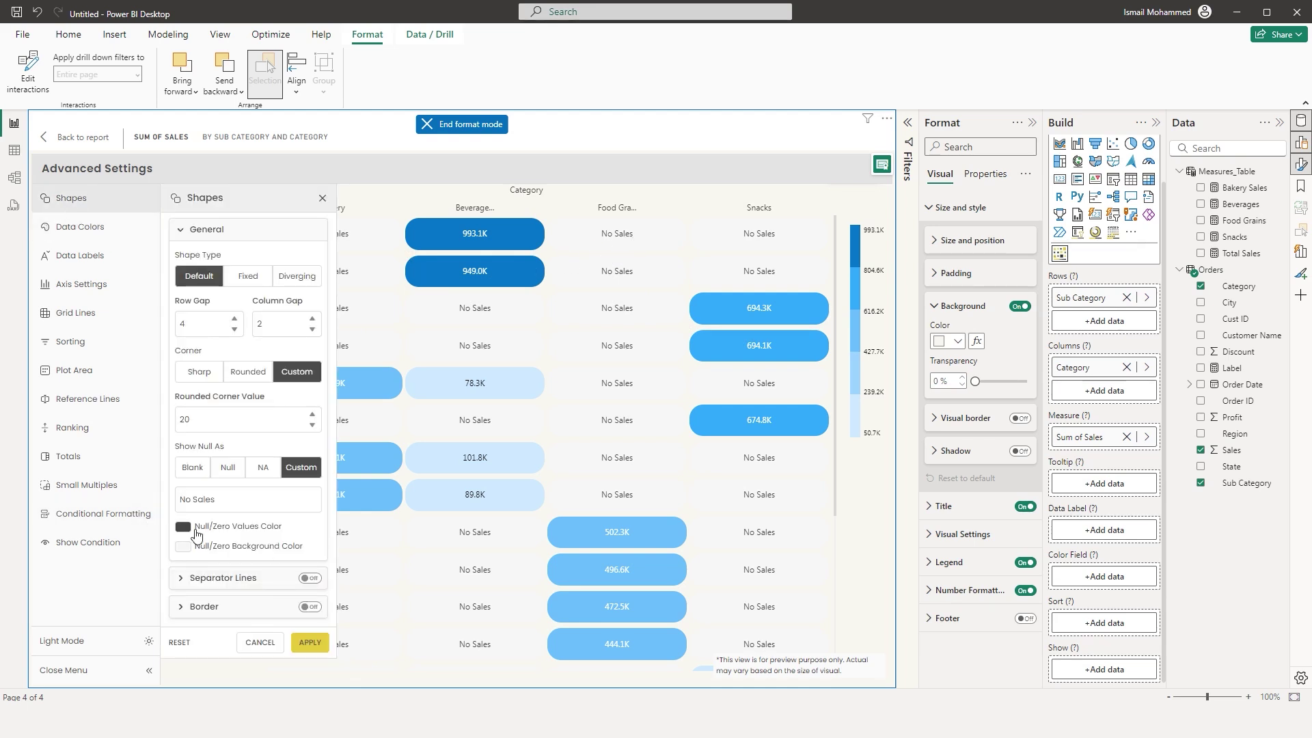
left_click(183, 527)
left_click_drag(509, 355, 551, 311)
left_click(522, 559)
left_click(312, 643)
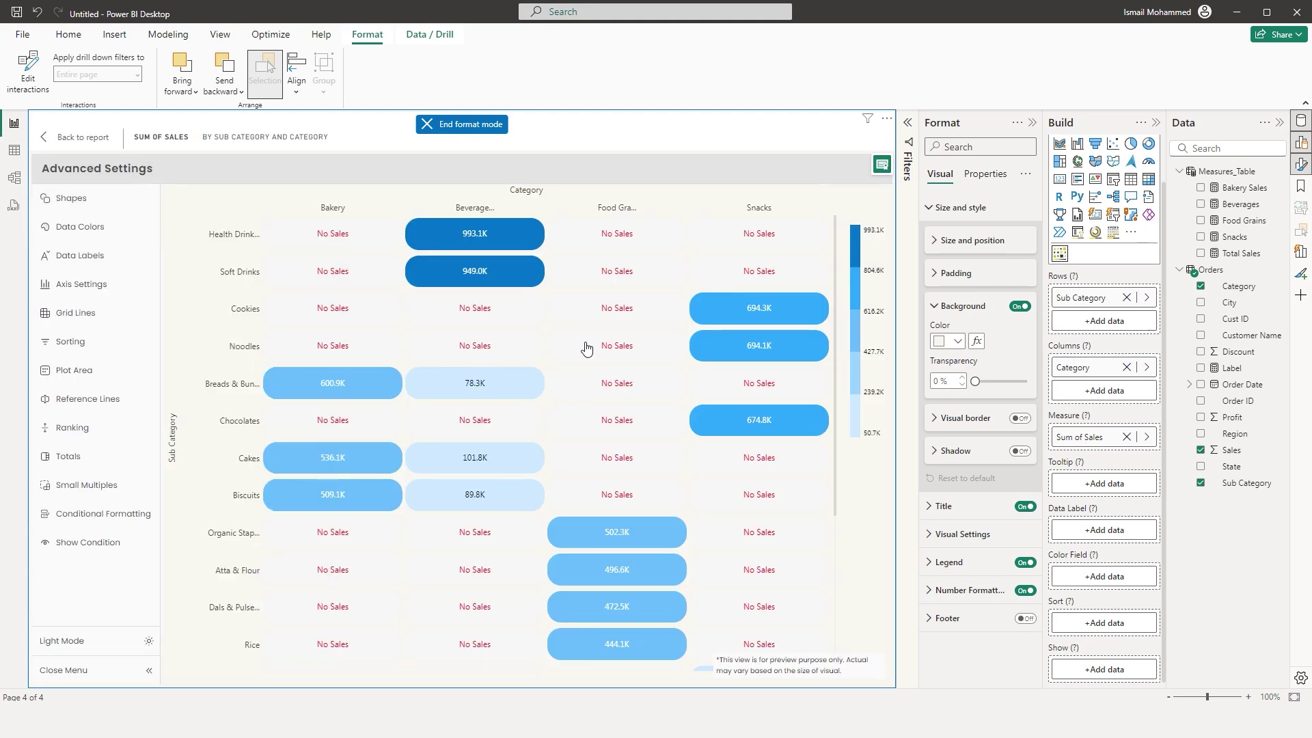
left_click(117, 202)
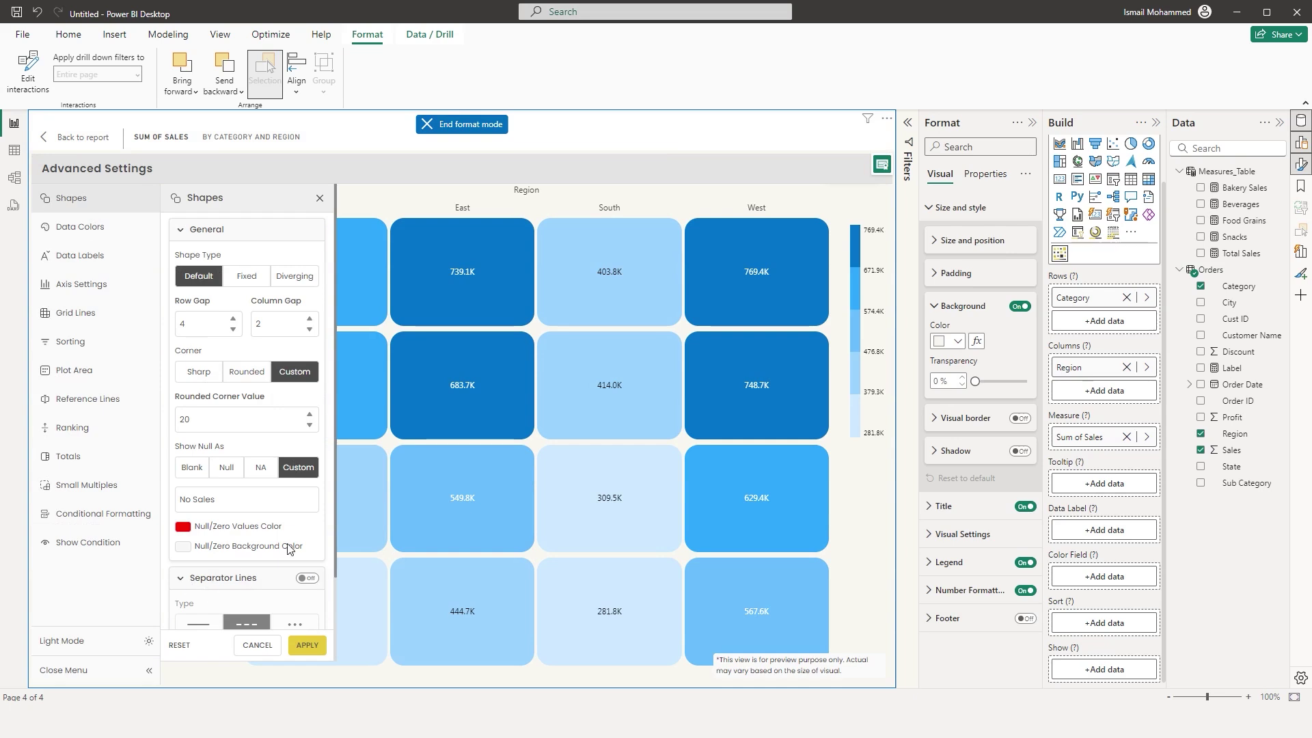
- Add dotted orange separator lines between the heatmap's cells
scroll(335, 498, "down", 2)
left_click(307, 477)
left_click(307, 648)
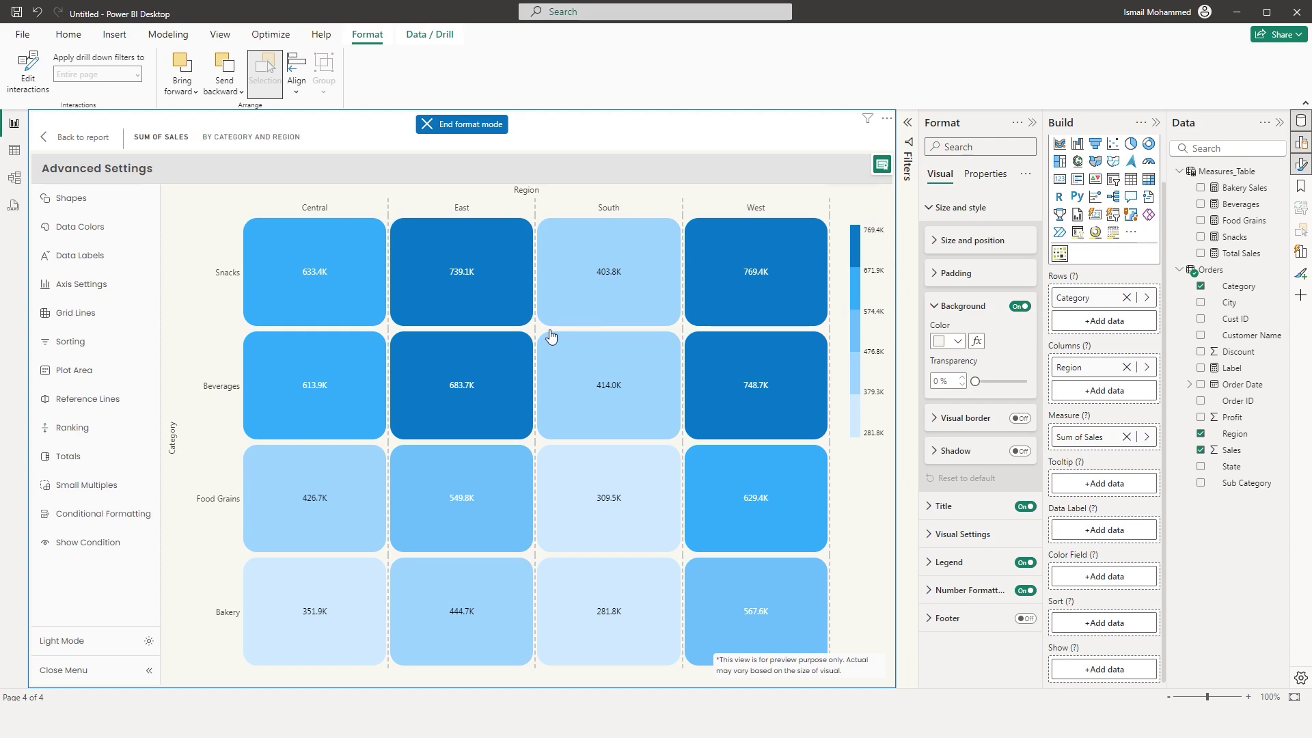
left_click(71, 200)
scroll(189, 494, "down", 2)
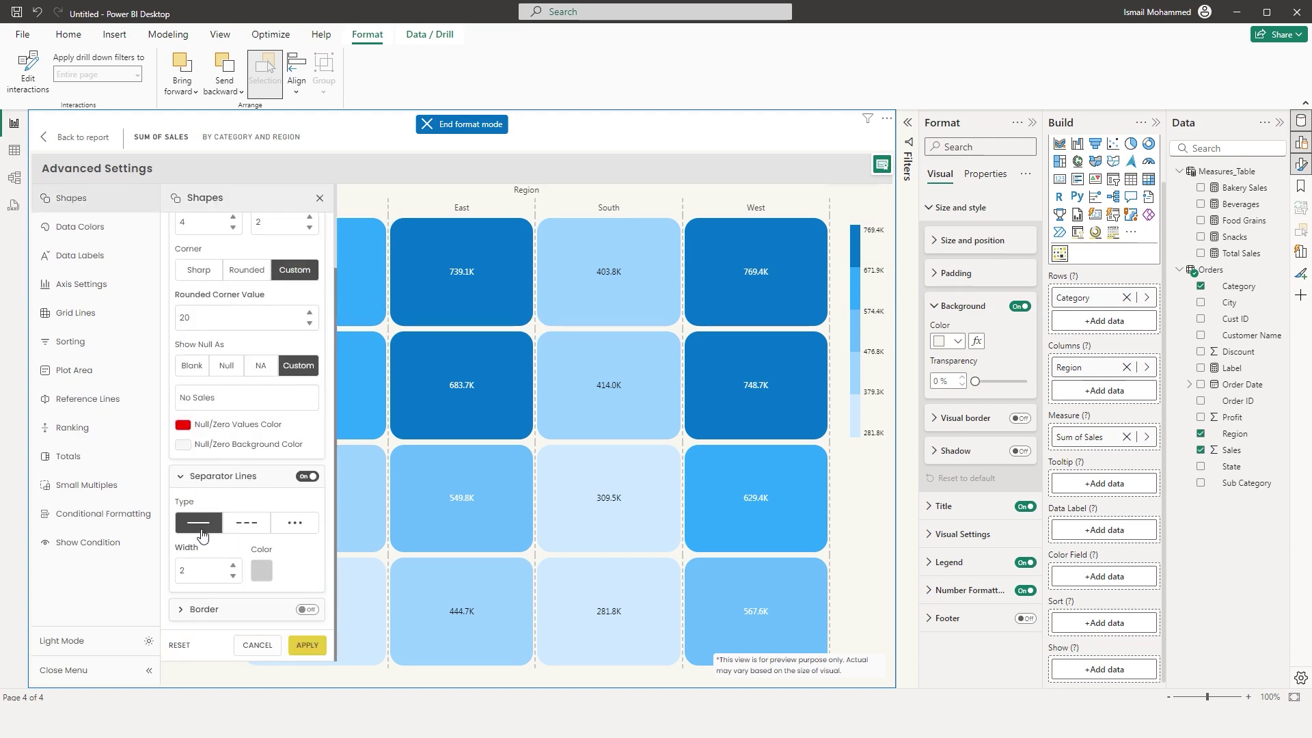
left_click(257, 532)
left_click(295, 530)
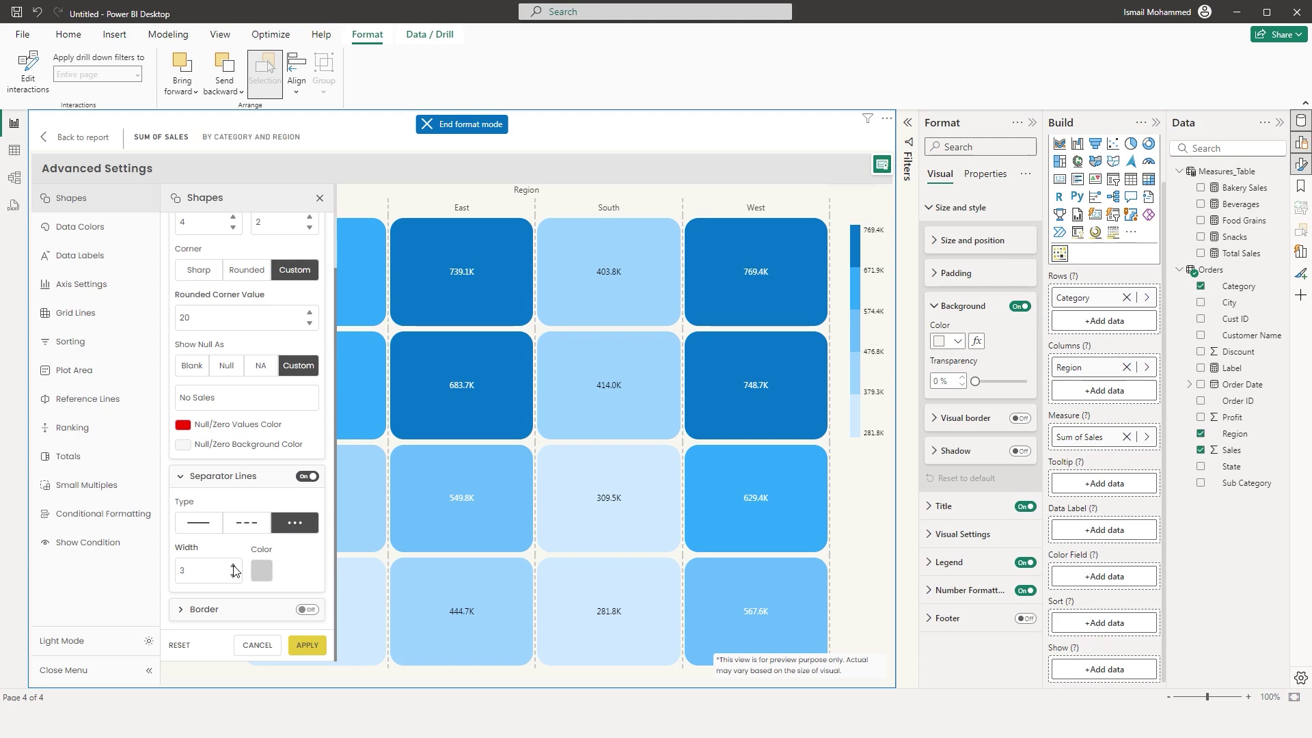
left_click(260, 571)
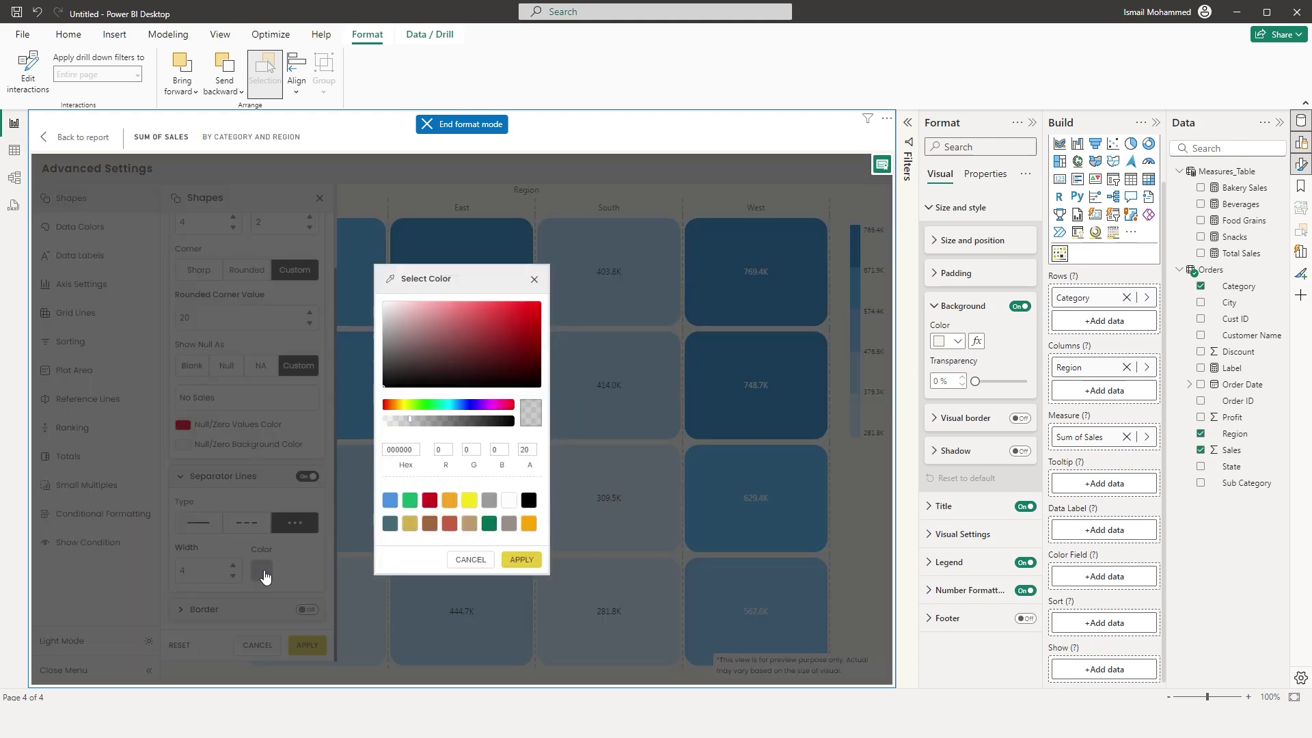
left_click(449, 503)
left_click(520, 559)
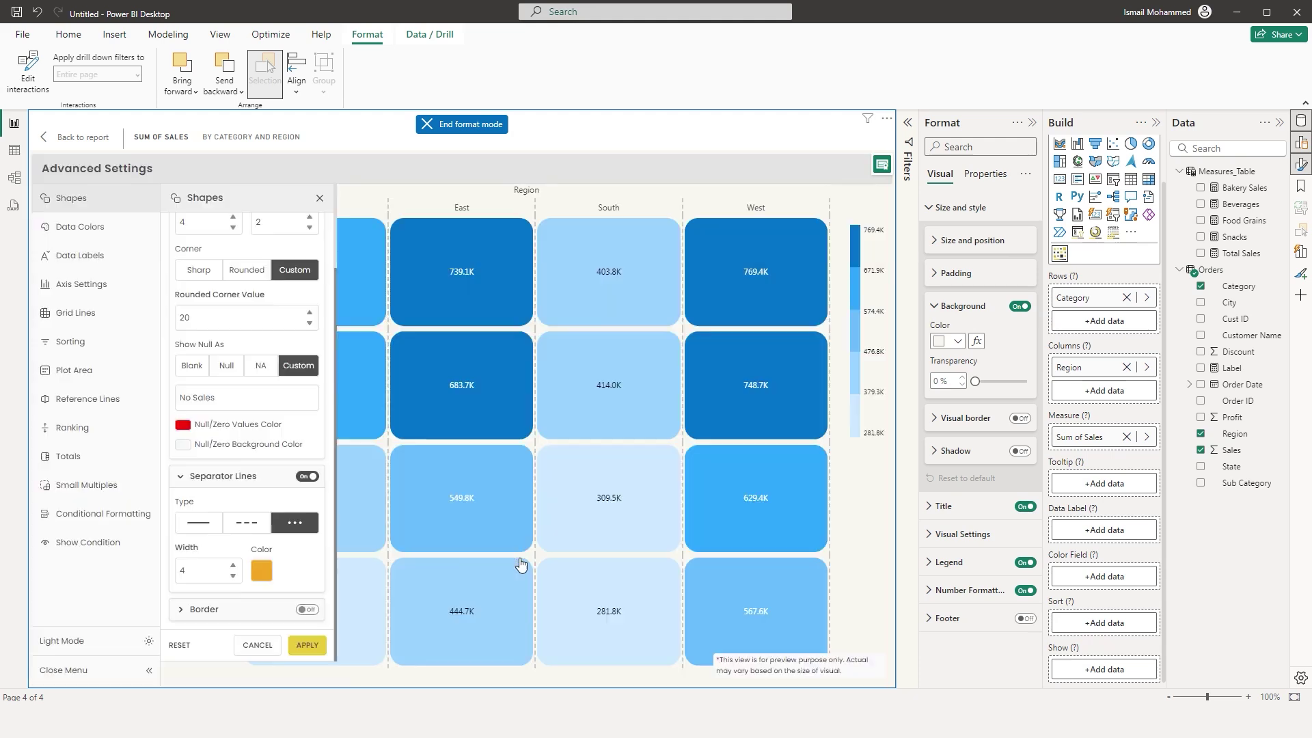
left_click(315, 648)
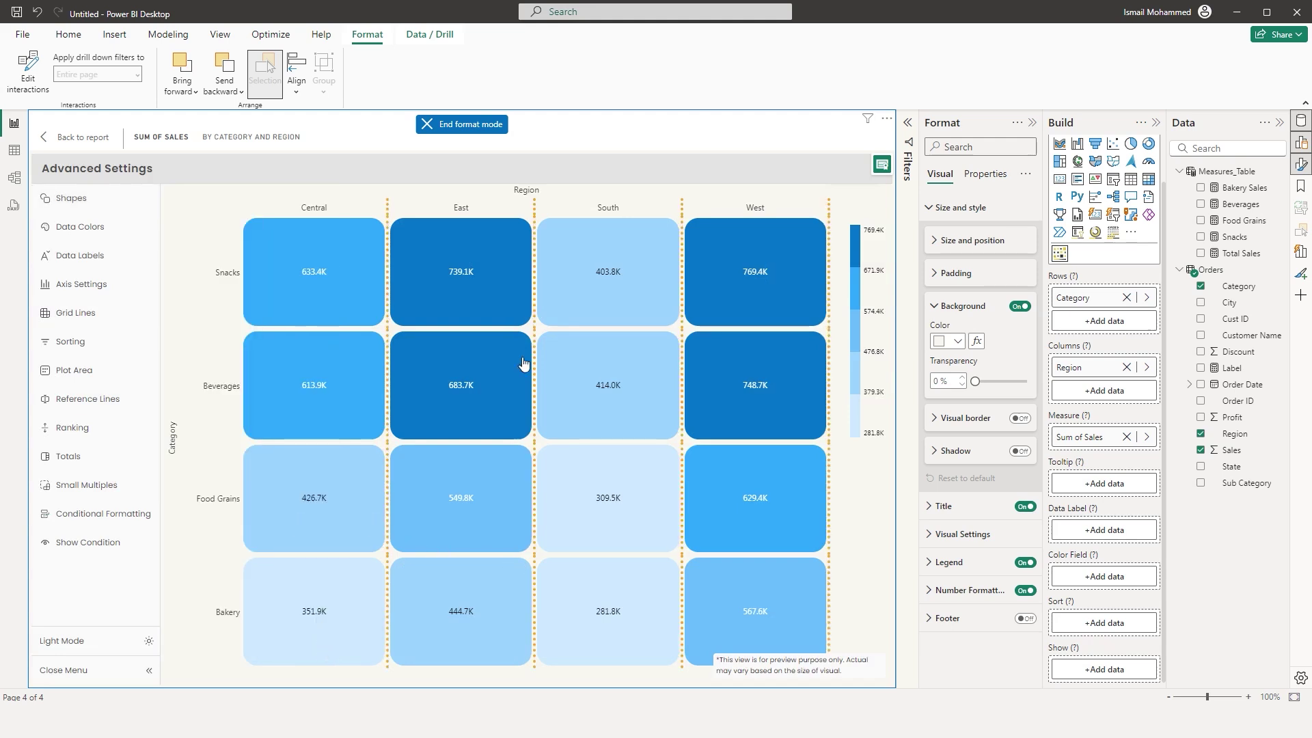
- Turn on blue borders around every heatmap tile
left_click(96, 198)
scroll(317, 577, "down", 2)
left_click(198, 609)
left_click_drag(334, 541, 334, 619)
left_click(307, 531)
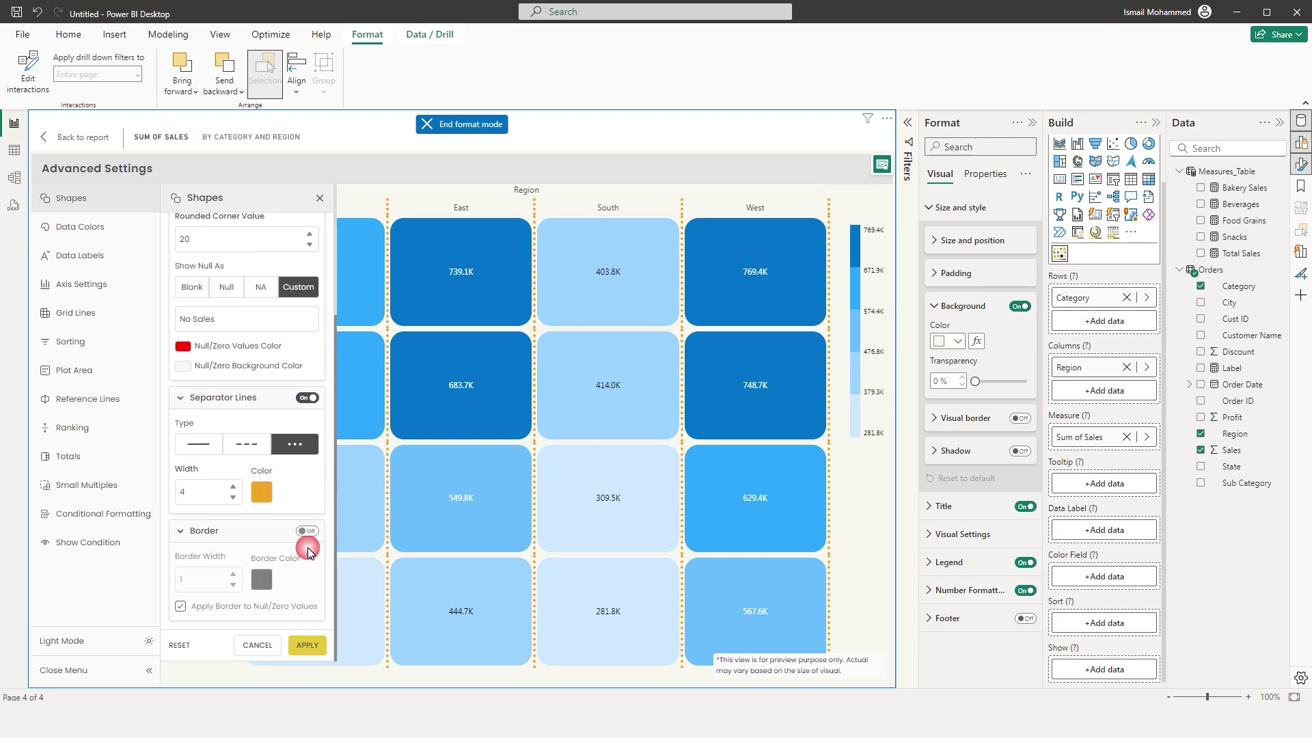
left_click(261, 580)
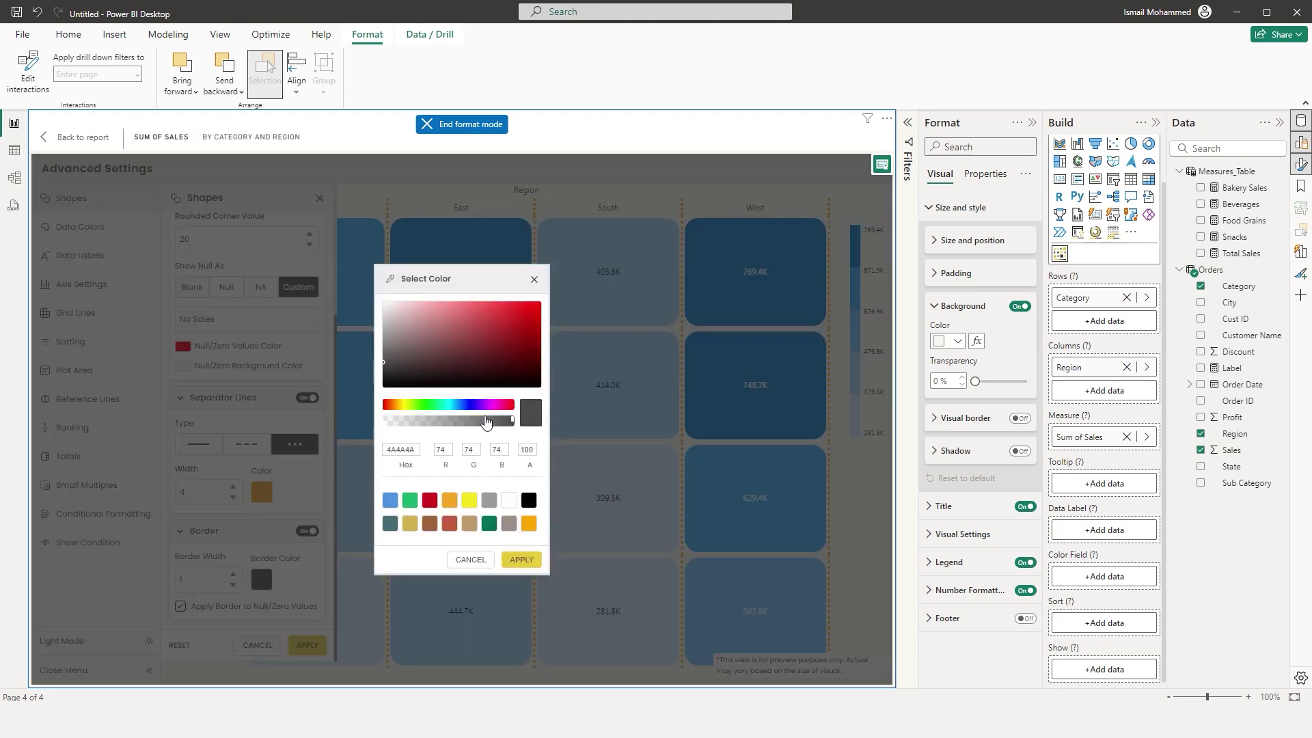
left_click(390, 502)
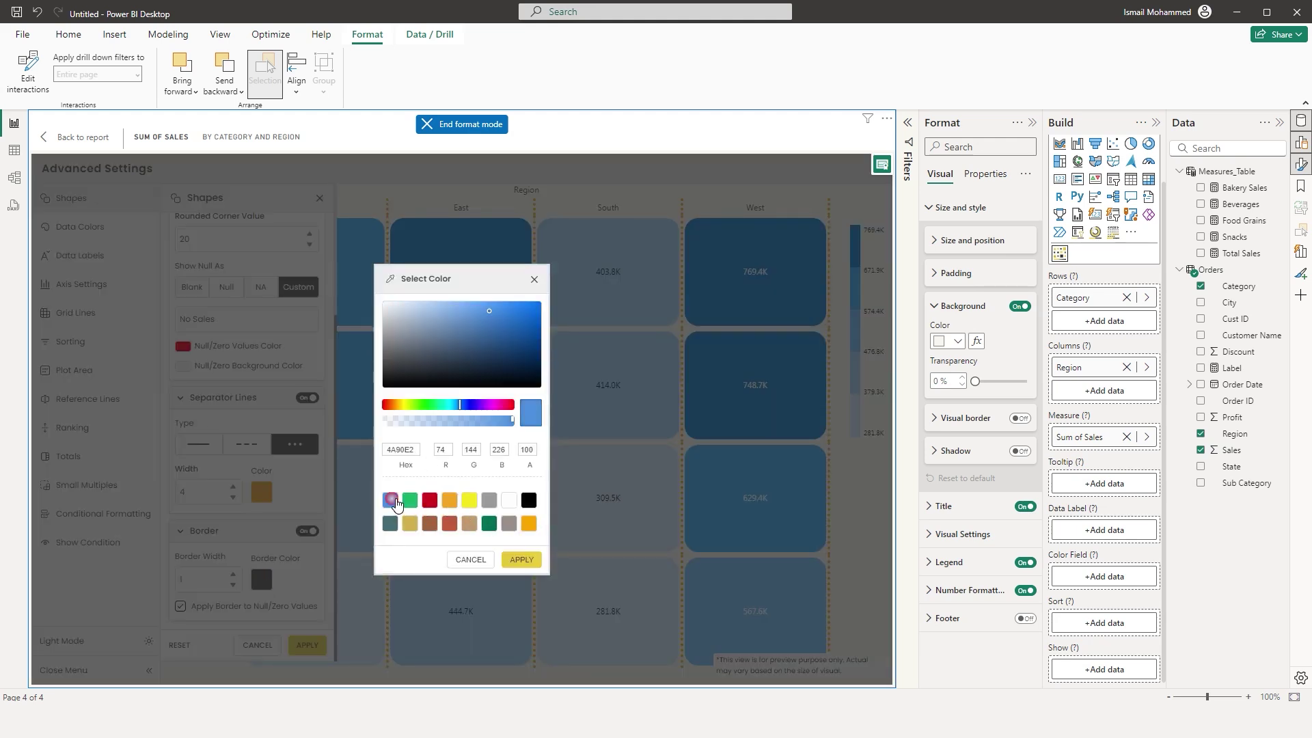
left_click(520, 560)
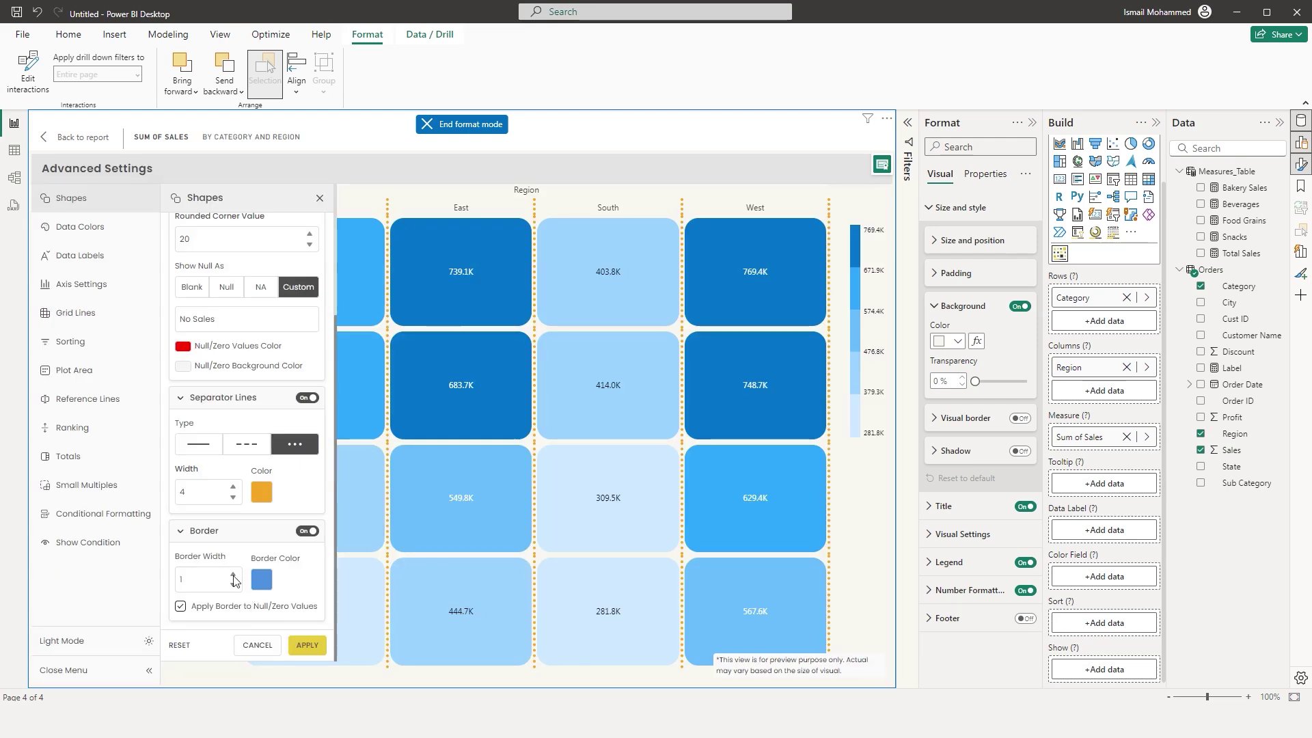
left_click(300, 647)
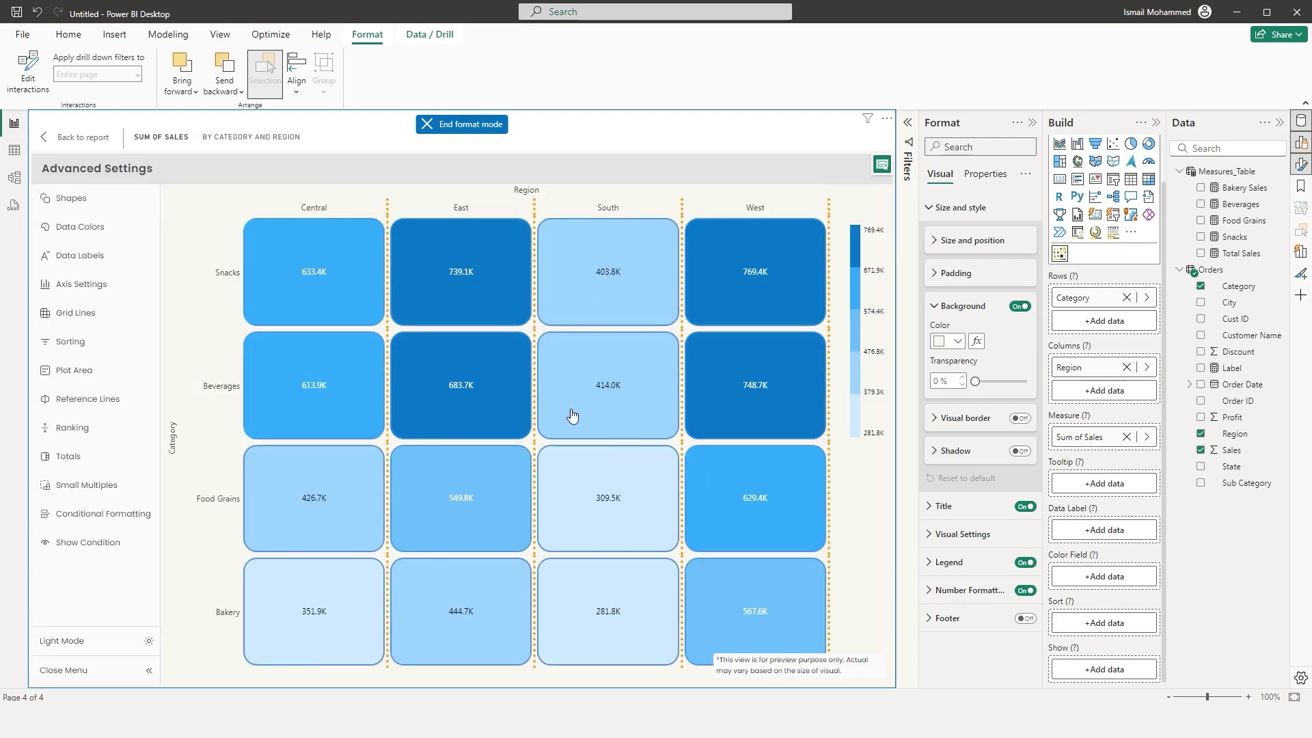
left_click(71, 198)
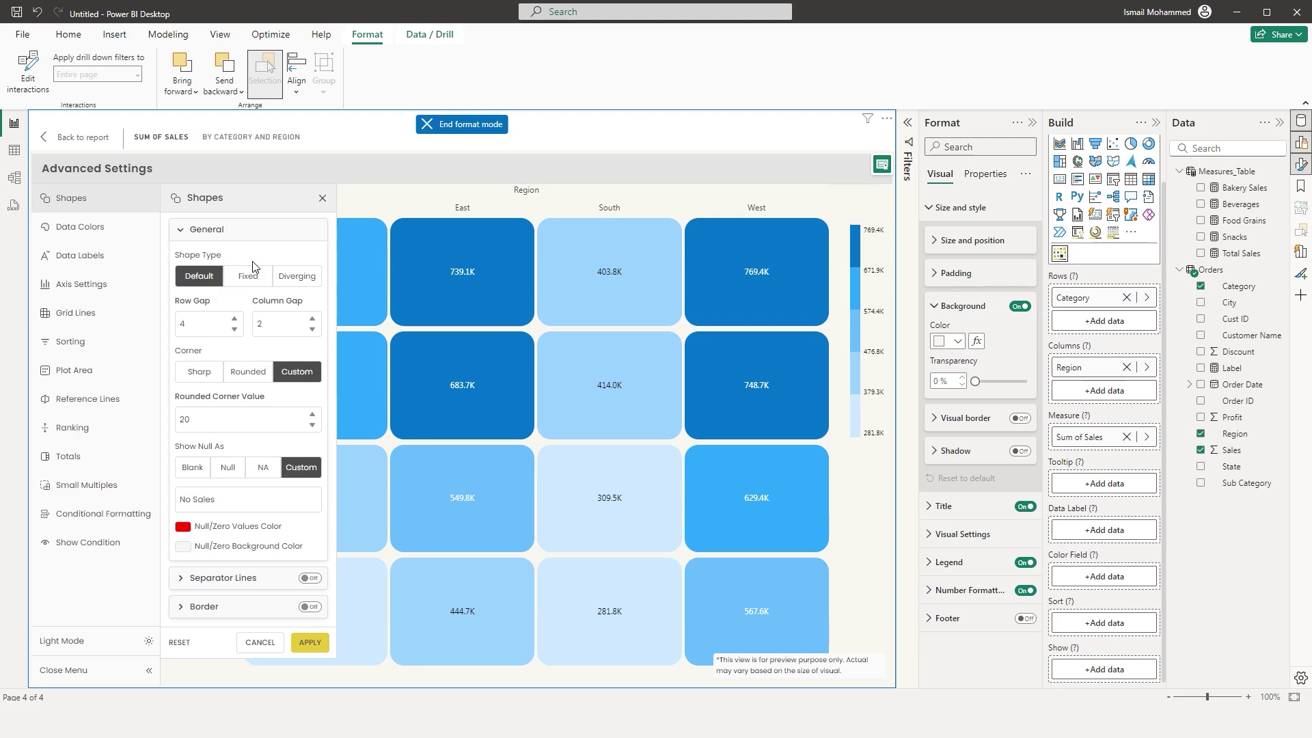
- Set the cells to a fixed square shape
left_click(248, 277)
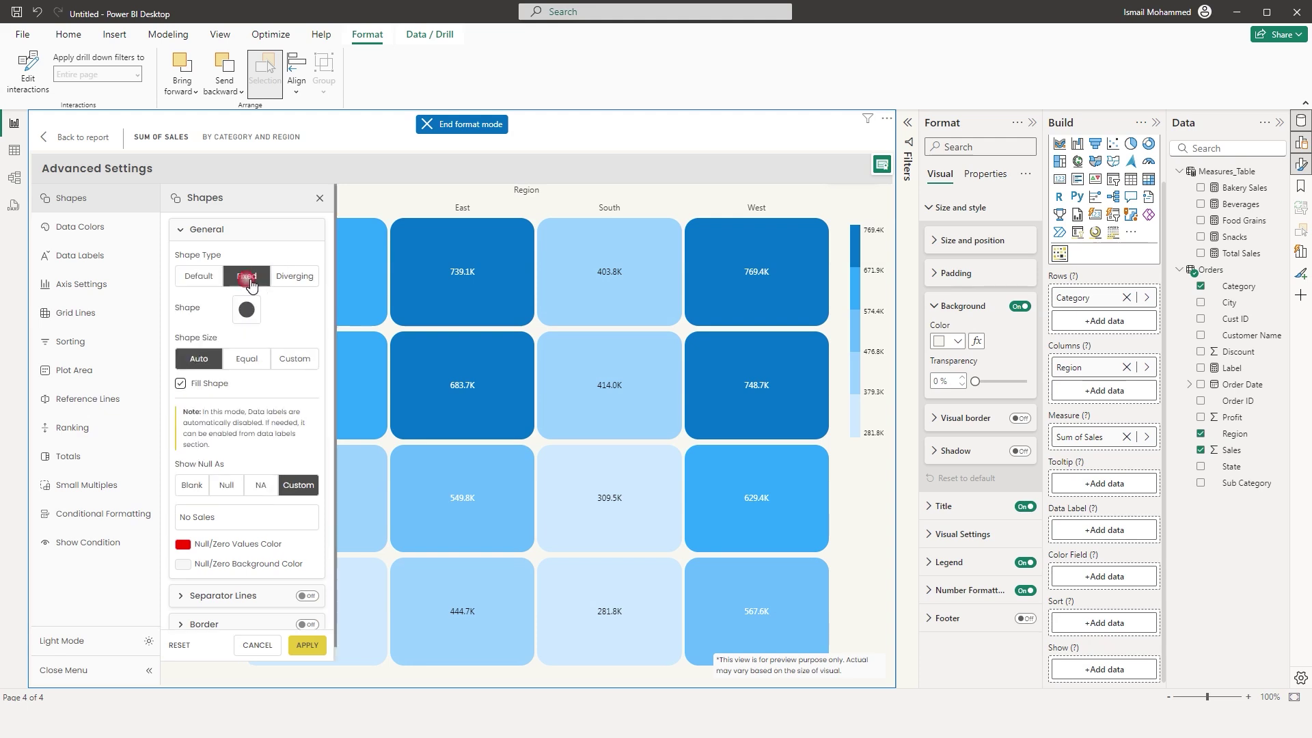
left_click(247, 311)
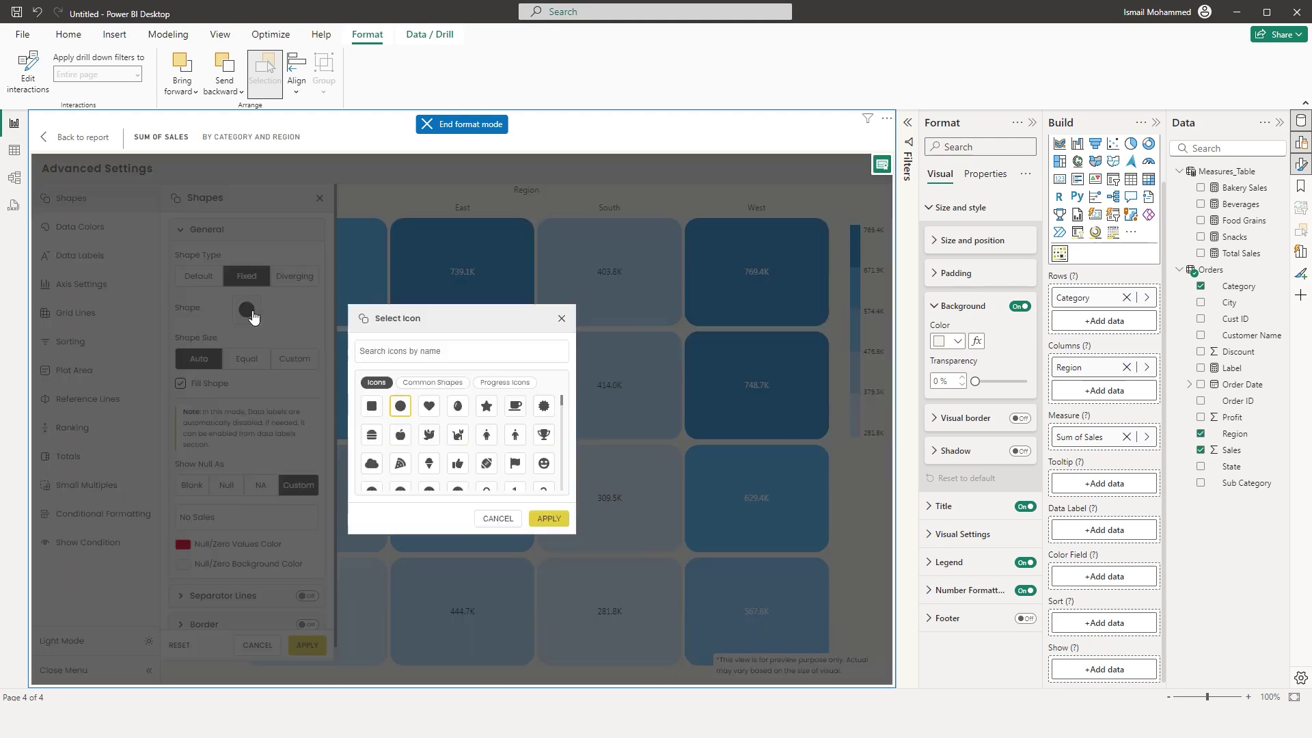
mouse_move(567, 407)
left_mouse_down()
mouse_move(566, 489)
mouse_move(566, 393)
left_mouse_up()
left_click(371, 407)
left_click(550, 521)
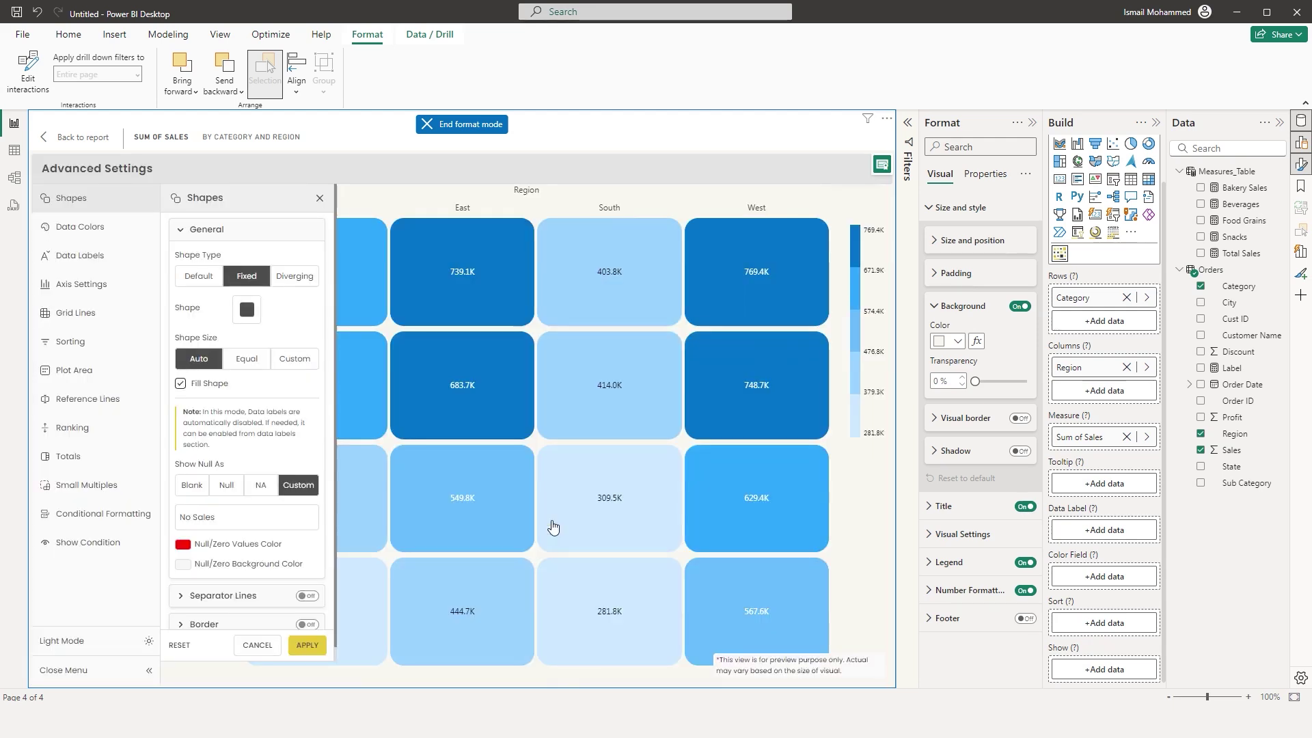
left_click(309, 647)
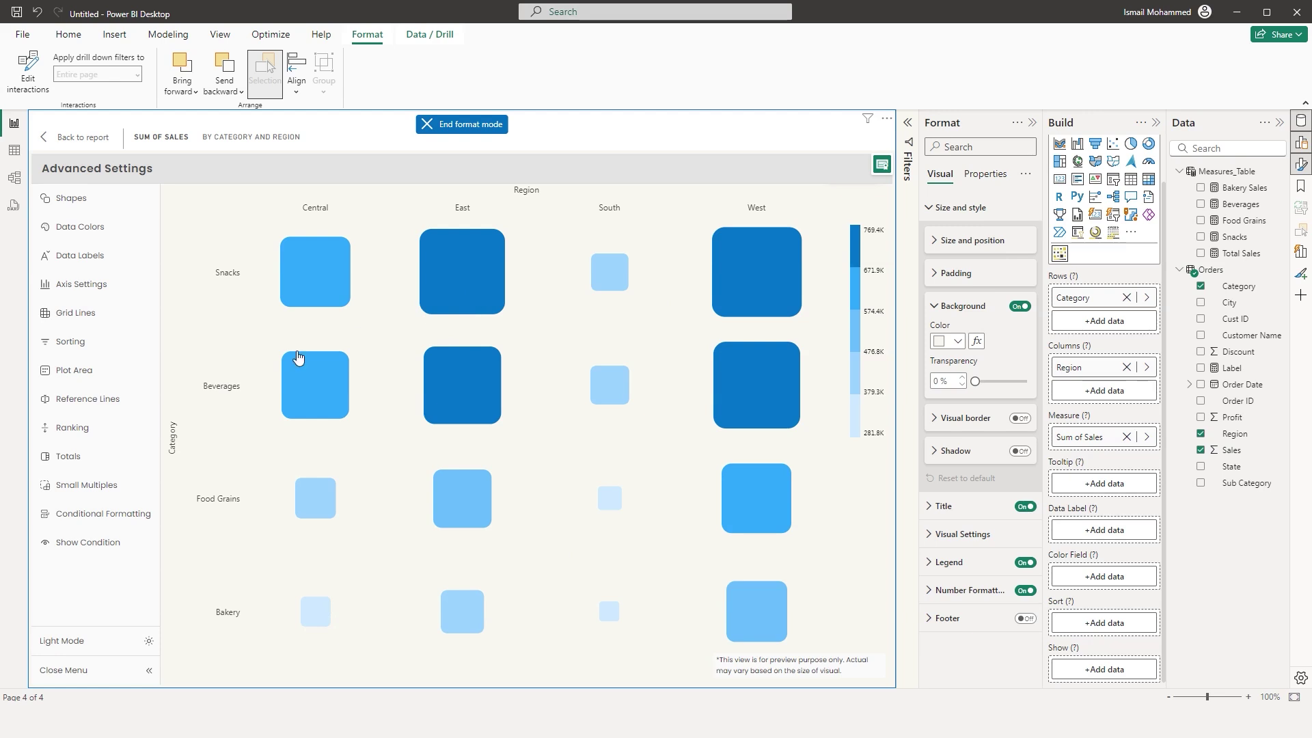
- Make all squares equal-sized, then switch to custom minimum and maximum sizes
left_click(103, 203)
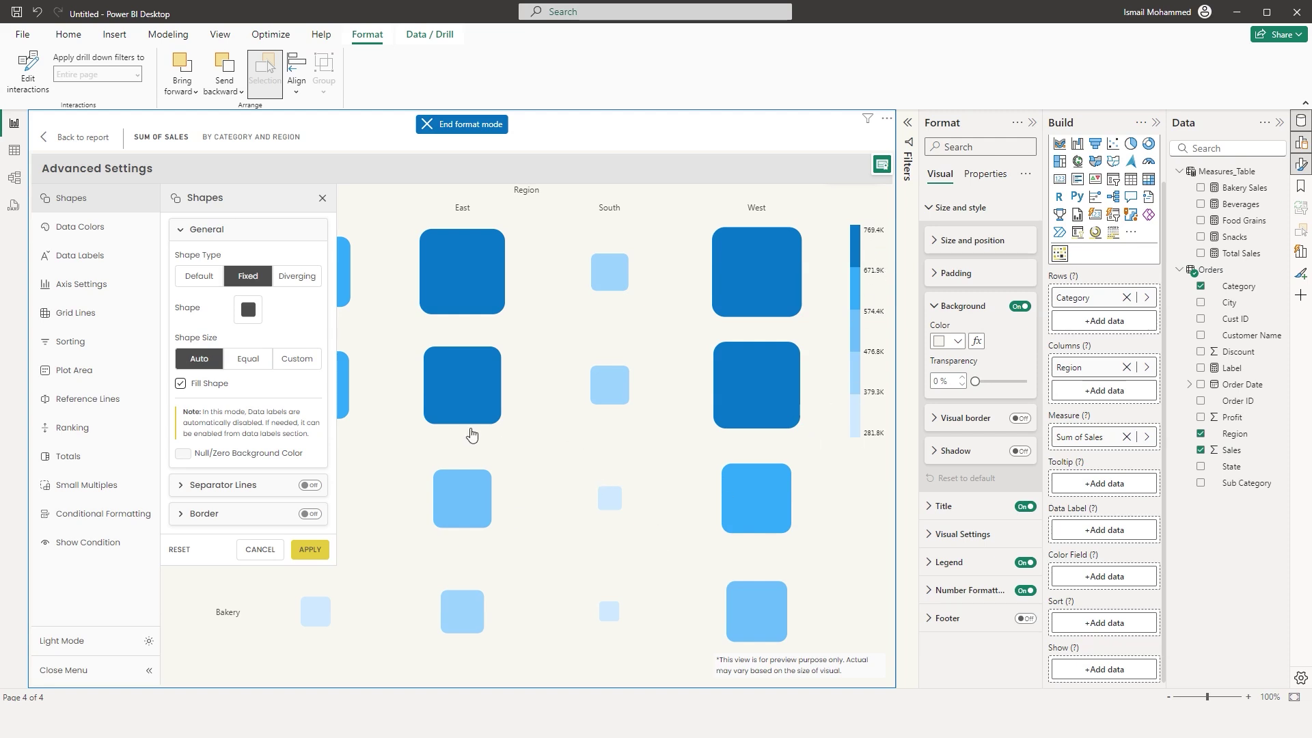
left_click(255, 364)
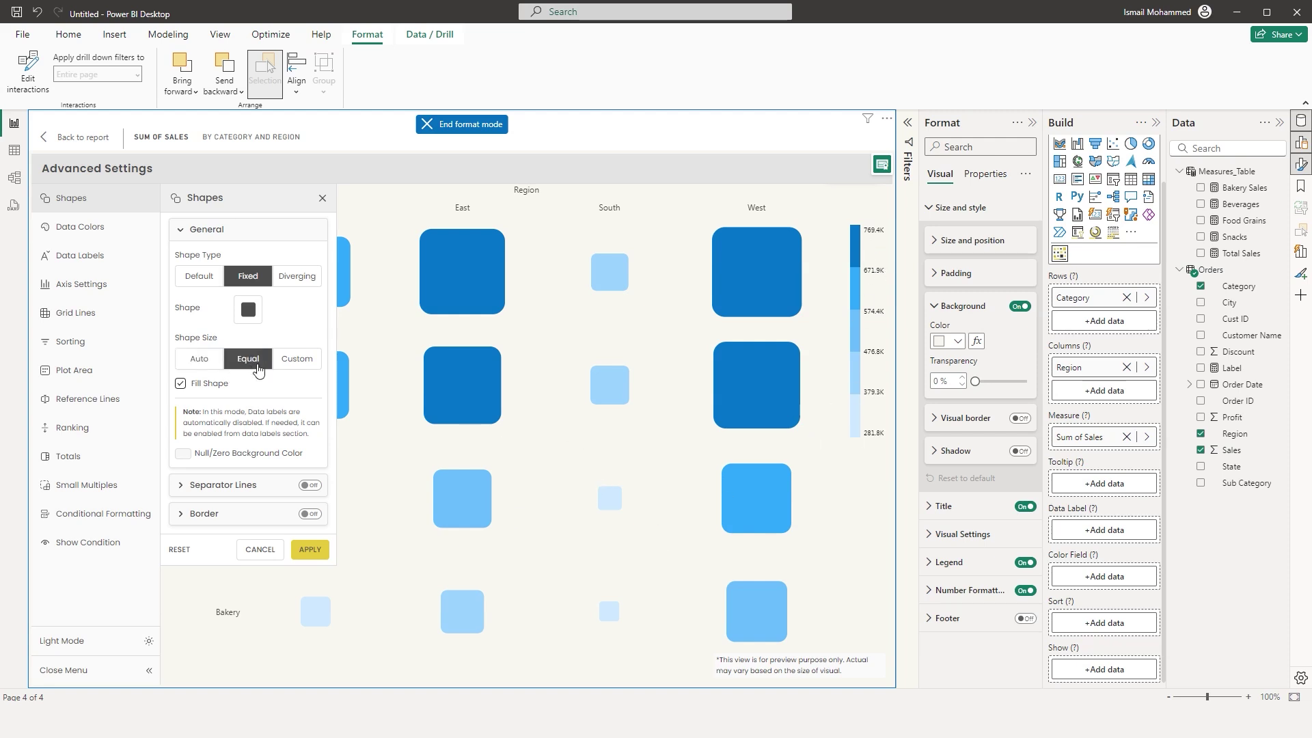
left_click(313, 555)
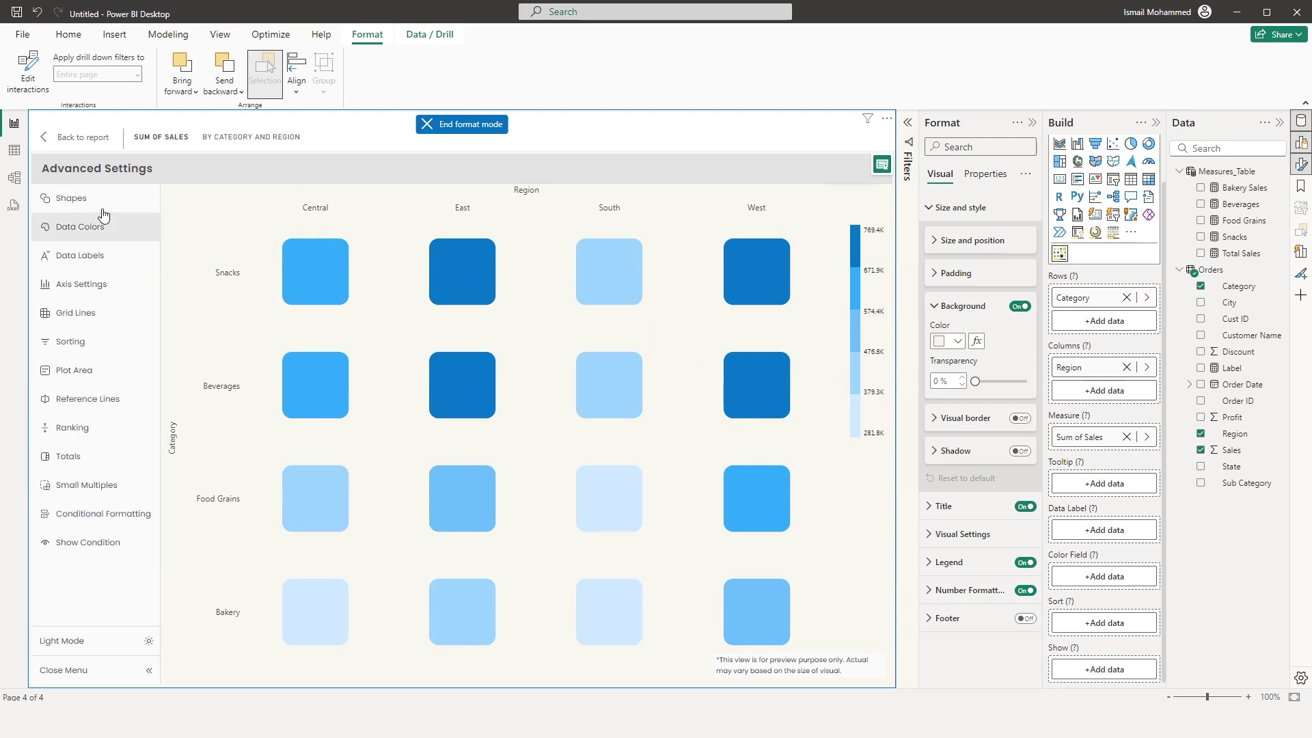
left_click(71, 198)
left_click(296, 359)
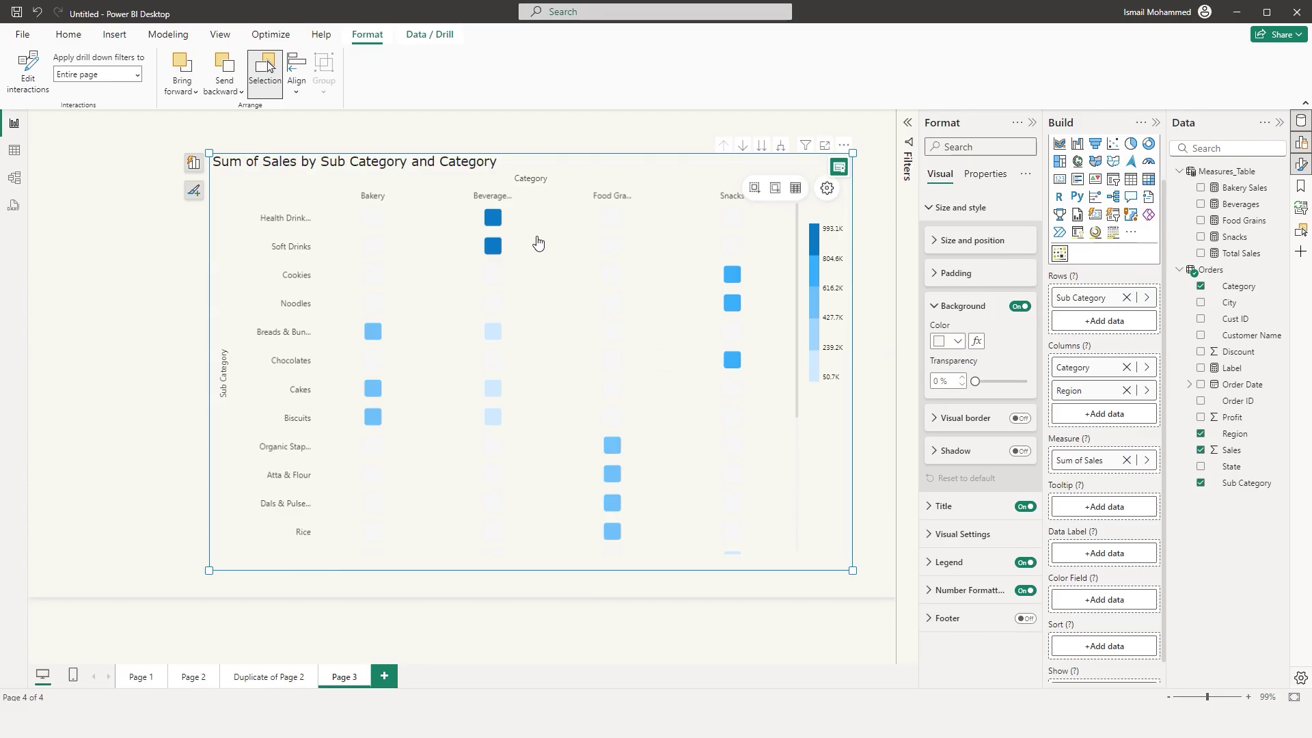
- Give the Sub Category heatmap's empty cells a grey background
left_click(827, 189)
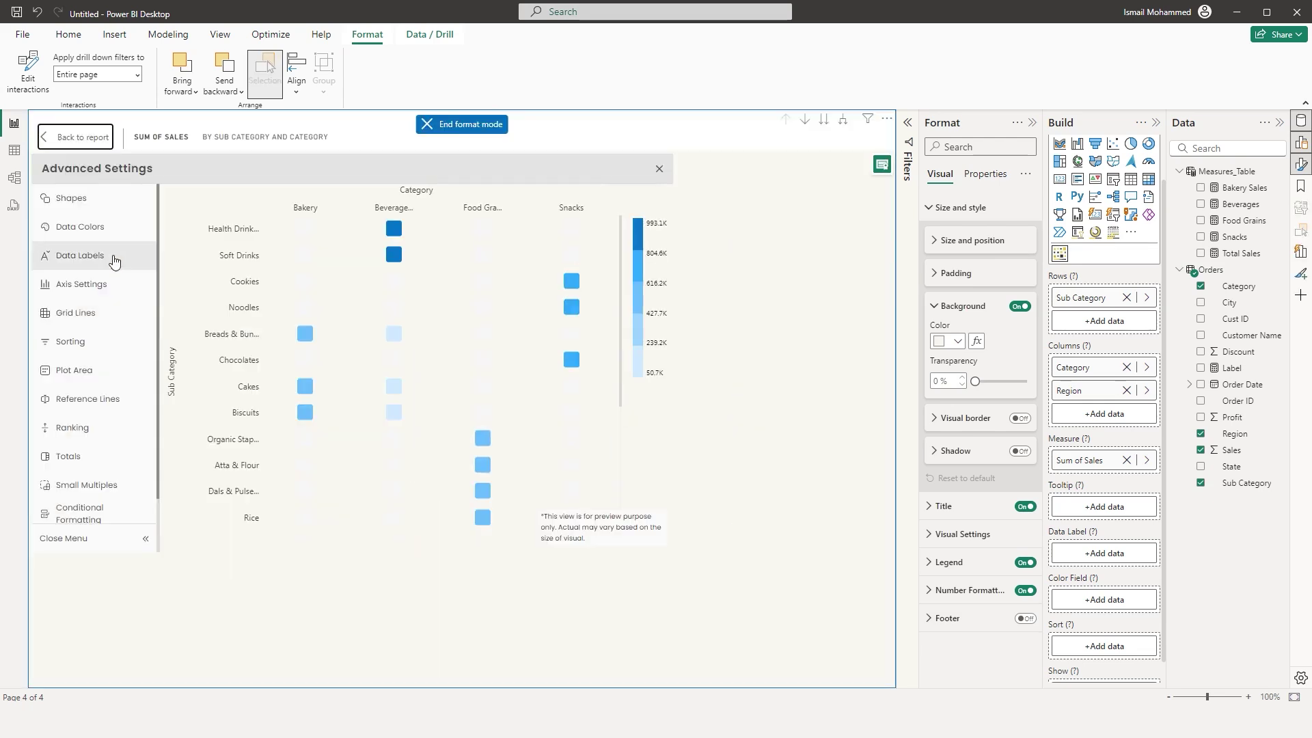
left_click(86, 207)
left_click(184, 452)
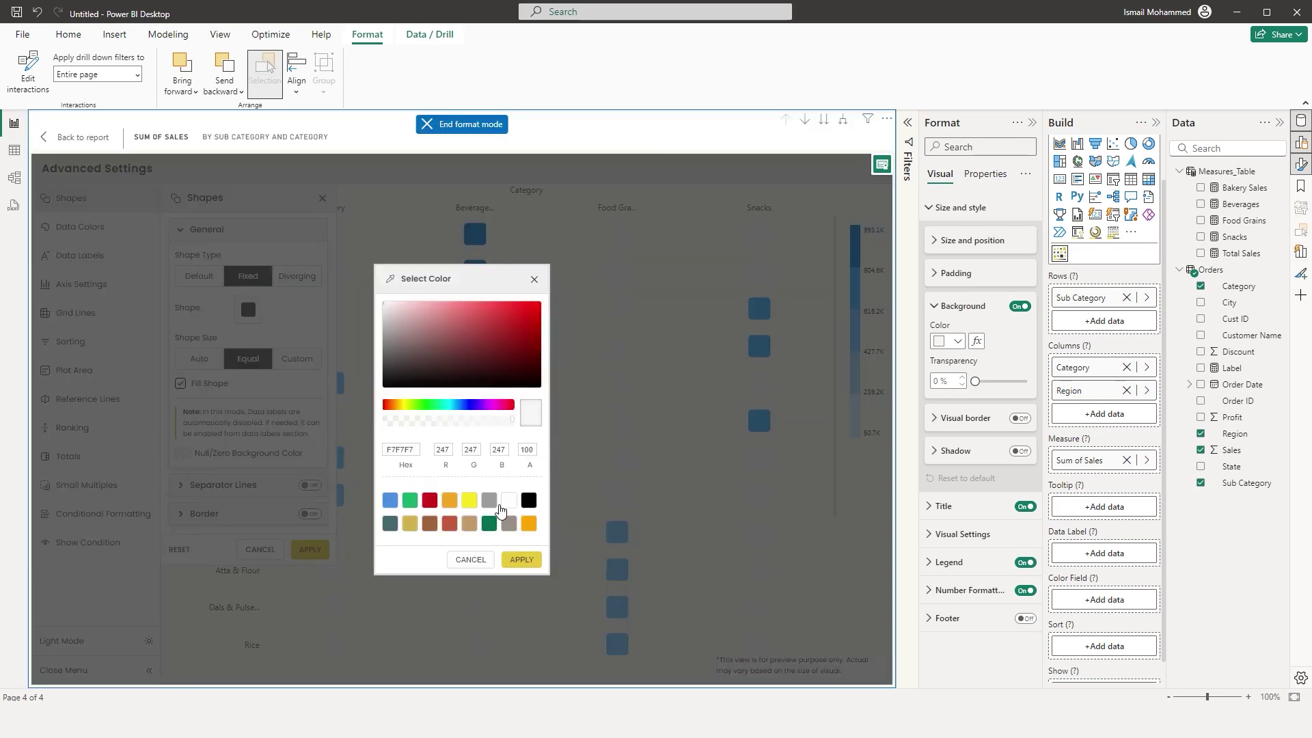
left_click(495, 504)
left_click(521, 560)
left_click(311, 551)
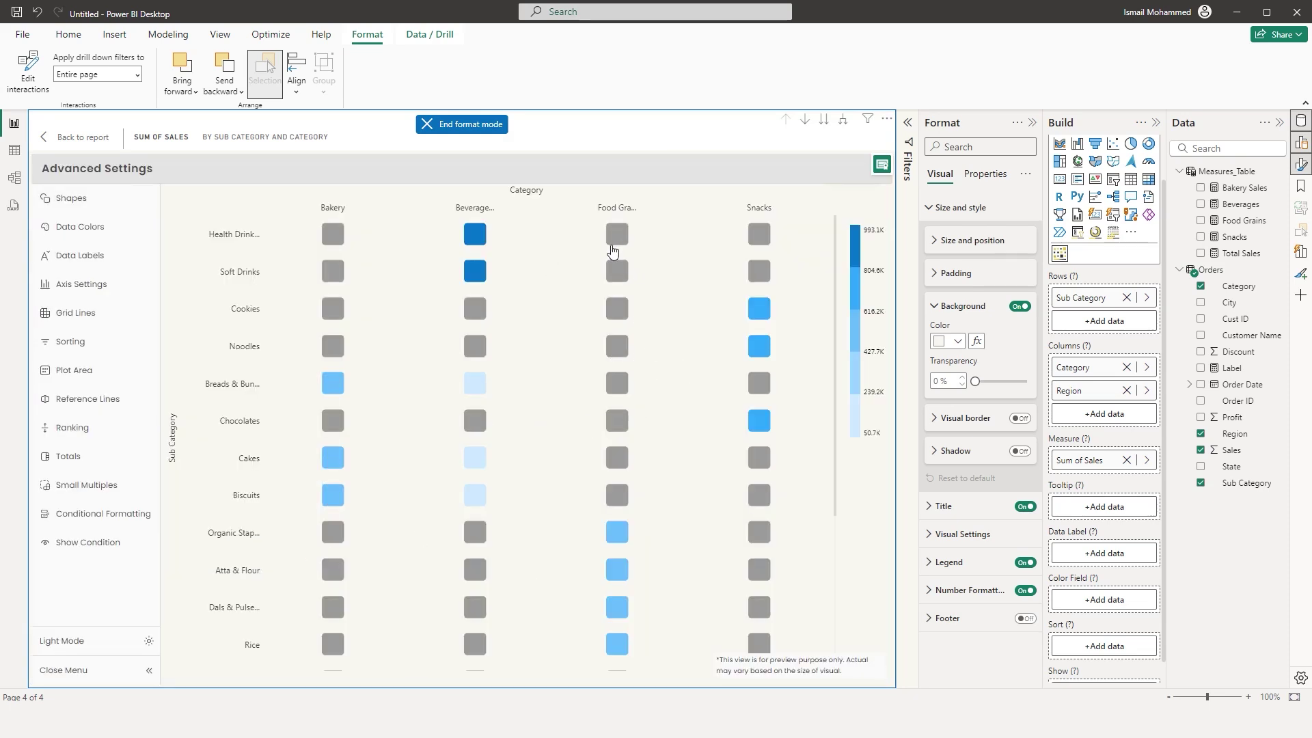
- Turn on column separator lines and switch to the Diverging shape type
left_click(96, 199)
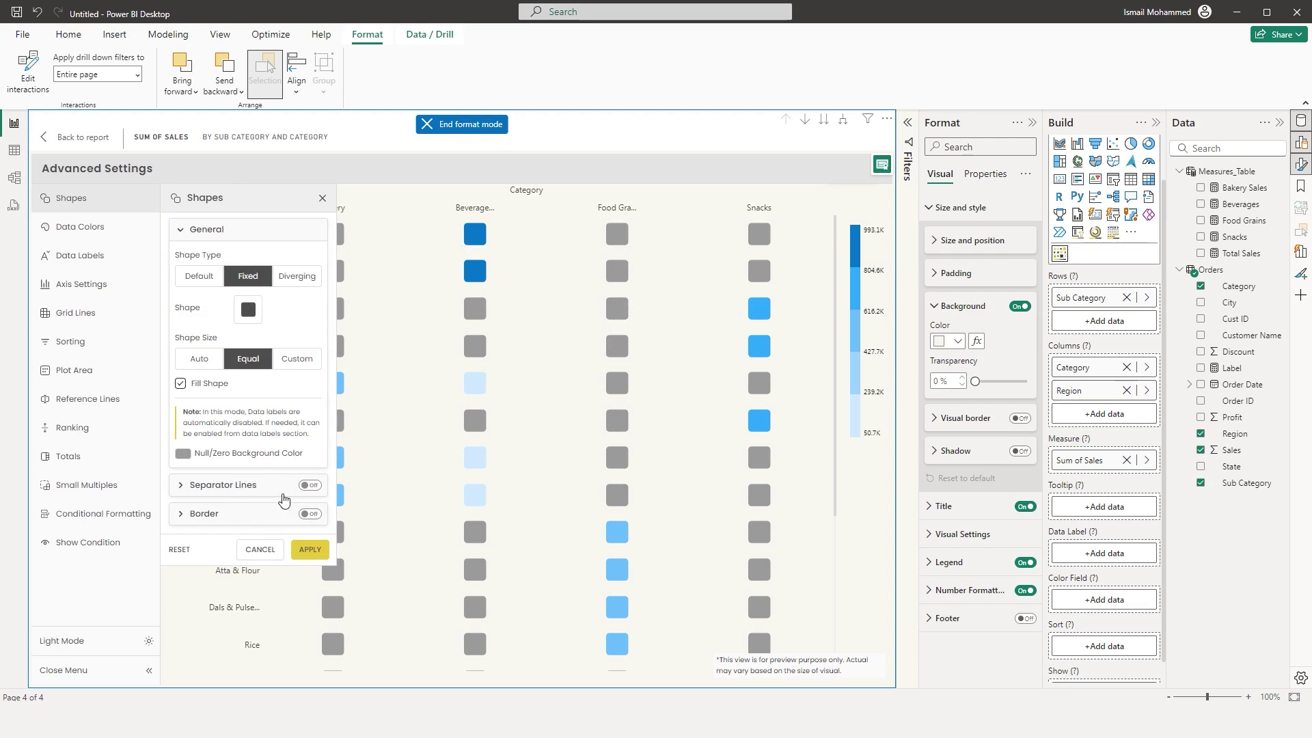
left_click(310, 486)
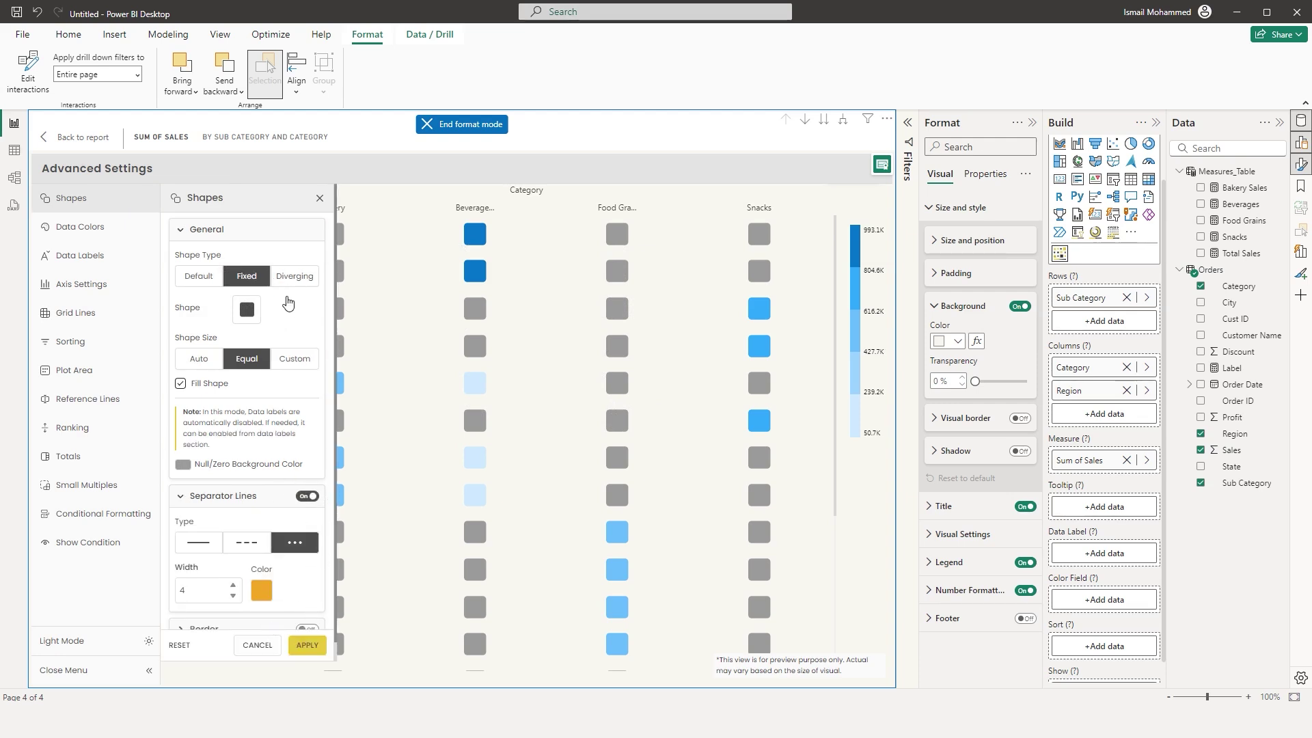
left_click(312, 286)
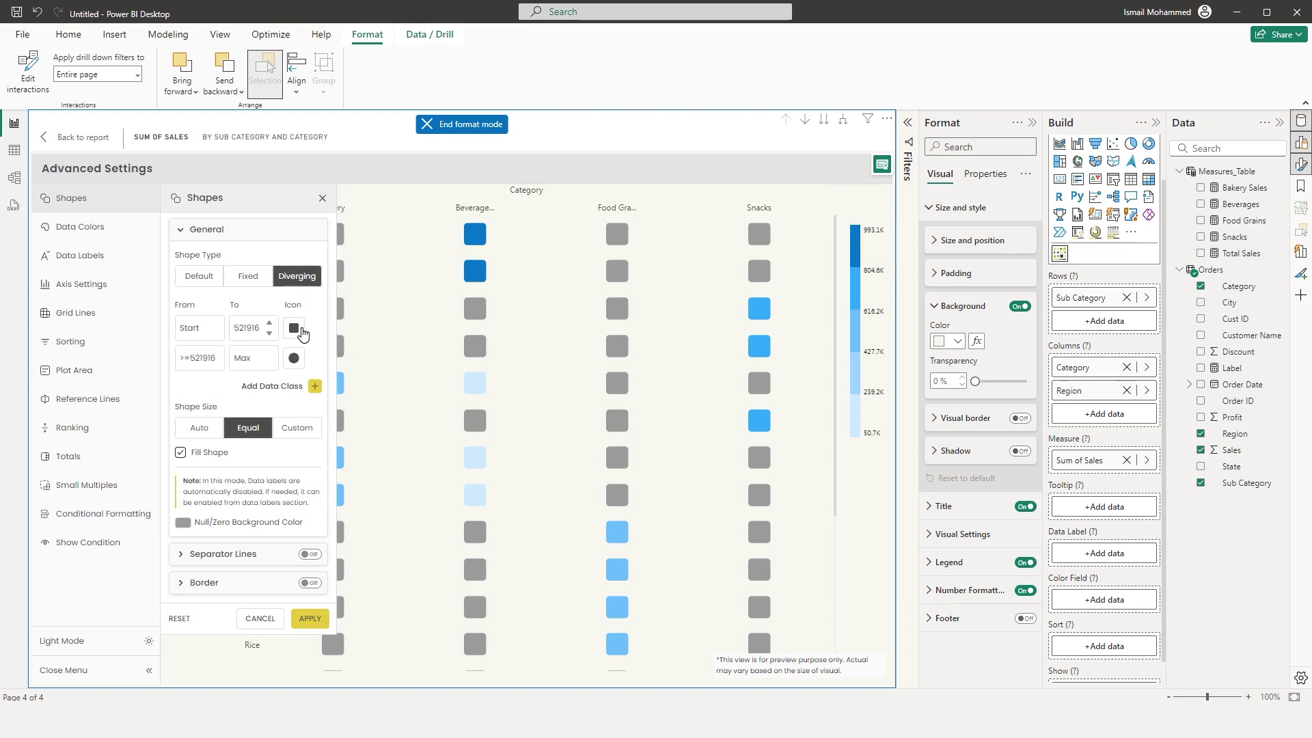
- Split at 500000: circles below, stars for 500000 and above
key("Tab")
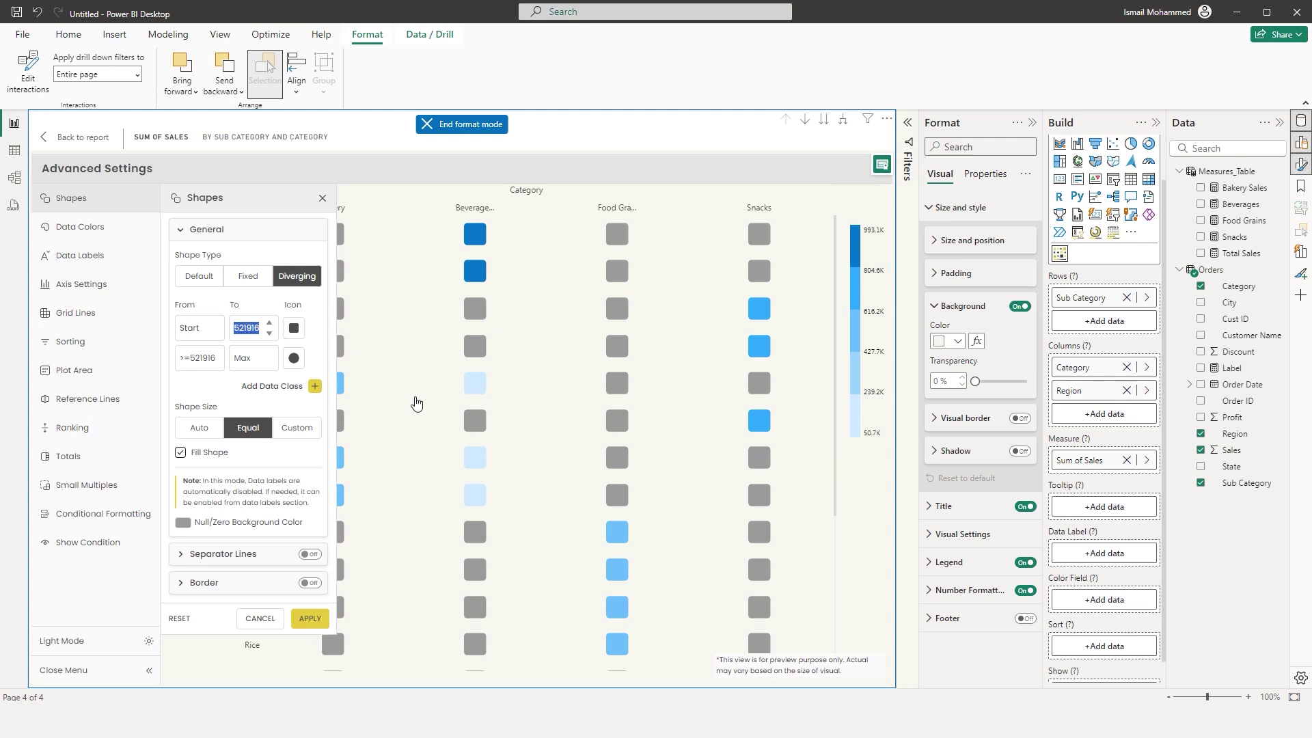
type("50")
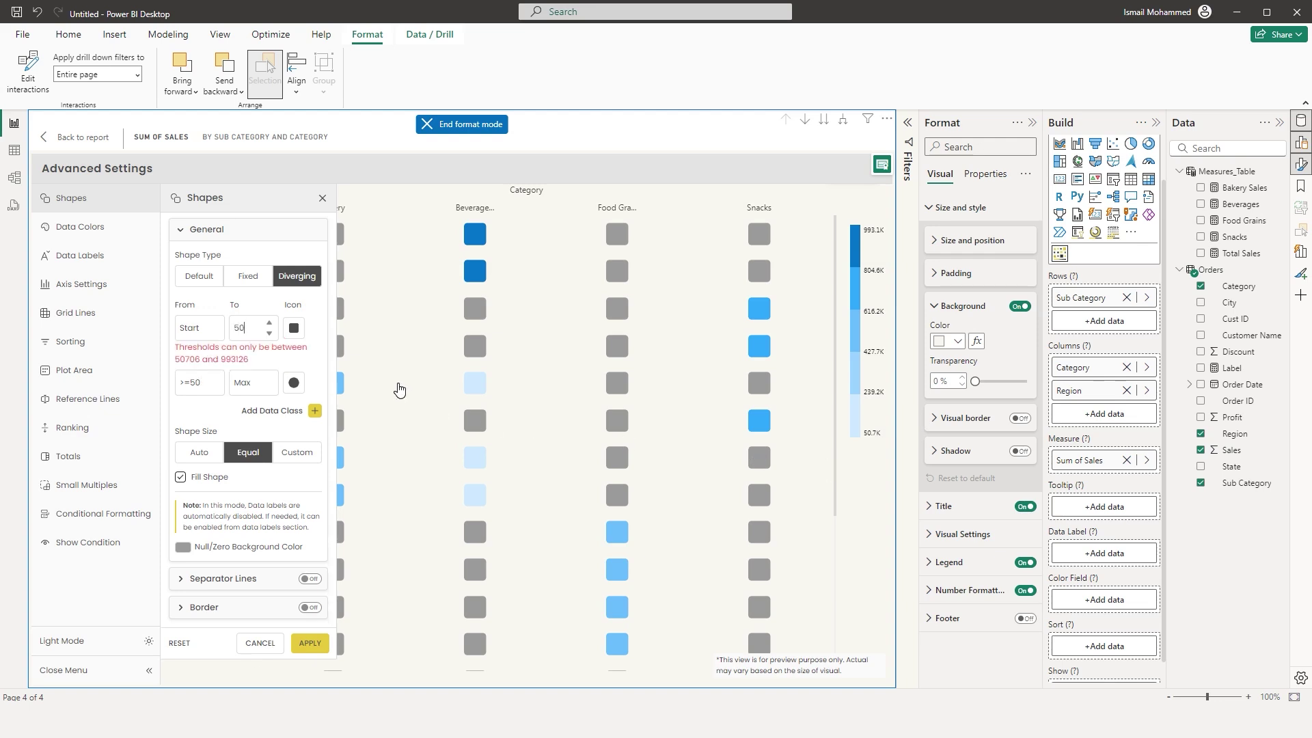
type("0000")
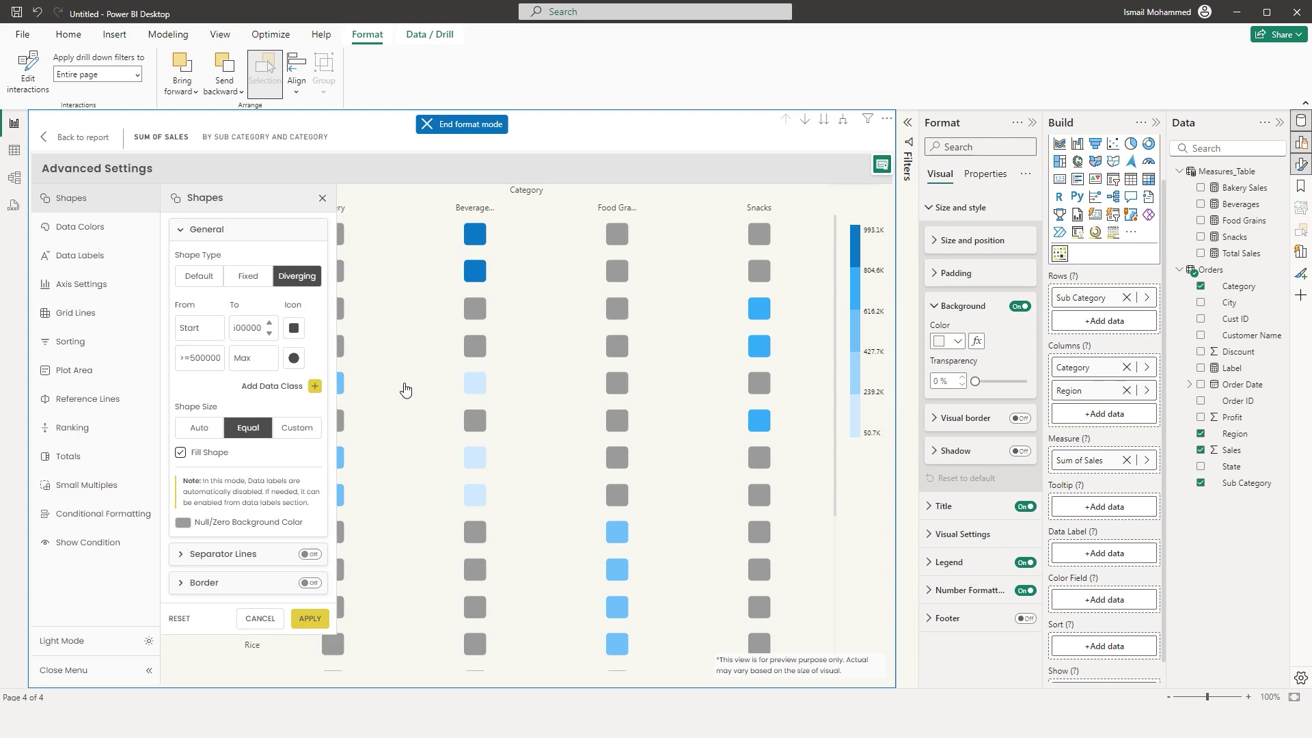
left_click(295, 328)
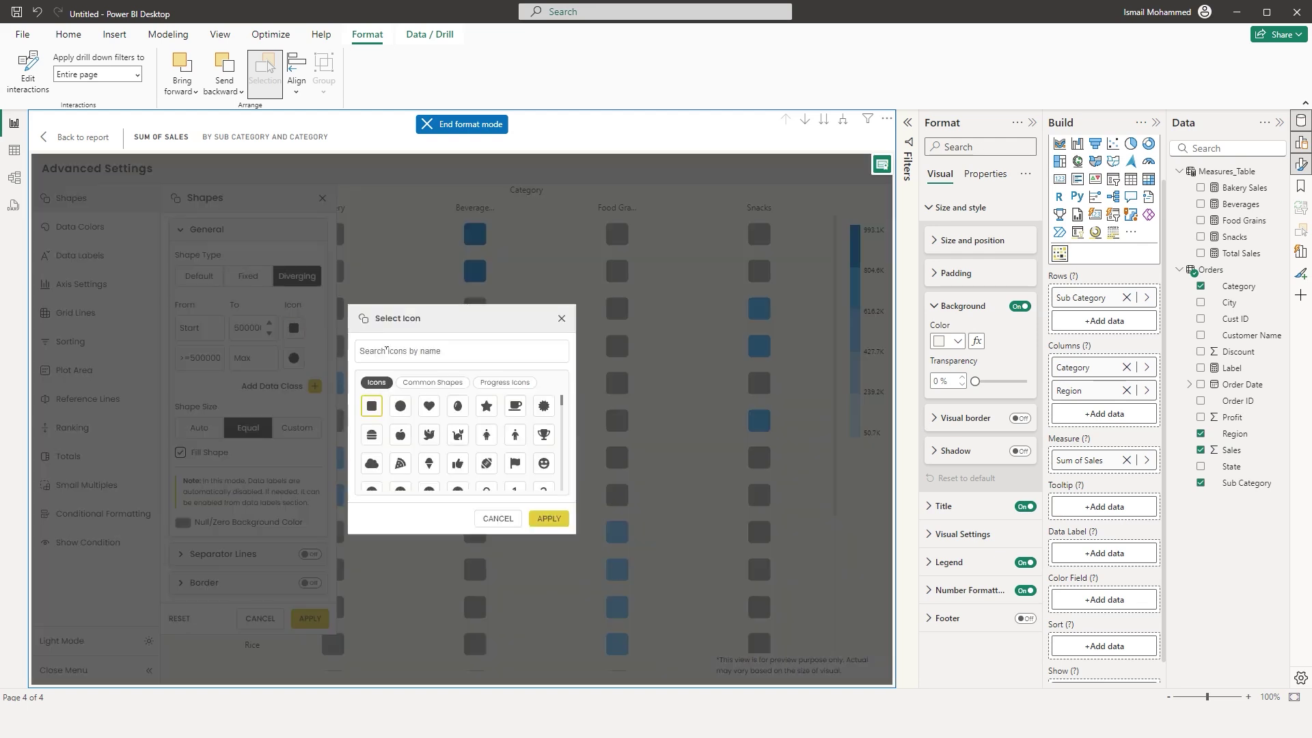
left_click(401, 409)
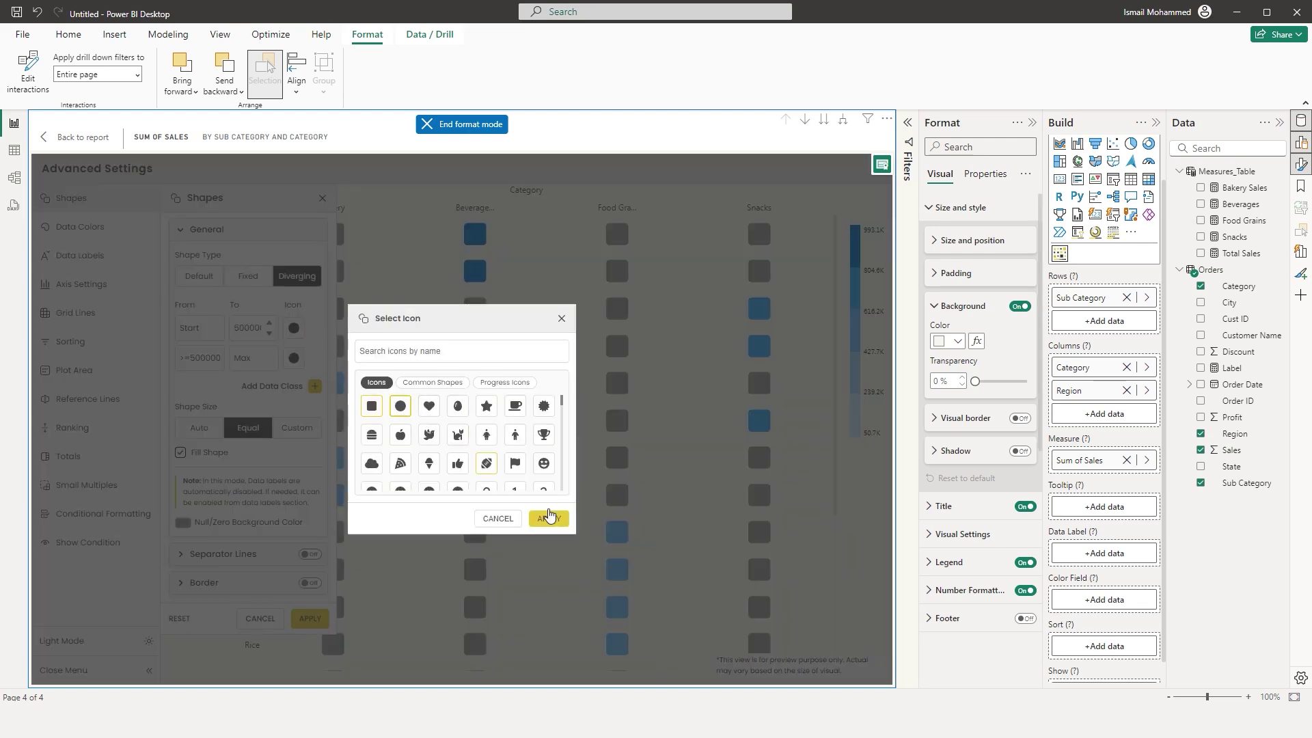
left_click(552, 521)
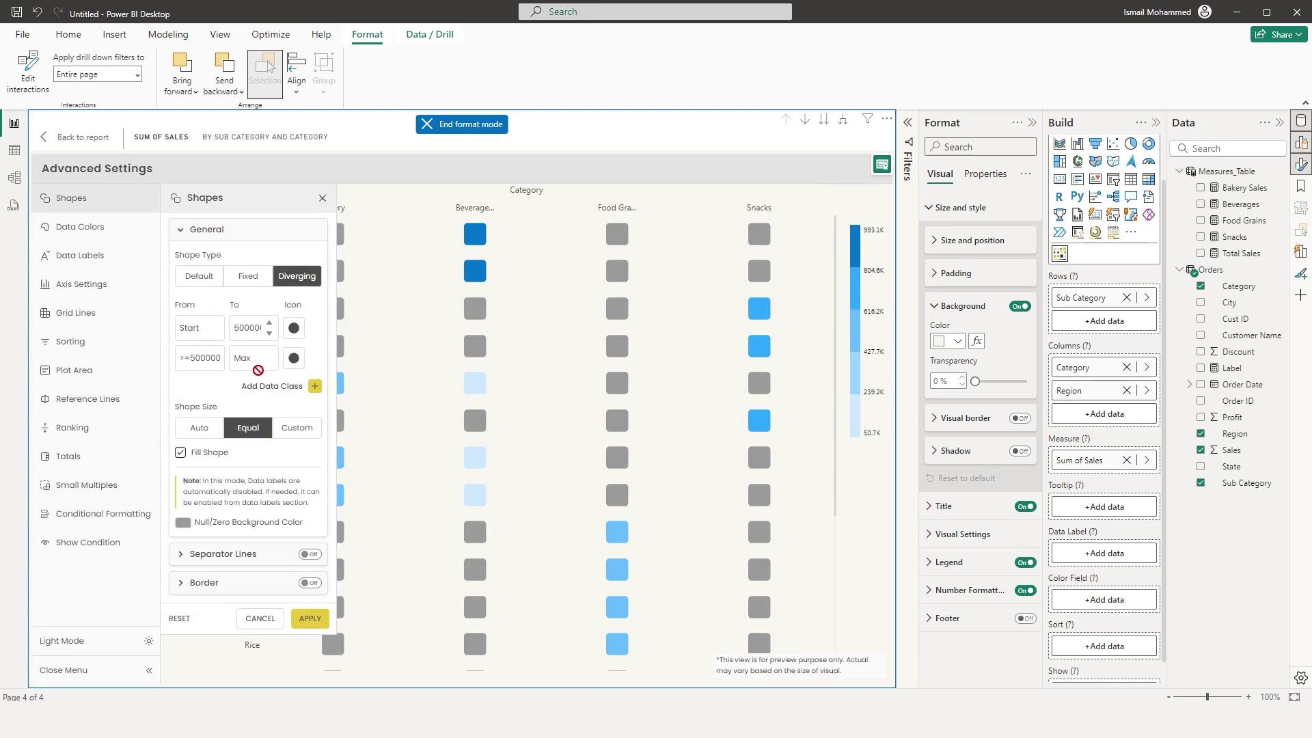
left_click(294, 358)
left_click(486, 407)
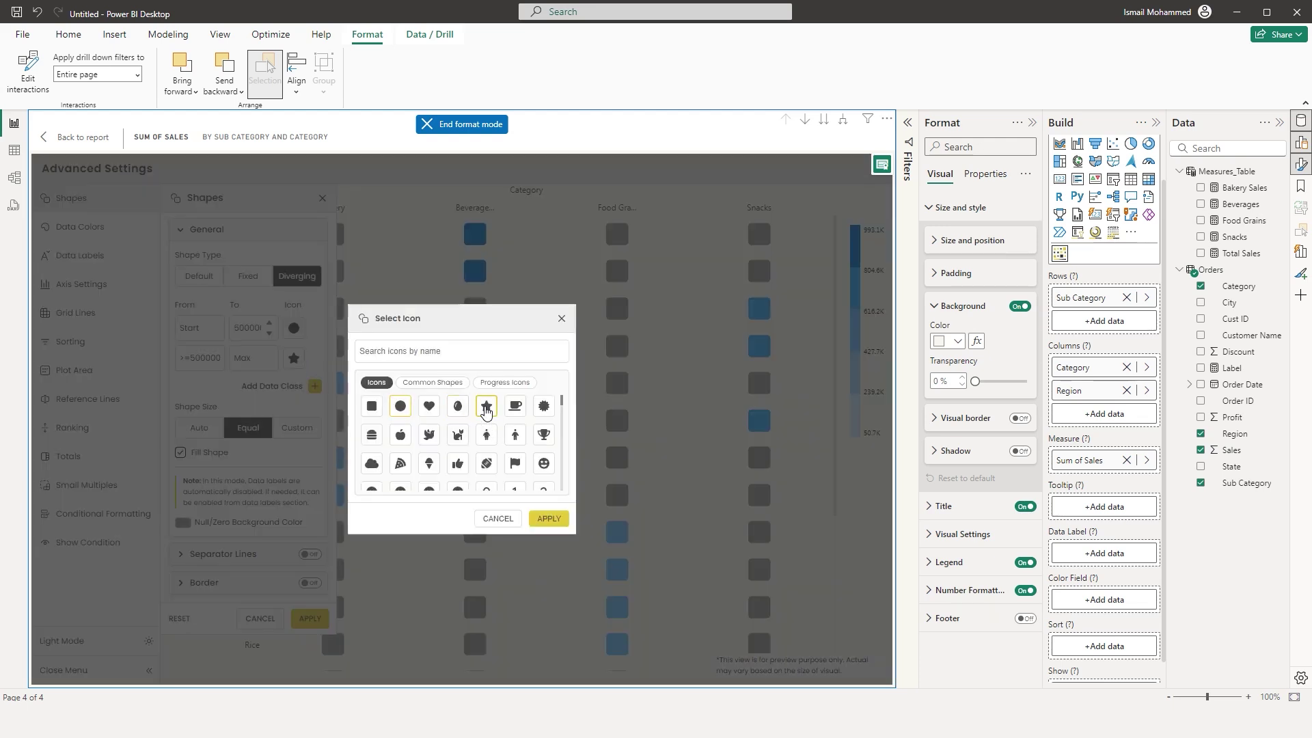
left_click(547, 519)
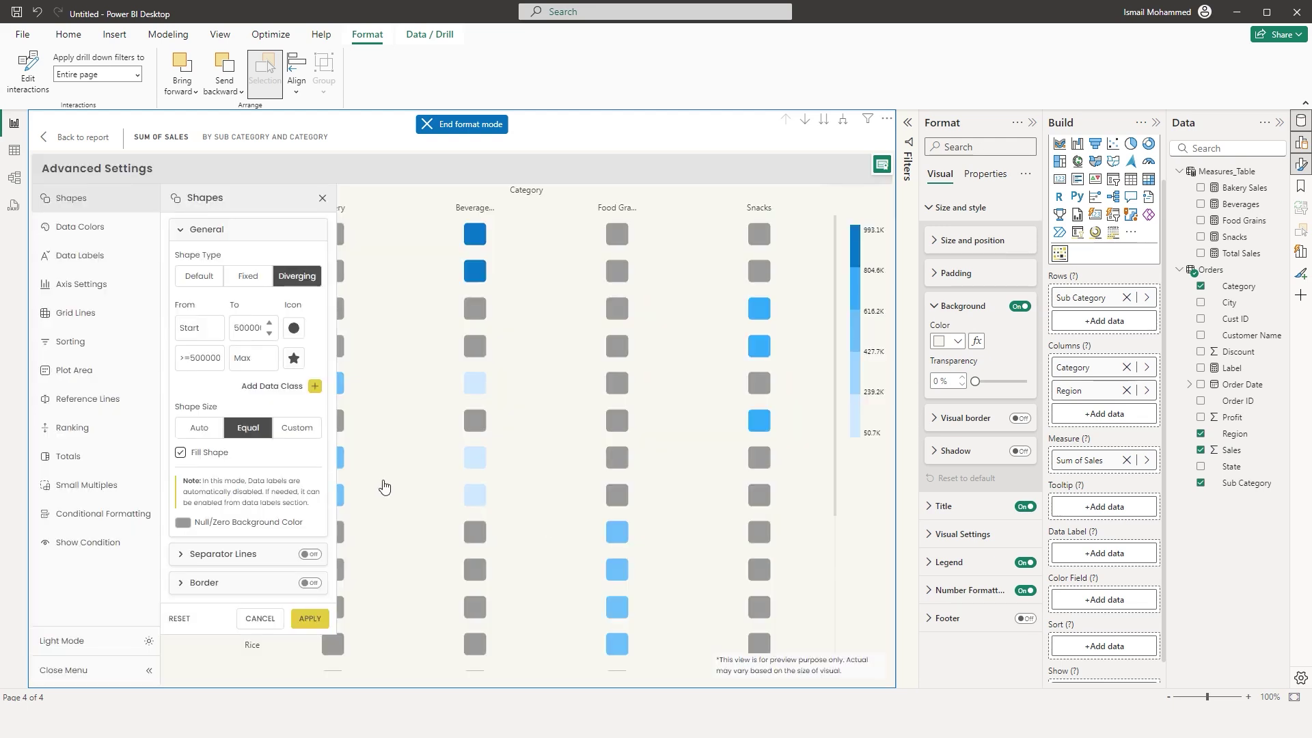
left_click(310, 622)
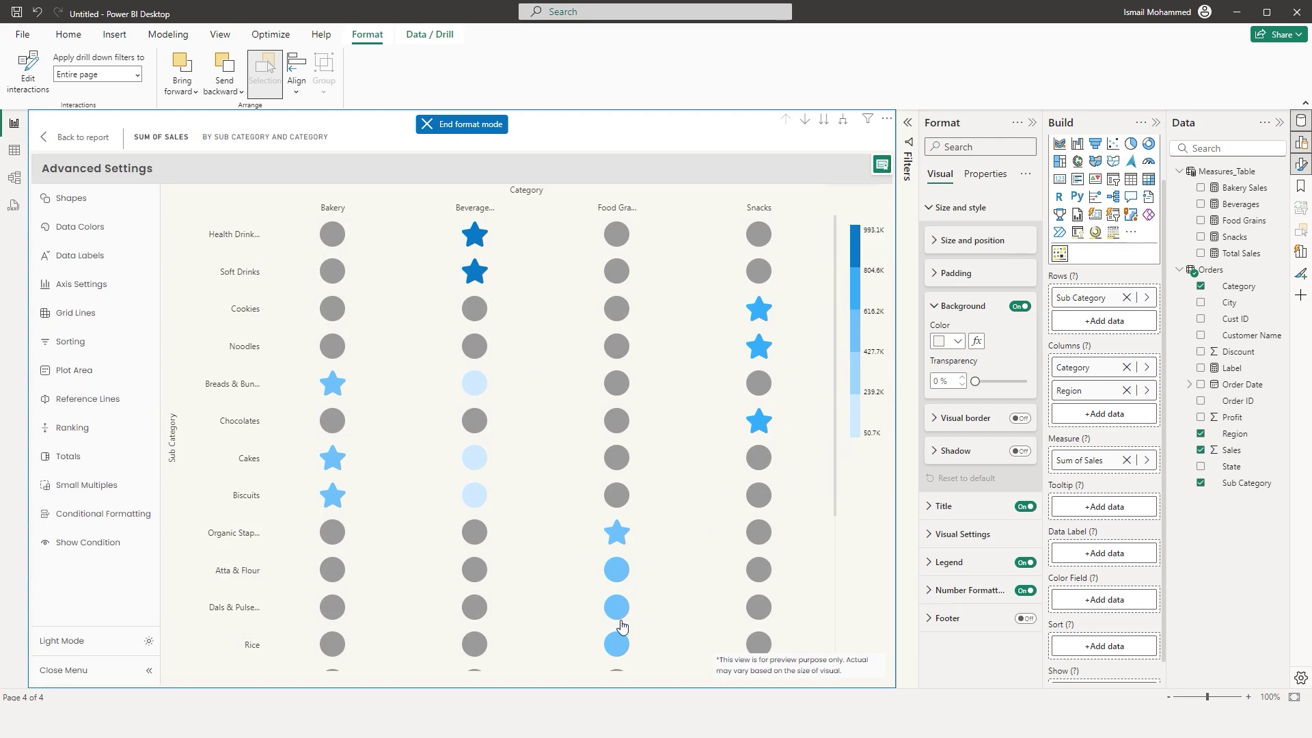
- Set Shape Size to Auto so shapes scale with sales values
left_click(71, 197)
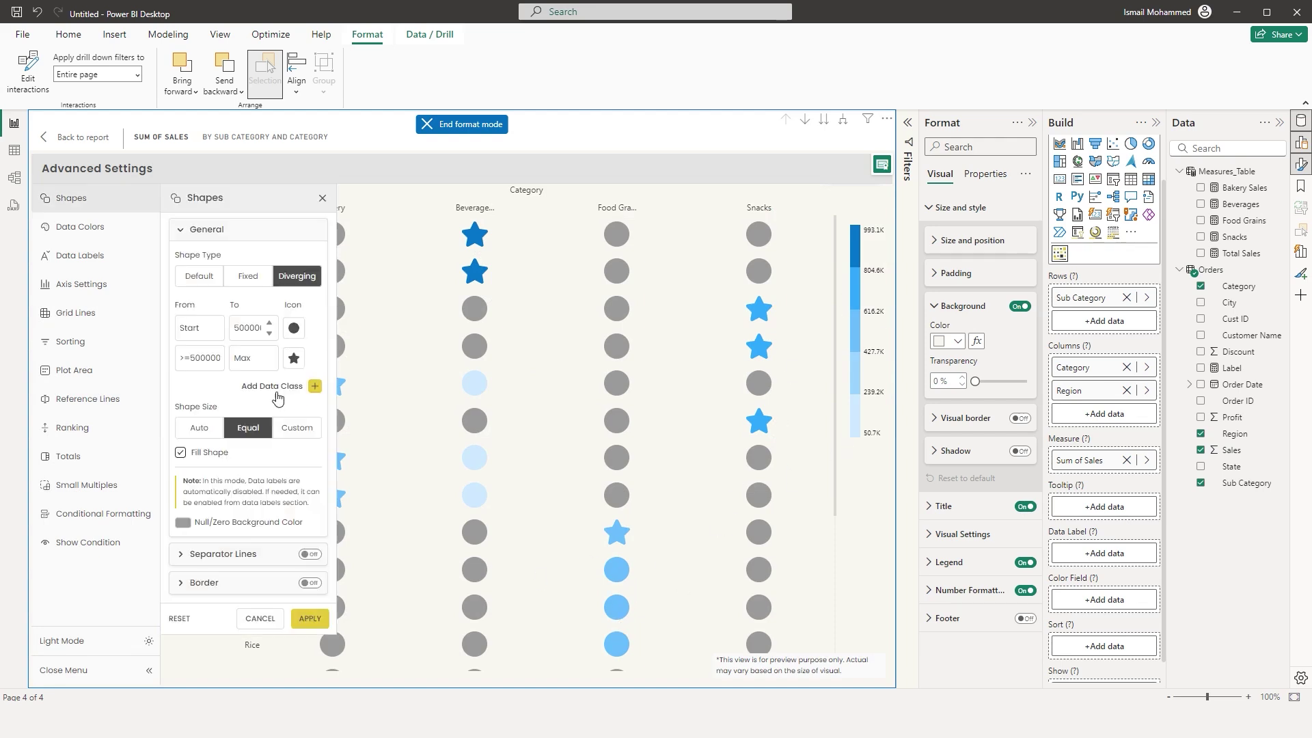
left_click(200, 428)
left_click(308, 618)
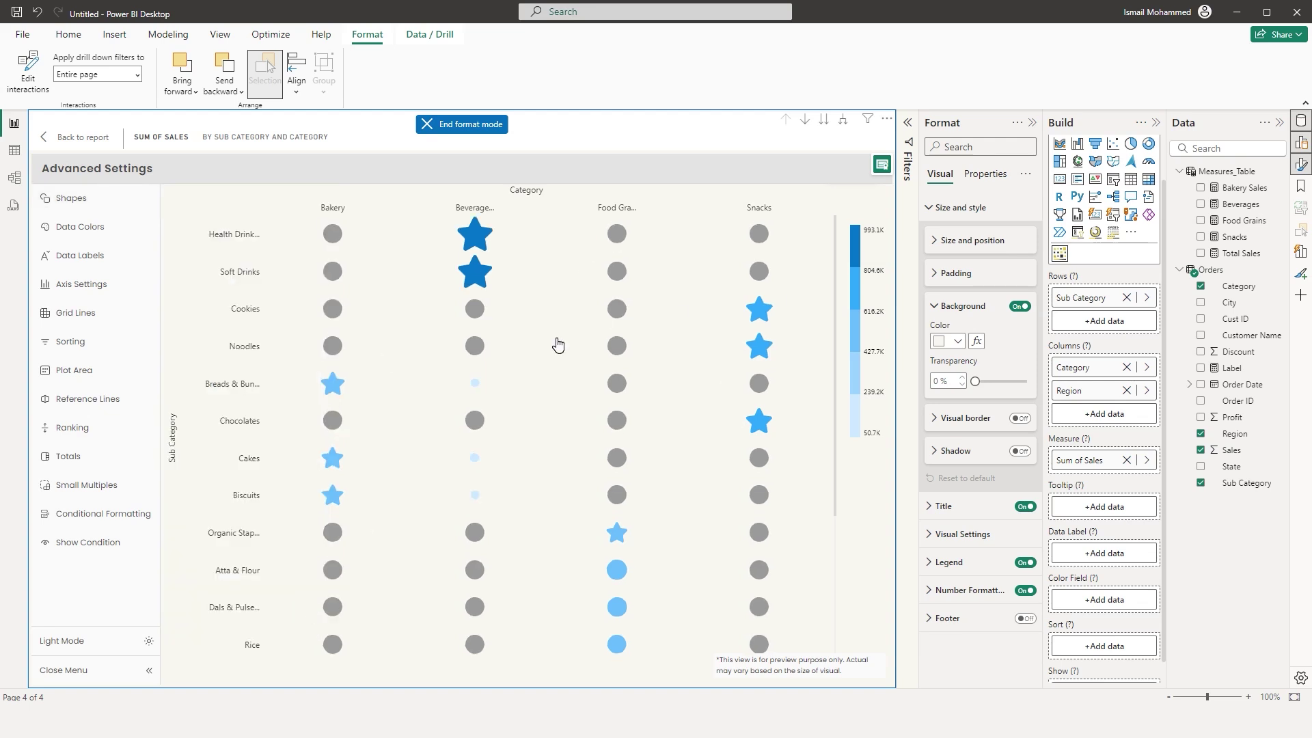
left_click(99, 201)
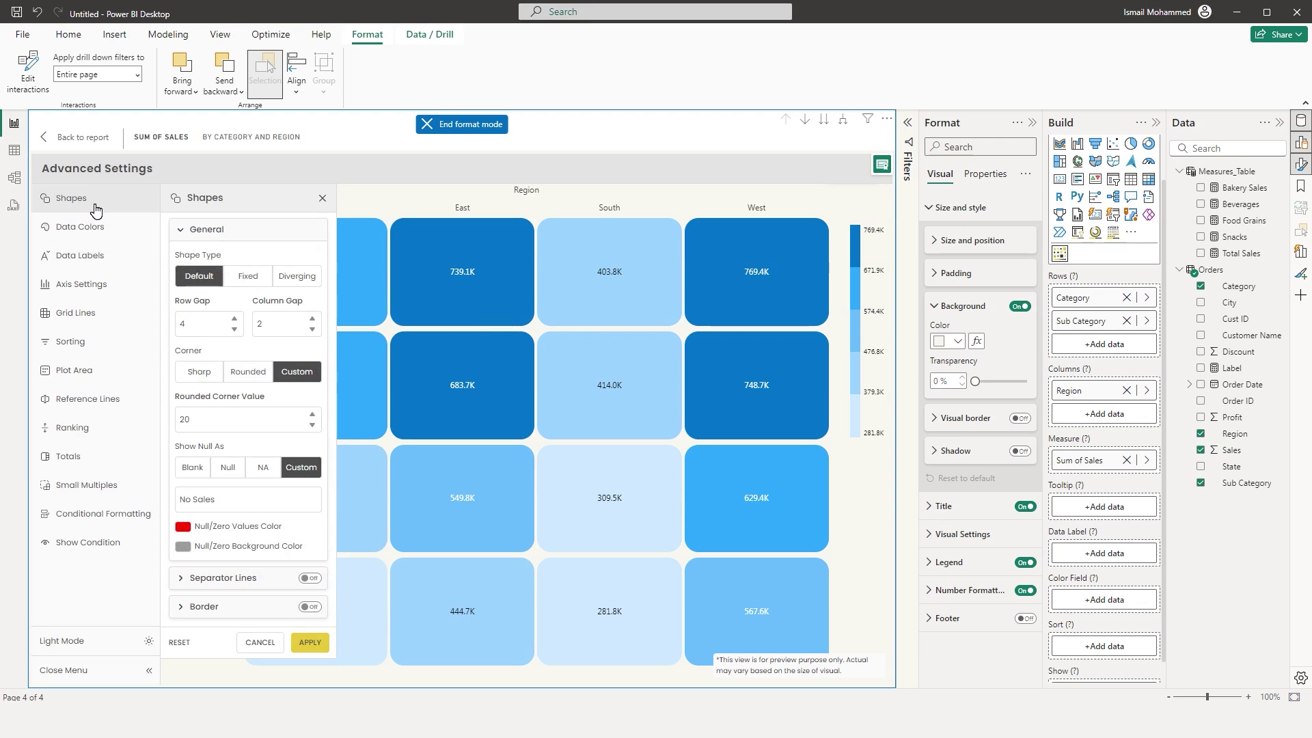
- Colour the Category by Region heatmap with a single purple palette
left_click(83, 230)
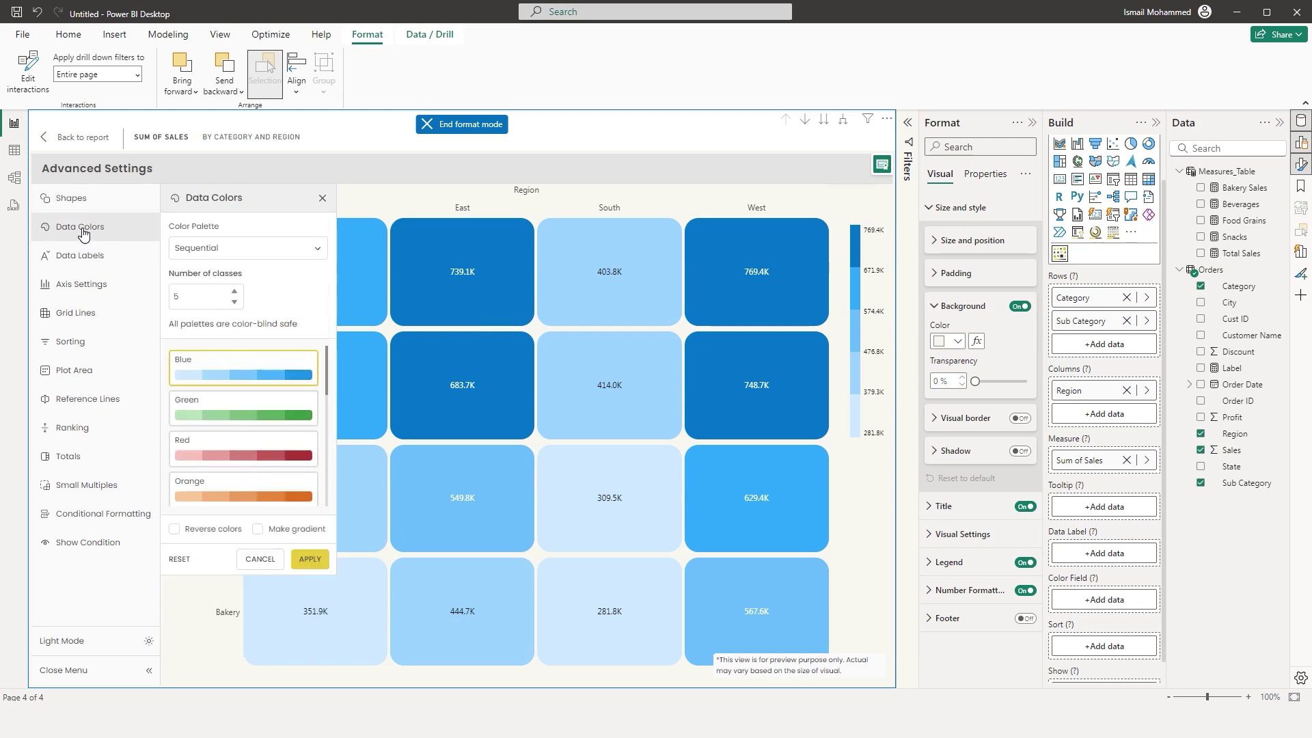
left_click(313, 252)
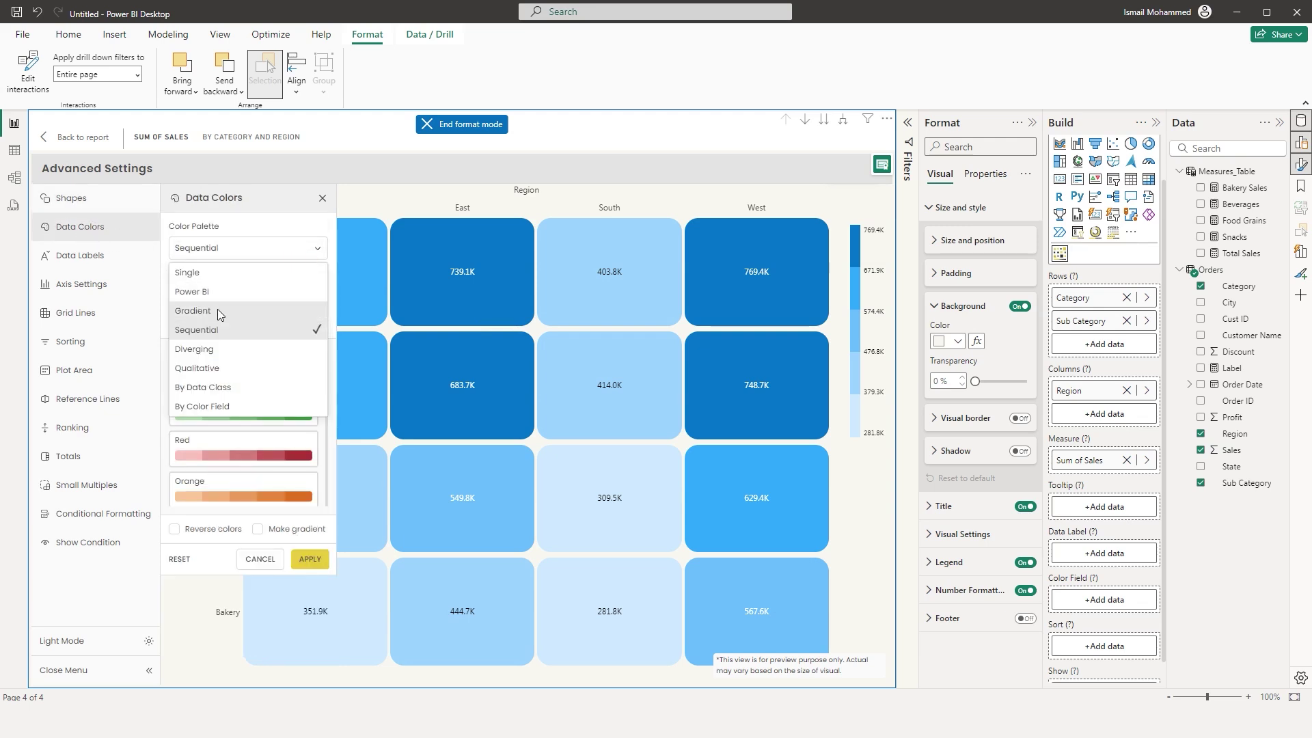
left_click(209, 272)
left_click(310, 304)
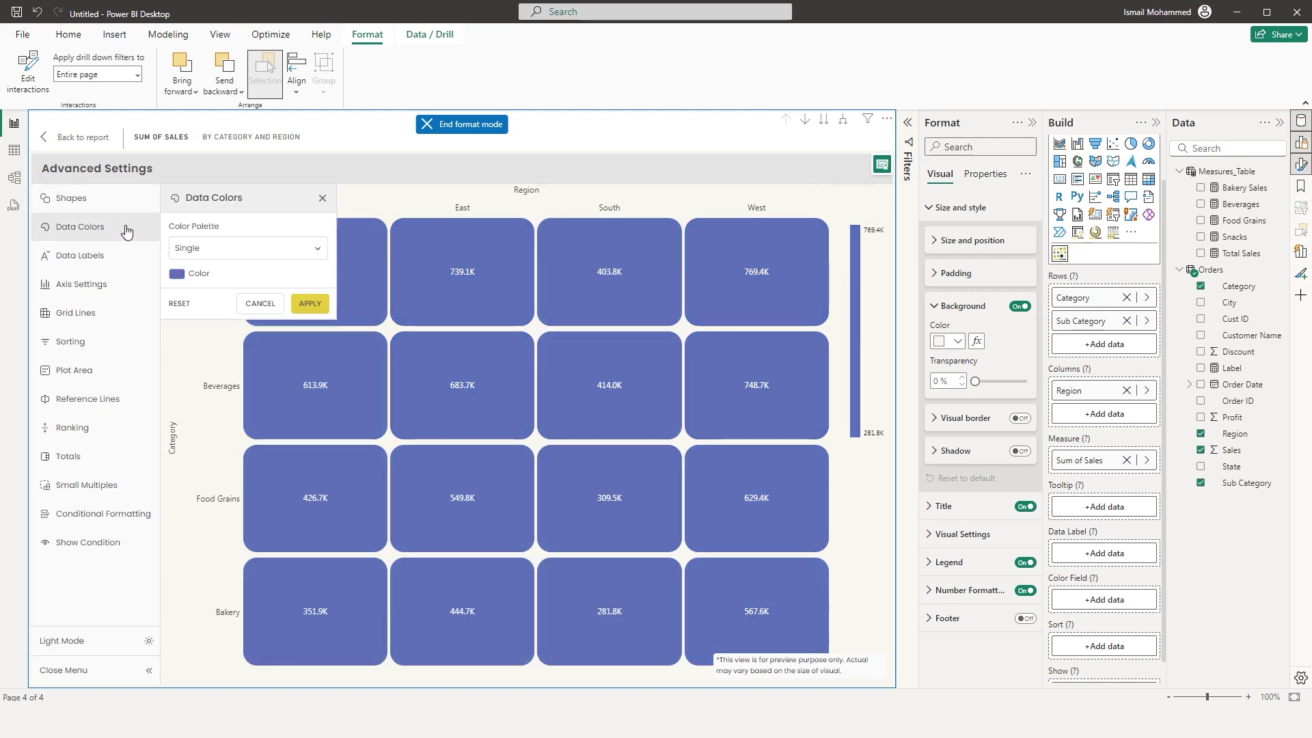
- Apply the Power BI palette with 5 colour classes, then select Gradient
left_click(205, 248)
left_click(217, 296)
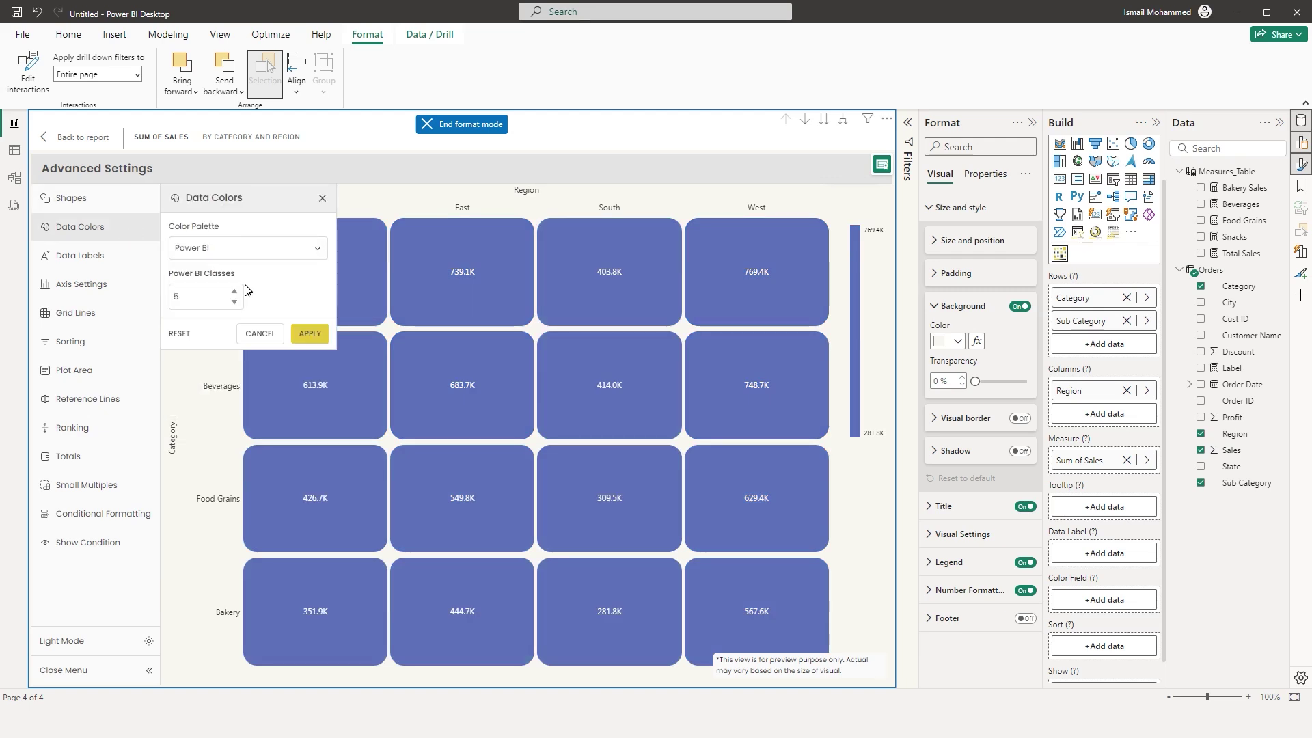
left_click(309, 333)
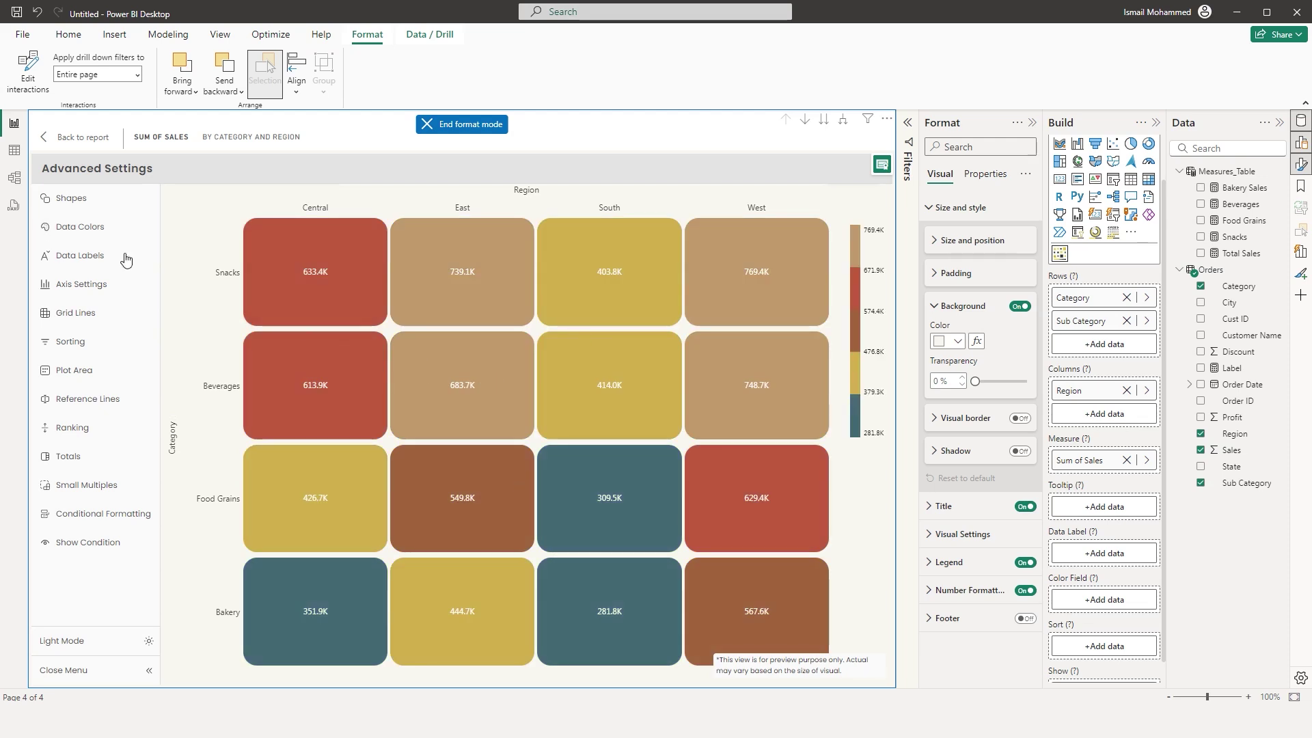
left_click(80, 226)
left_click(235, 250)
left_click(211, 312)
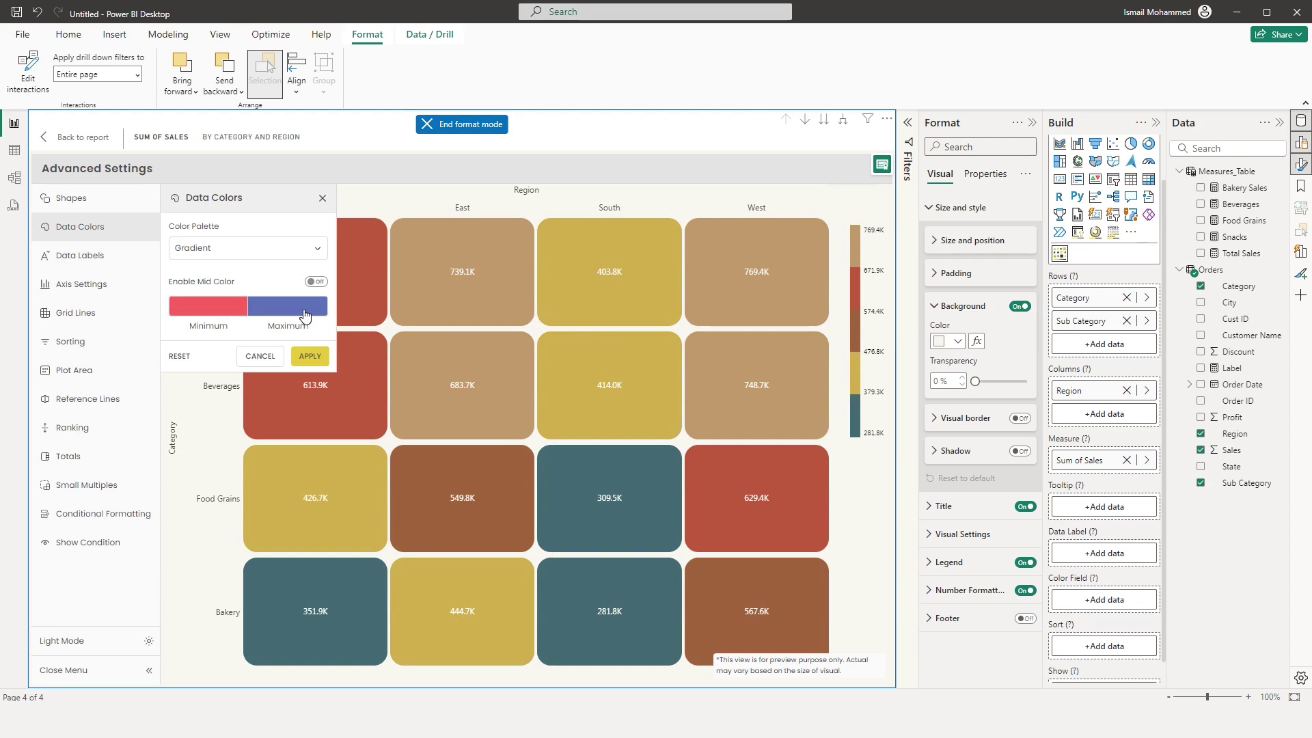
- Apply a three-colour gradient with a mid colour, then switch to Sequential Purple shades
left_click(315, 282)
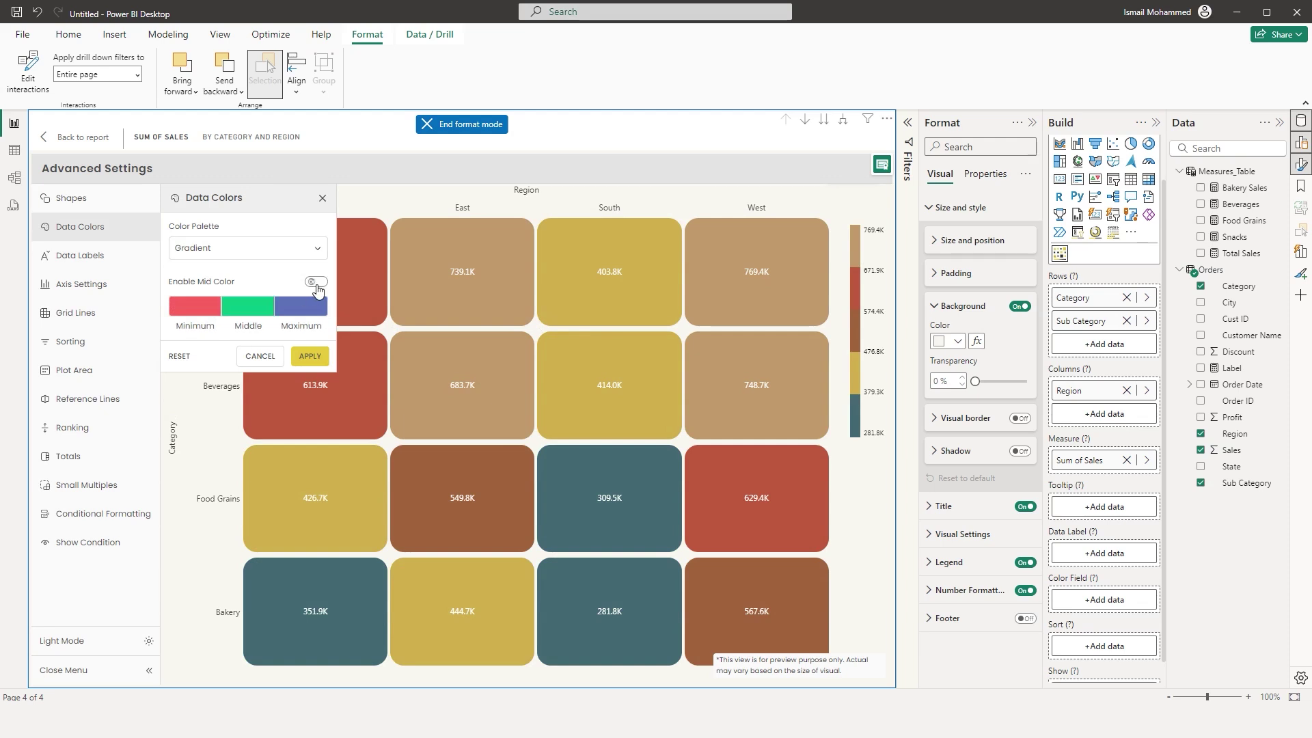
left_click(317, 355)
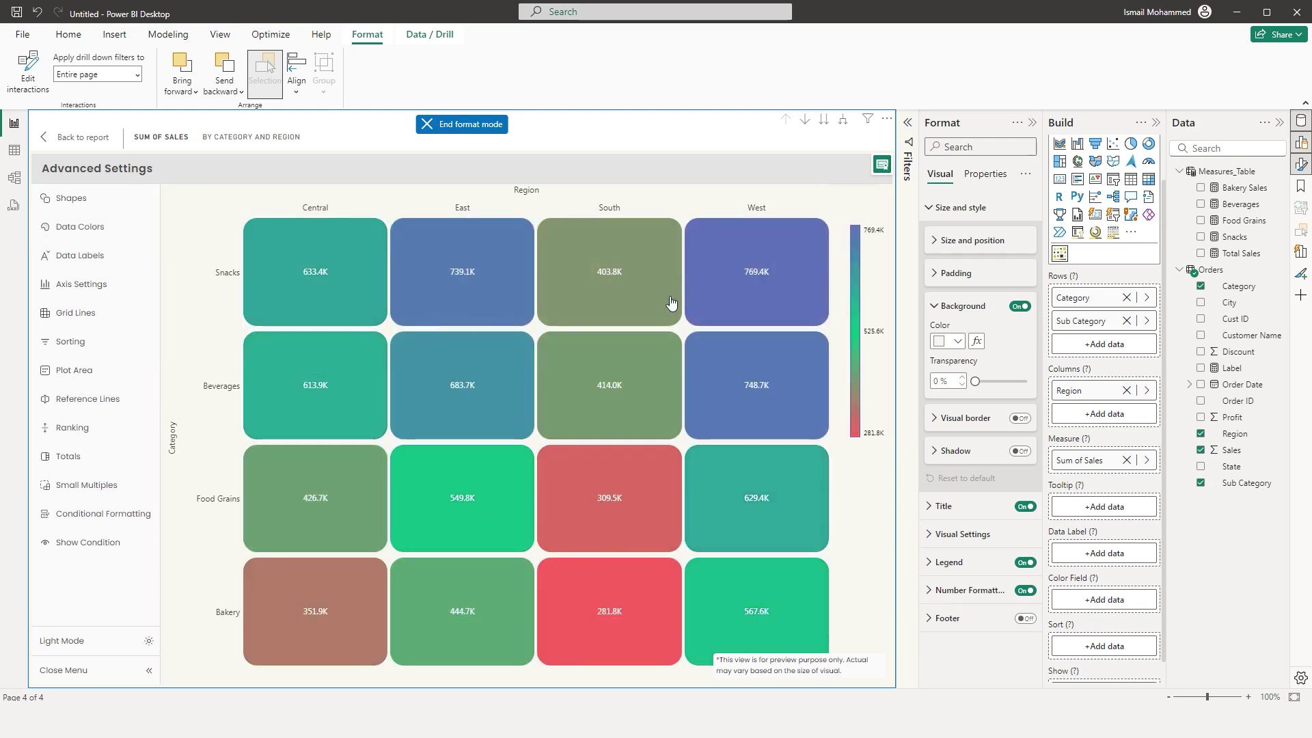
left_click(94, 232)
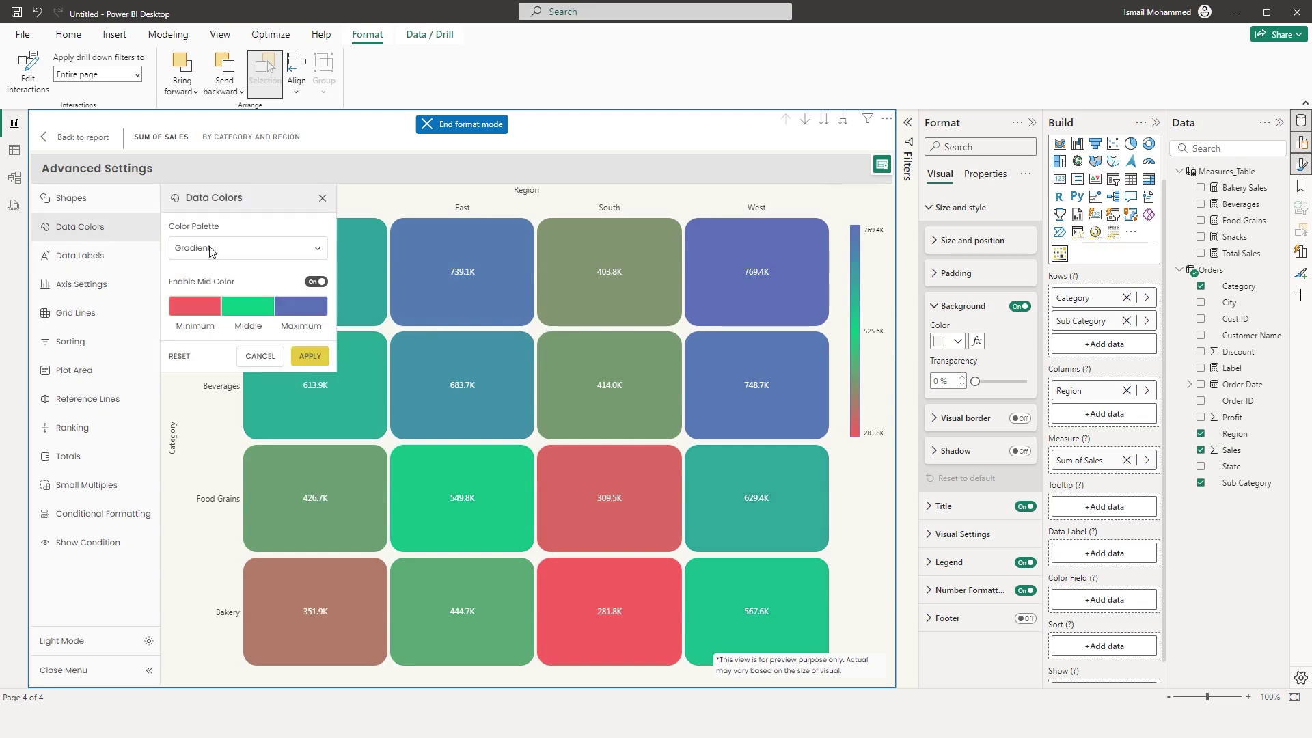
left_click(258, 249)
left_click(216, 326)
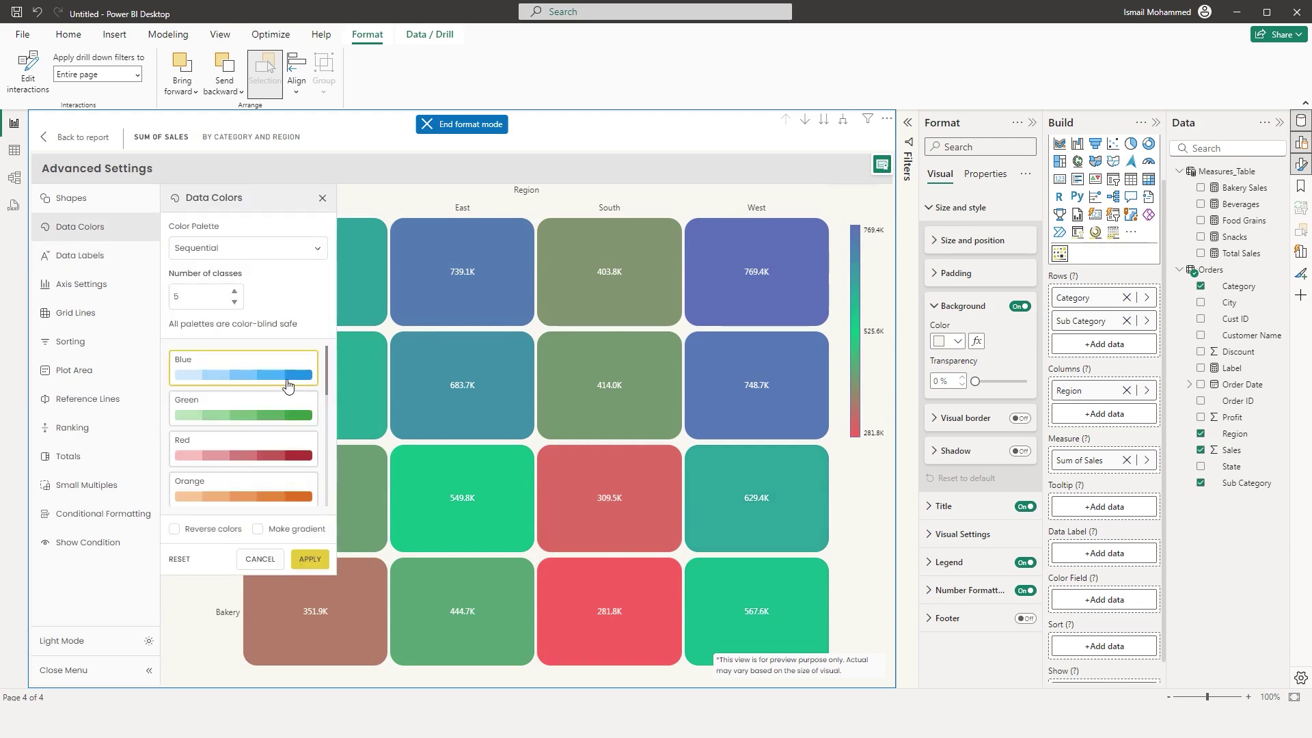
left_click_drag(326, 351, 322, 432)
left_click(208, 388)
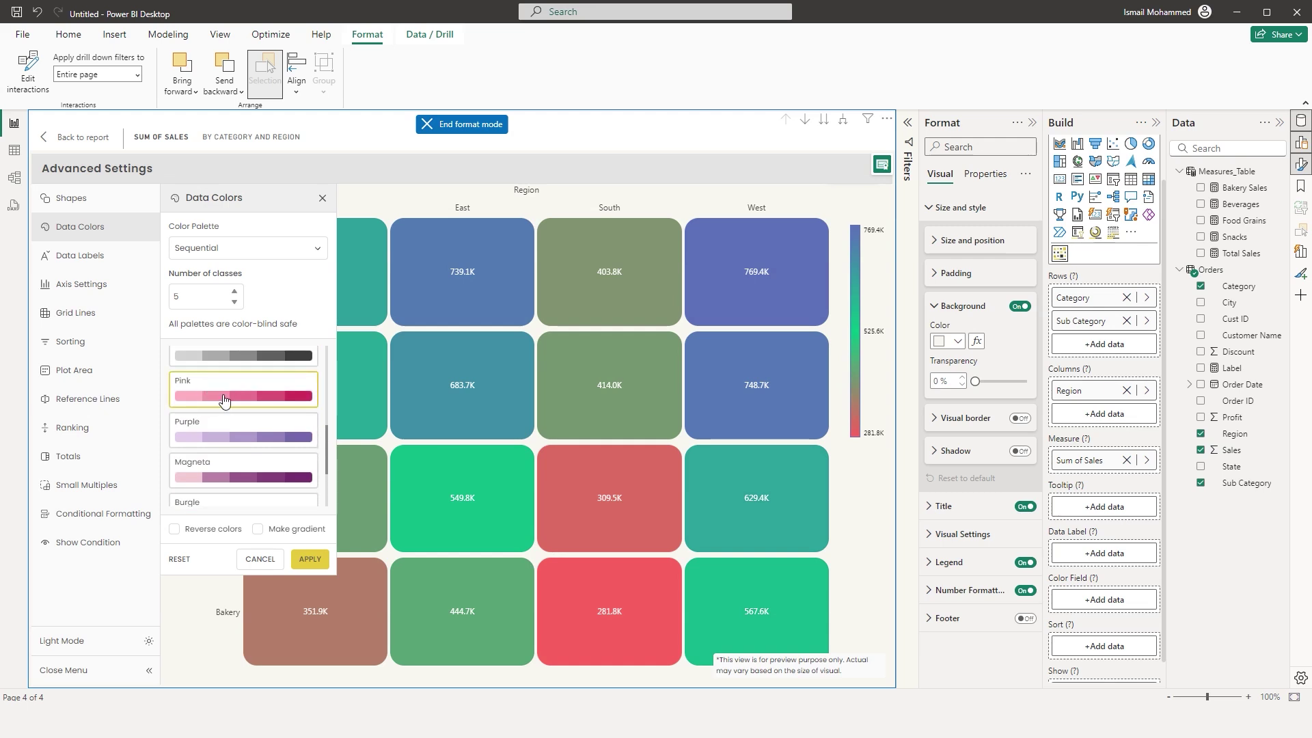
left_click(218, 438)
left_click(311, 559)
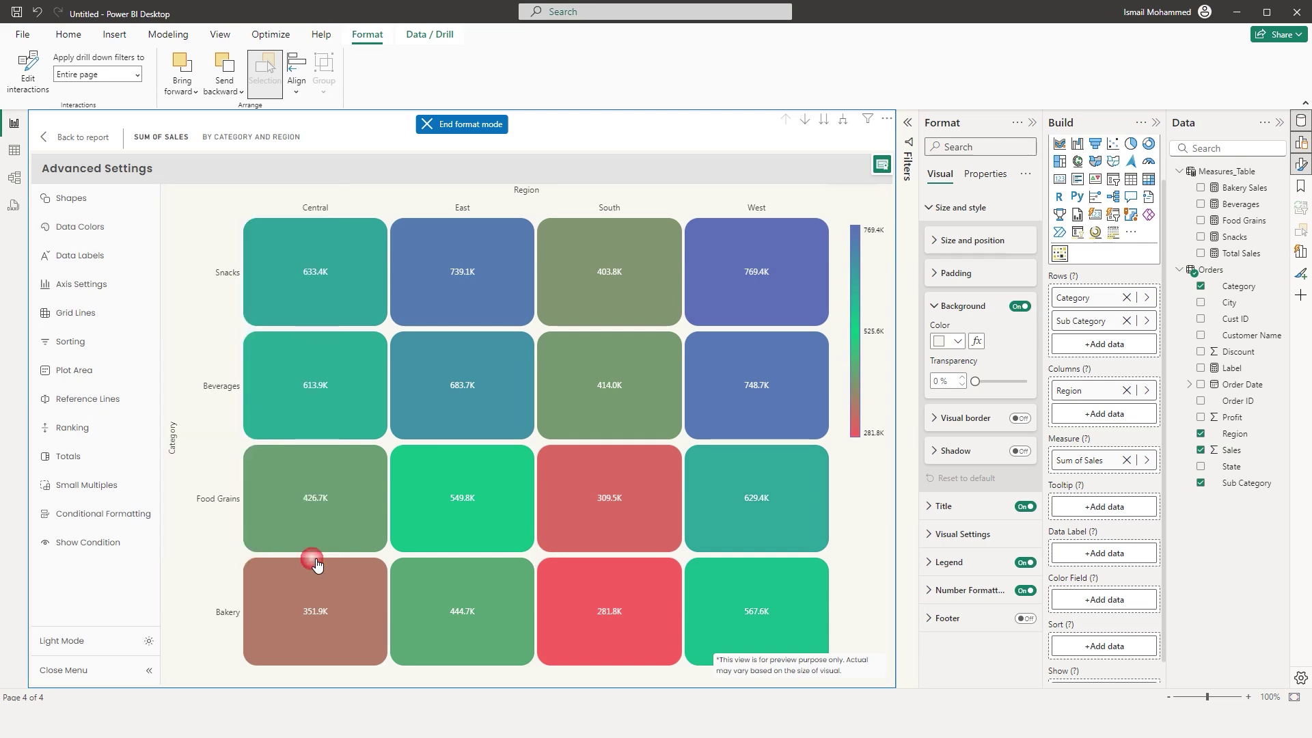
- Try the Diverging and Qualitative palettes, ending on By Data Class
left_click(80, 226)
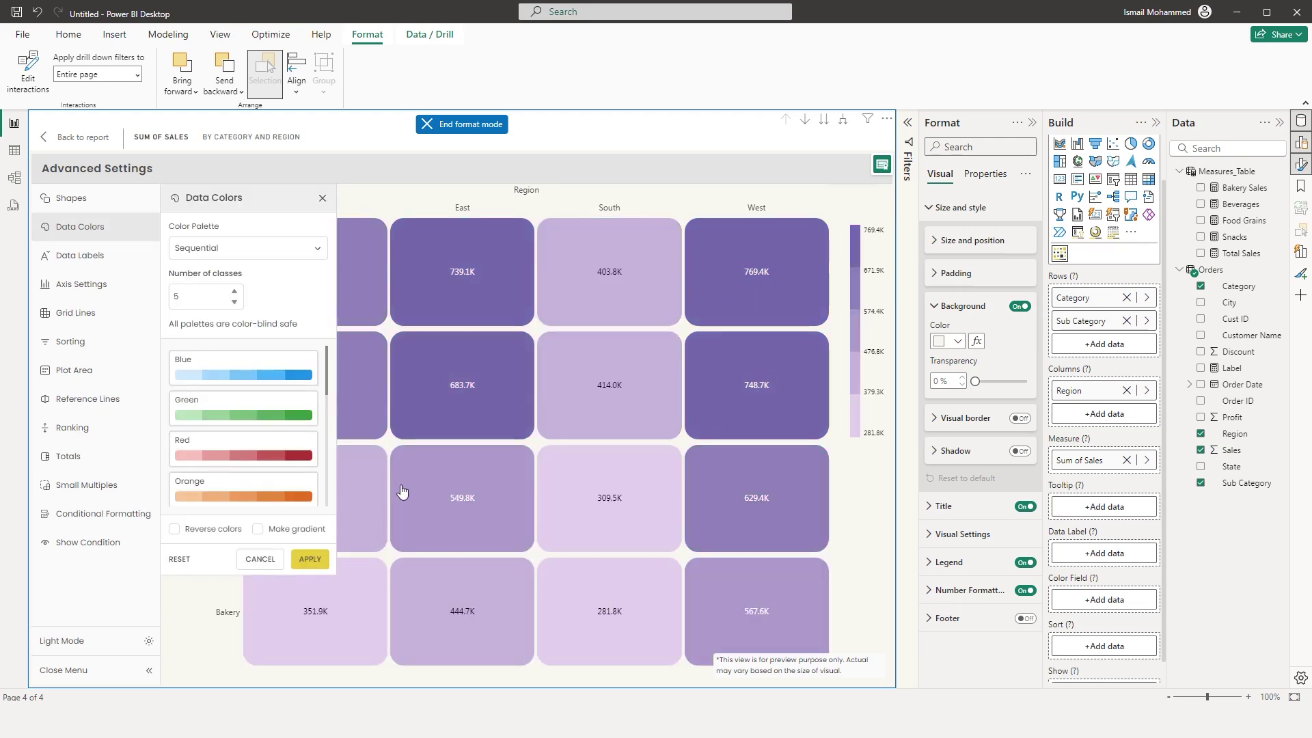
left_click(242, 251)
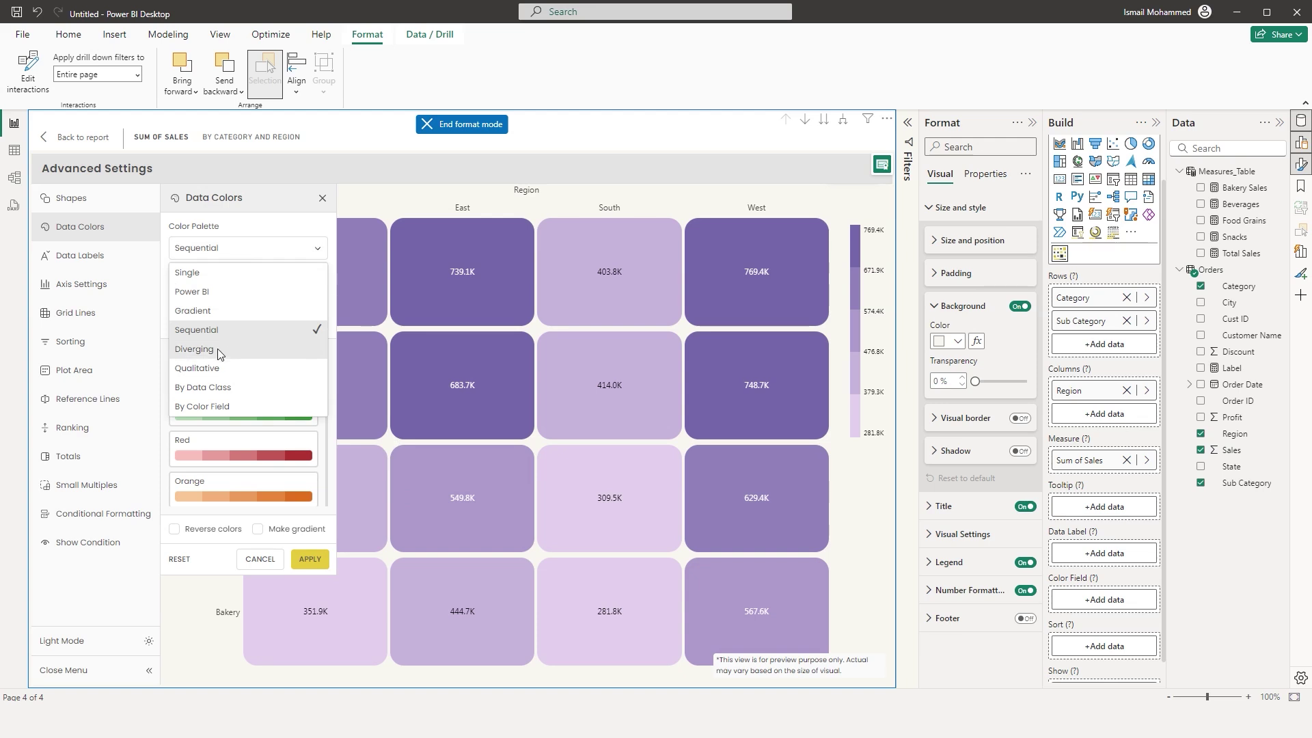
left_click(219, 353)
left_click(261, 251)
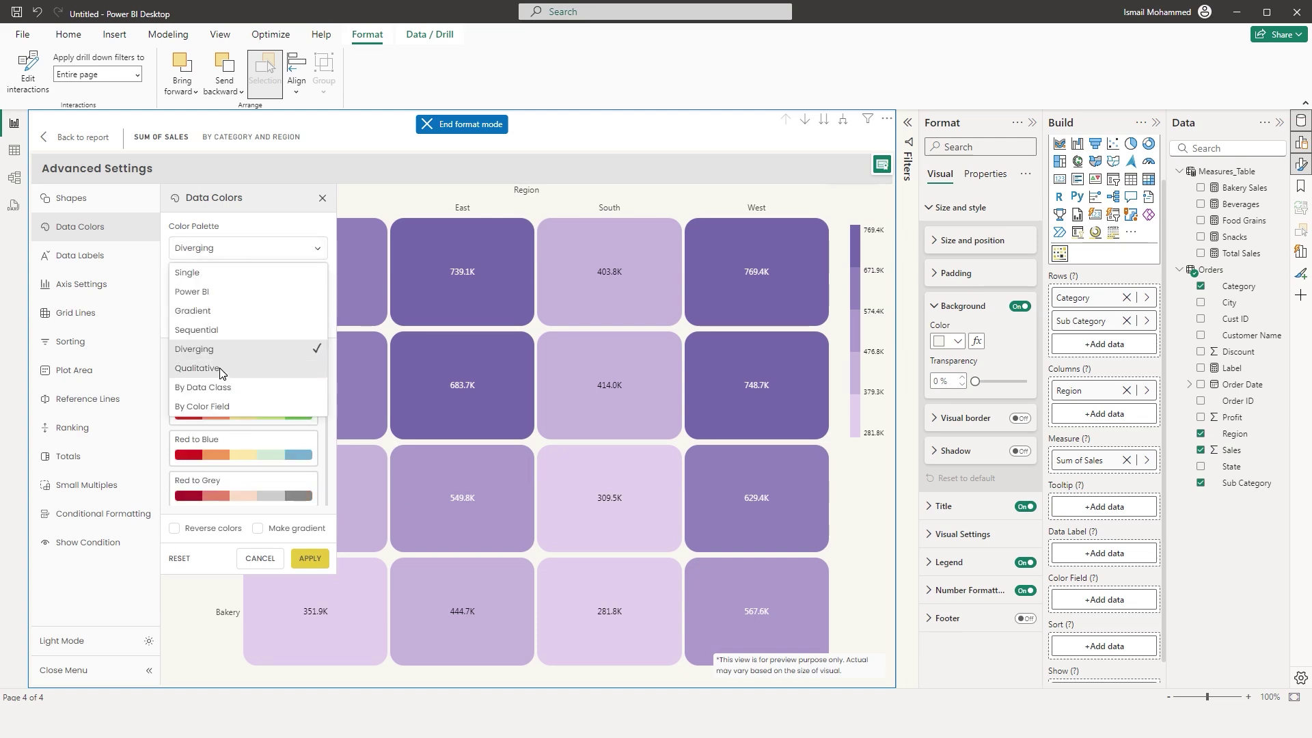
left_click(216, 374)
left_click(266, 264)
left_click(213, 387)
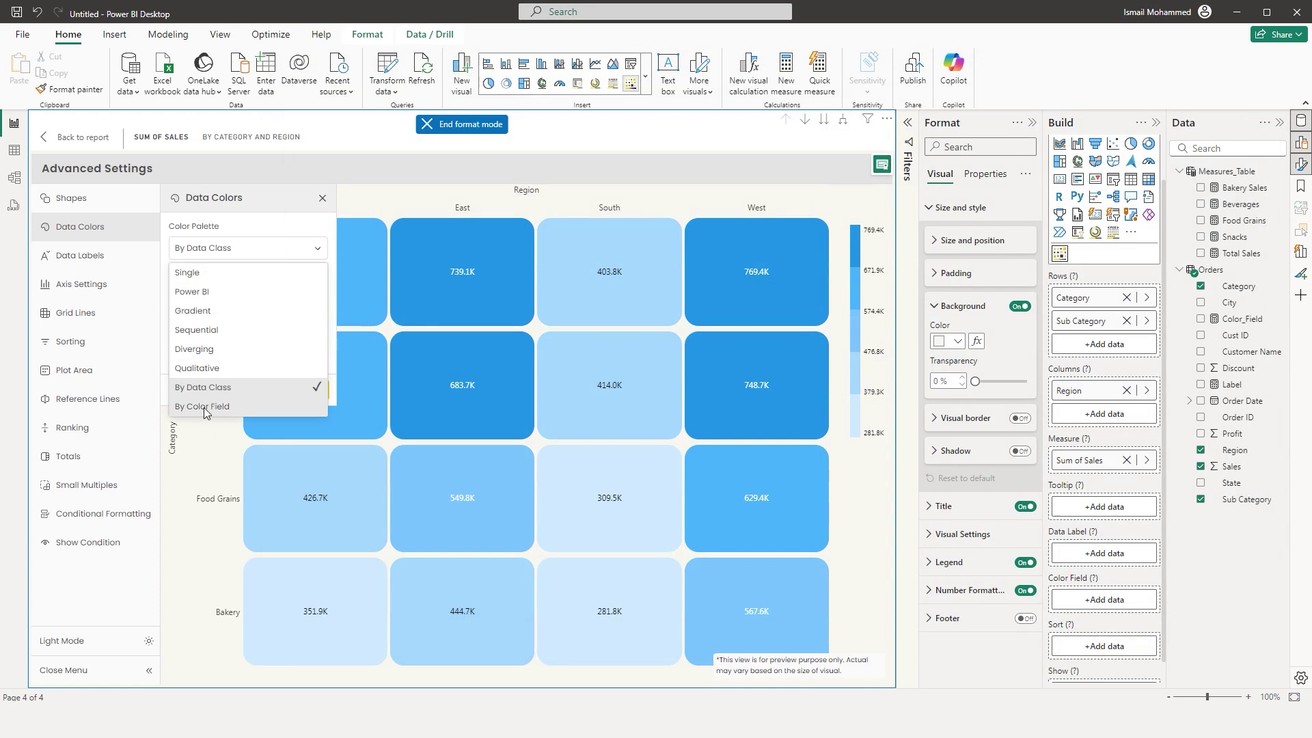
- Colour the heatmap by the Color_Field measure so the Beverages–East tile turns red
left_click(224, 412)
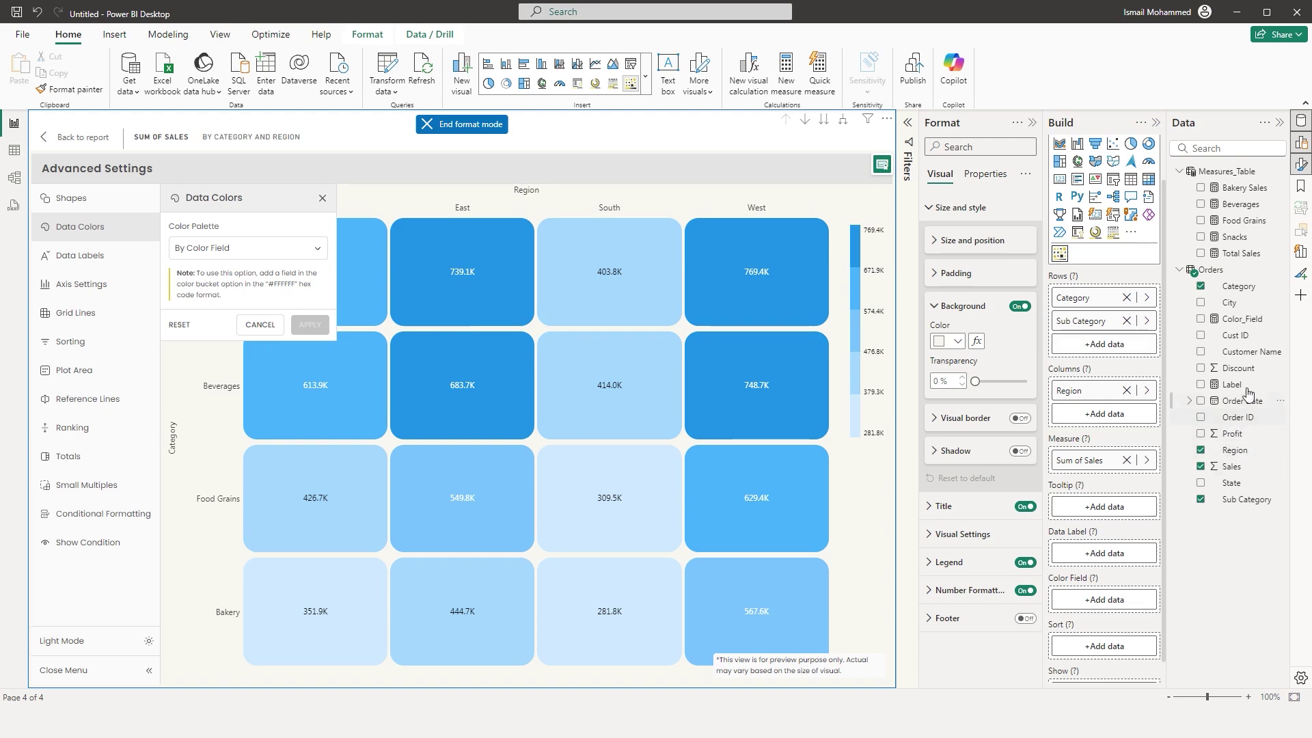
left_click_drag(1242, 319, 1100, 601)
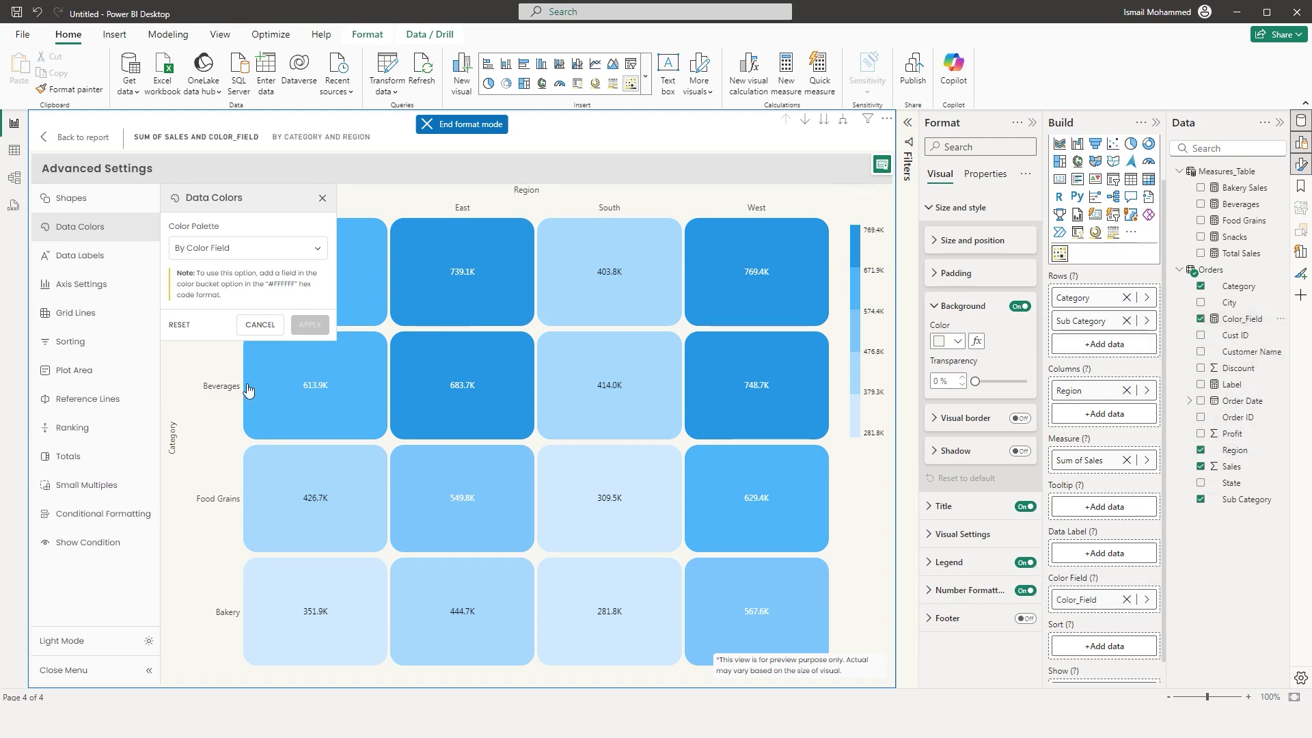
left_click(216, 254)
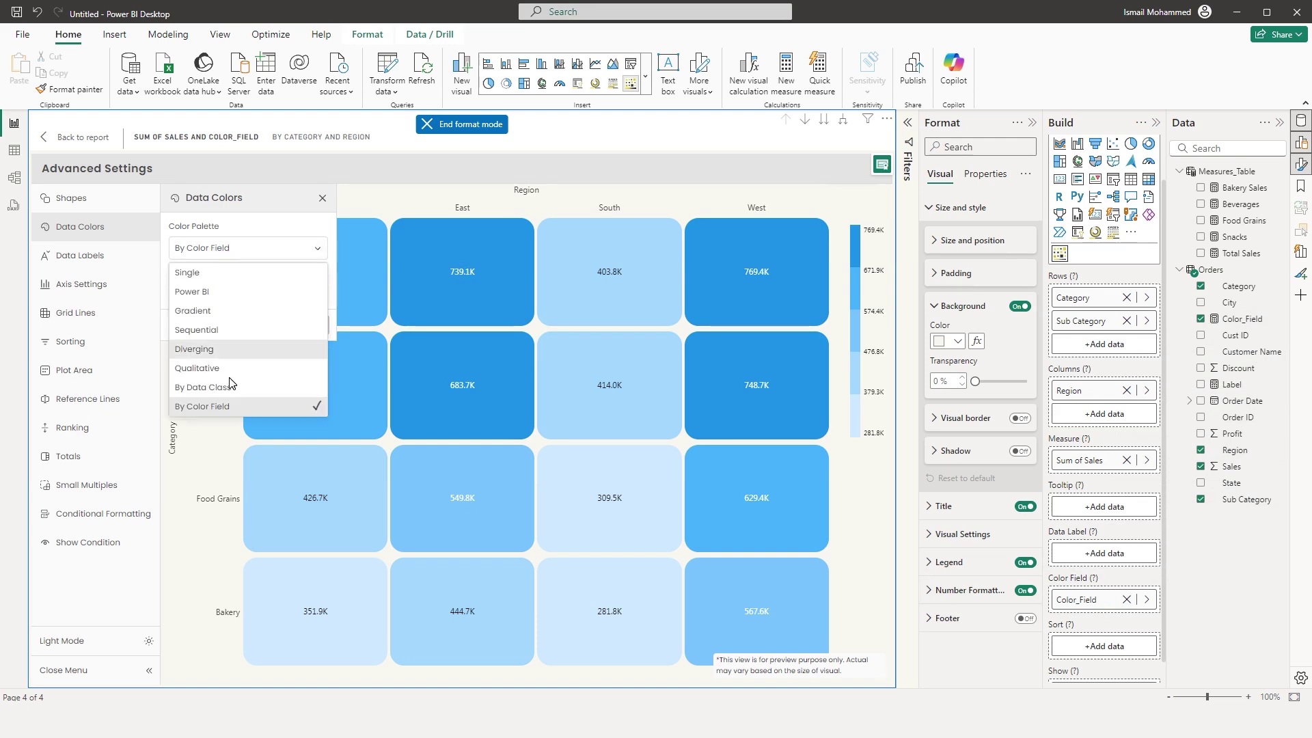
left_click(232, 412)
left_click(310, 325)
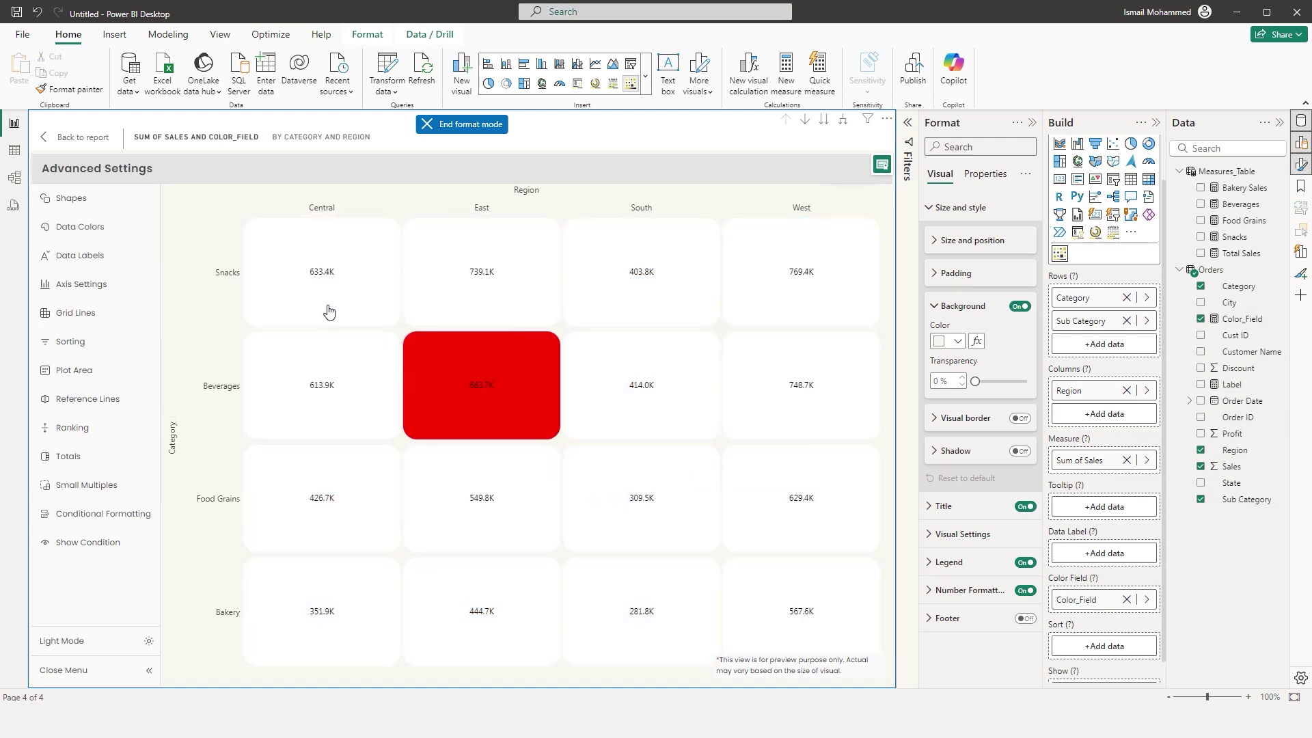
- Inspect the Color_Field DAX, highlighting its East, Beverages and Red conditions
left_click(1242, 319)
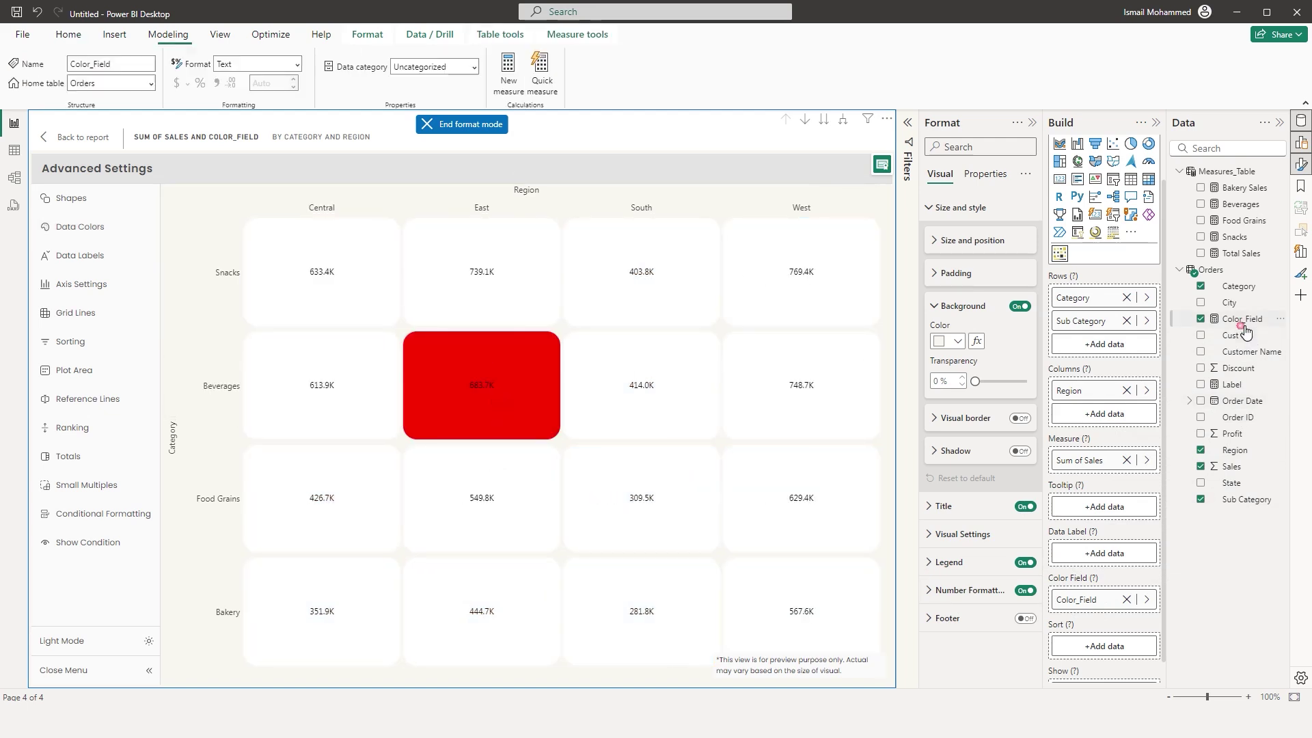
left_click_drag(278, 128, 471, 126)
left_click_drag(660, 124, 796, 124)
left_click(814, 125)
double_click(824, 127)
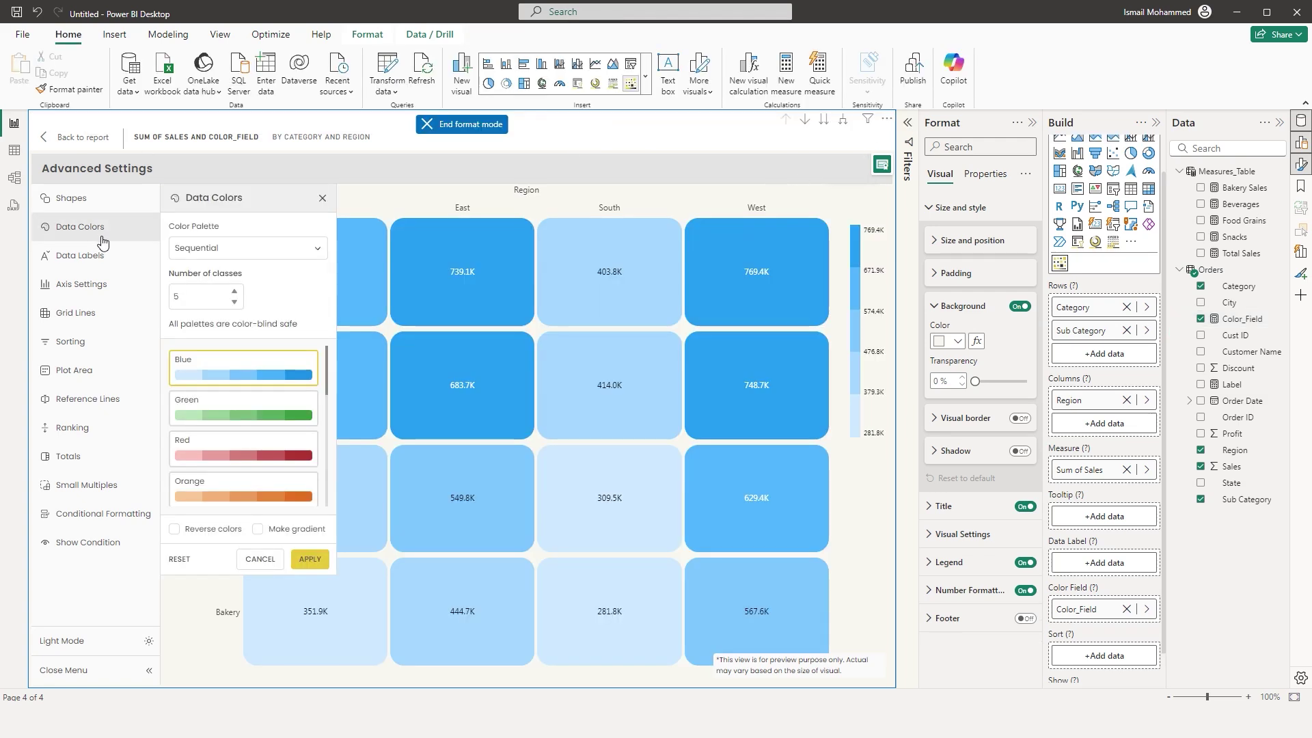
- Change the data label Display Style from Value to Category and apply it
left_click(79, 255)
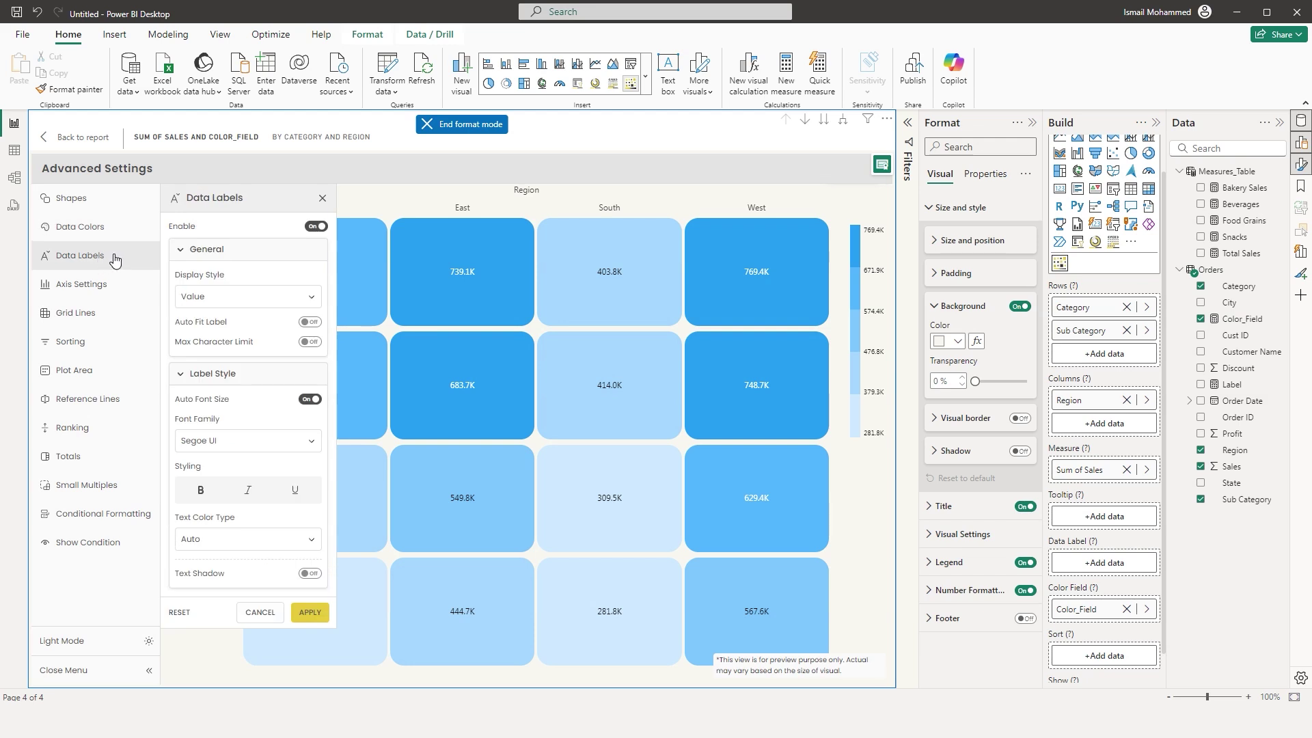
left_click(250, 308)
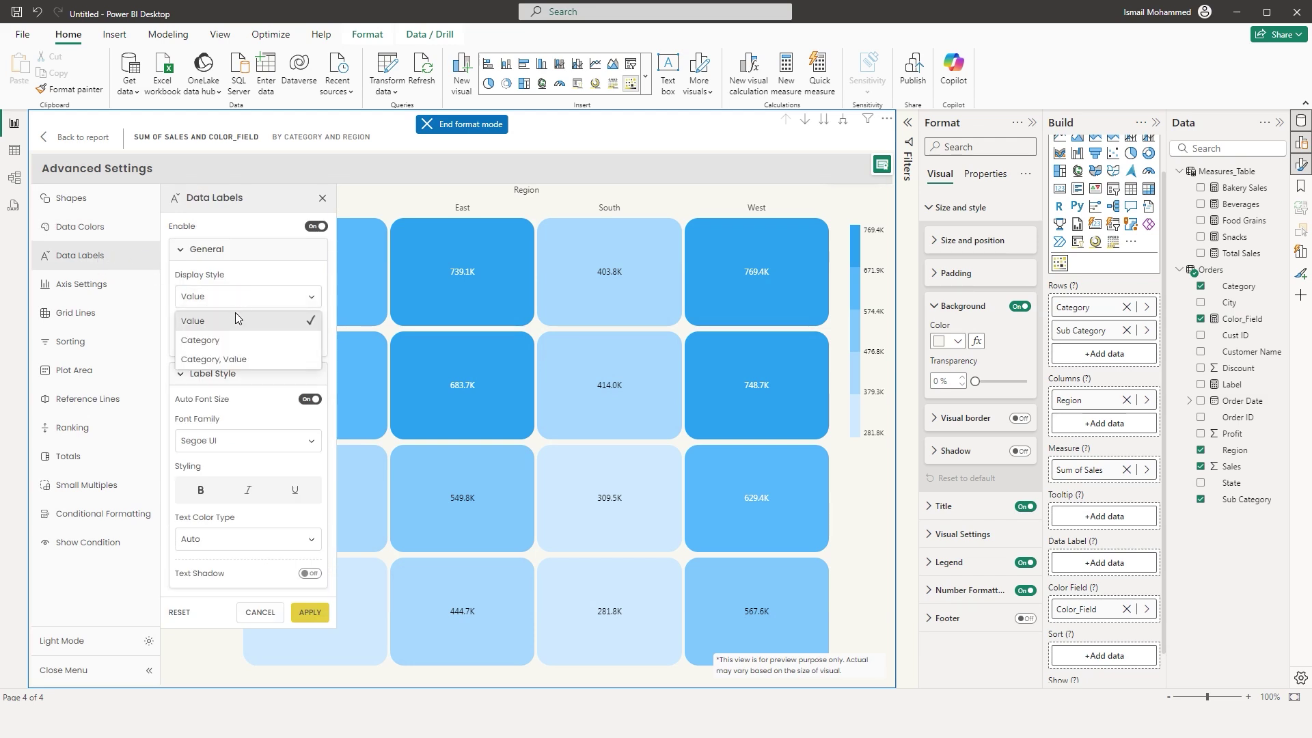
left_click(230, 340)
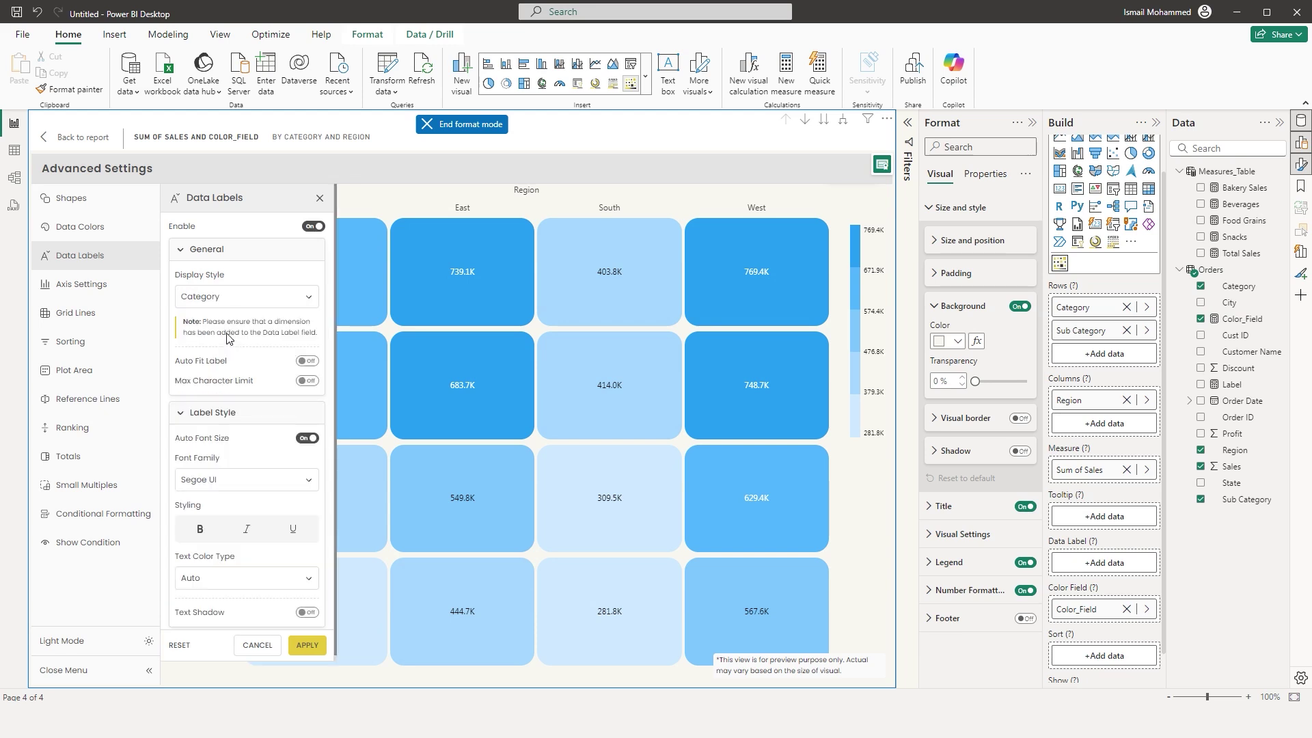
left_click(315, 650)
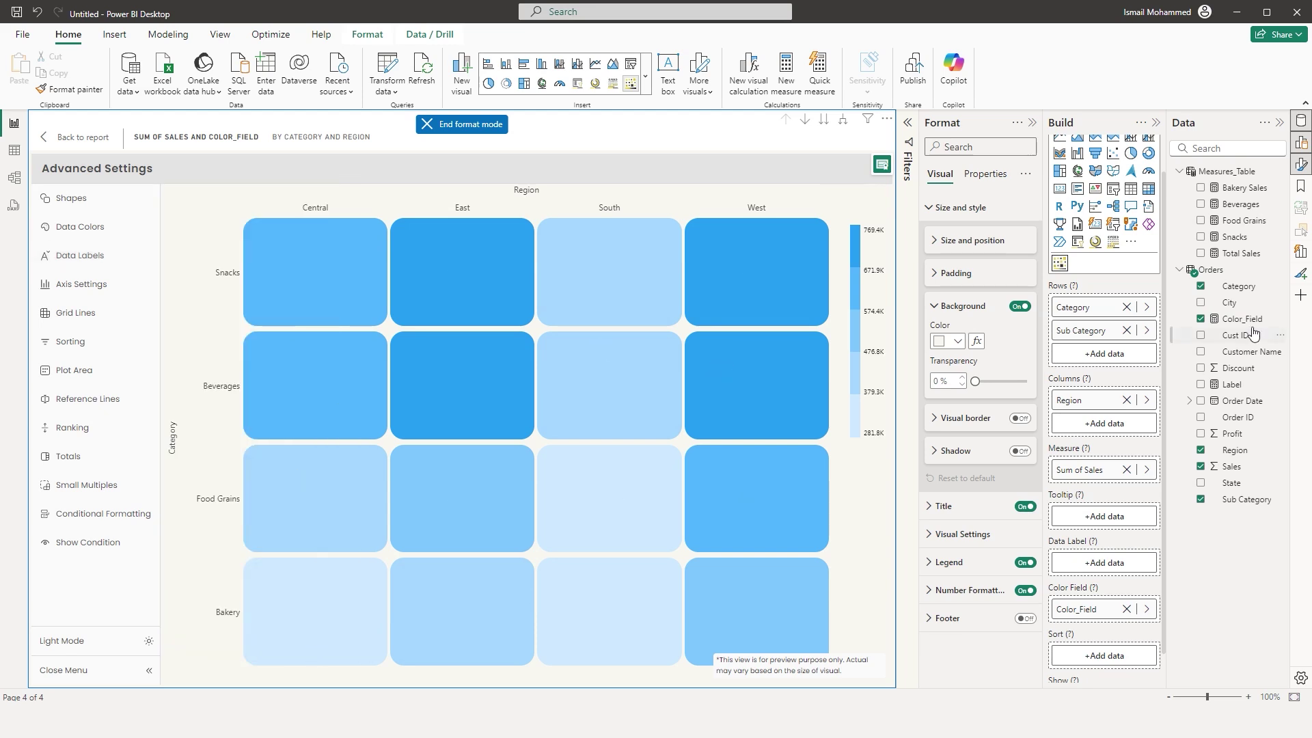
- Review the Label measure's formula unchanged, then assign Label to the Data Label well
left_click(1237, 385)
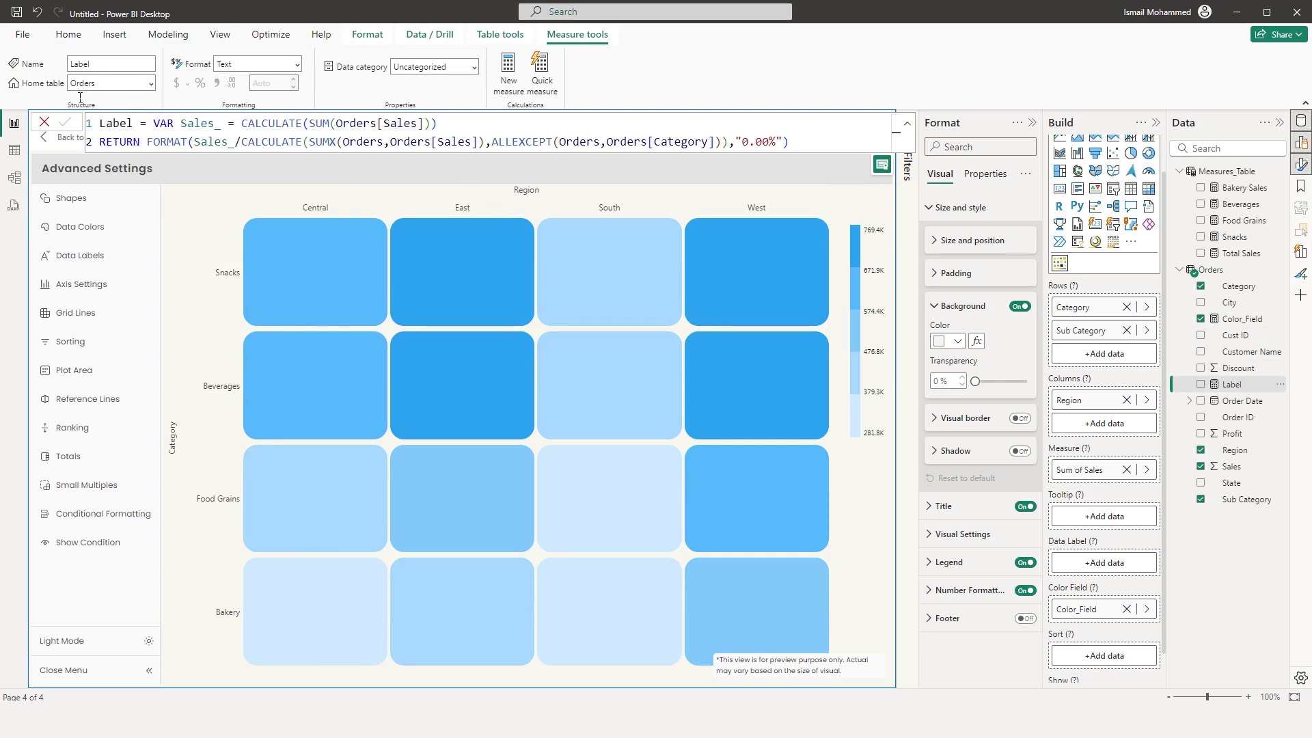
left_click(468, 131)
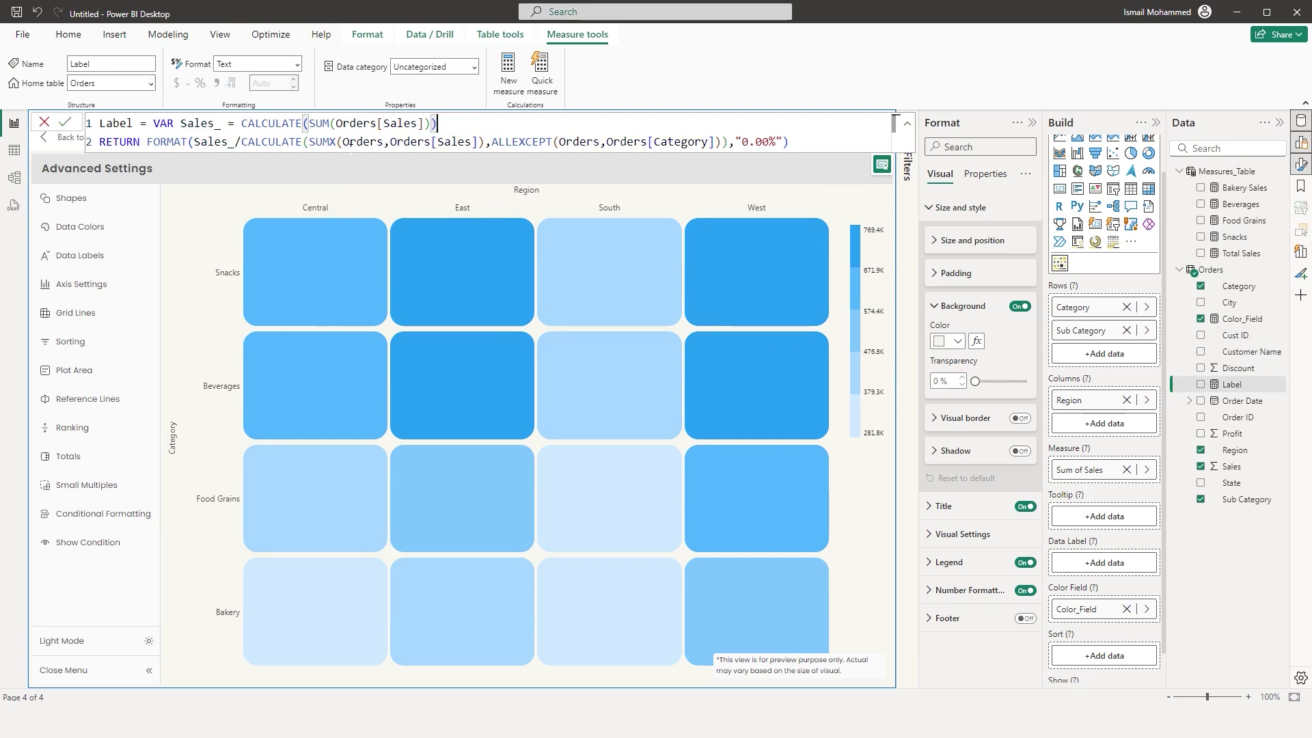
left_click(45, 126)
left_click_drag(1239, 388, 1108, 562)
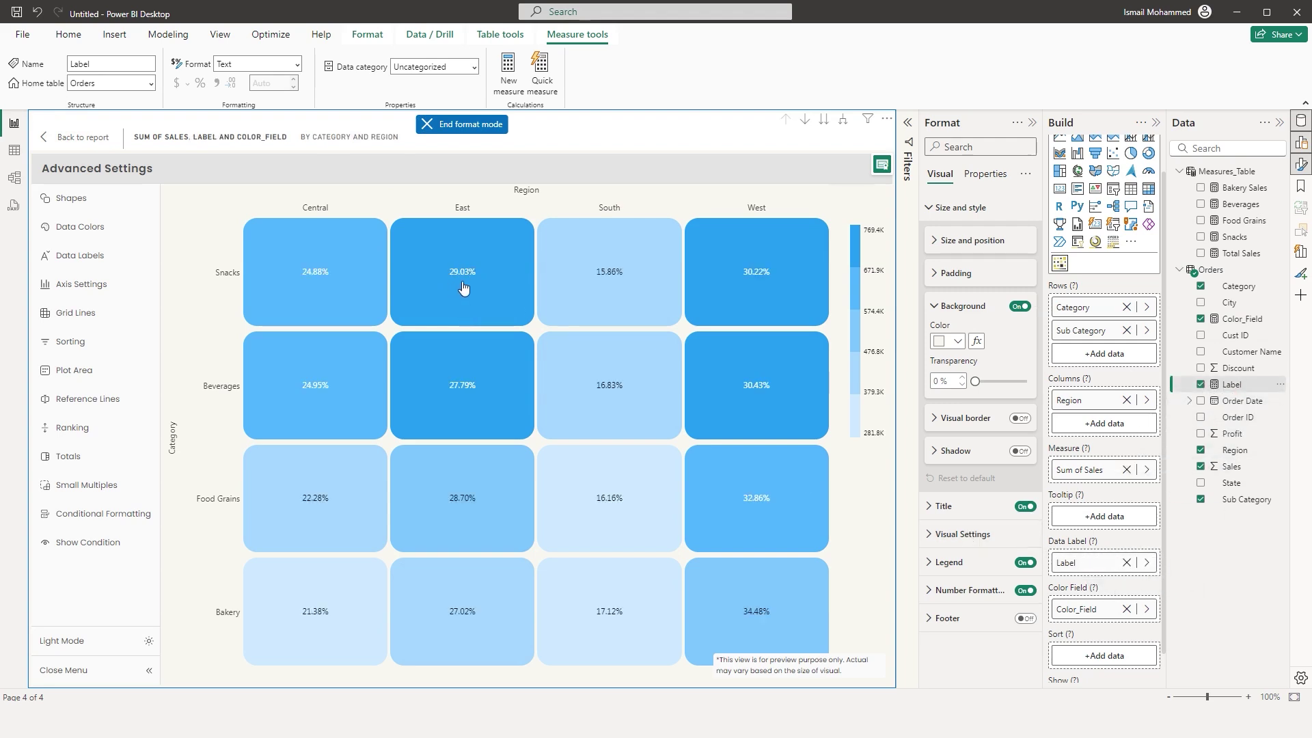
- Set the label Display Style to Category, Value so percentage and sales both show
left_click(1239, 388)
left_click(80, 255)
left_click(205, 296)
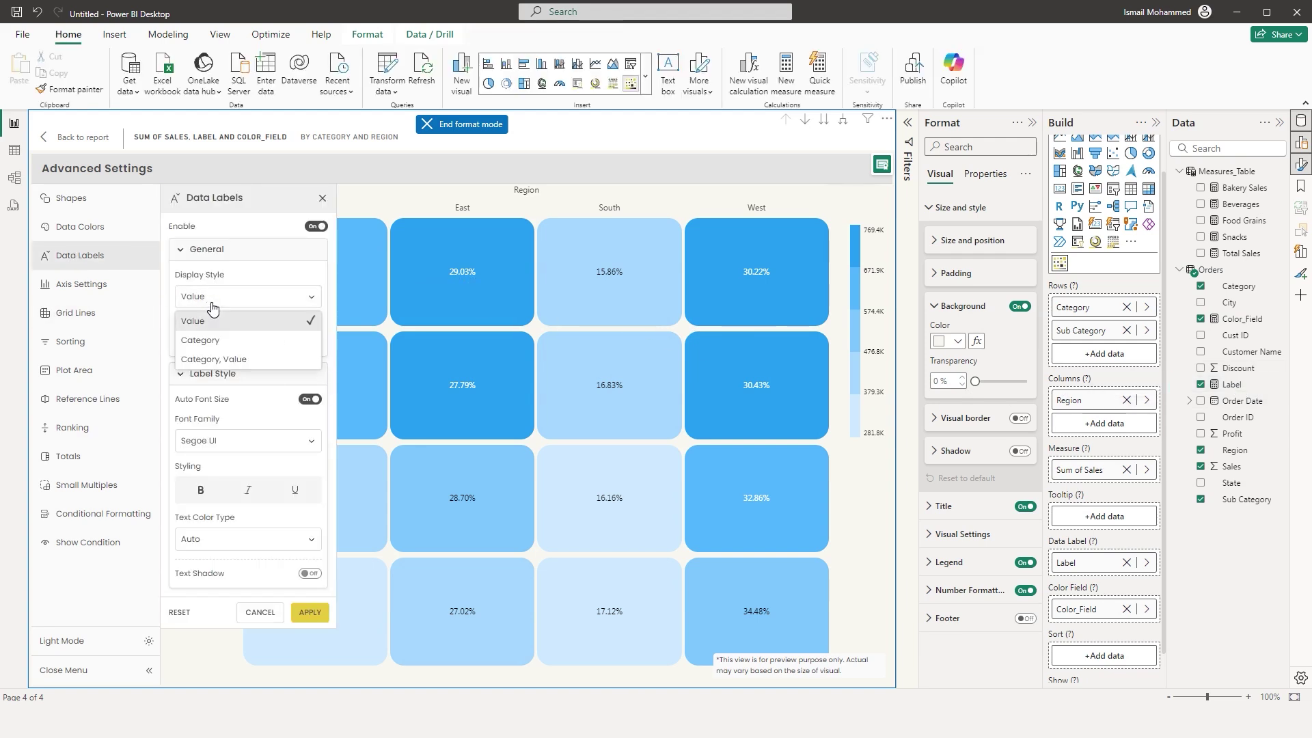
left_click(229, 359)
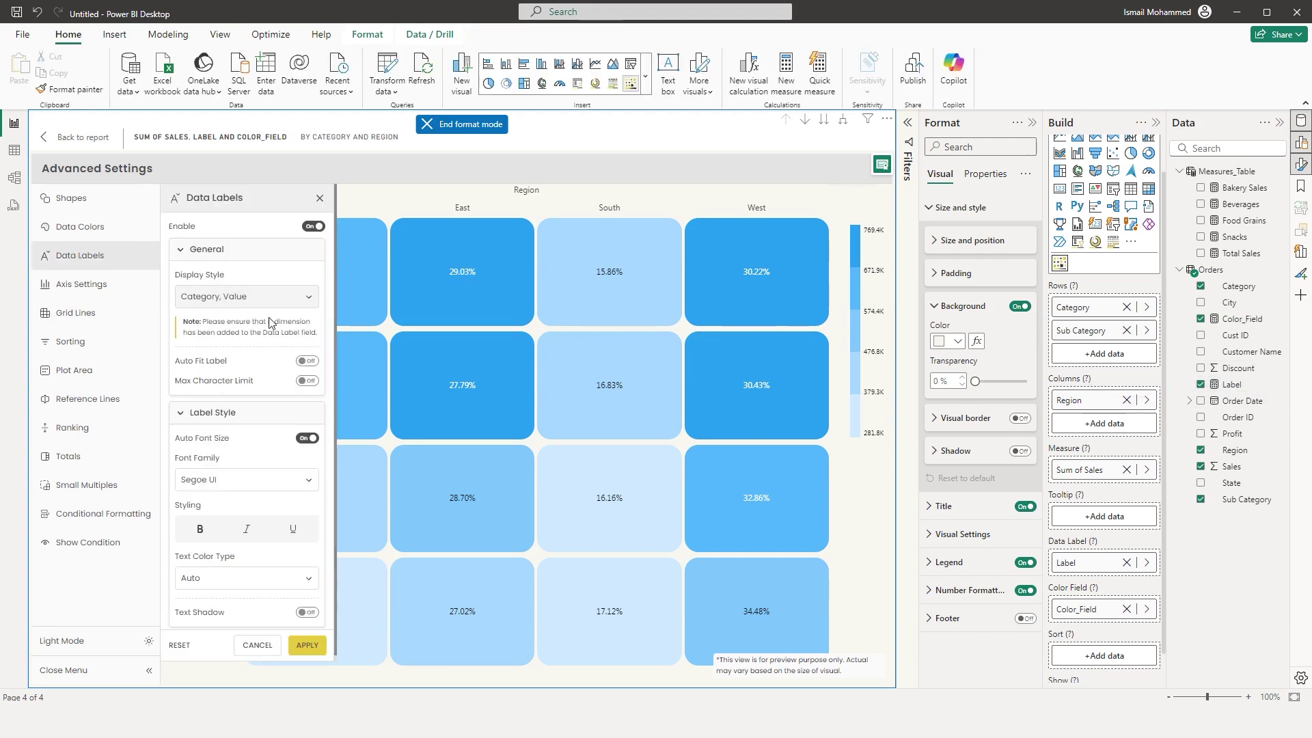
left_click(307, 645)
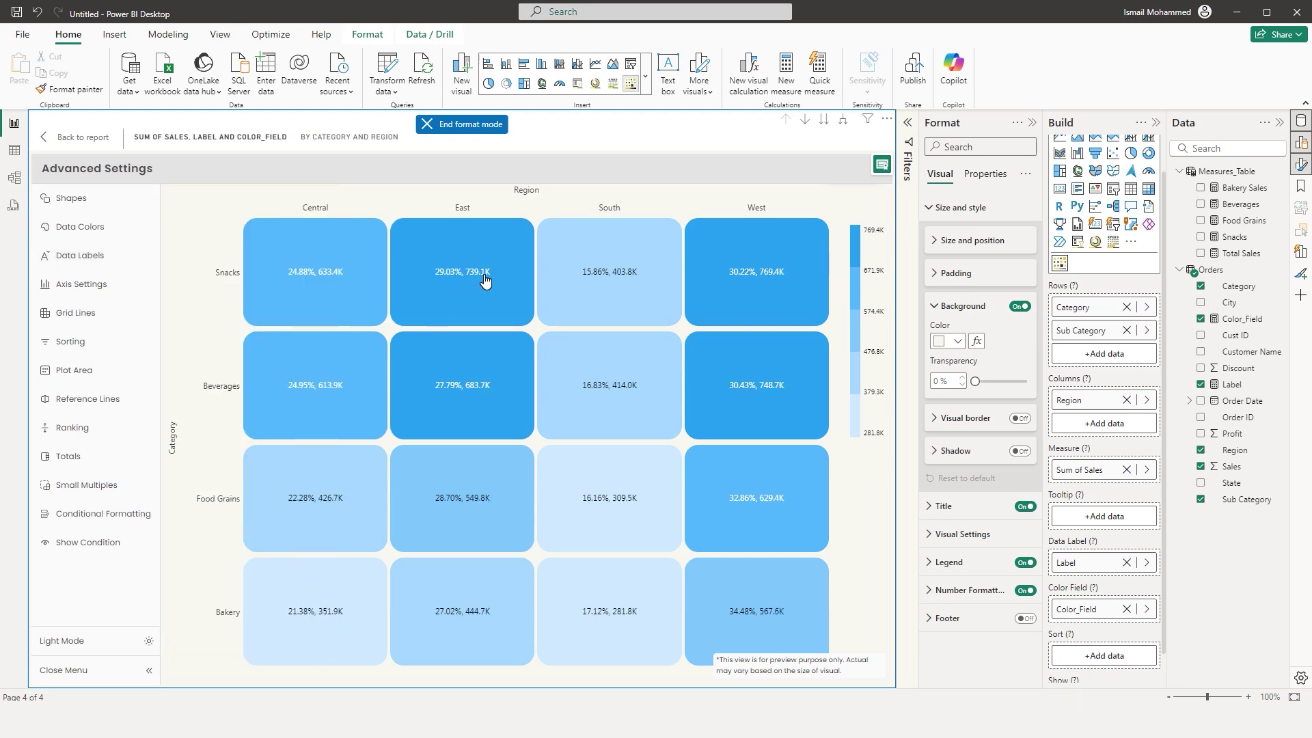
- Review the Label formula and turn on Auto Fit Label
left_click(1231, 384)
left_click_drag(814, 151, 94, 127)
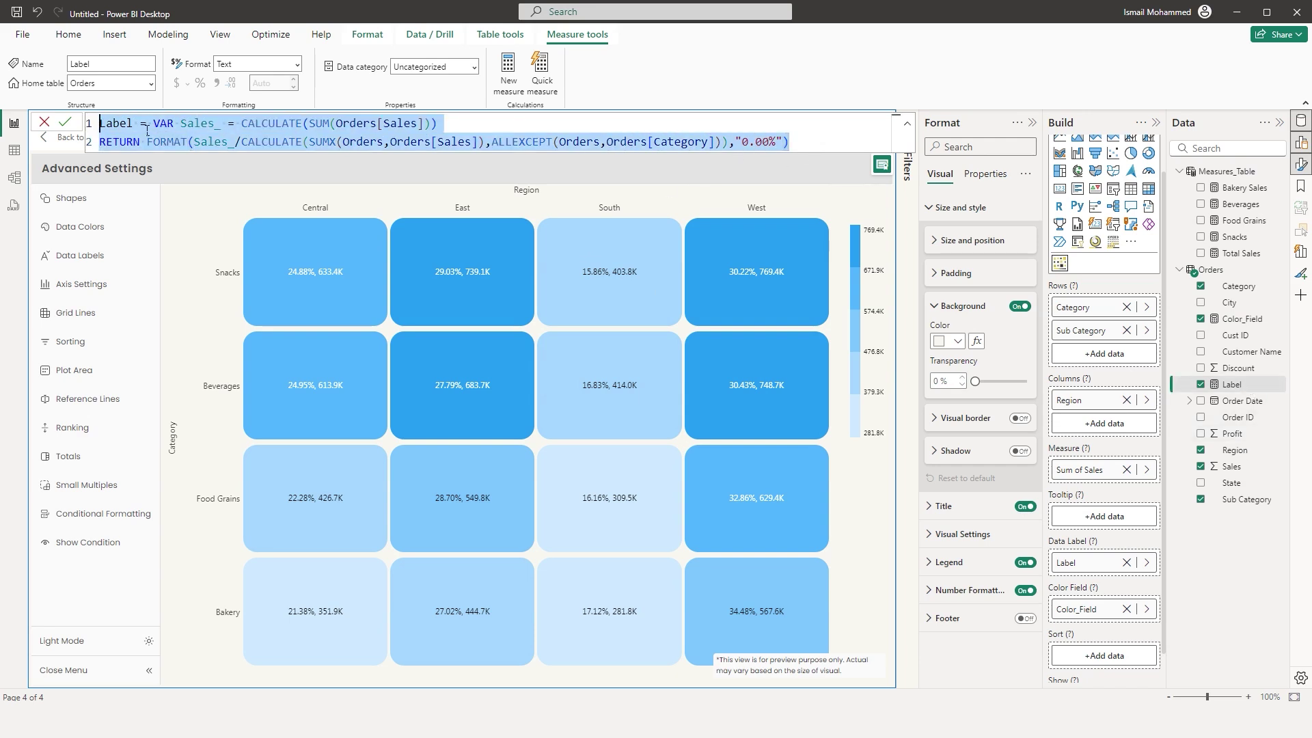
left_click(205, 395)
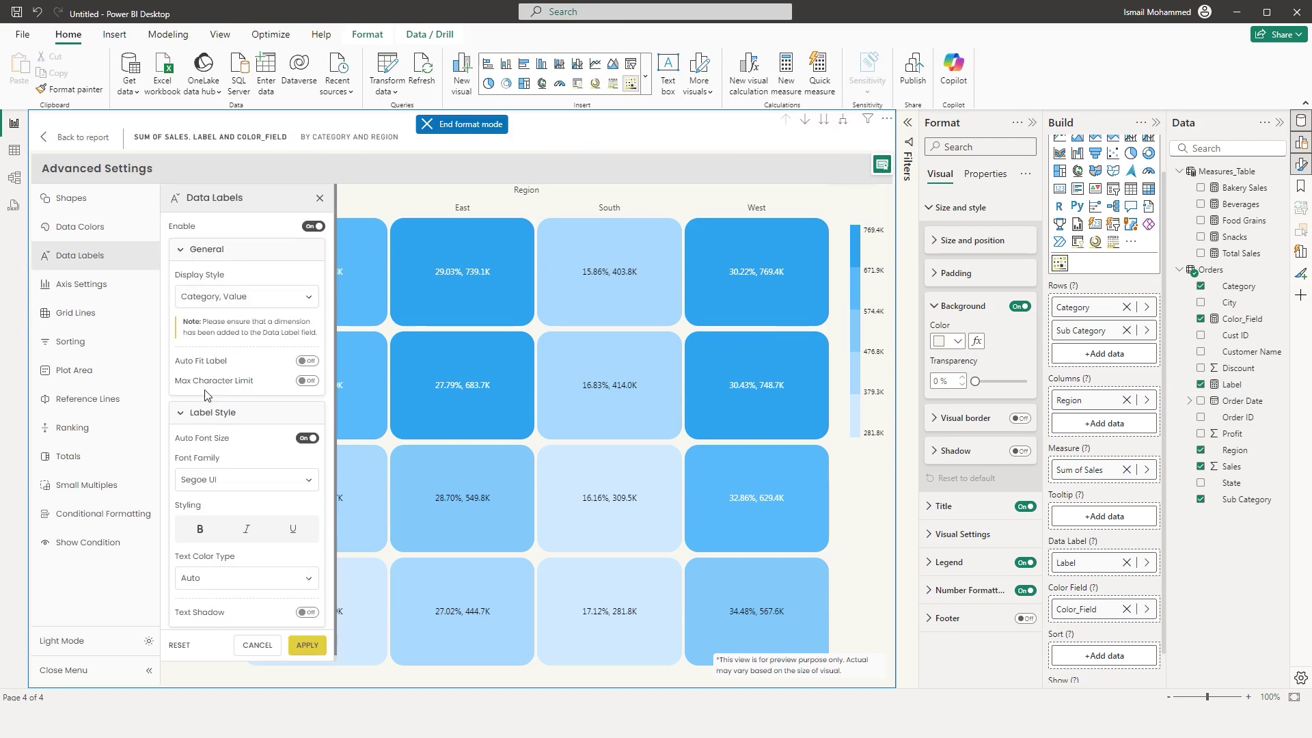
left_click(311, 366)
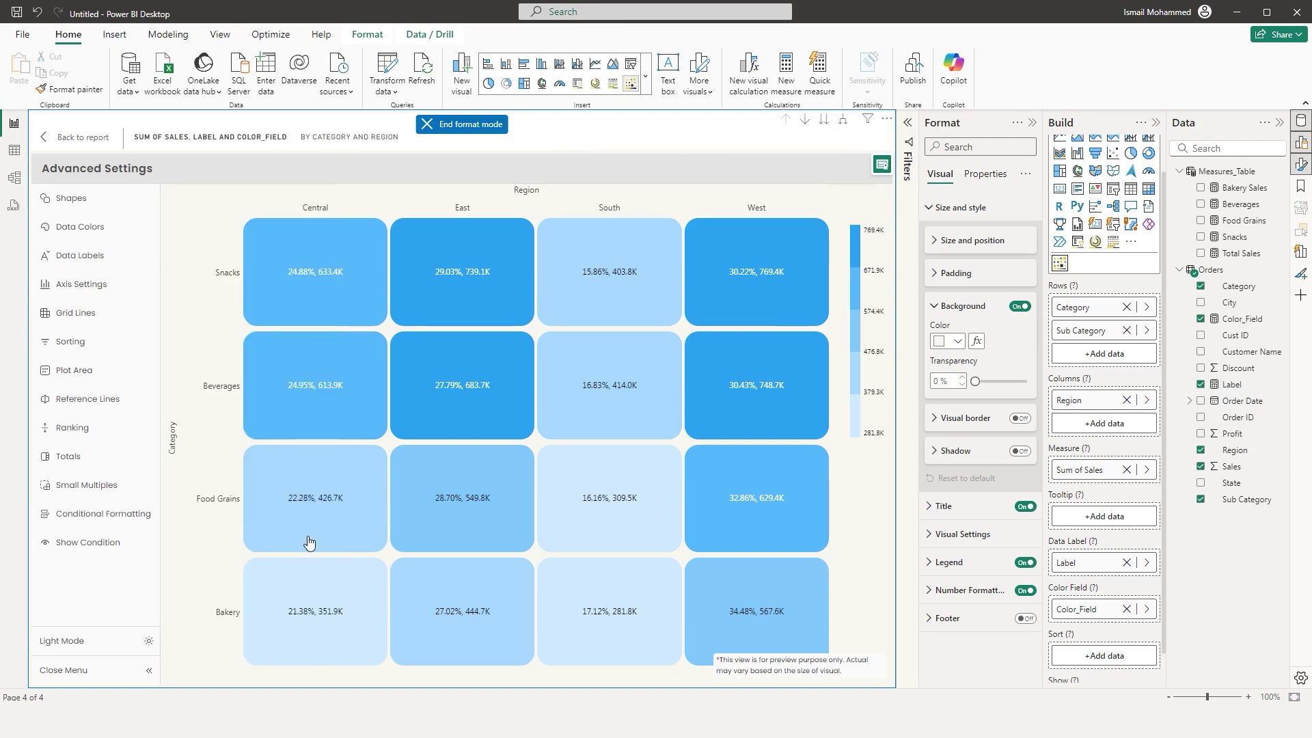
- Enable Max Character Limit at 3 characters and apply, truncating the labels
left_click(92, 265)
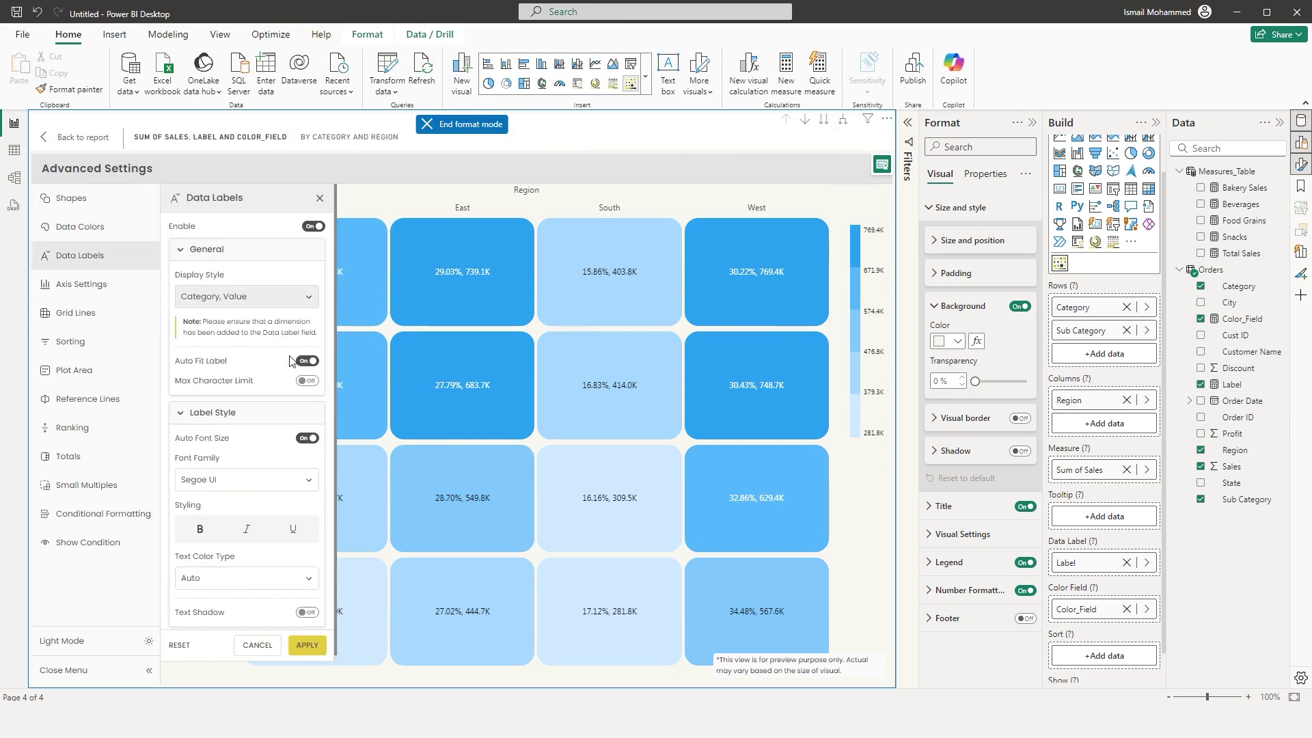
left_click(306, 382)
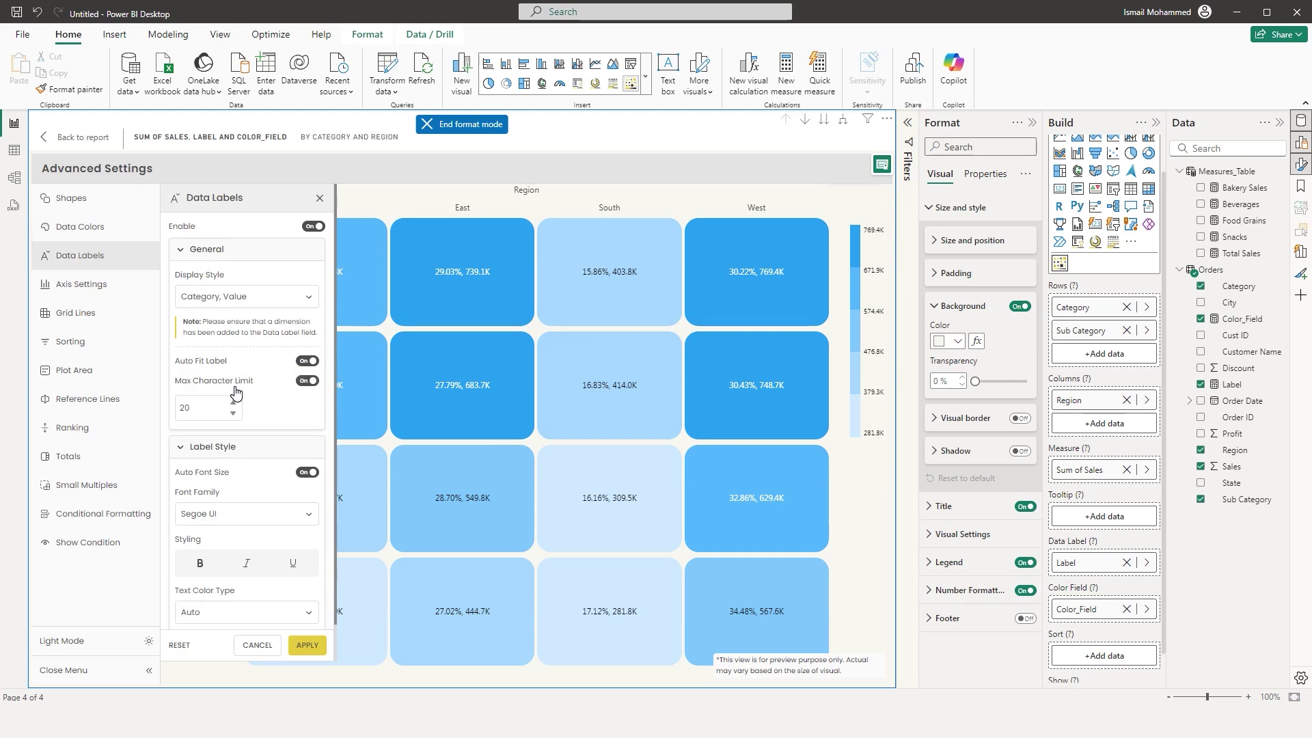
left_click_drag(204, 409, 177, 407)
type("3")
left_click(307, 646)
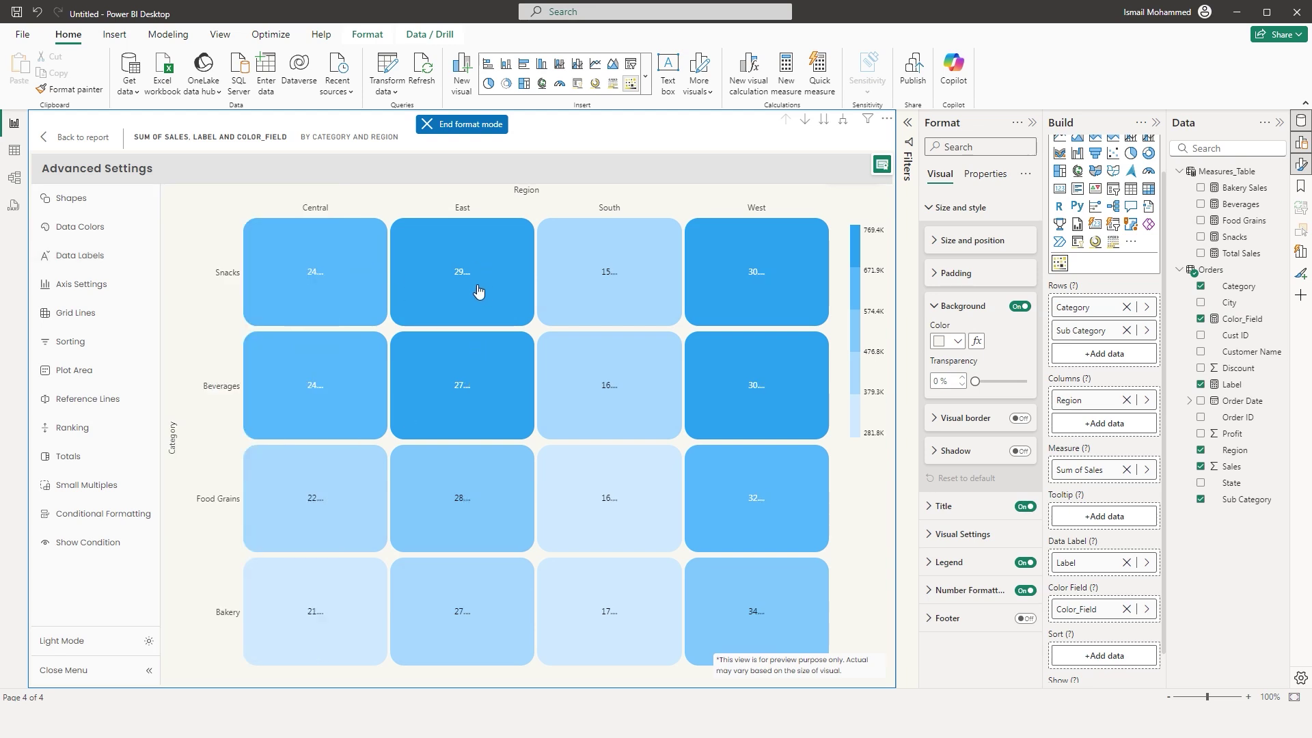
- Turn the character limit back off and set Display Style to Value
left_click(94, 259)
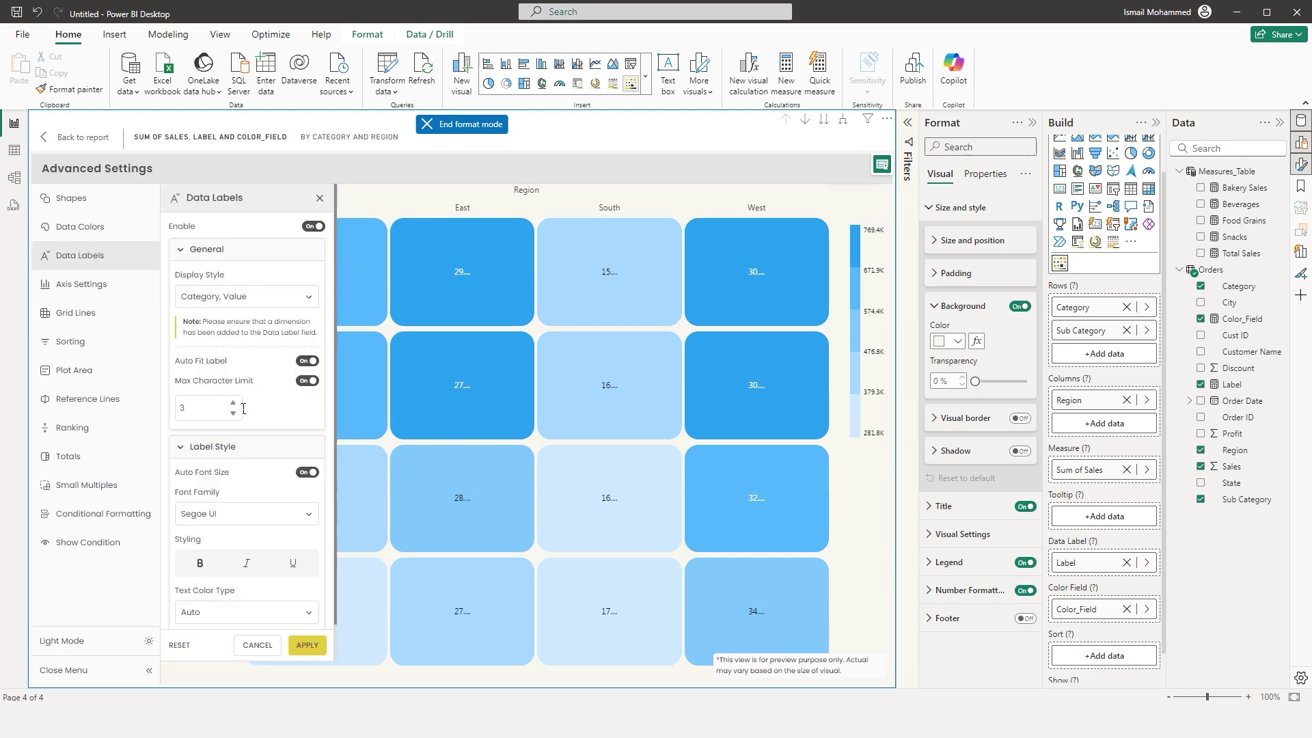
left_click(307, 381)
left_click(260, 297)
left_click(224, 327)
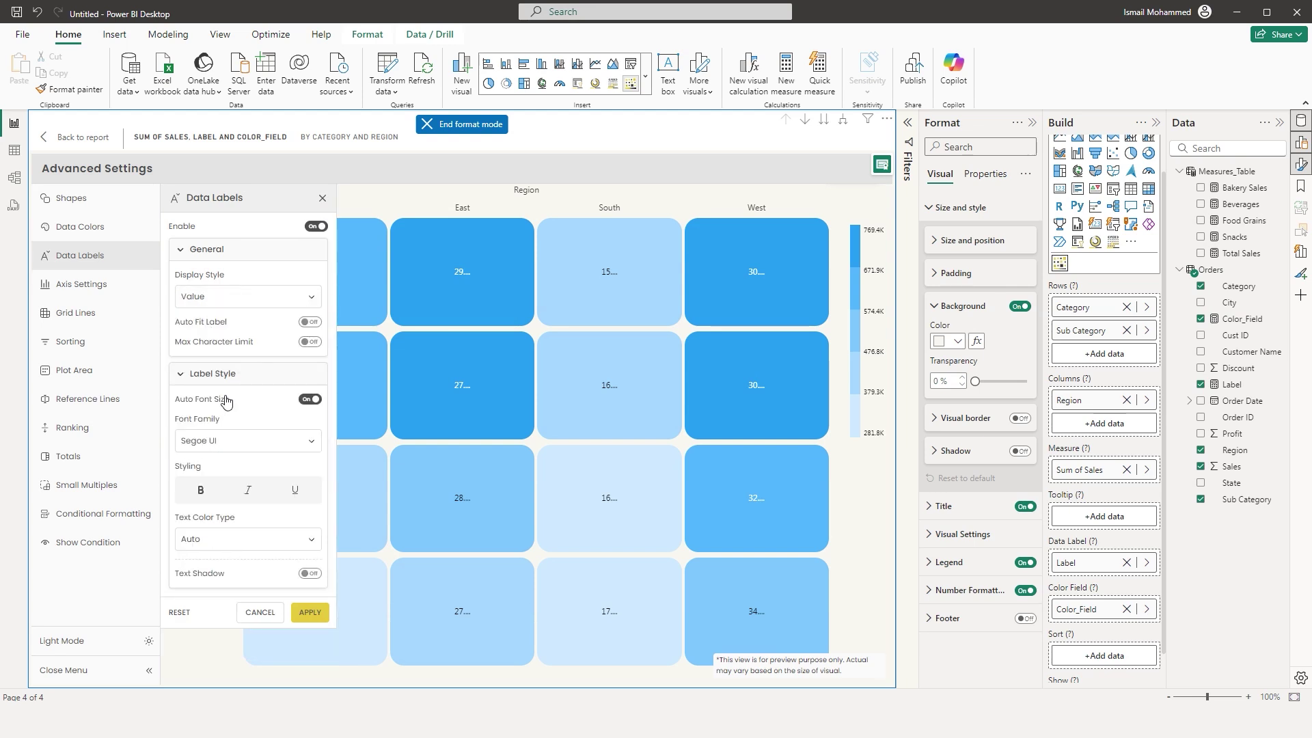
- Turn off Auto Font Size and set the label font size to 15, keeping Segoe UI
left_click(312, 403)
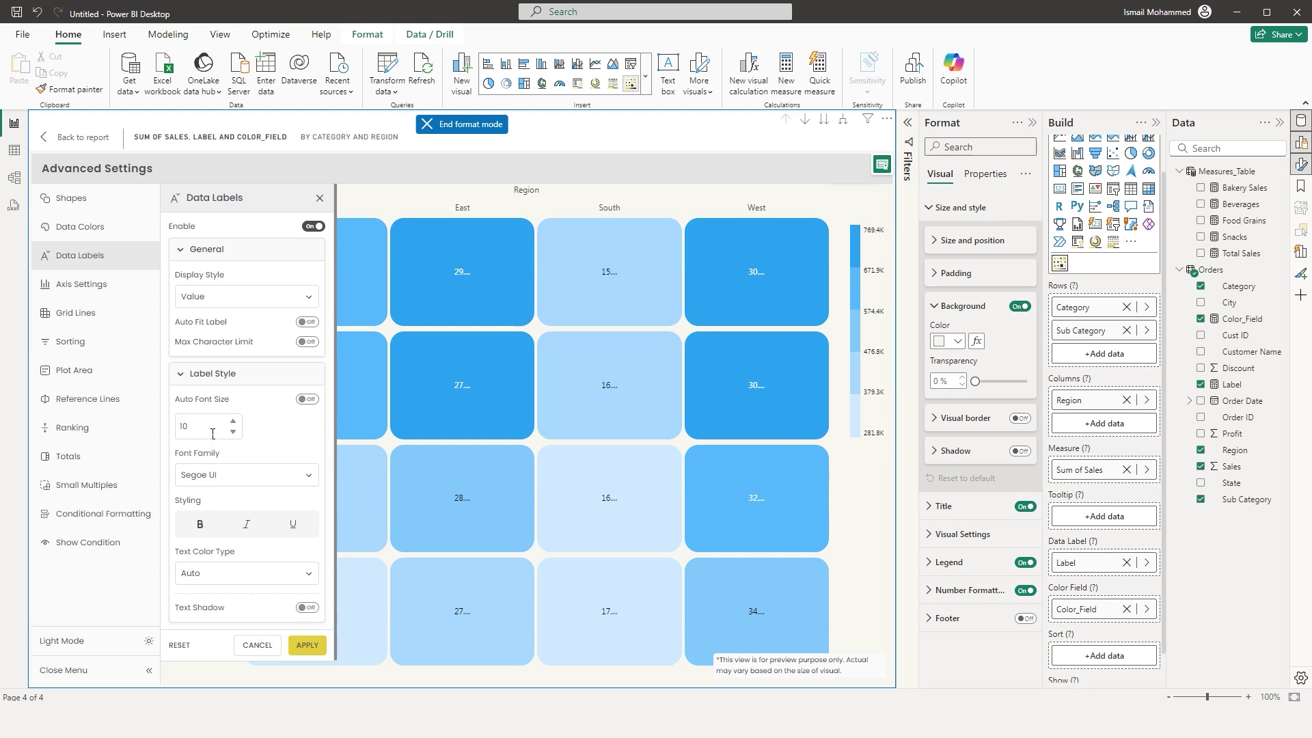
double_click(184, 433)
type("15")
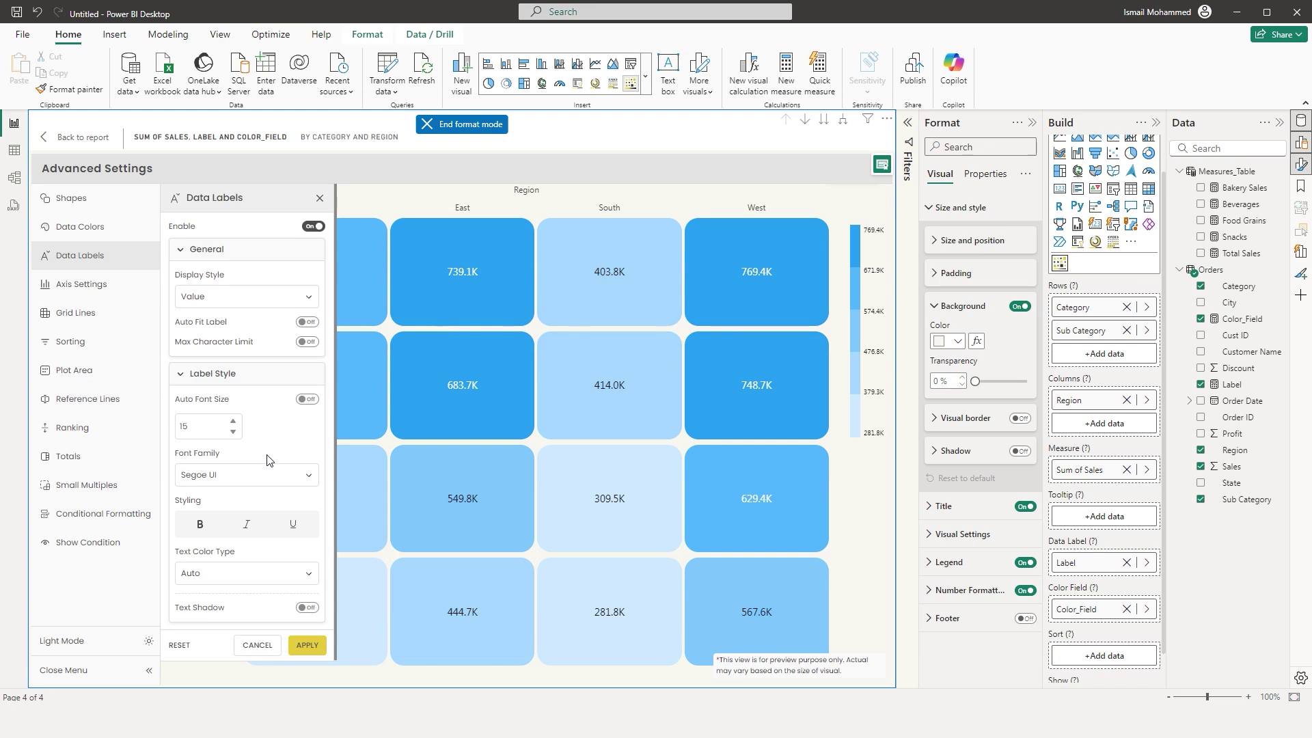
left_click(250, 477)
scroll(257, 554, "down", 5)
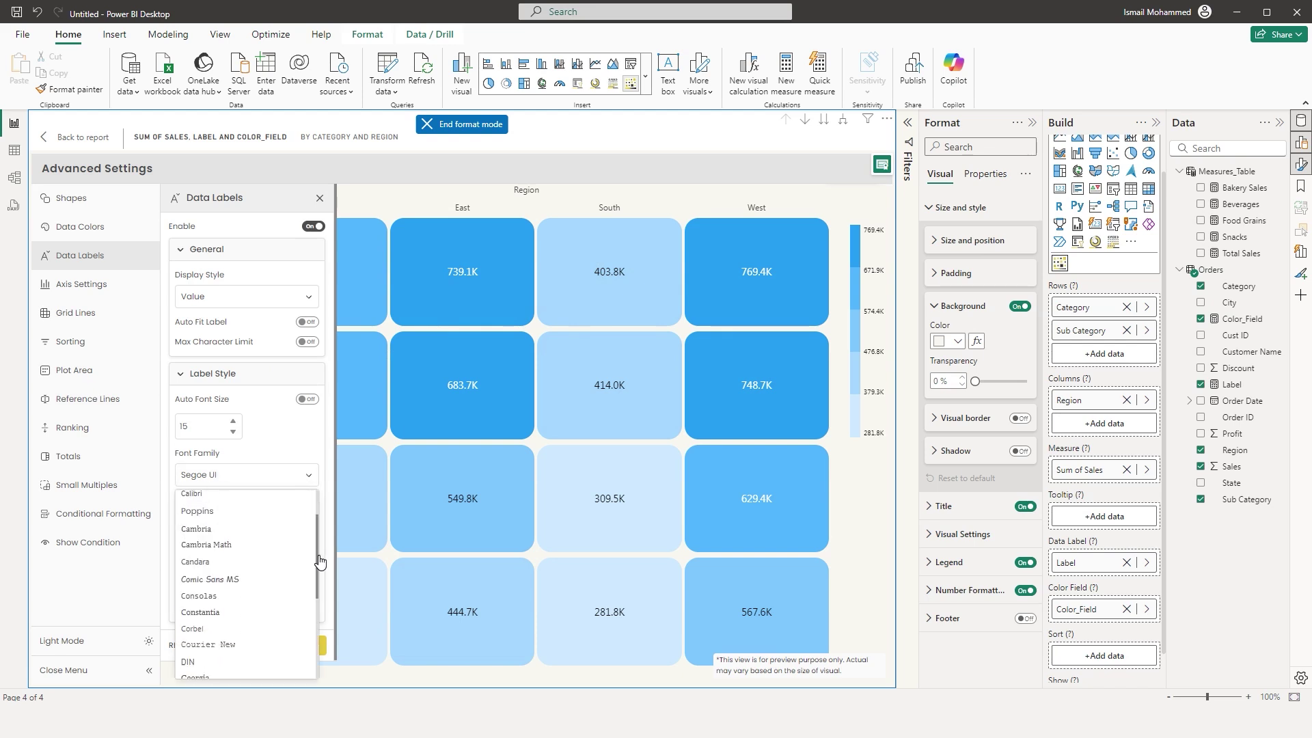
left_click(298, 441)
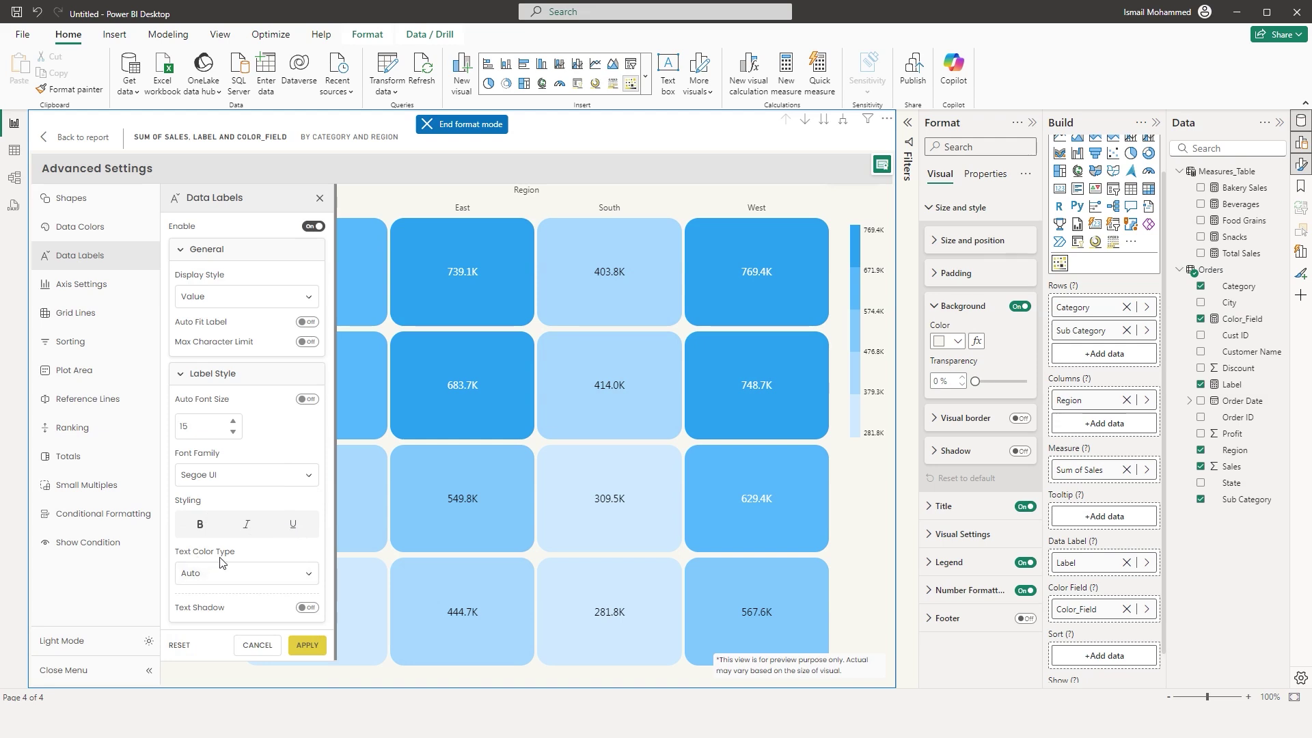
- Make the label Text Color Type Fixed with a red colour and apply
left_click(277, 575)
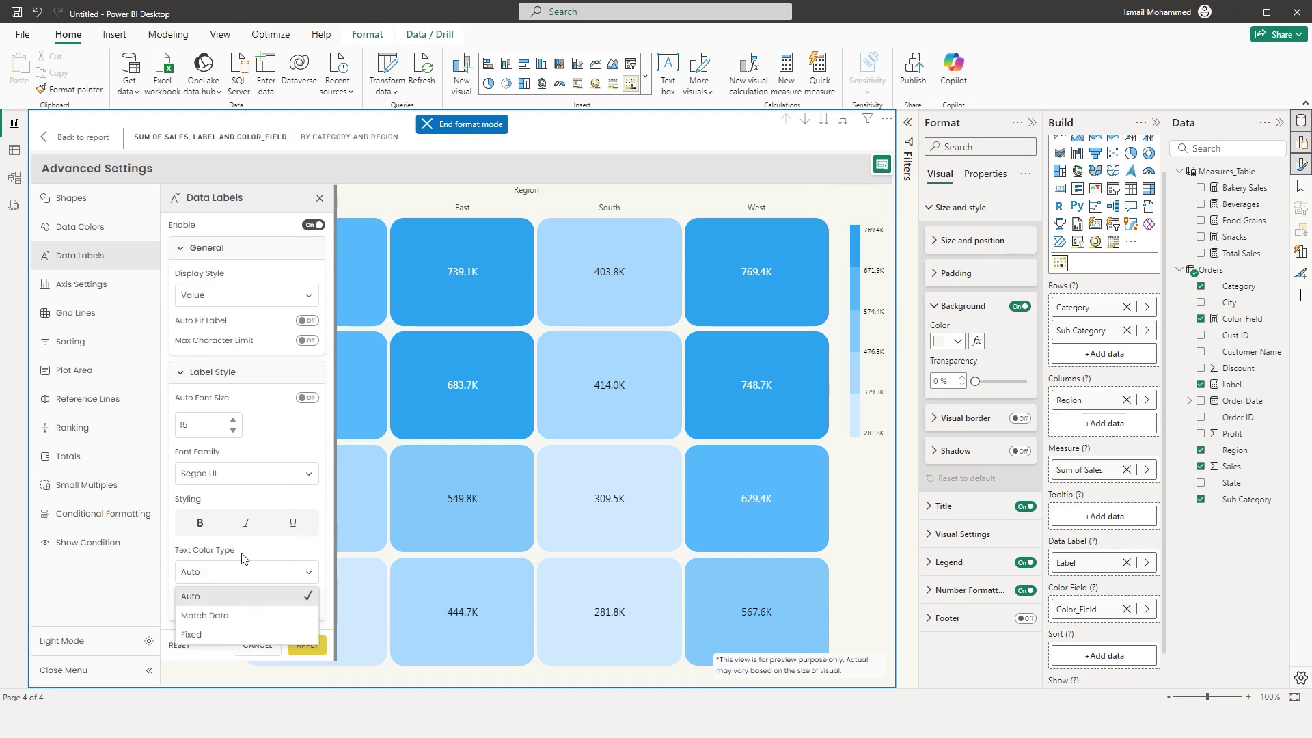
left_click(217, 589)
left_click(234, 574)
left_click(215, 624)
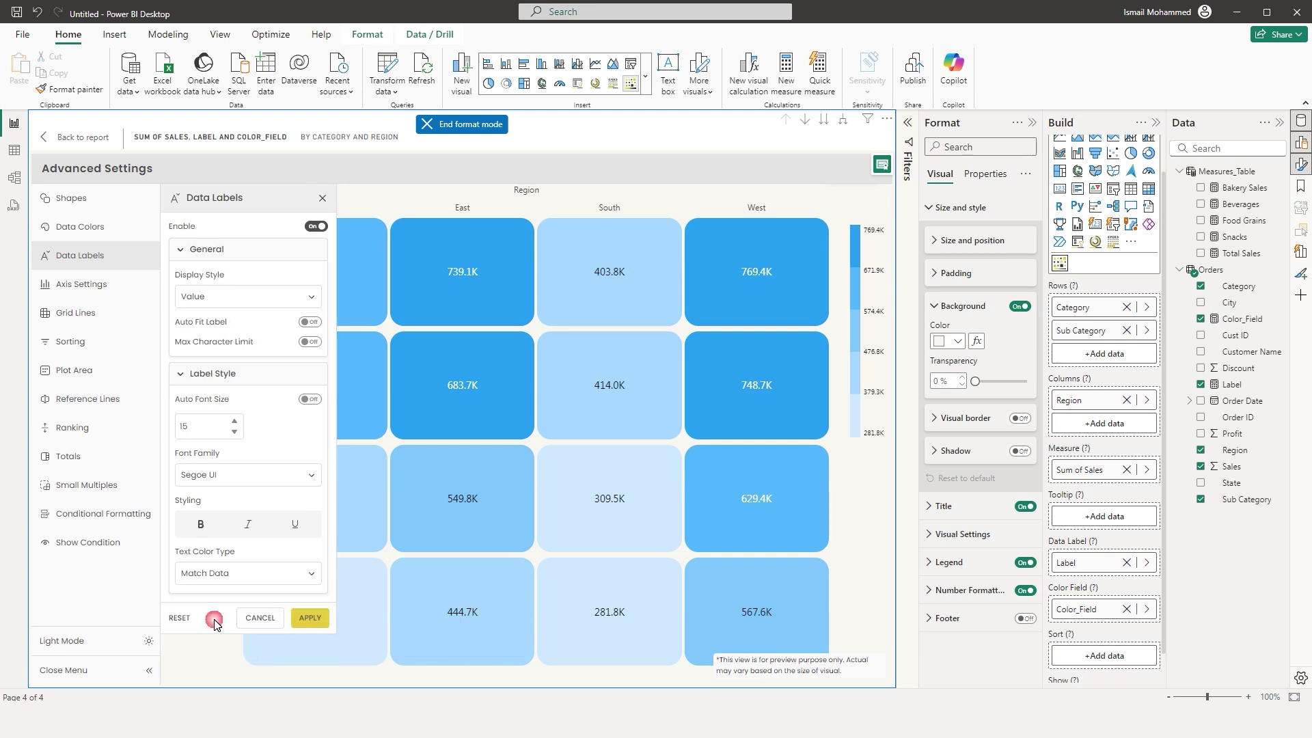
left_click(220, 578)
left_click(212, 639)
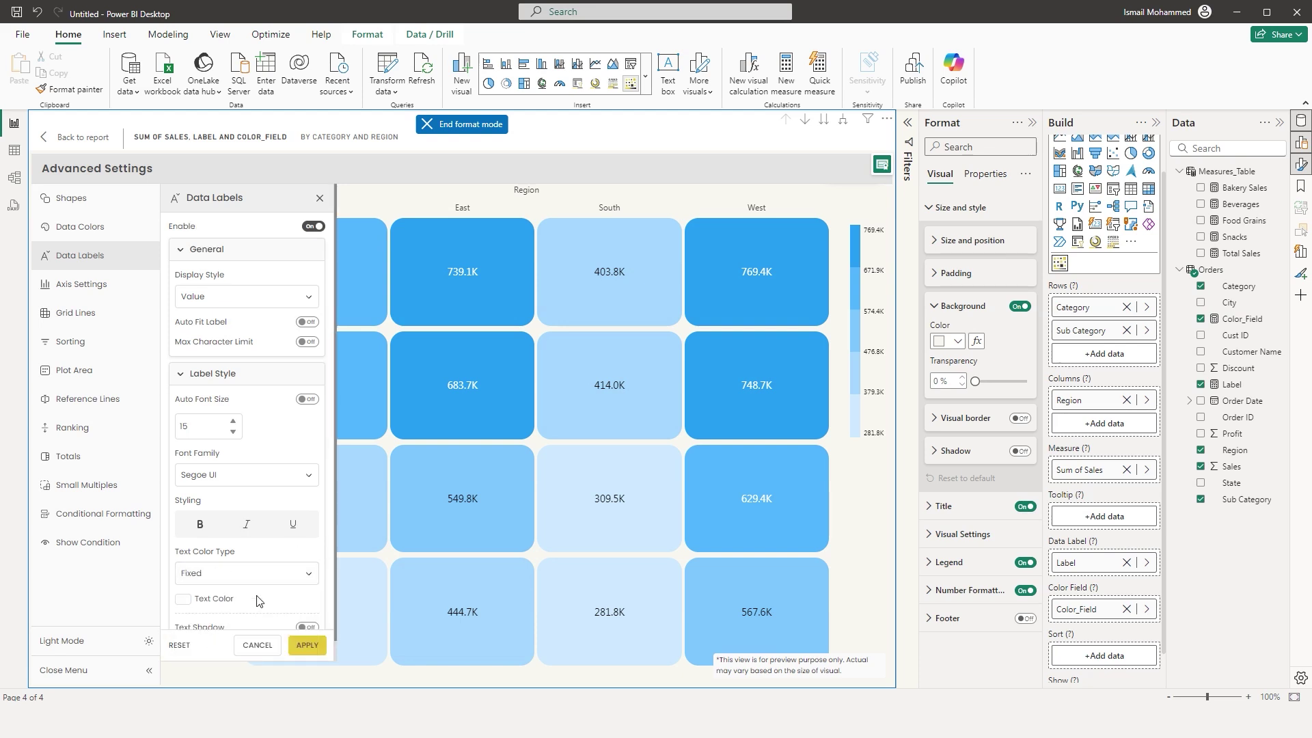
left_click(191, 604)
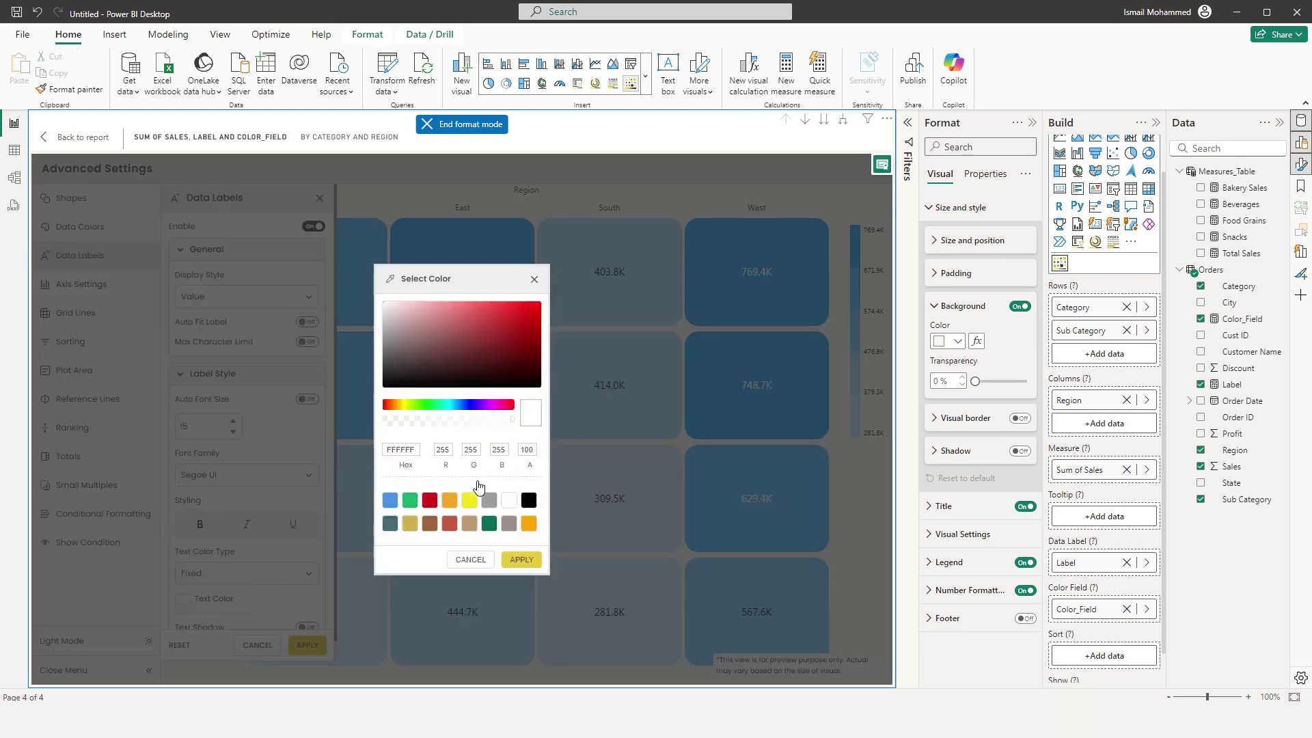
left_click(431, 503)
left_click(521, 559)
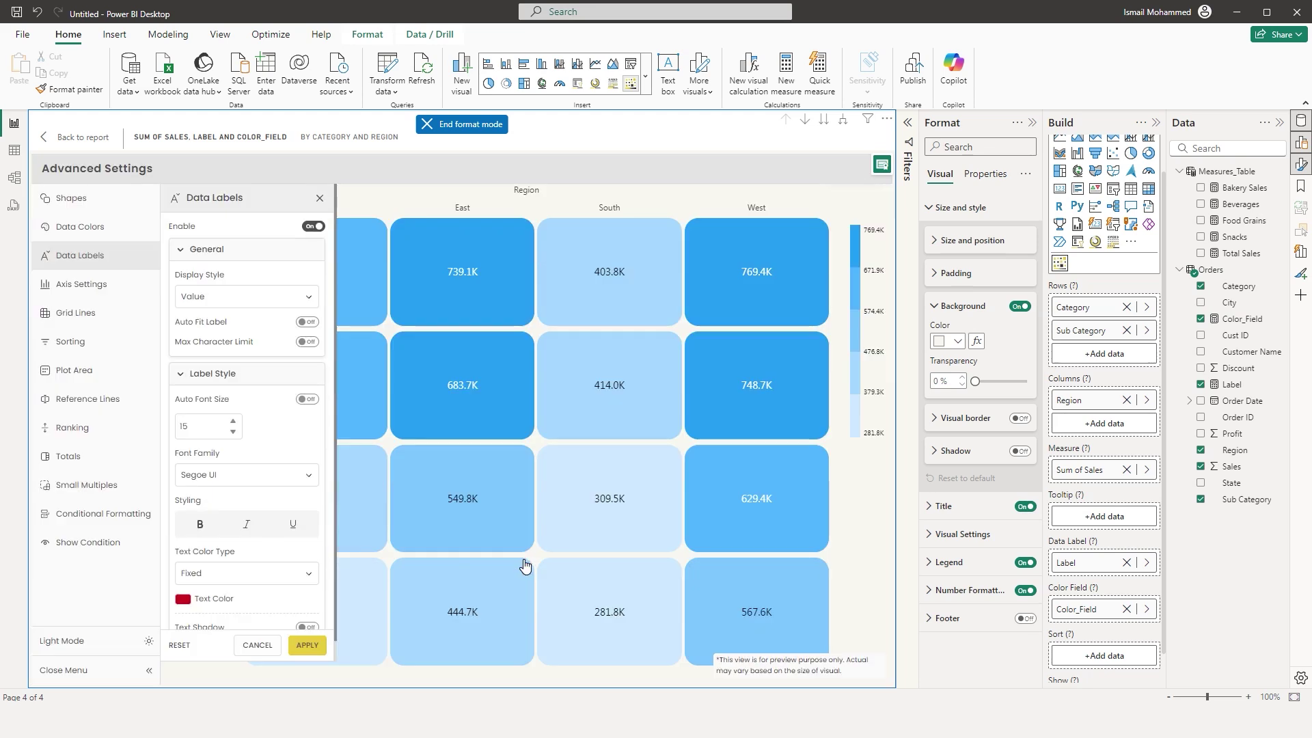
left_click(309, 647)
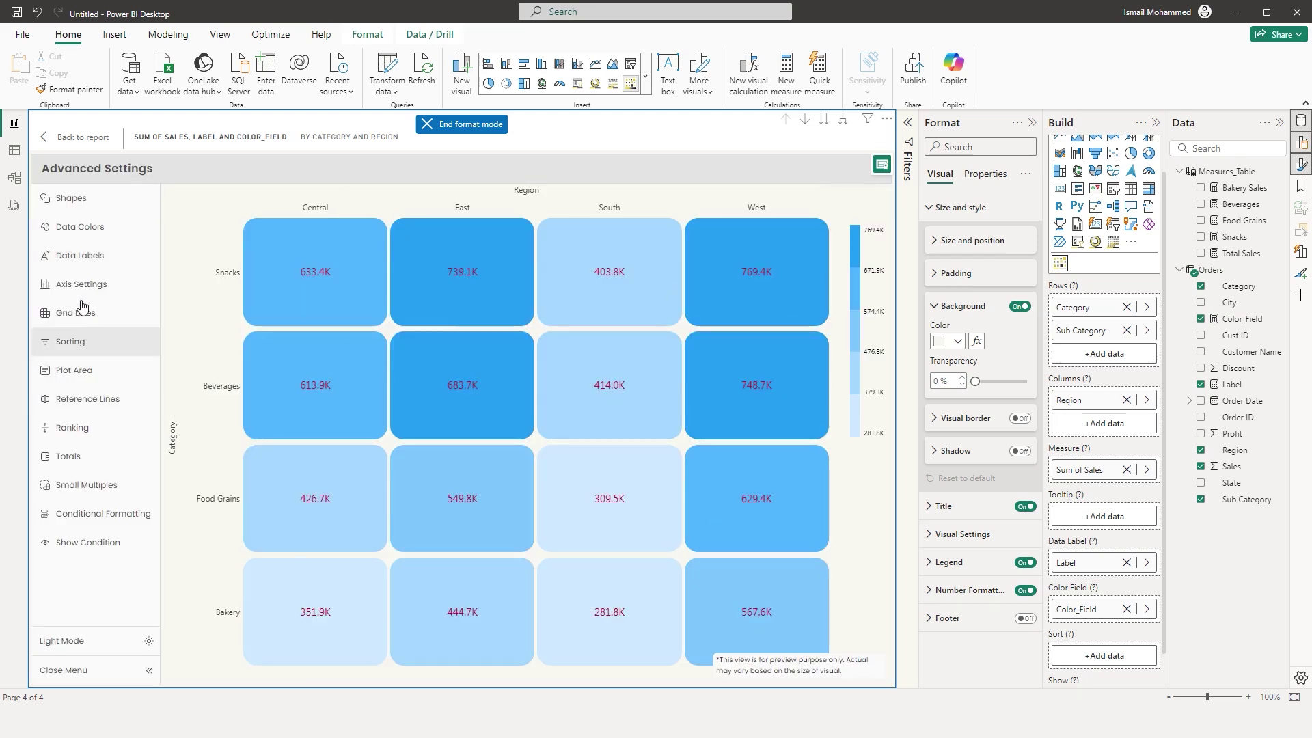
- Turn off the X-axis so the Region column labels are hidden
left_click(108, 228)
left_click(95, 261)
left_click(86, 287)
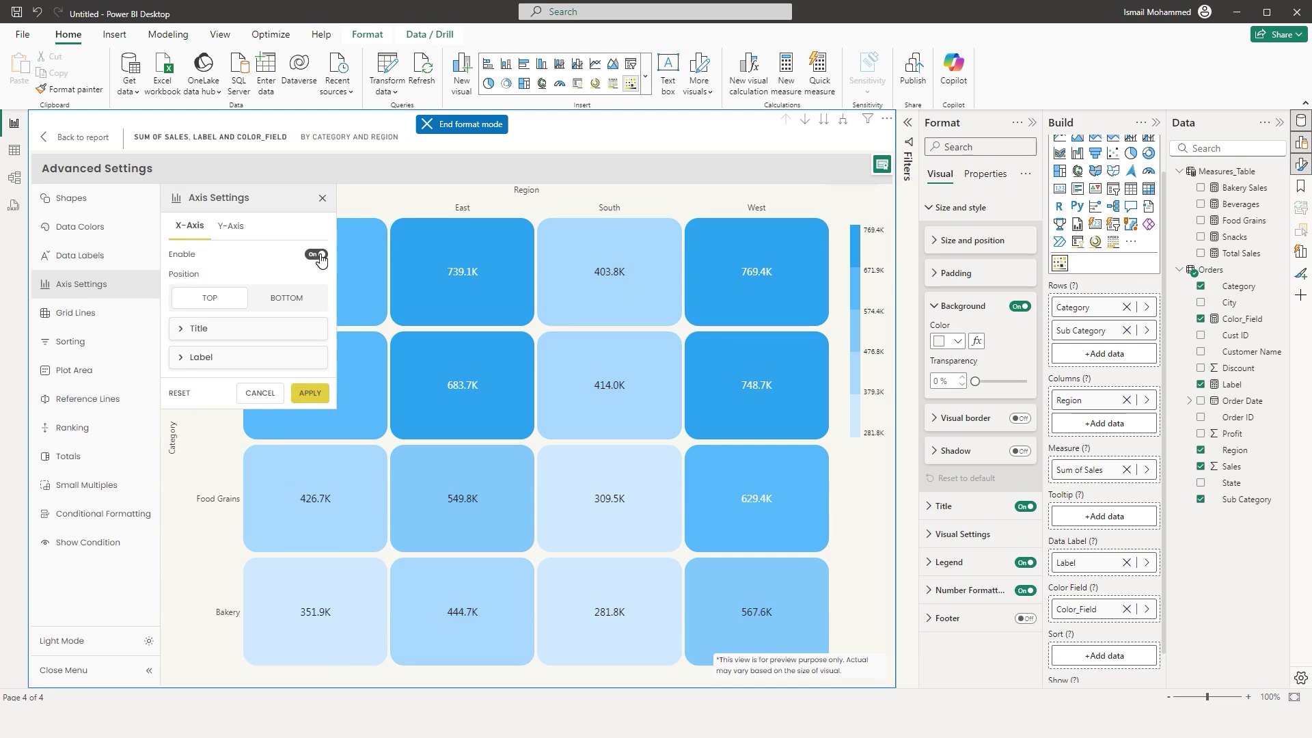
left_click(318, 256)
left_click(314, 286)
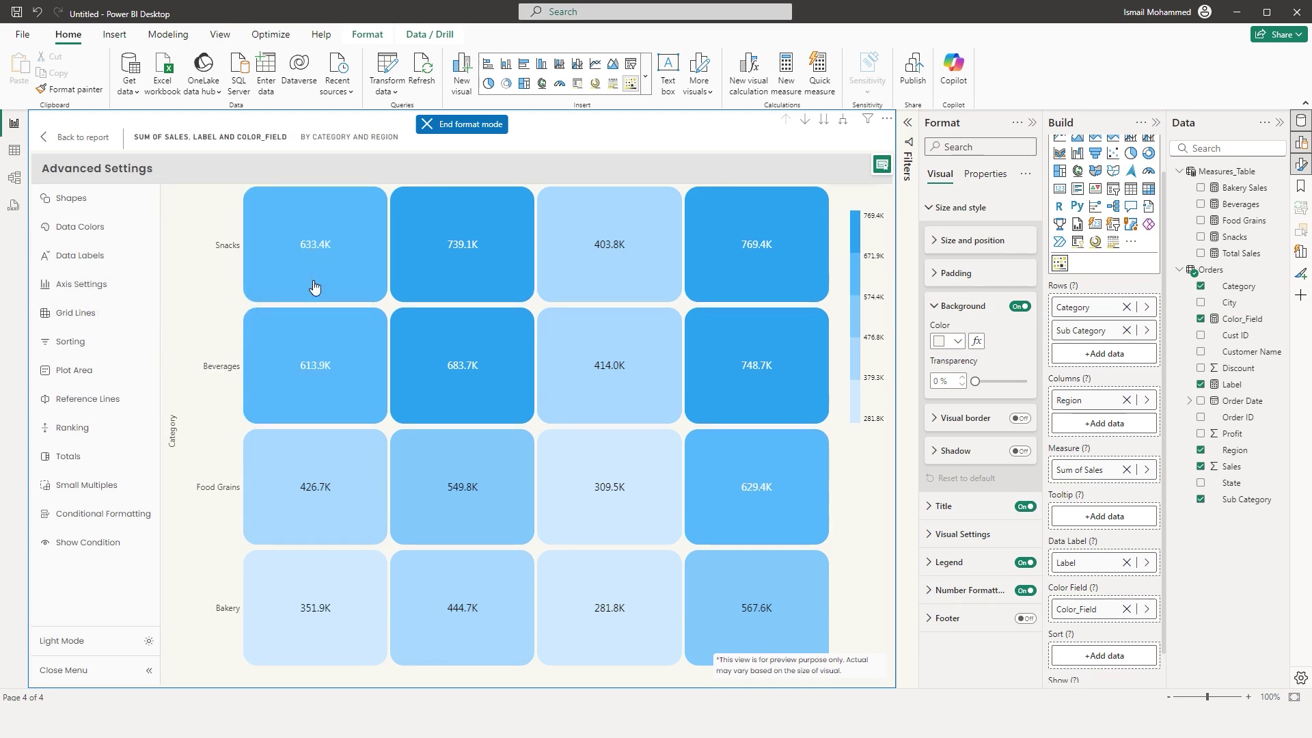
- Re-enable the X-axis with the Region labels positioned at the Bottom
left_click(104, 286)
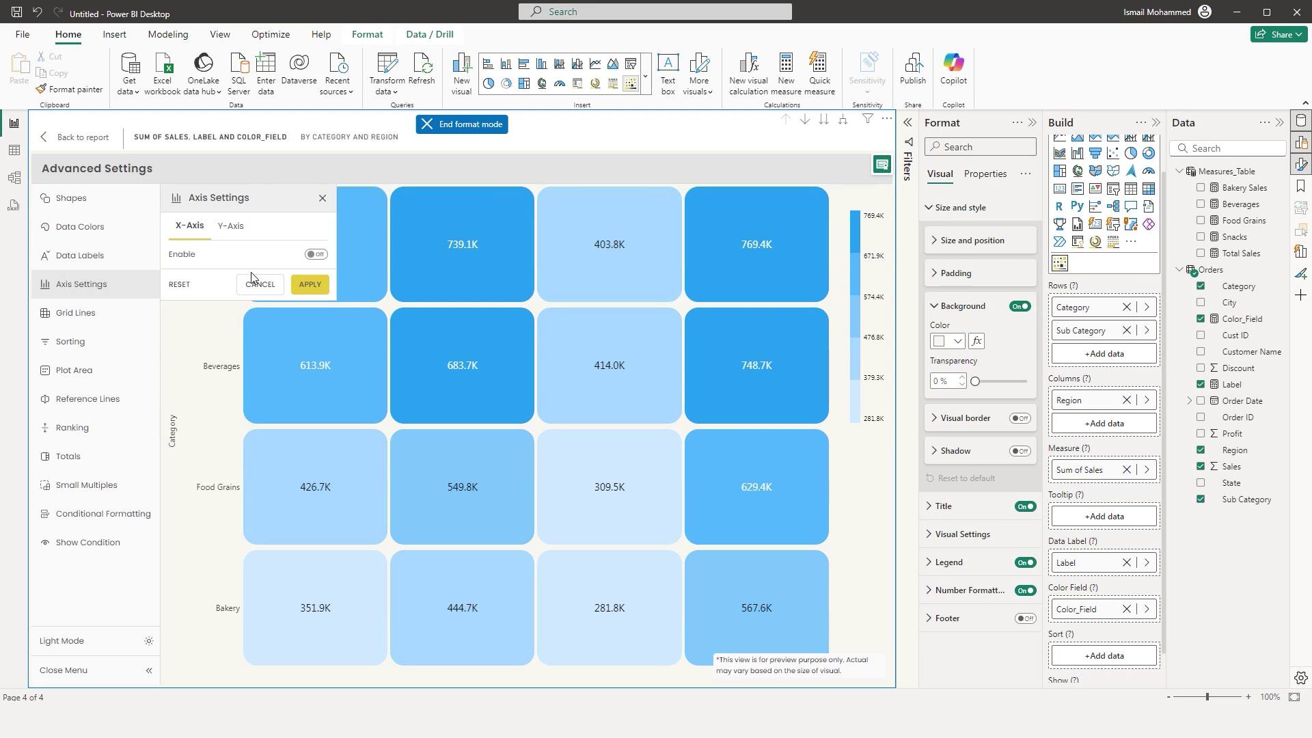
left_click(314, 256)
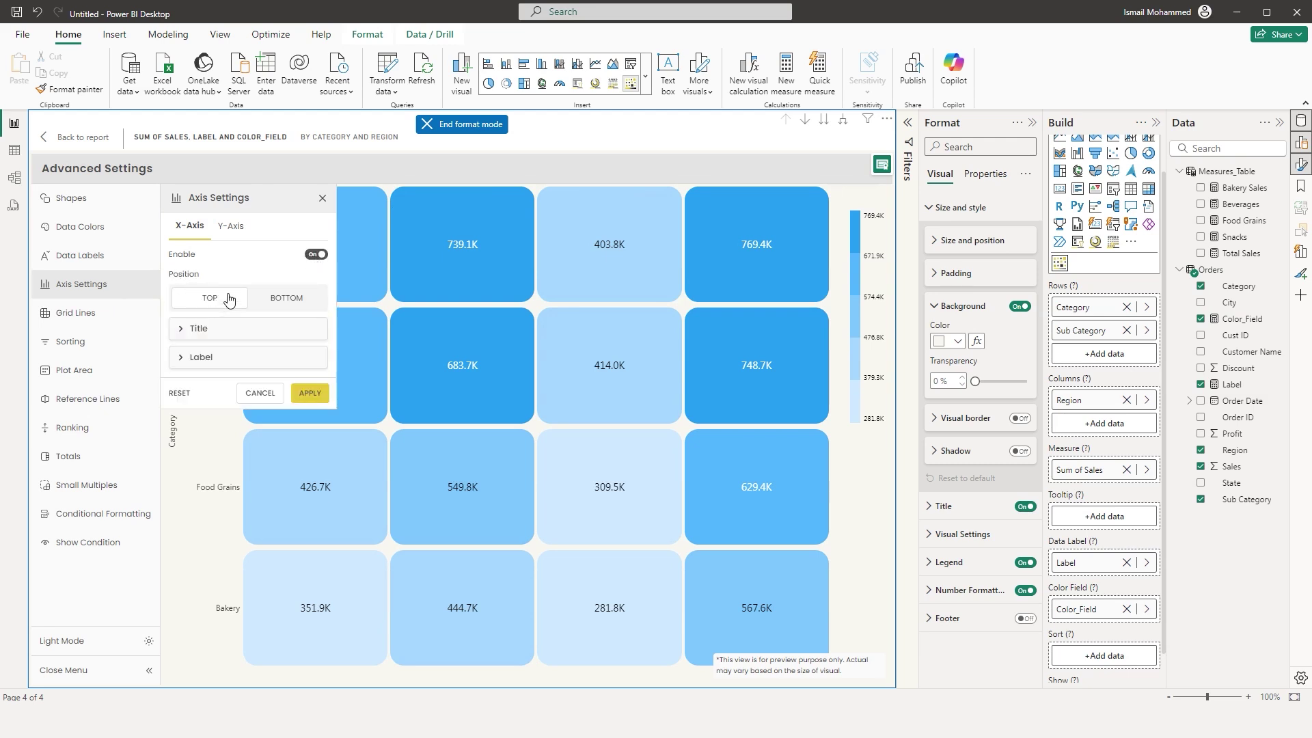
left_click(293, 298)
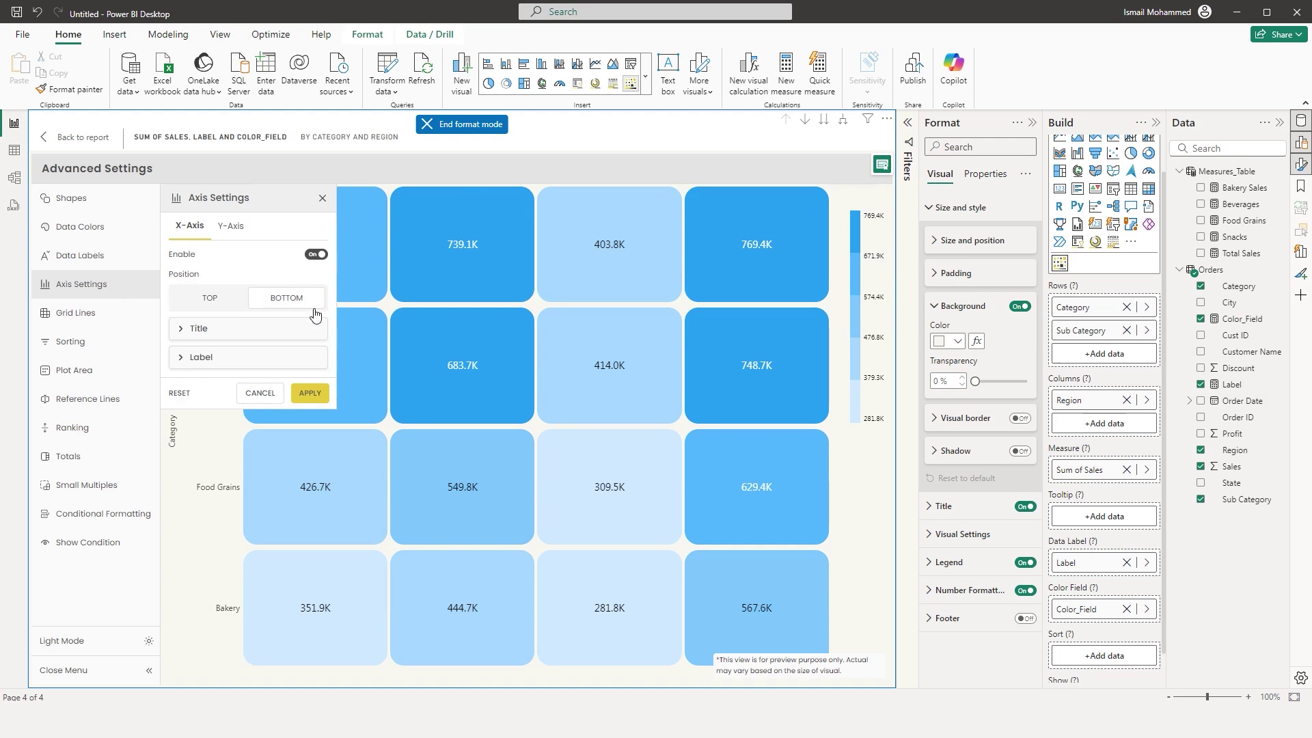
left_click(309, 393)
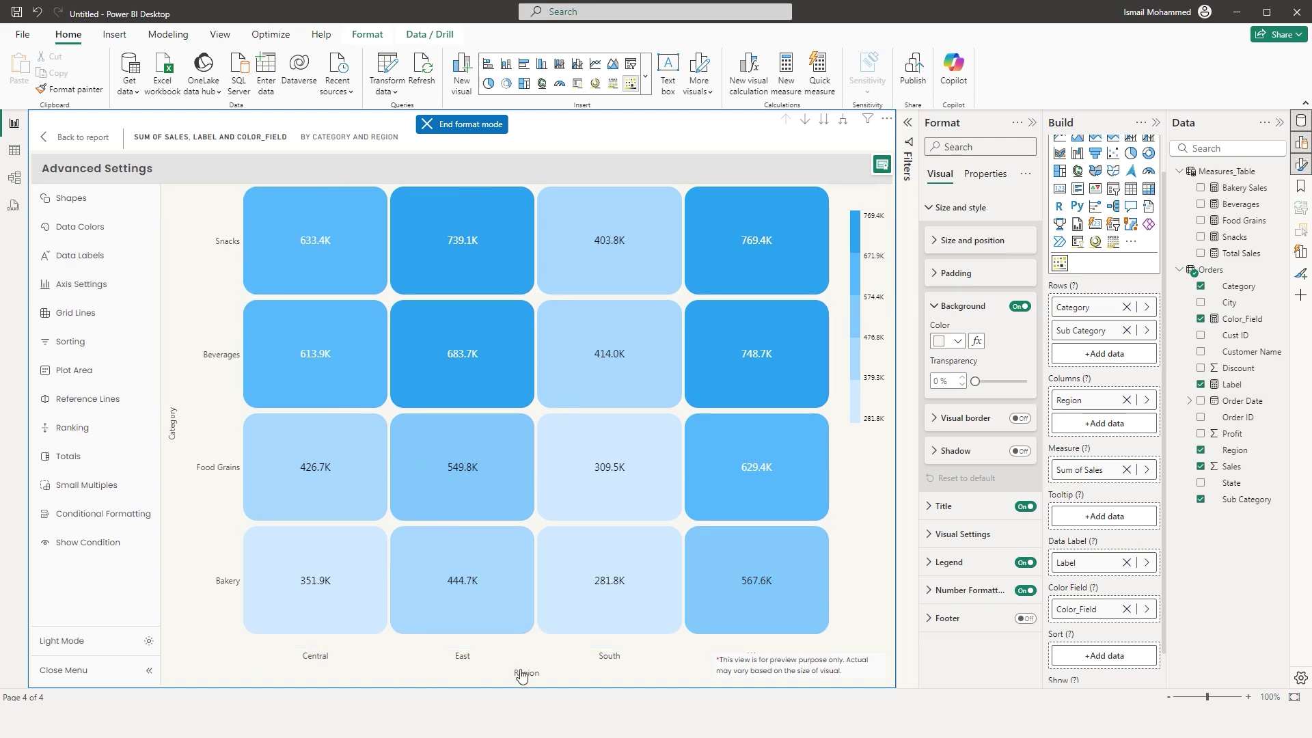
- Turn off the X-axis Auto Title to remove the Region axis title
left_click(75, 313)
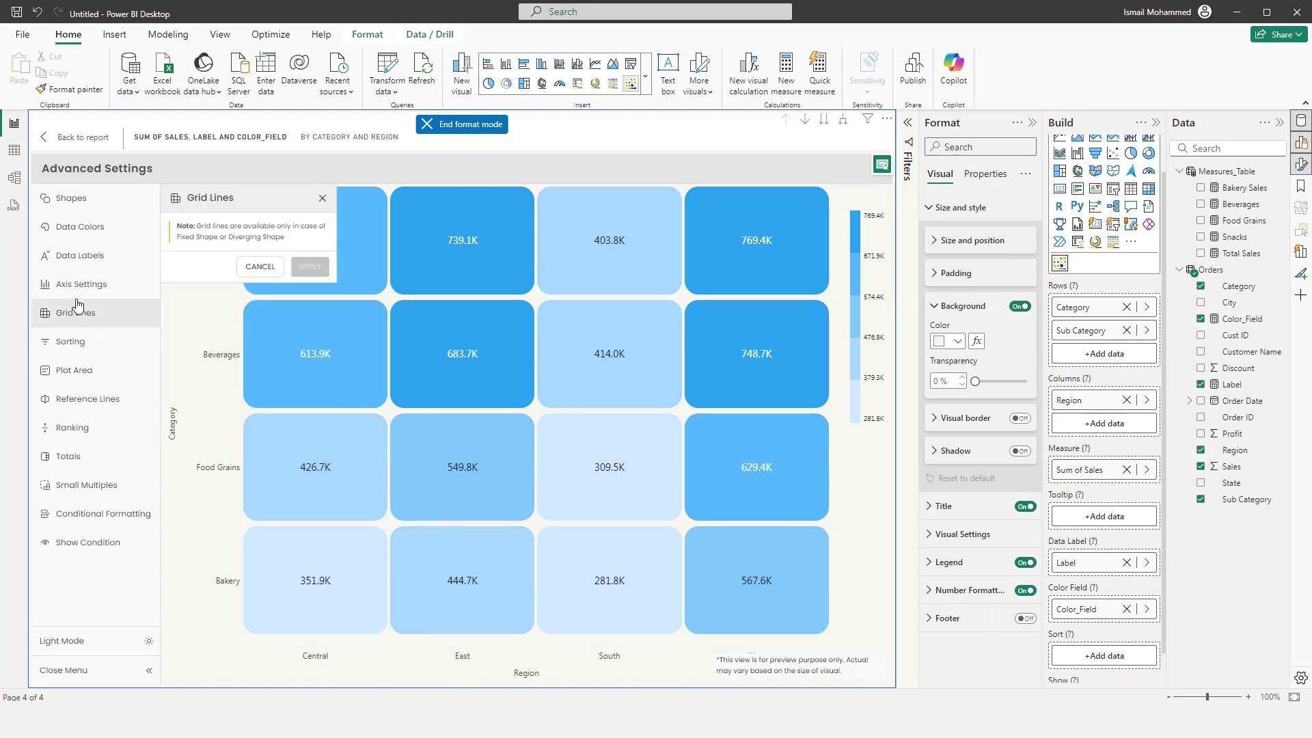
left_click(81, 285)
left_click(194, 330)
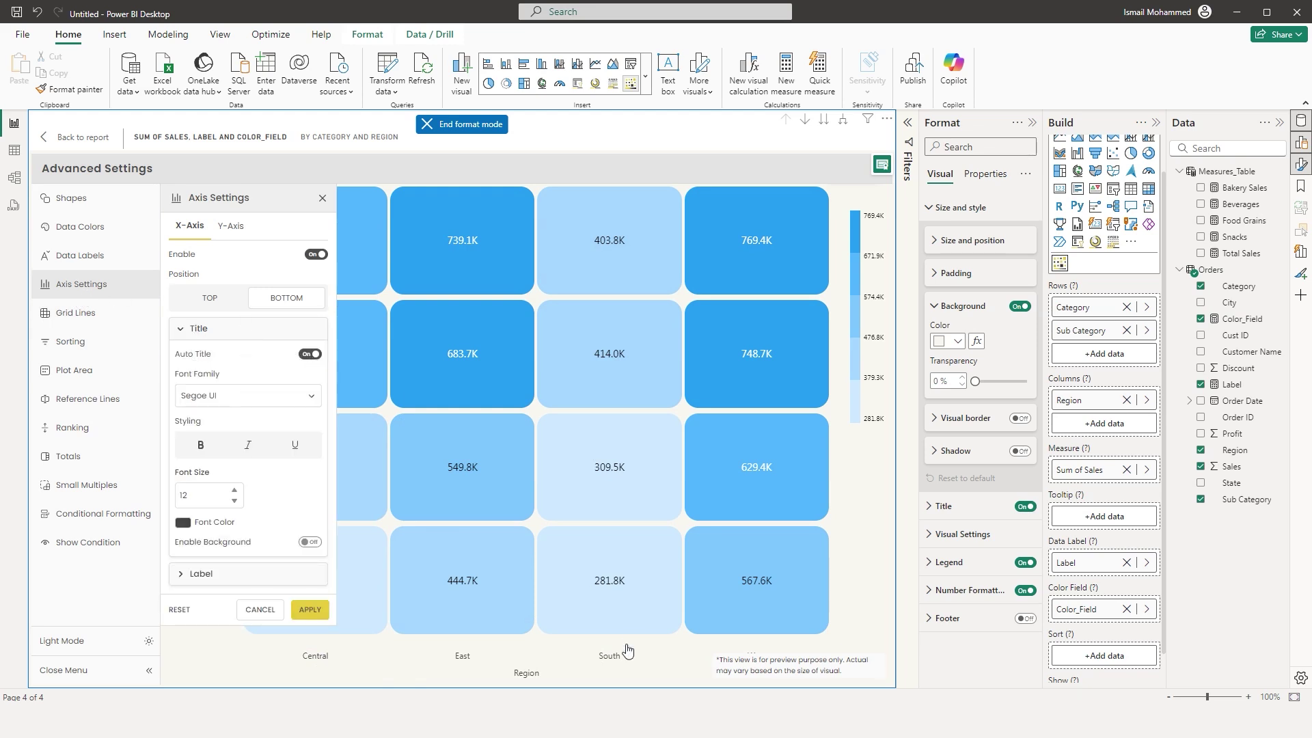
left_click(310, 355)
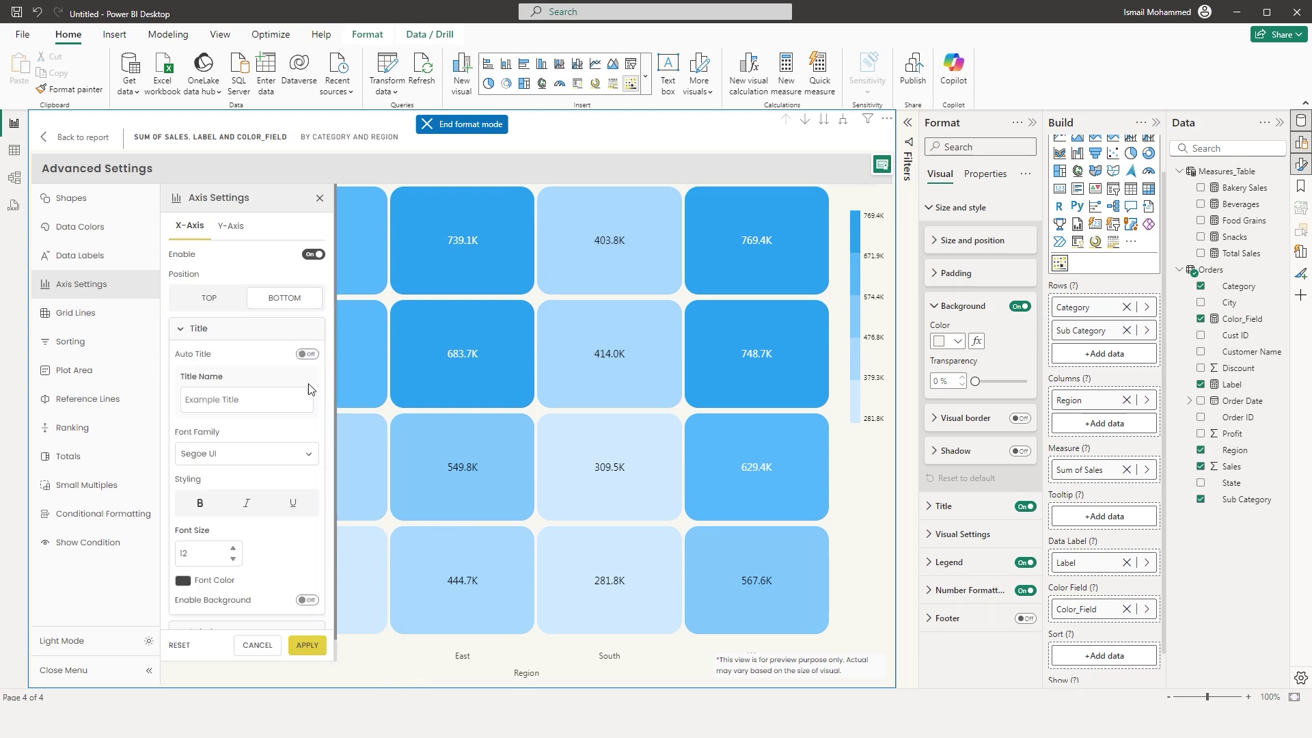
left_click(307, 645)
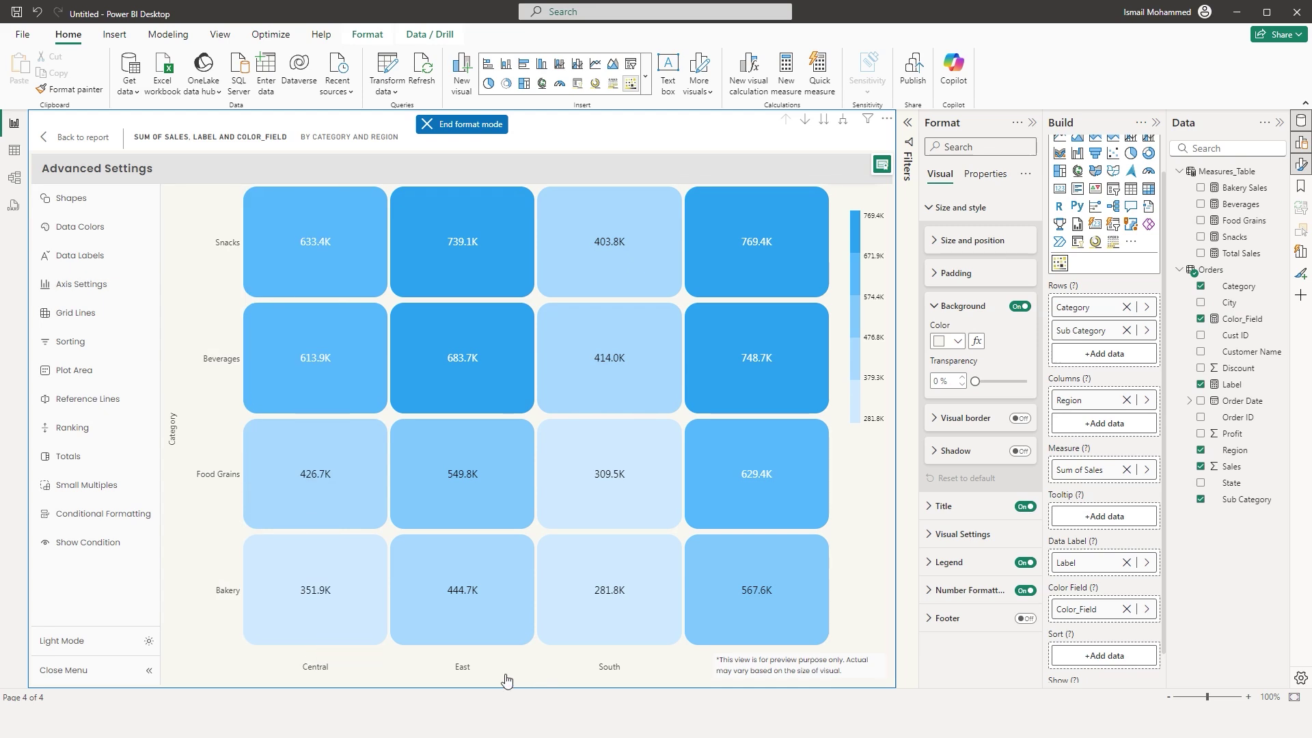
left_click(68, 286)
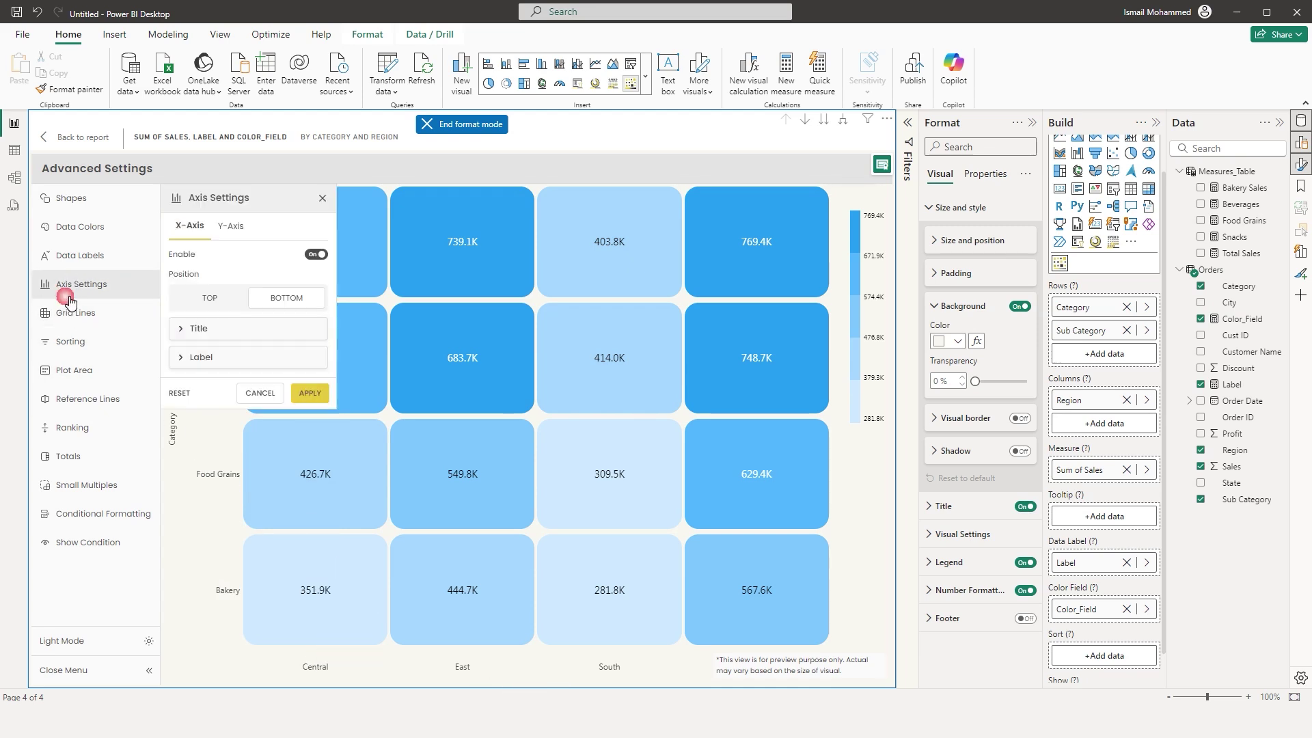
- Place the Y-axis Category labels on the Right side
left_click(195, 358)
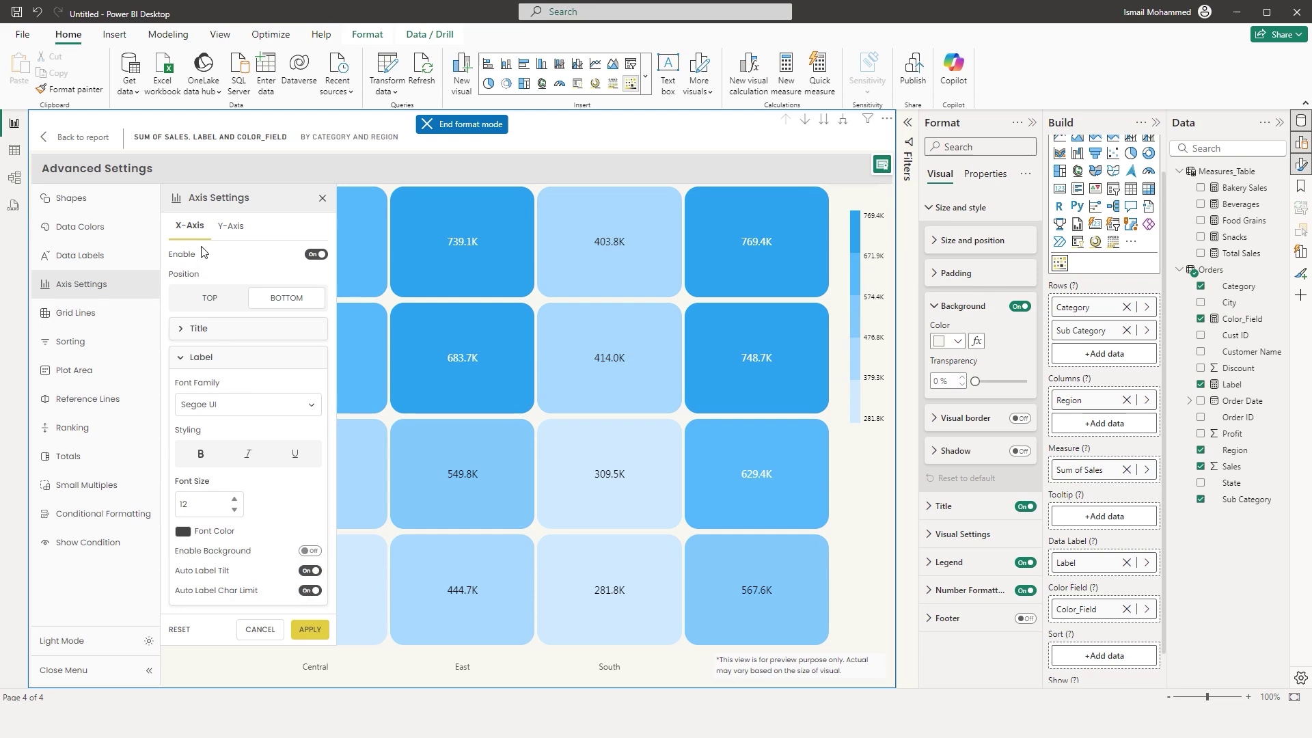
left_click(235, 236)
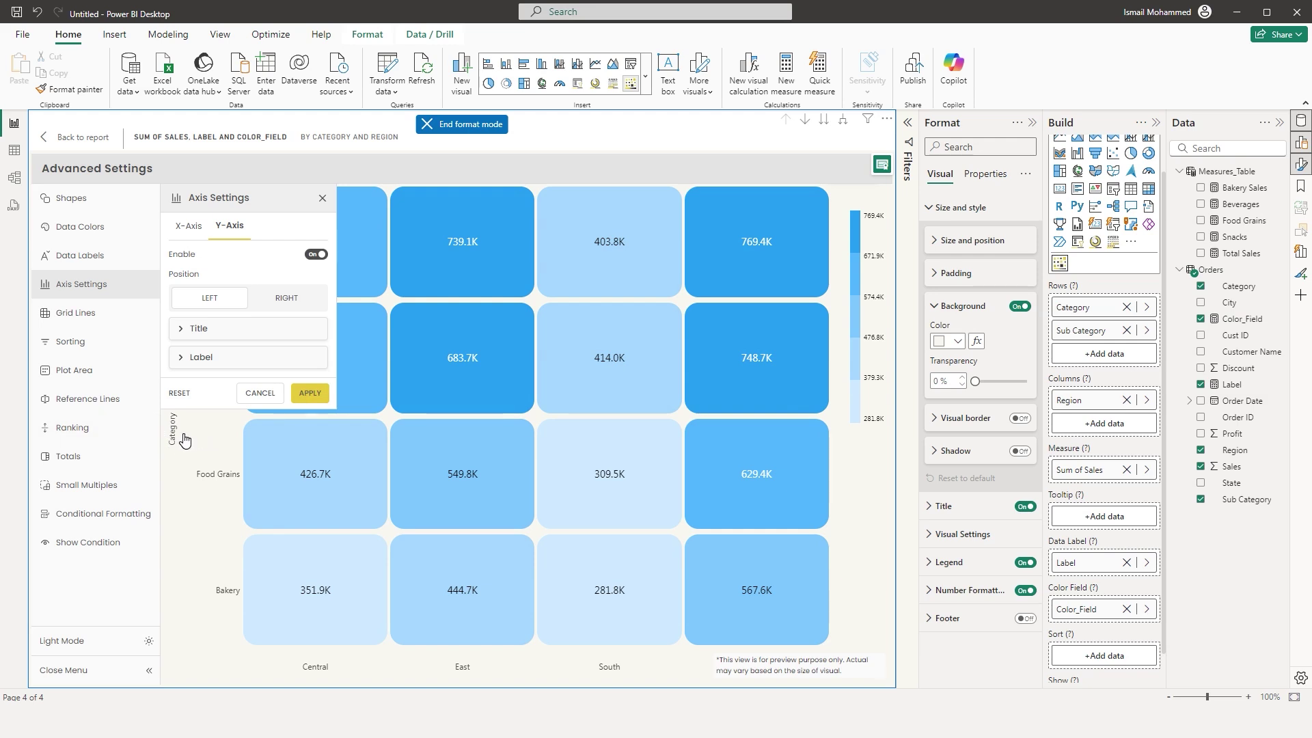
left_click(287, 301)
left_click(310, 395)
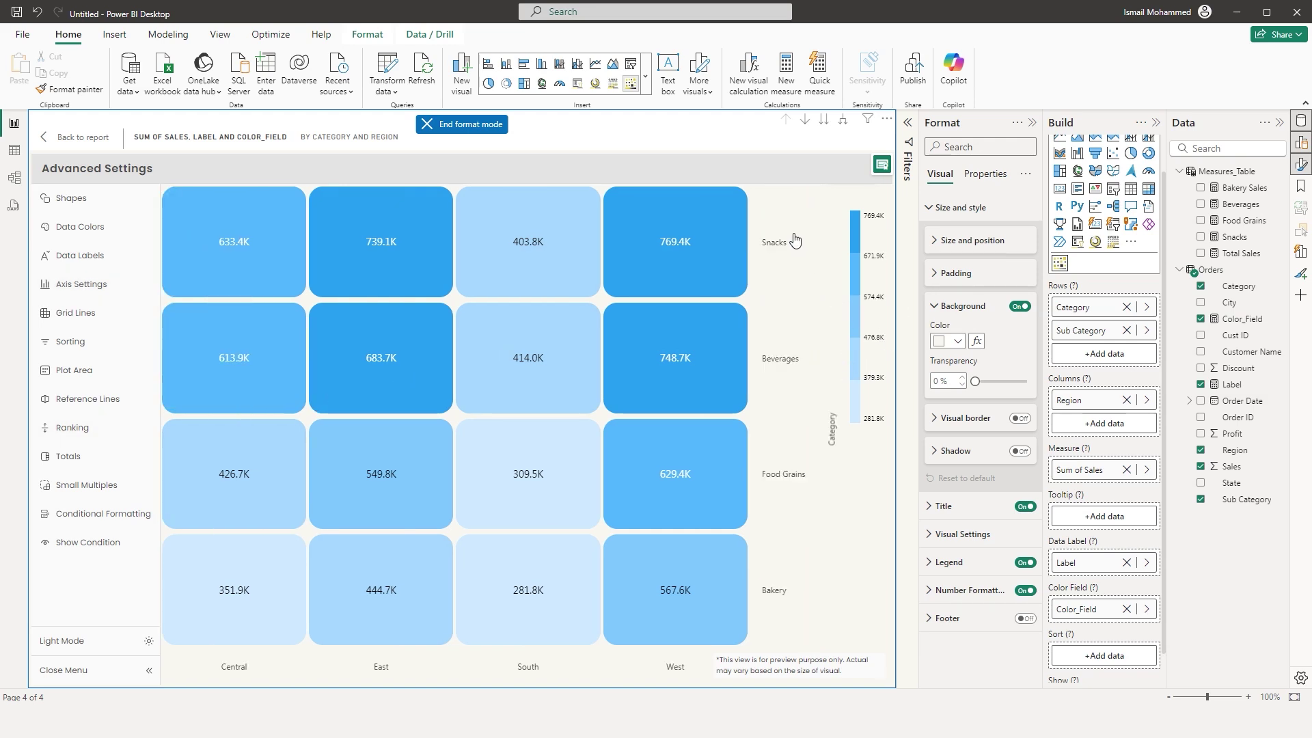
- Turn the X-axis Auto Title back on to restore the Region title
left_click(102, 285)
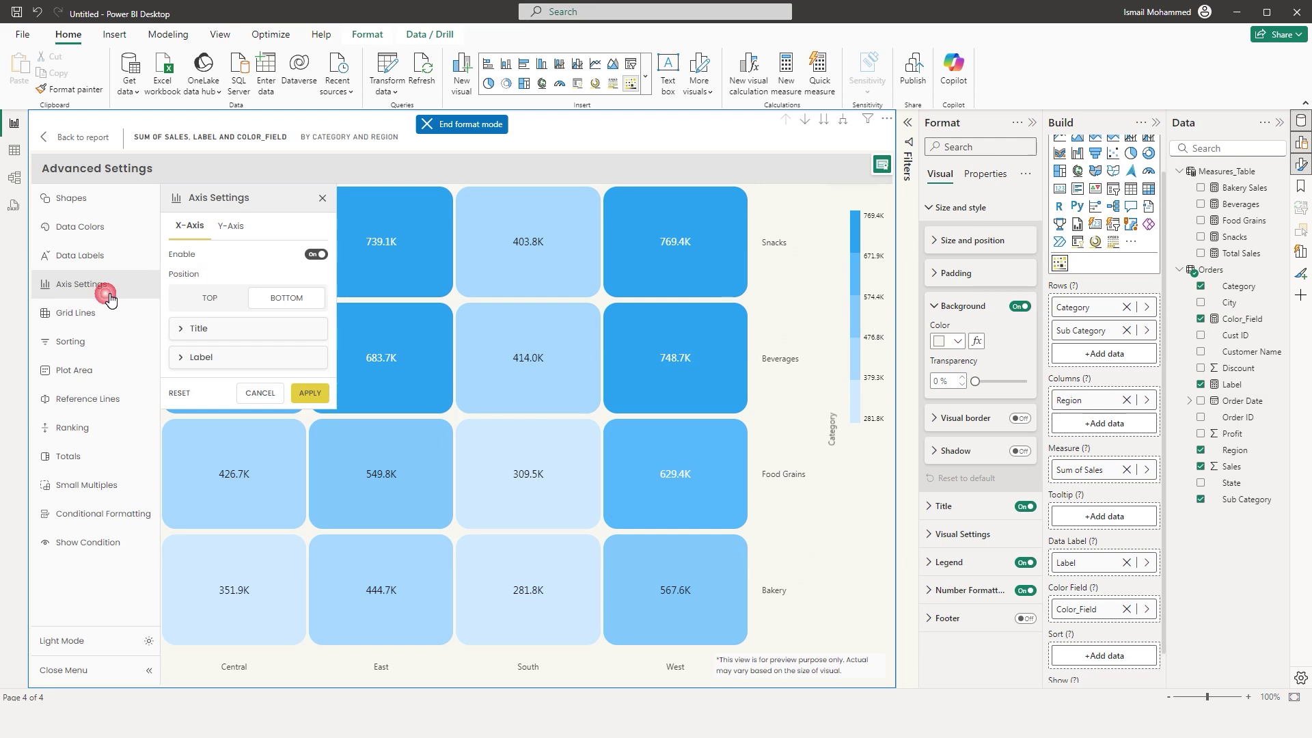
left_click(190, 331)
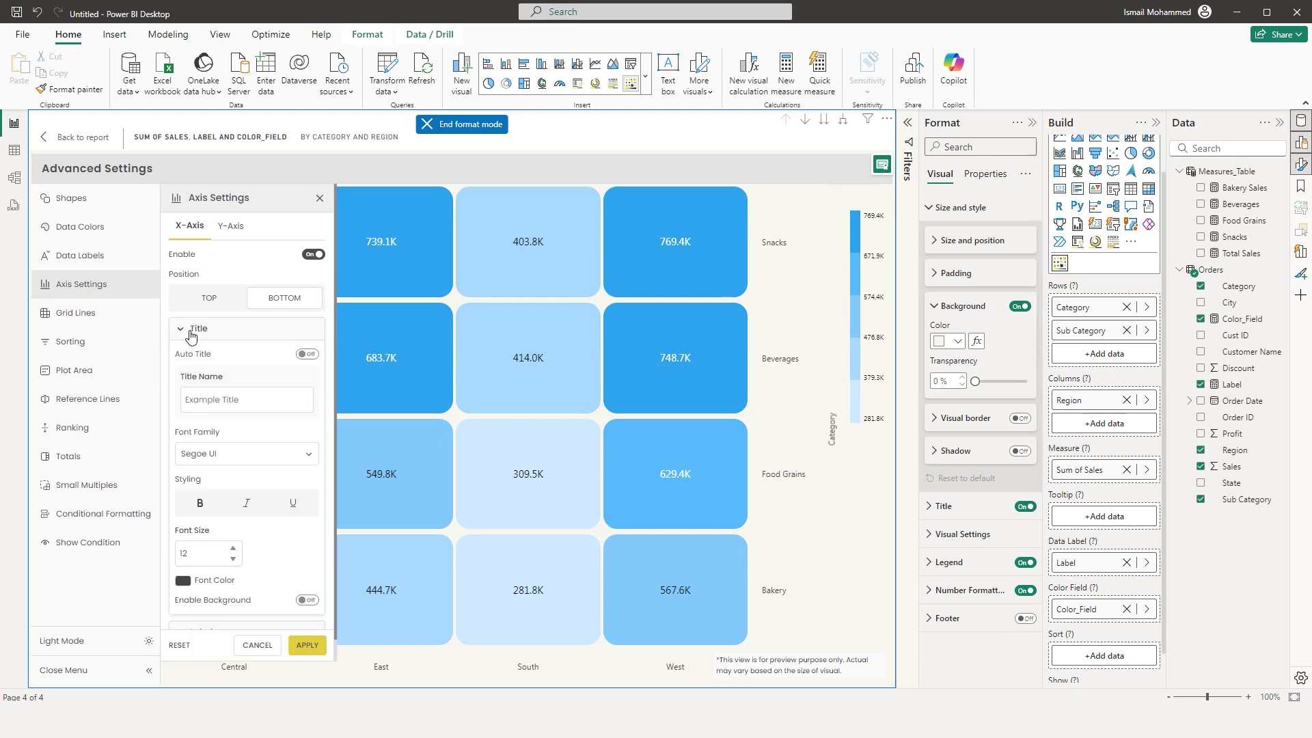
left_click(302, 355)
left_click(311, 612)
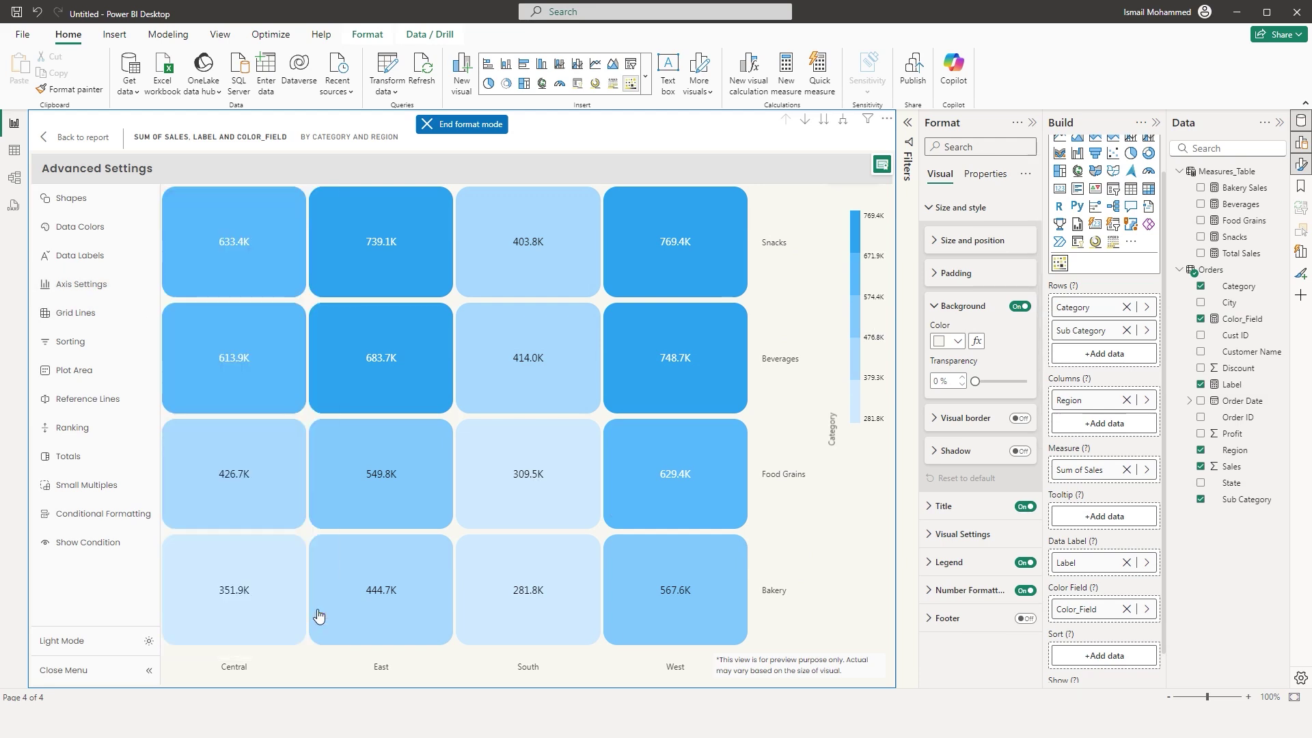
- Review the Y-axis Title and Label options
left_click(86, 281)
left_click(183, 331)
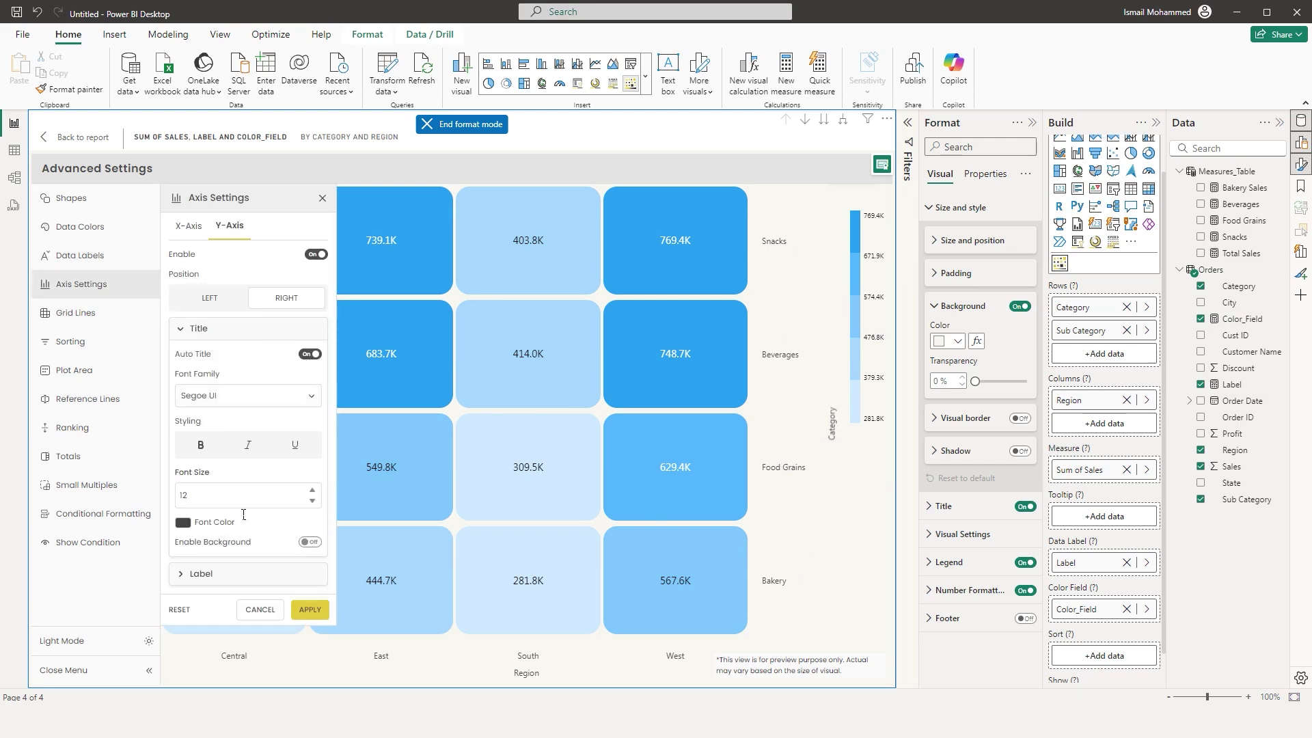
left_click(195, 574)
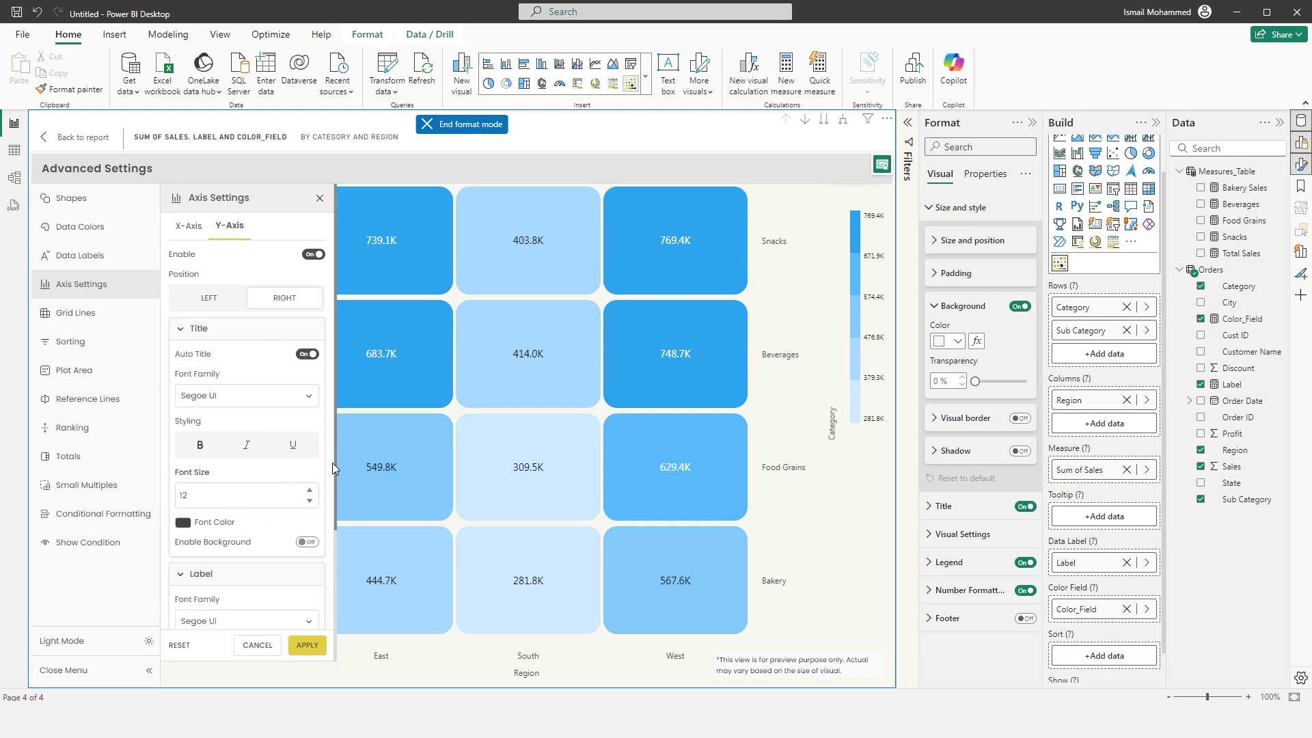
left_click_drag(335, 463, 333, 593)
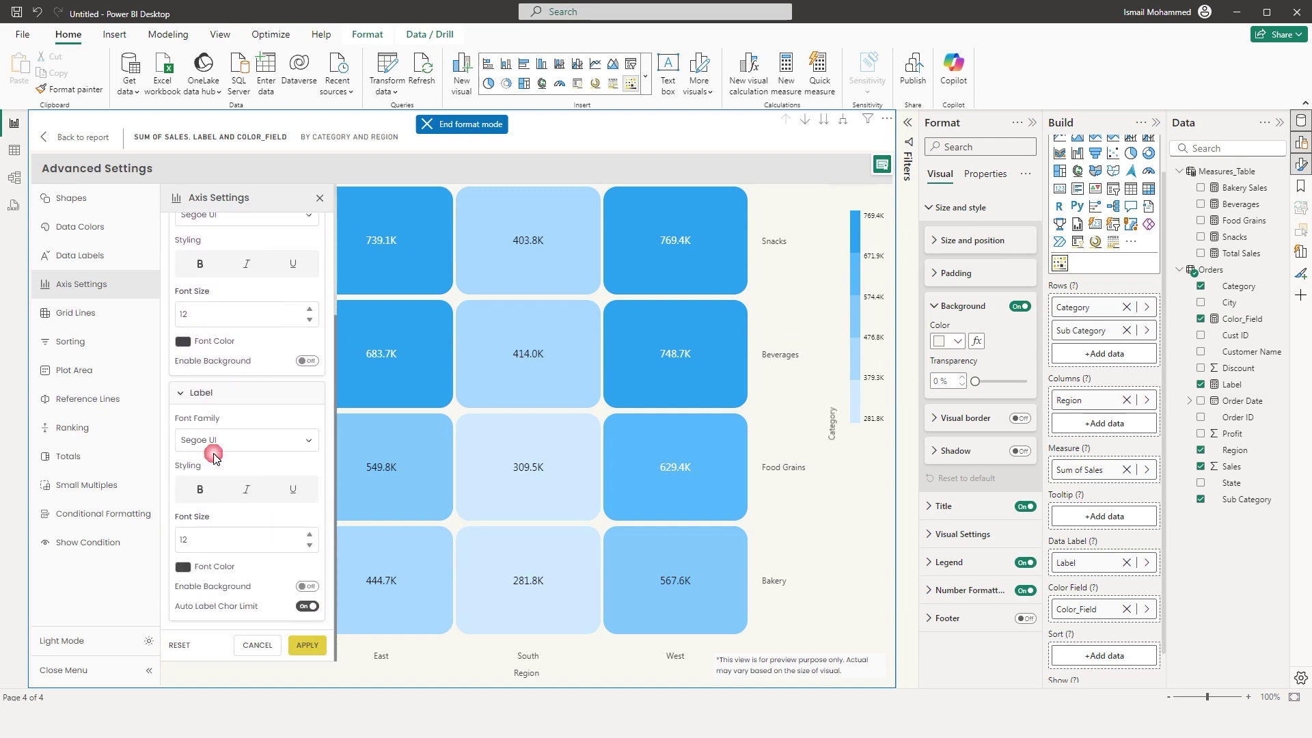
- Set the cell Shape Type to Fixed so squares size by sales
left_click(65, 316)
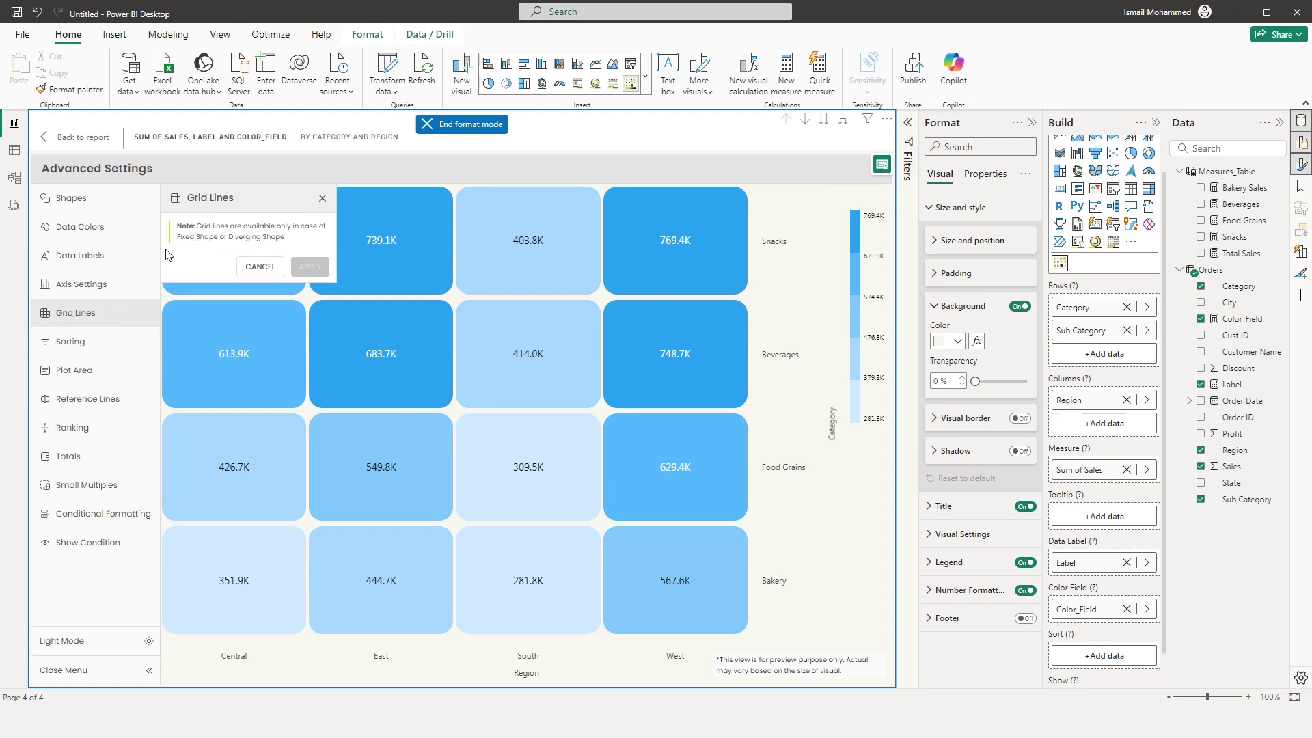
left_click(84, 204)
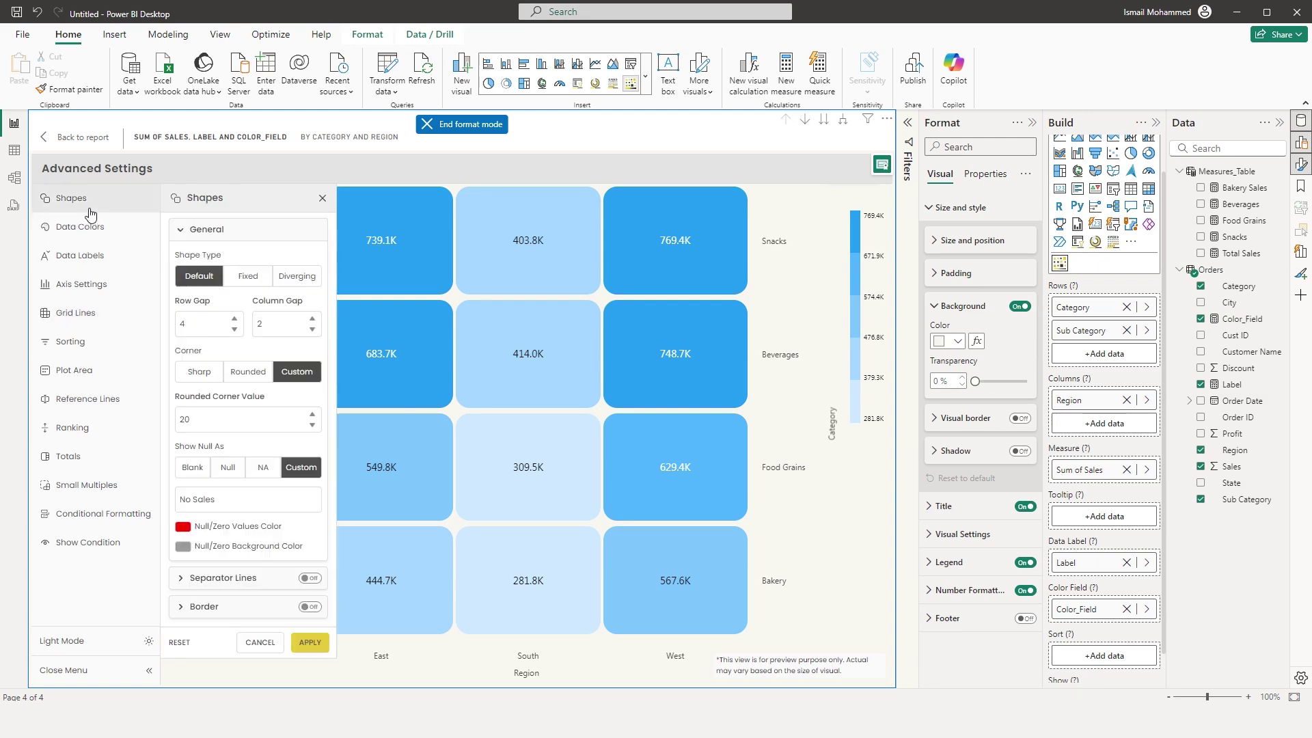
left_click(249, 277)
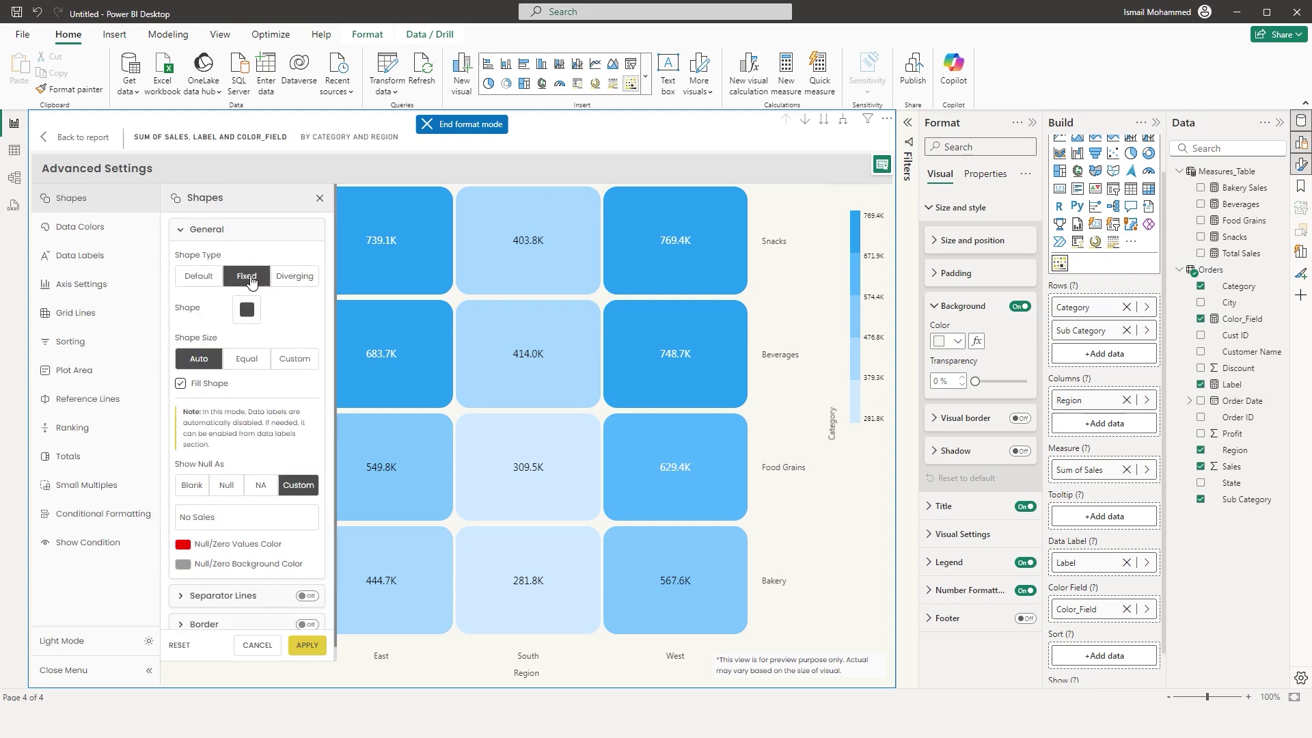
left_click(295, 645)
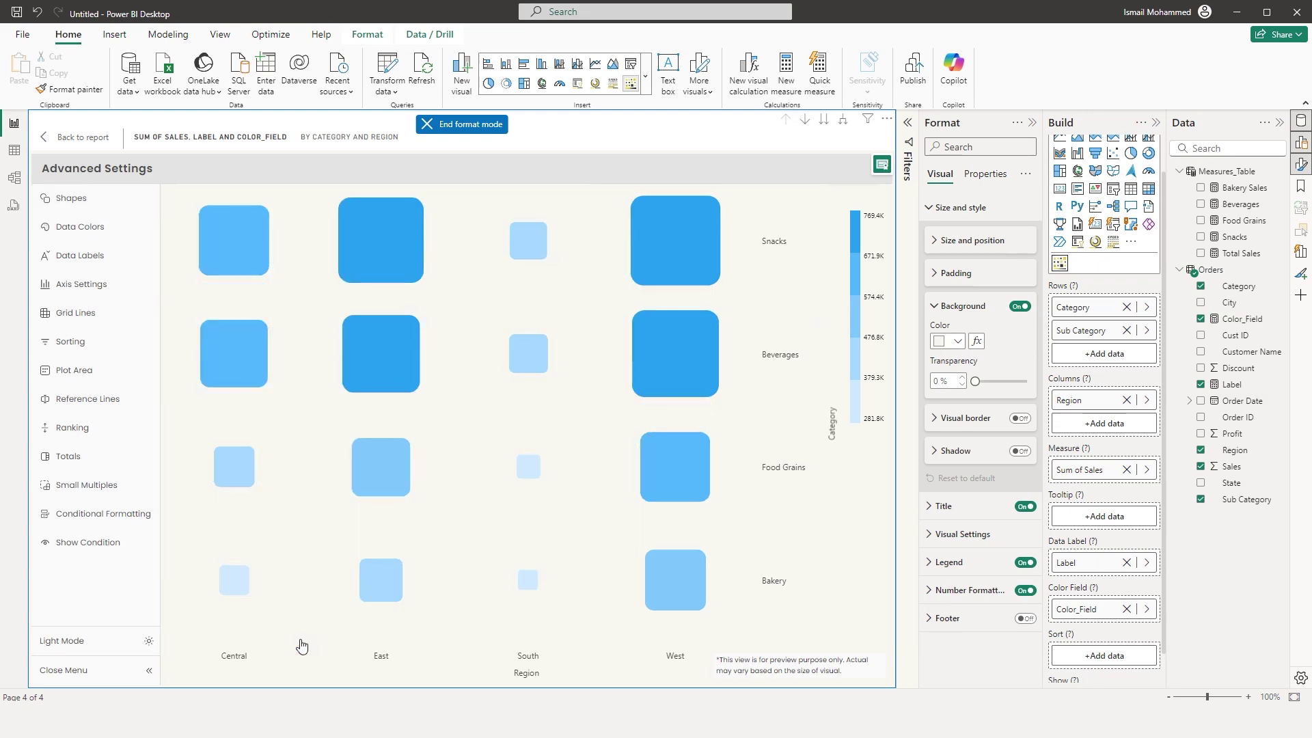
left_click(77, 314)
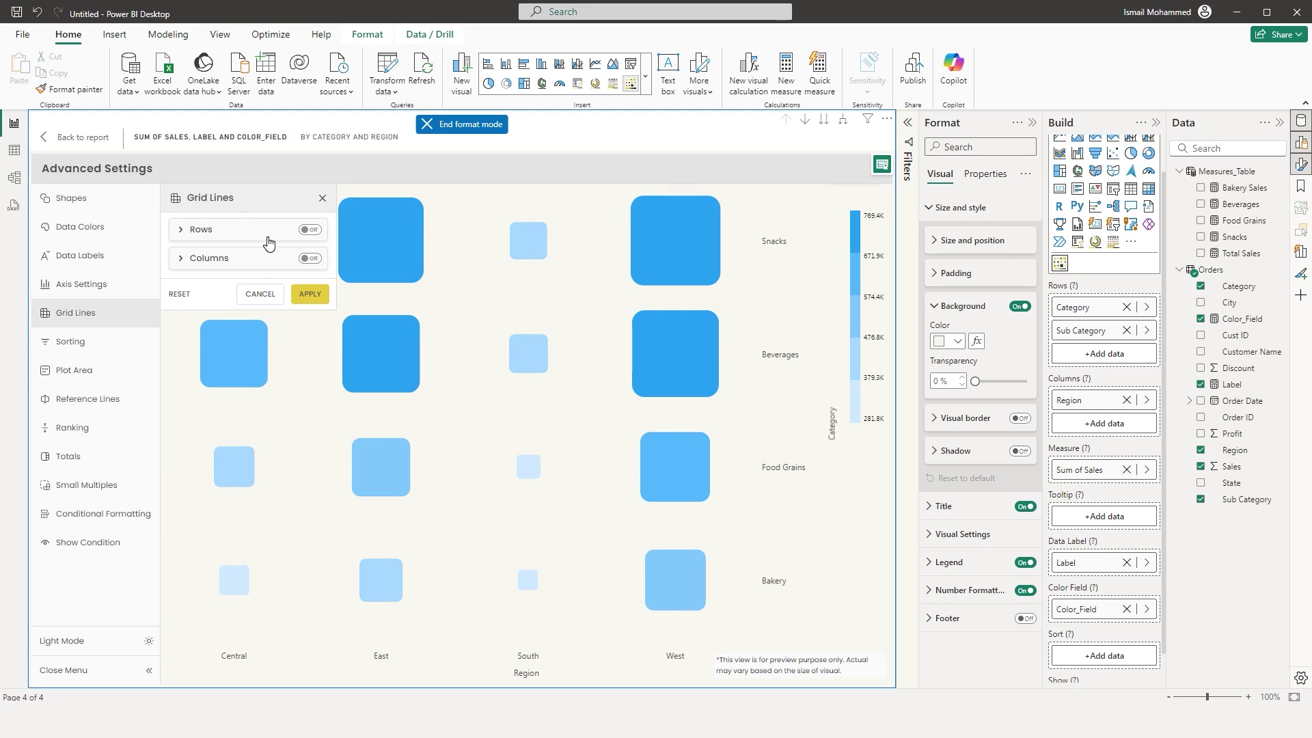
- Add solid row grid lines of width 2 in teal 426871
left_click(309, 231)
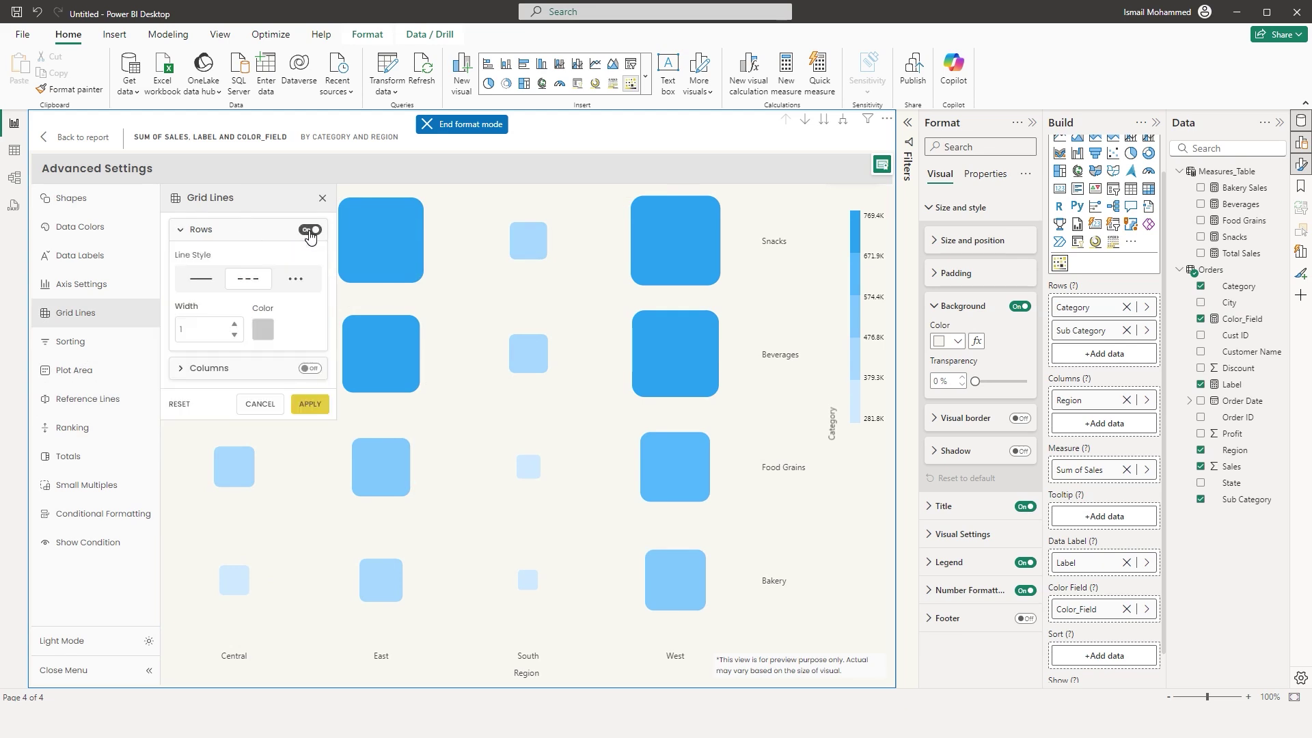
left_click(198, 281)
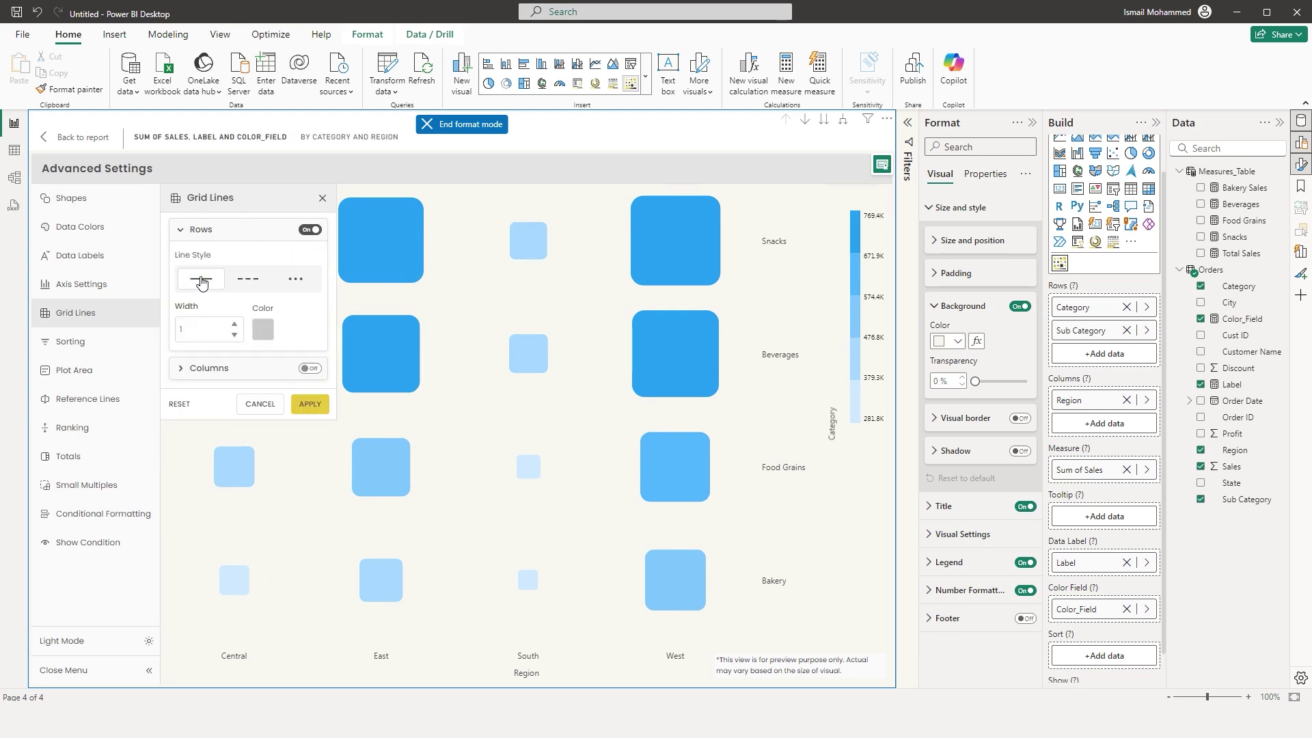
left_click(234, 325)
left_click(262, 330)
left_click(389, 523)
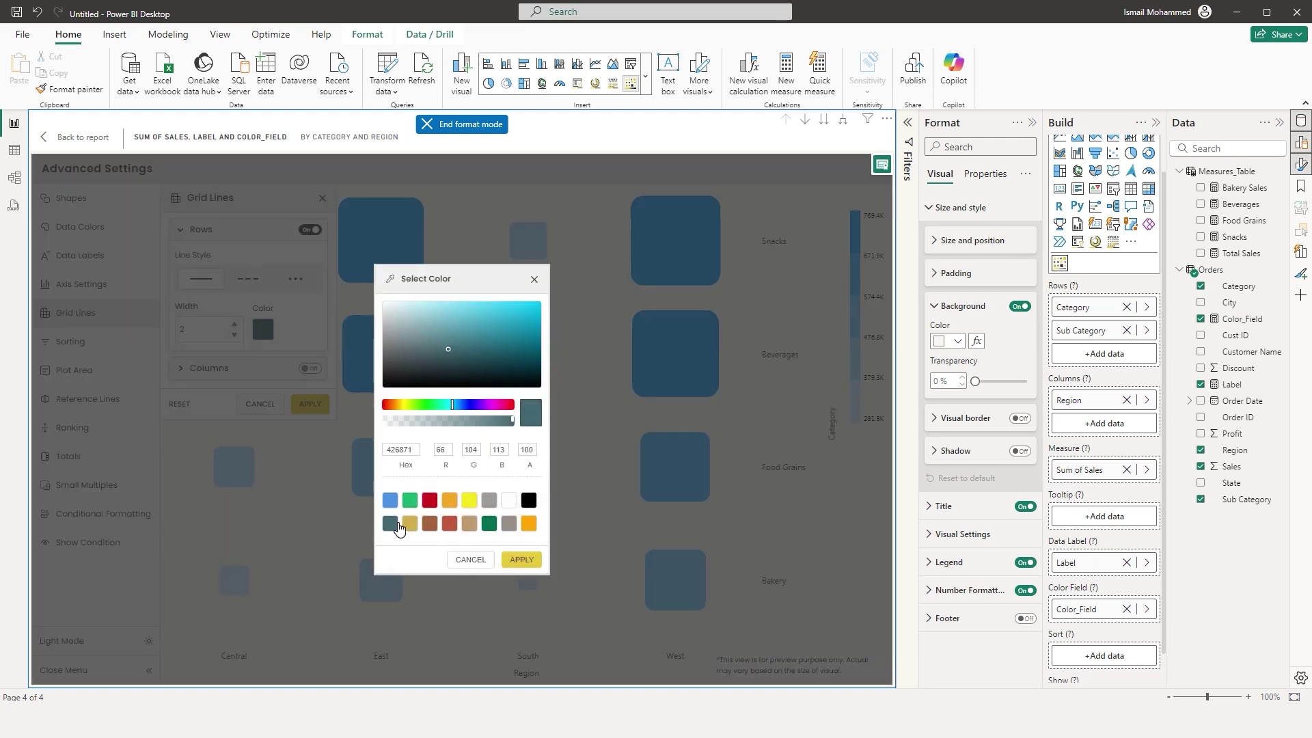
left_click(516, 561)
left_click(306, 404)
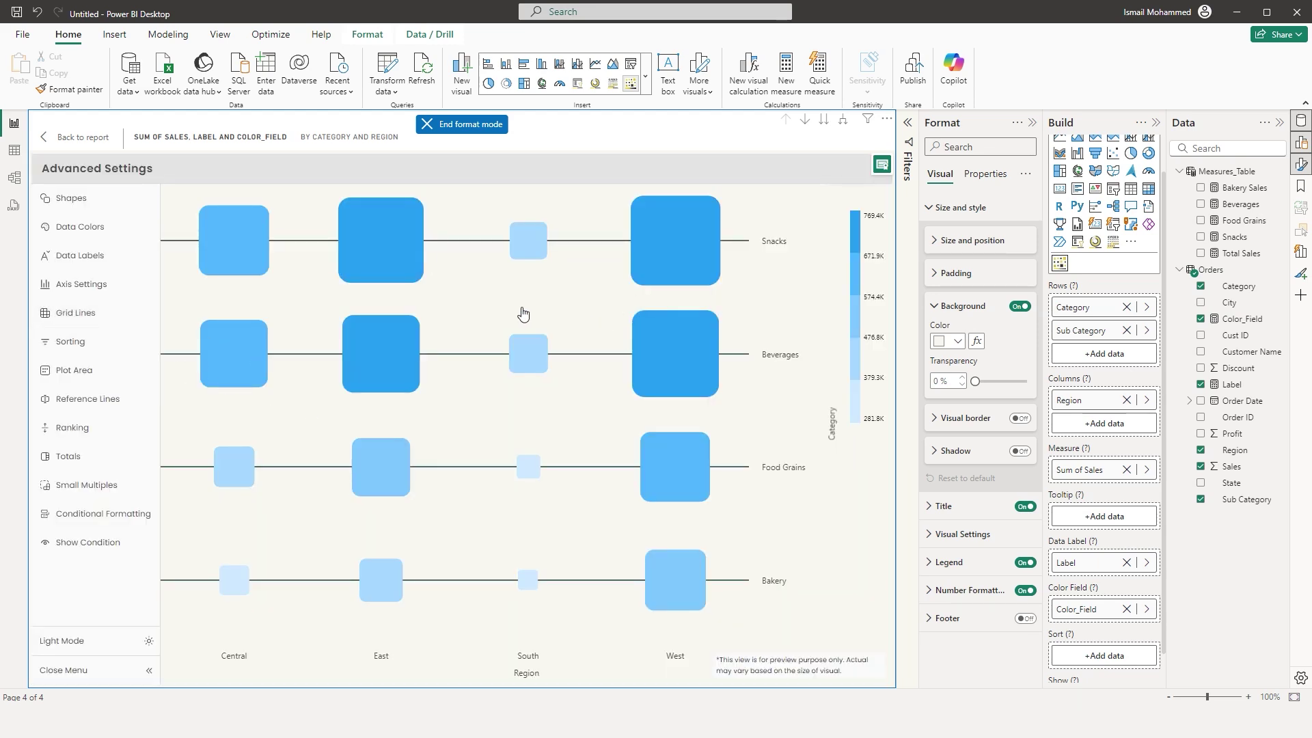
- Add yellow dashed column grid lines of width 2 between the region columns
left_click(75, 313)
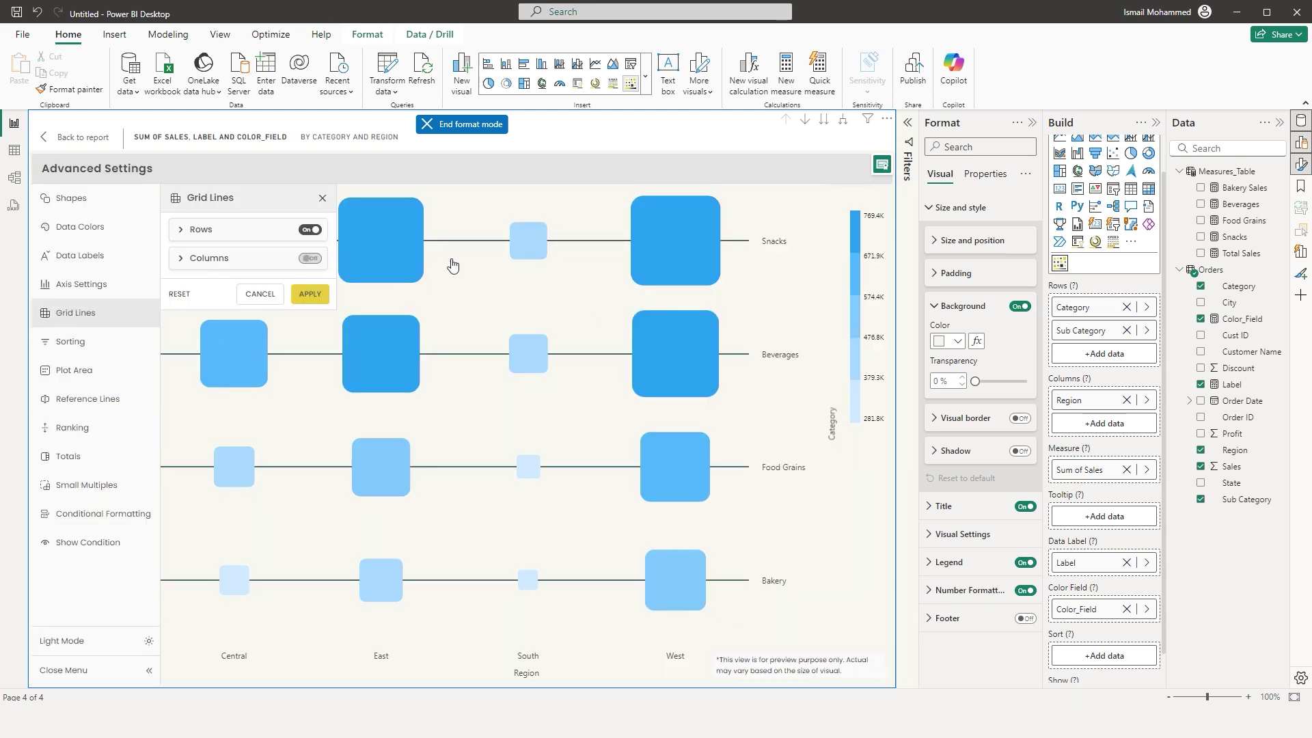
left_click(312, 259)
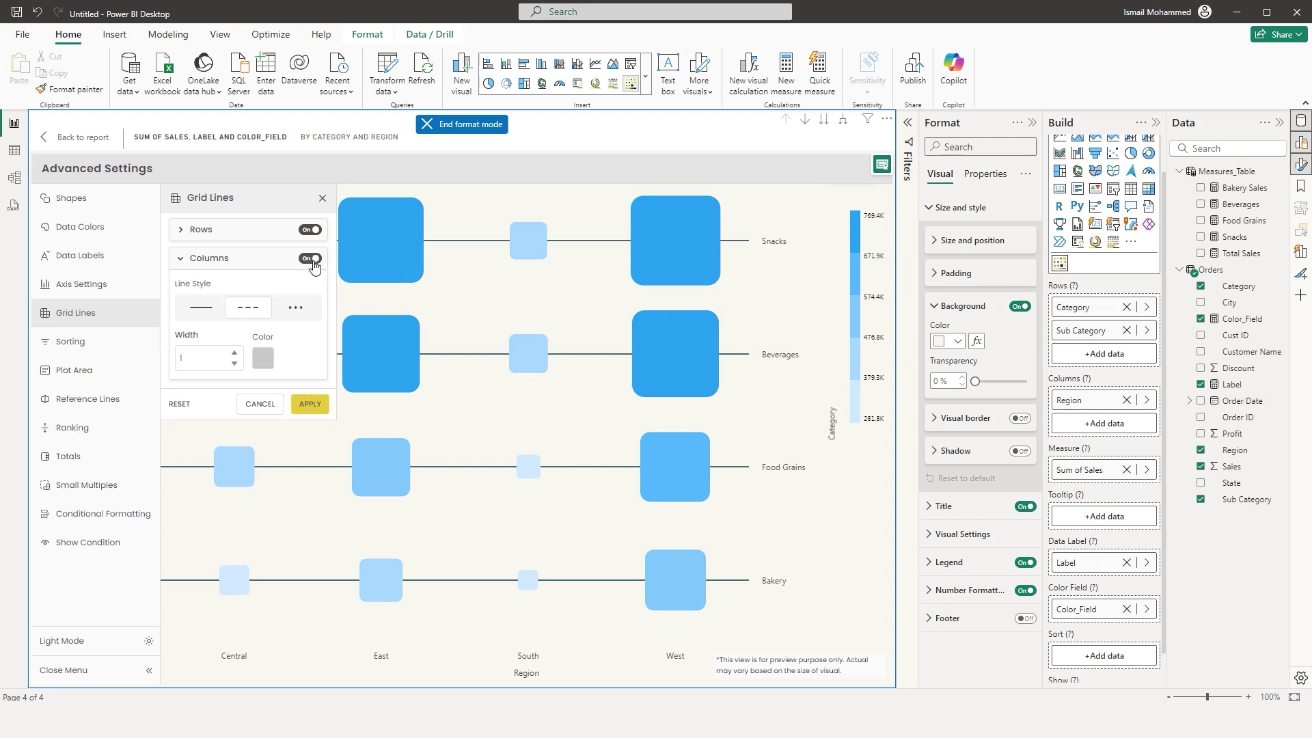
left_click(261, 316)
left_click(235, 353)
left_click(263, 362)
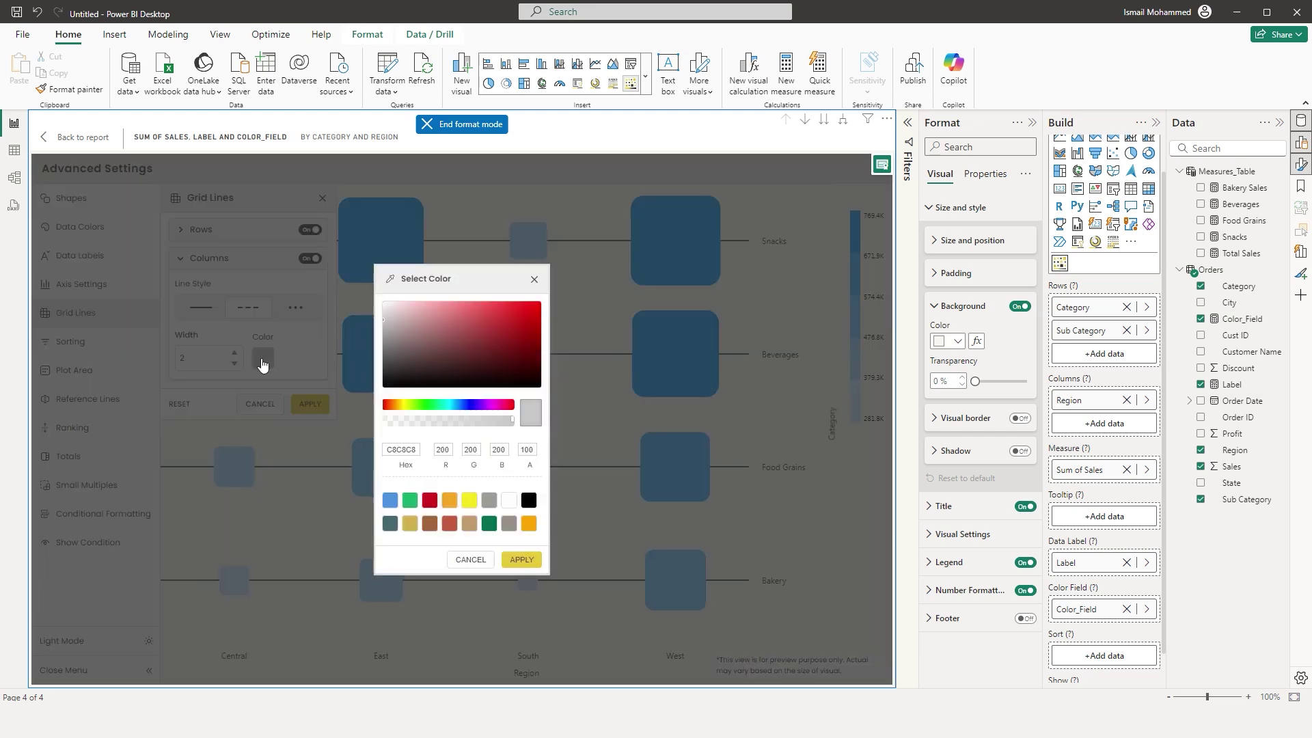
left_click(469, 502)
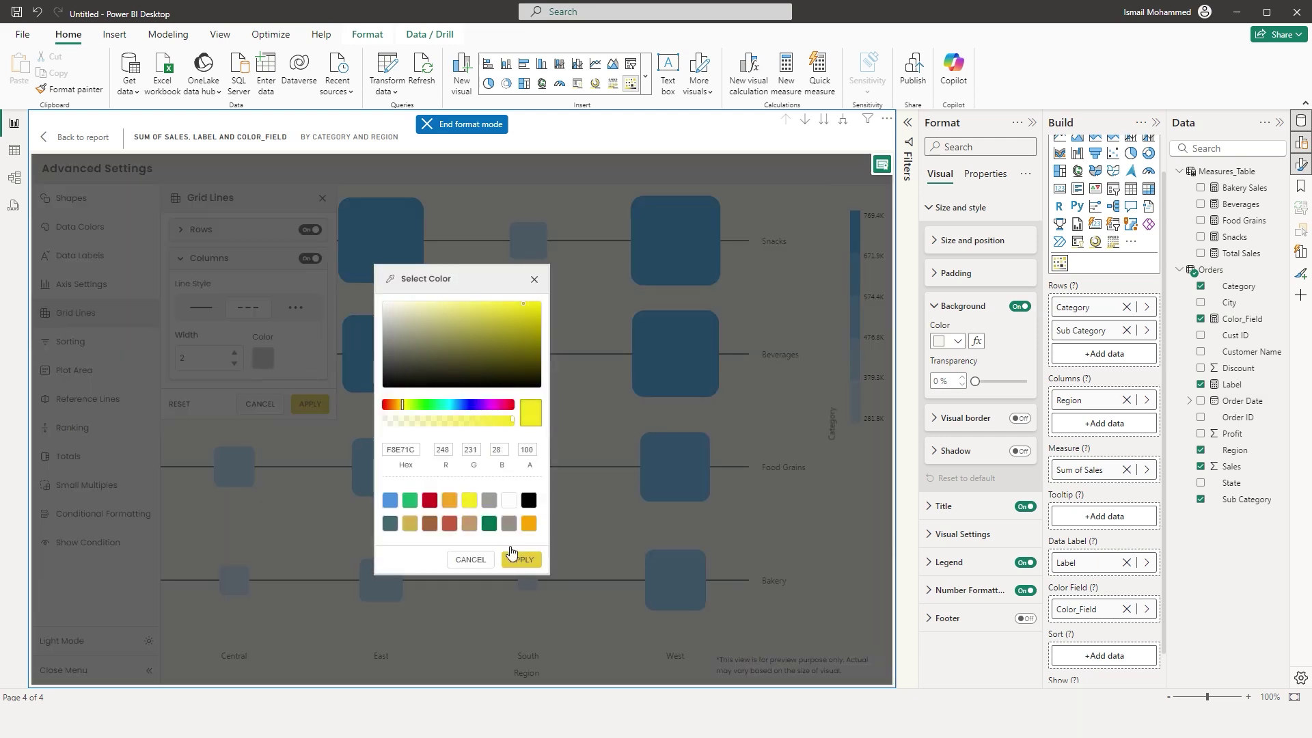
left_click(521, 559)
left_click(311, 405)
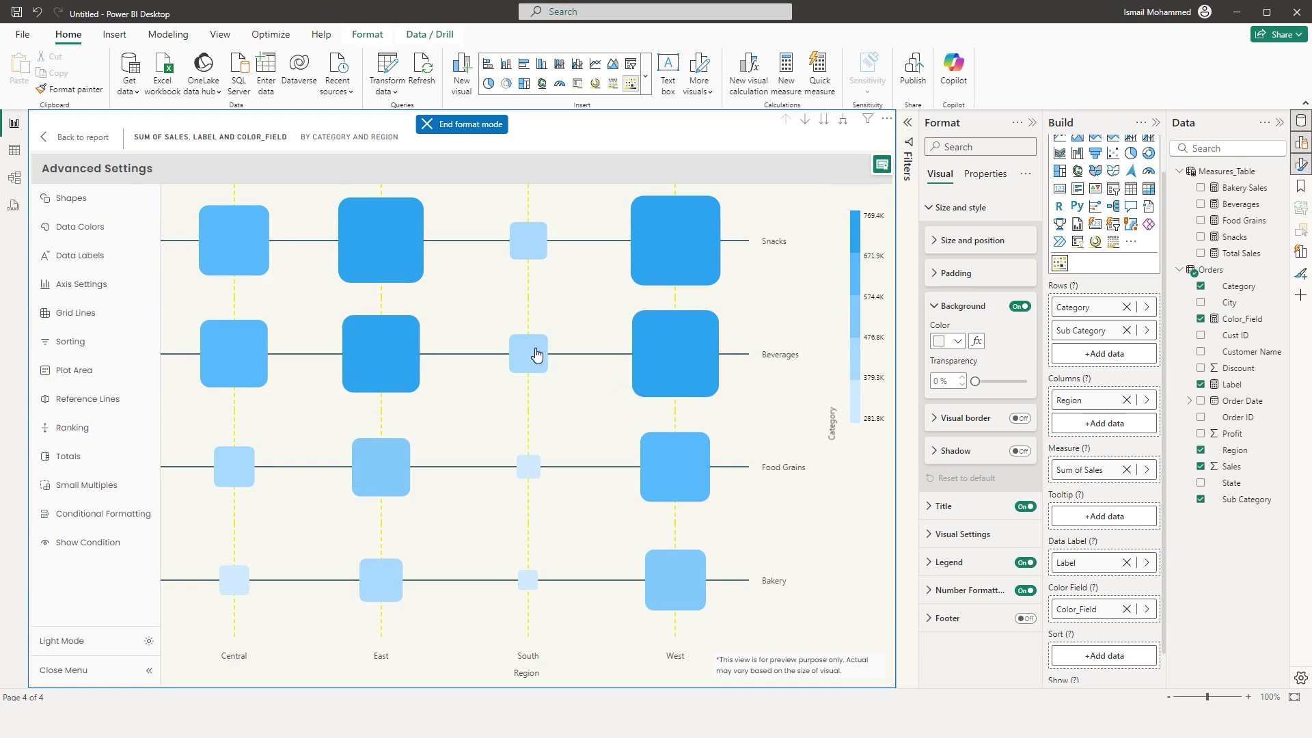
left_click(96, 313)
left_click(77, 350)
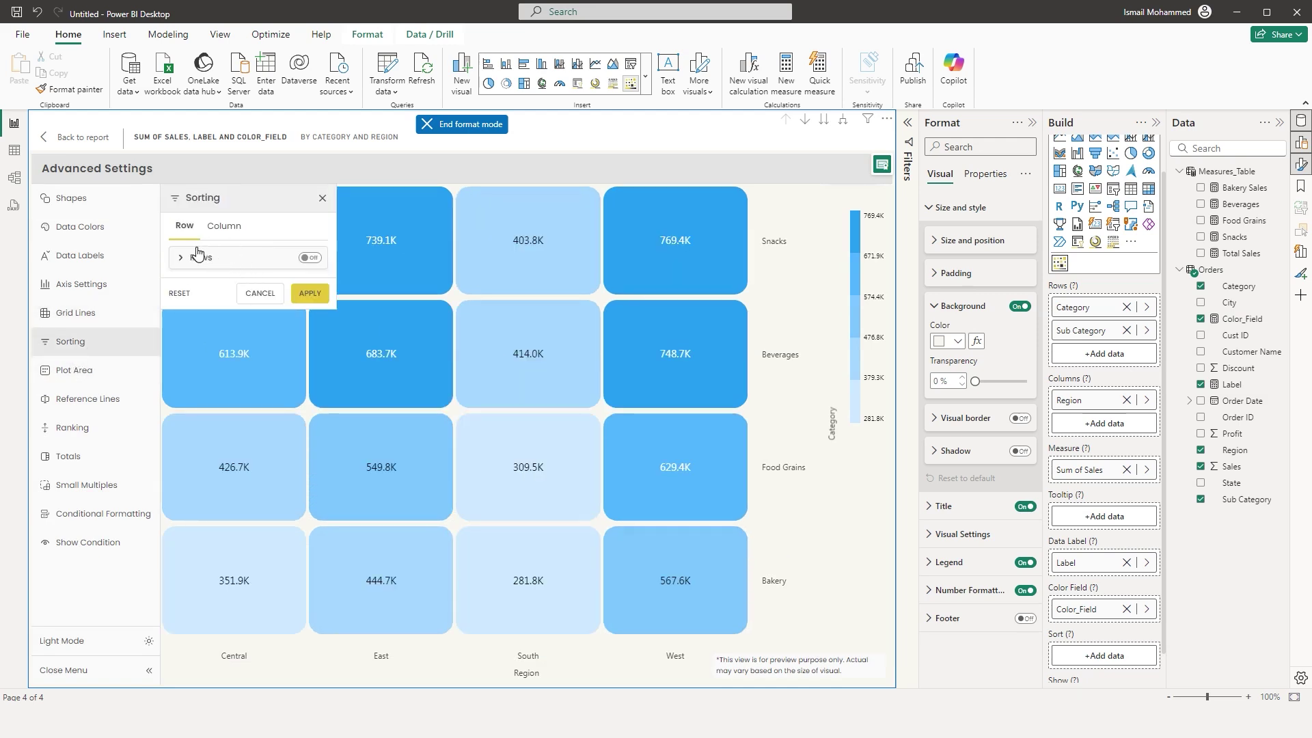
- Sort the rows by Category with the Ascending option, giving Snacks, Food Grains, Beverages, Bakery
left_click(304, 258)
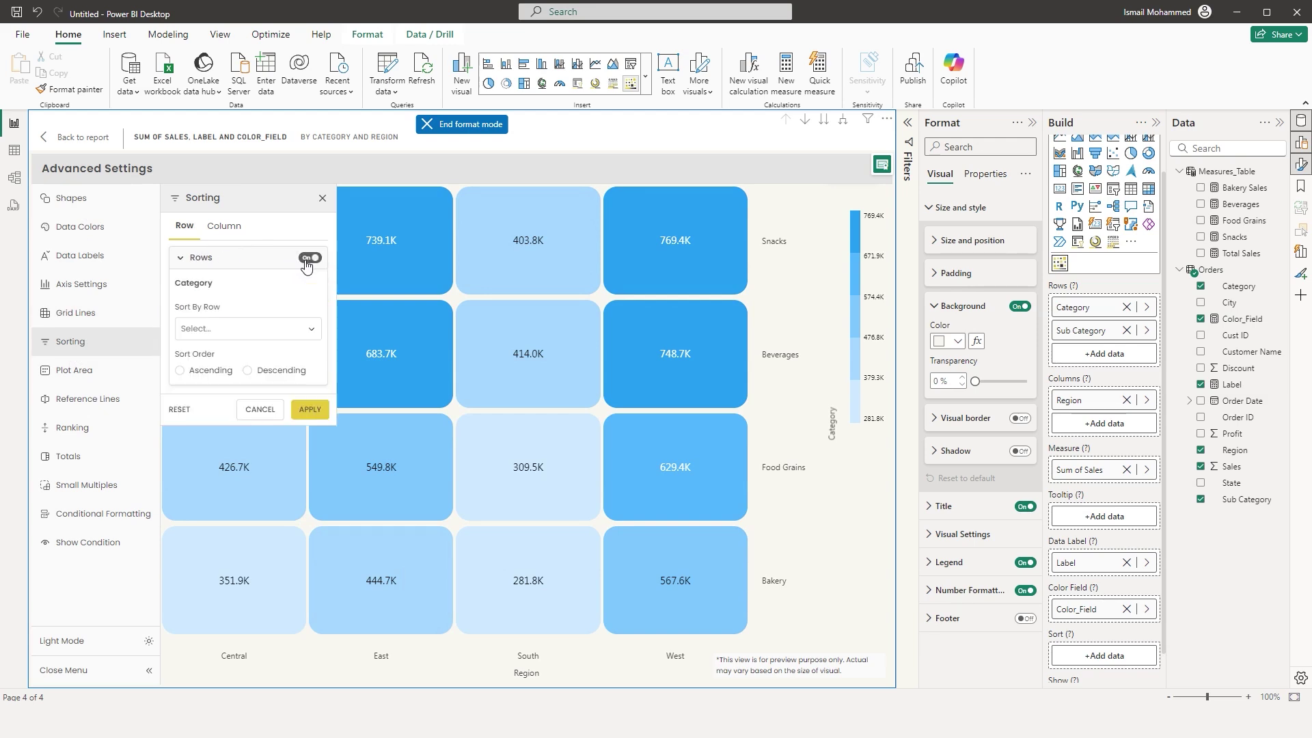
left_click(231, 329)
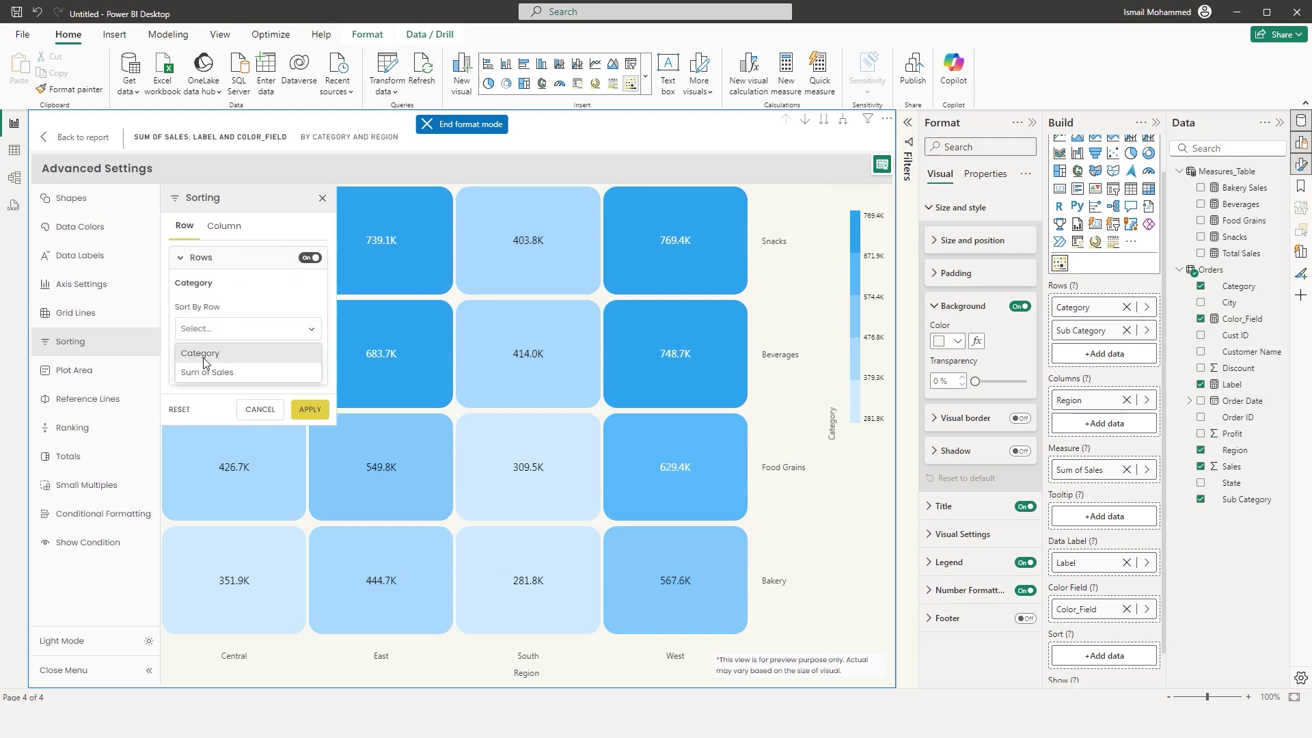
left_click(215, 353)
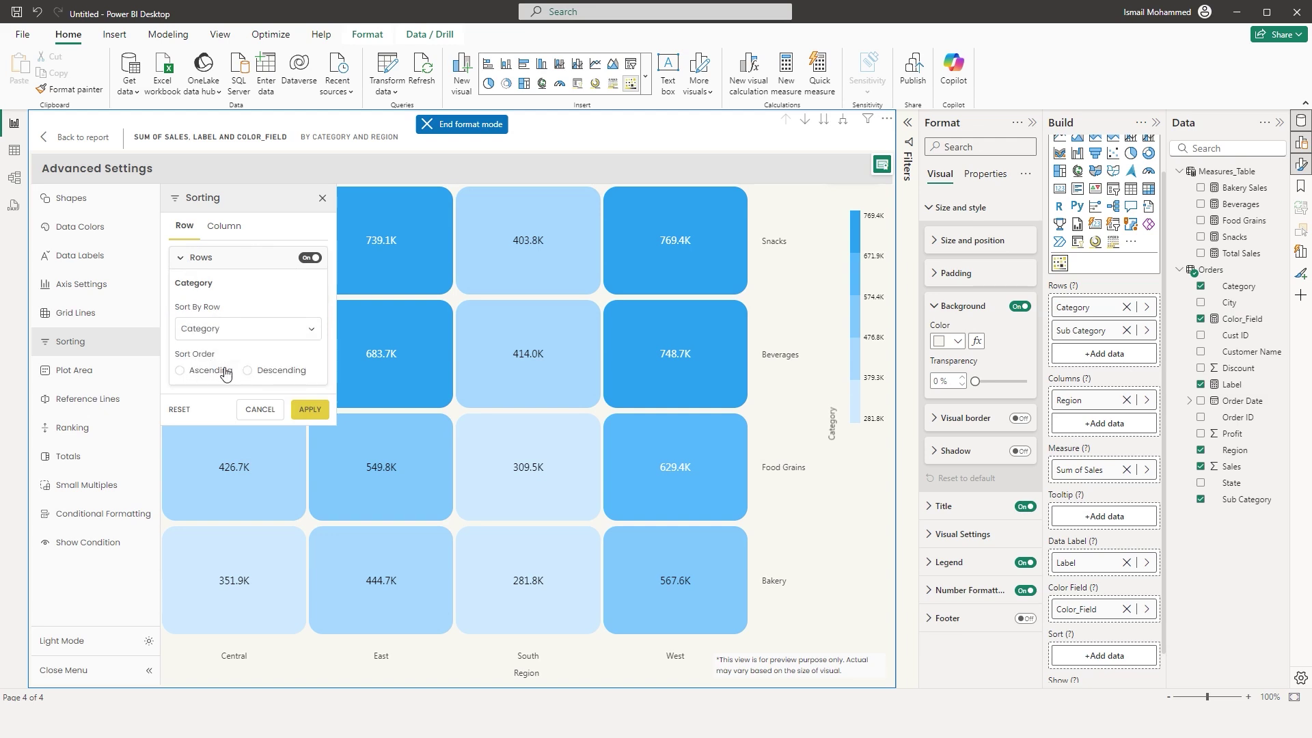
left_click(210, 371)
left_click(309, 412)
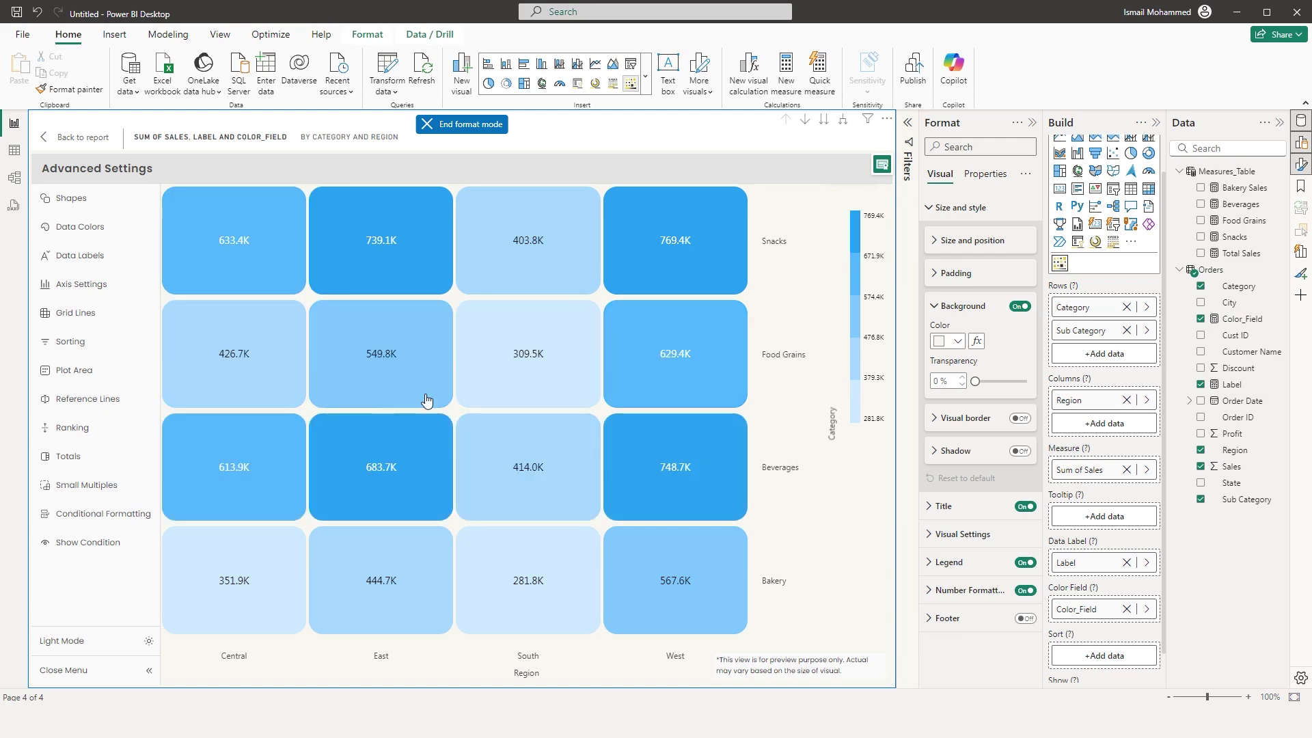
- Enable column sorting and choose Sum of Sales as the sort field
left_click(70, 342)
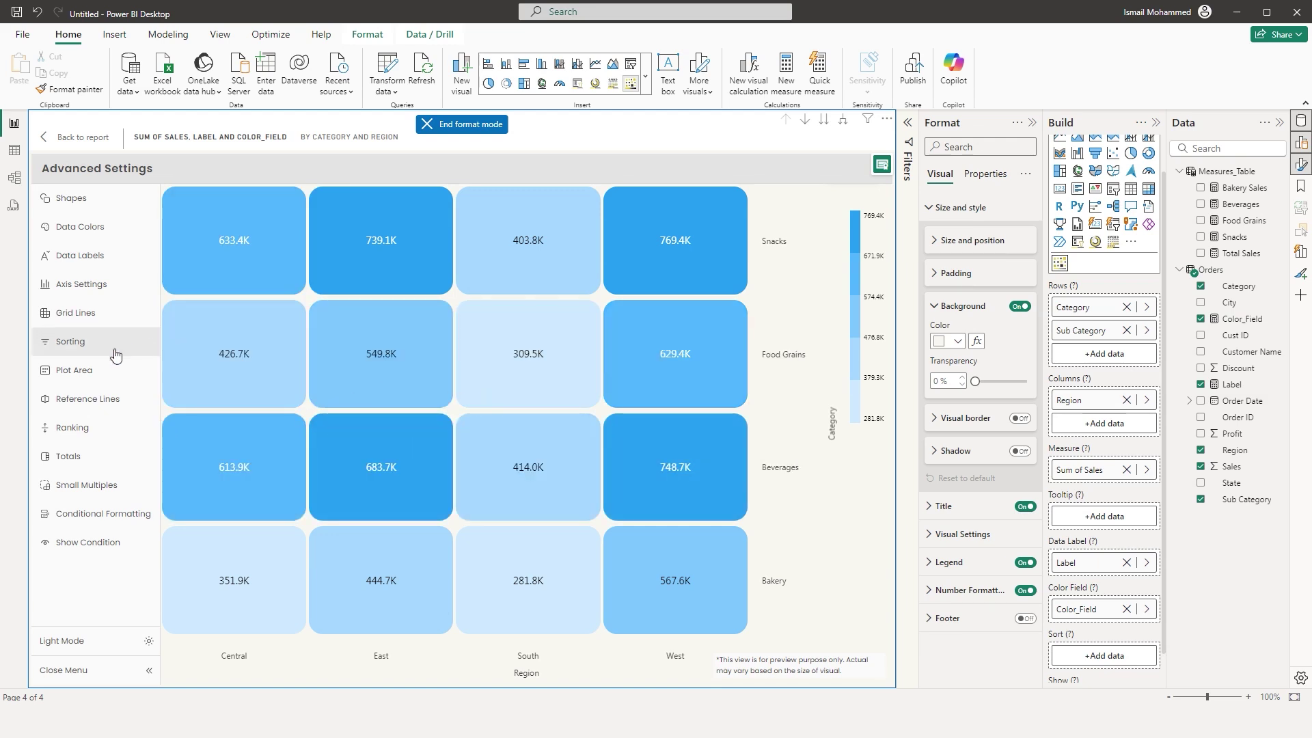
left_click(233, 229)
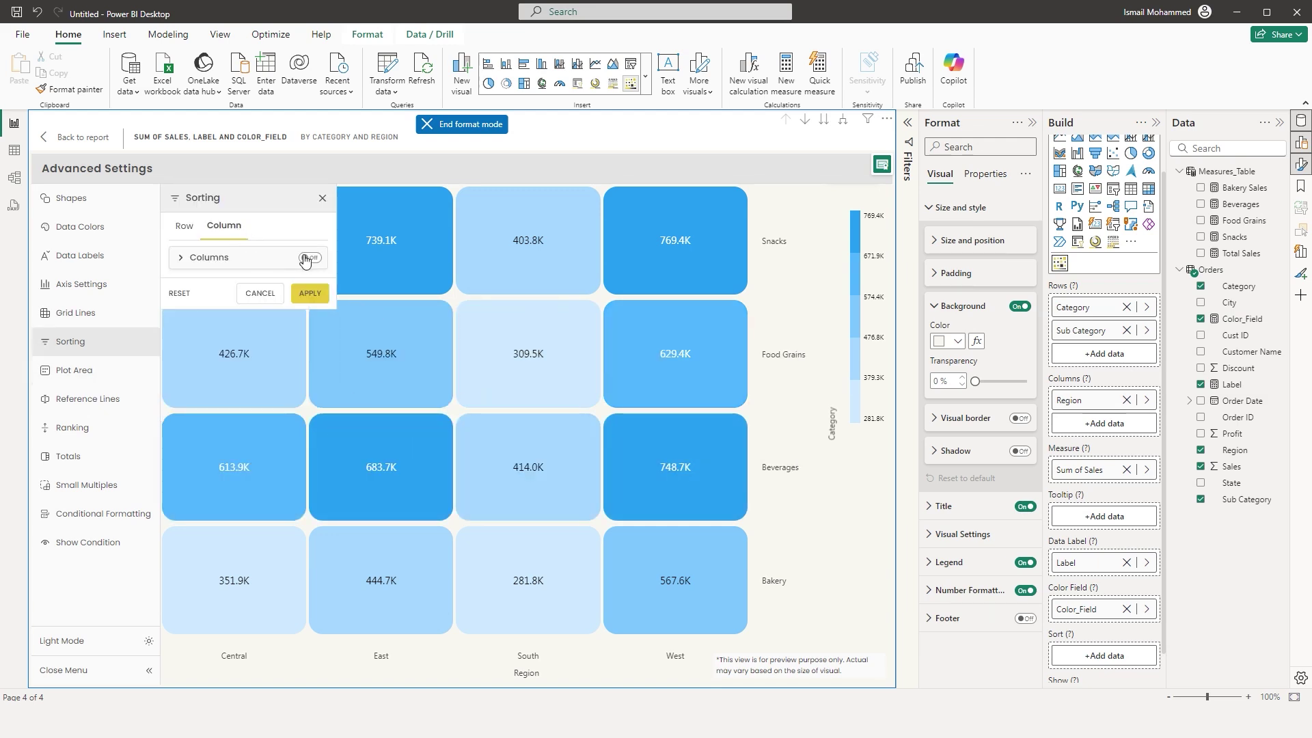
left_click(210, 330)
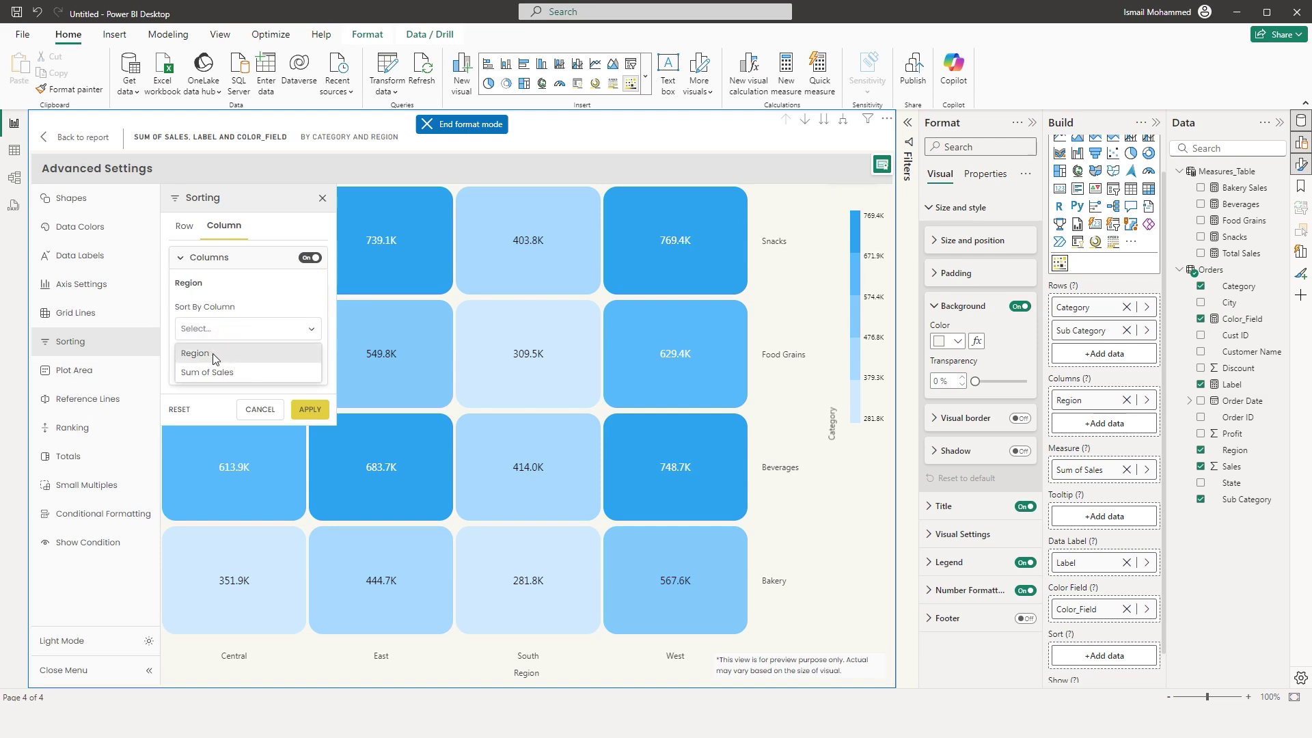
left_click(209, 372)
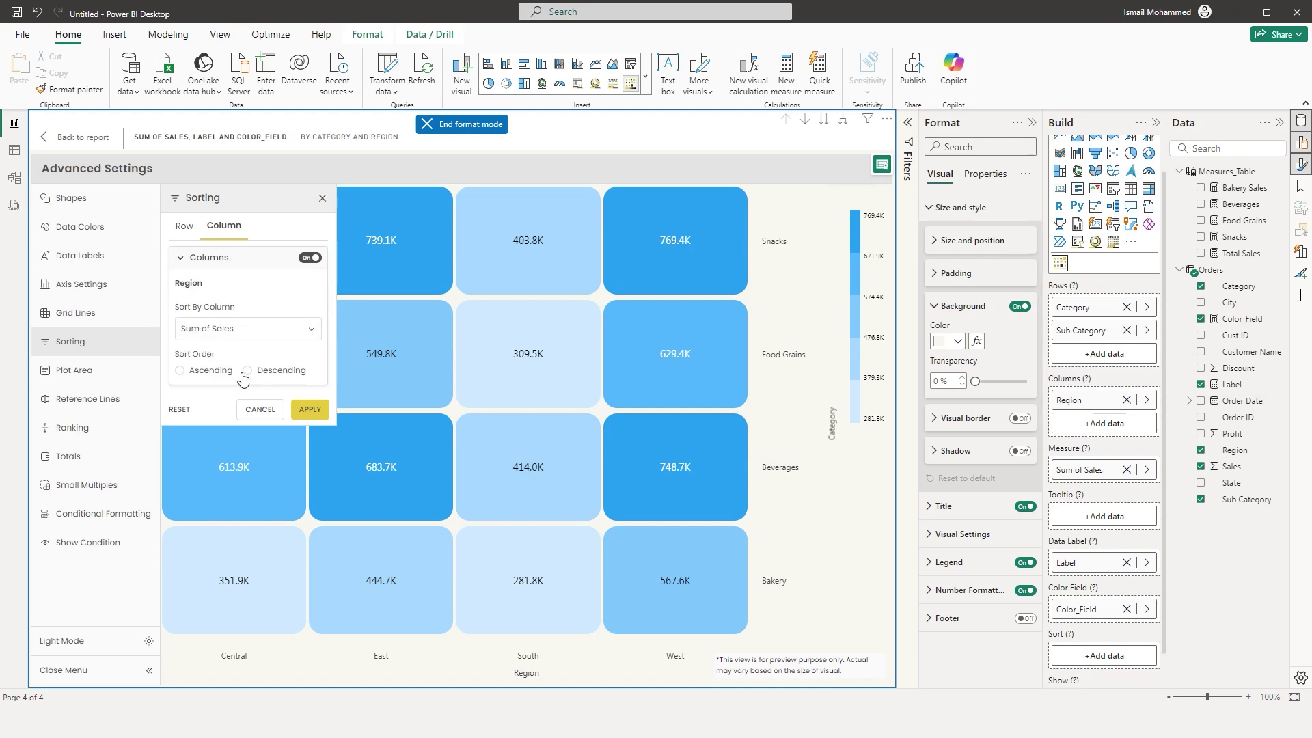
left_click(80, 375)
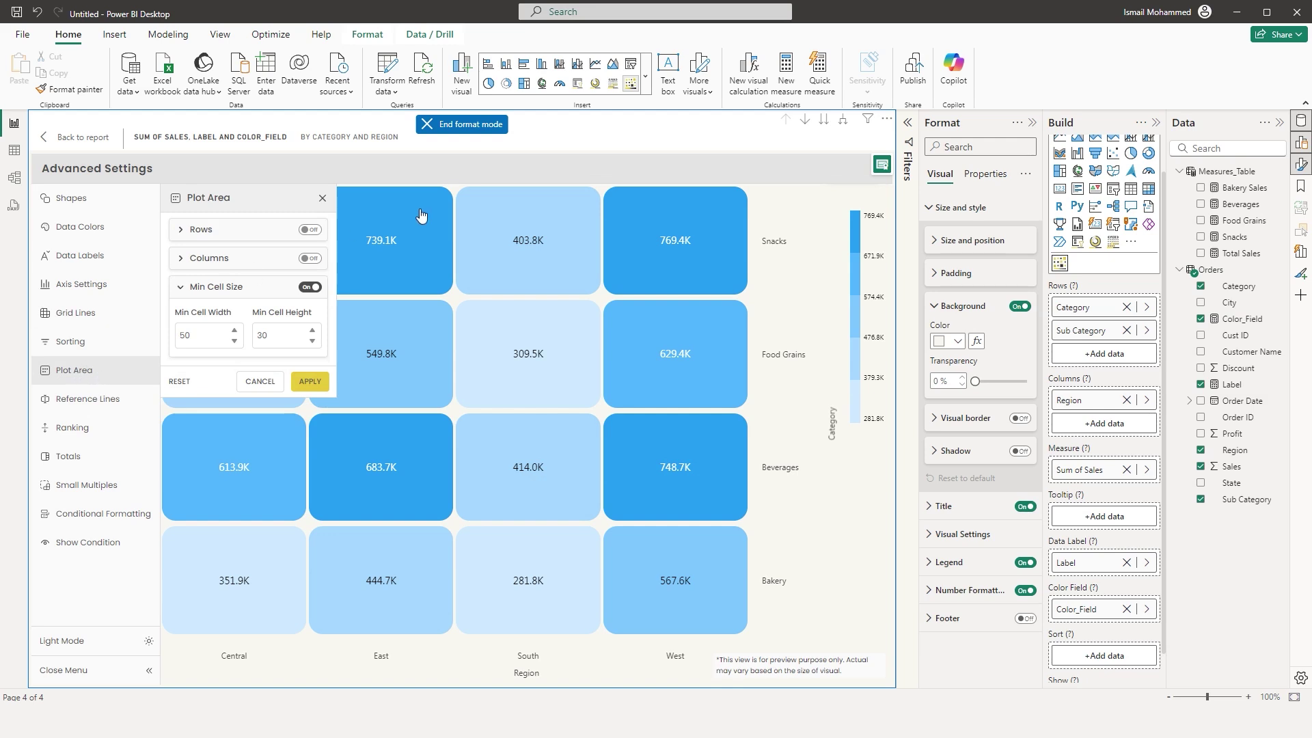
- Turn on a maximum row limit for the plot area, leaving three rows shown
left_click(310, 231)
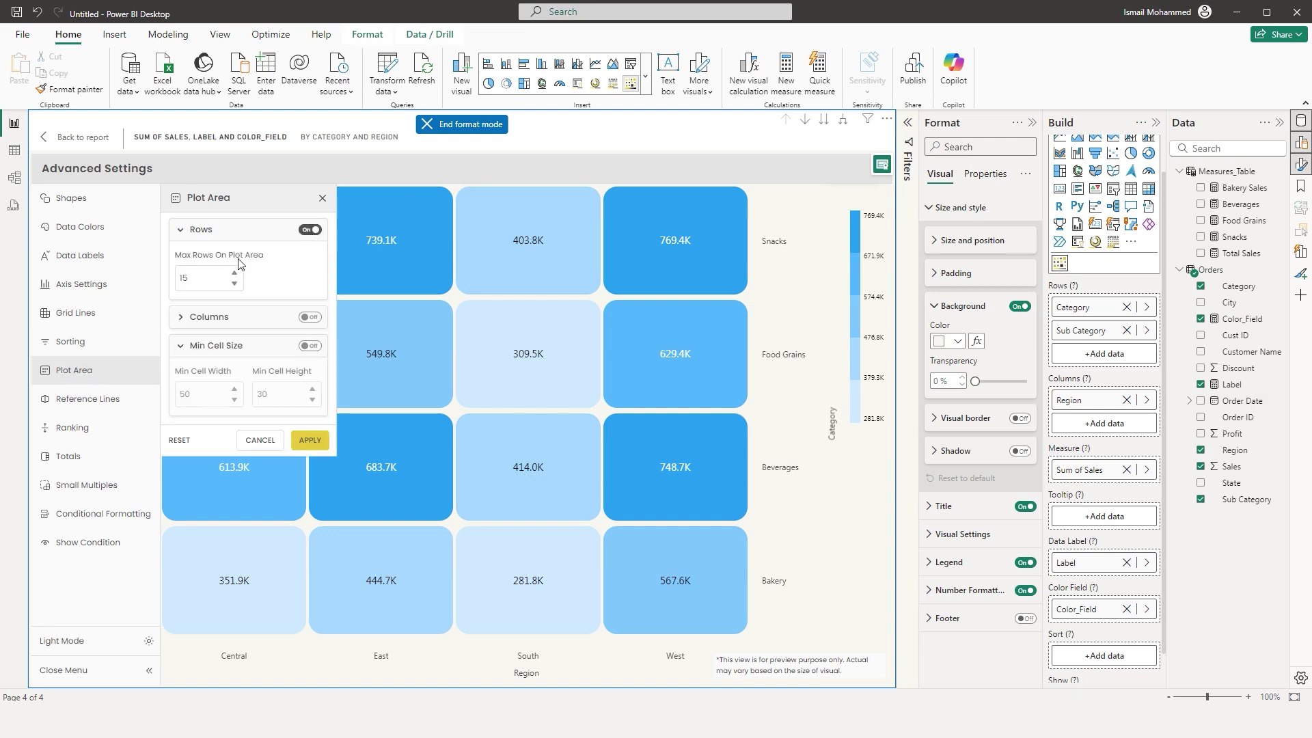
double_click(209, 274)
left_click(310, 440)
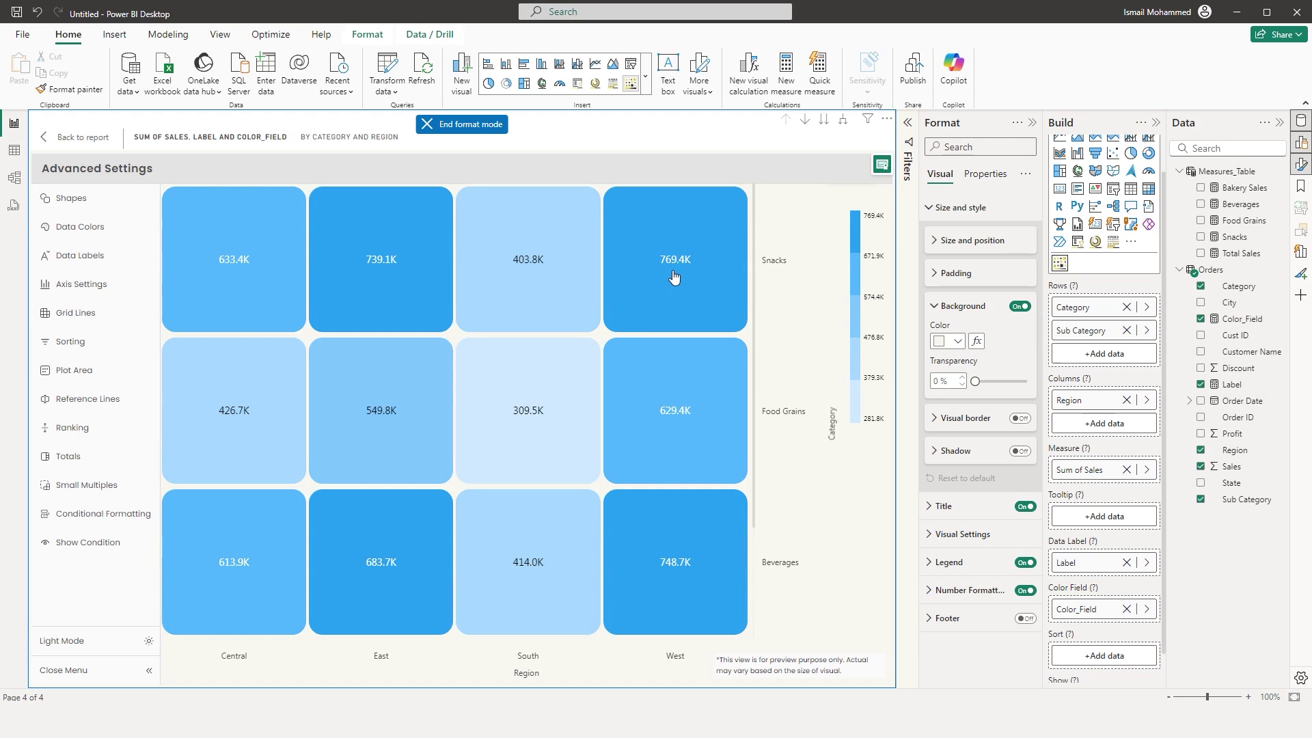
- Enable a column limit with Max Columns set to 2
left_click(80, 377)
left_click(191, 264)
left_click(310, 258)
left_click(244, 306)
type("2")
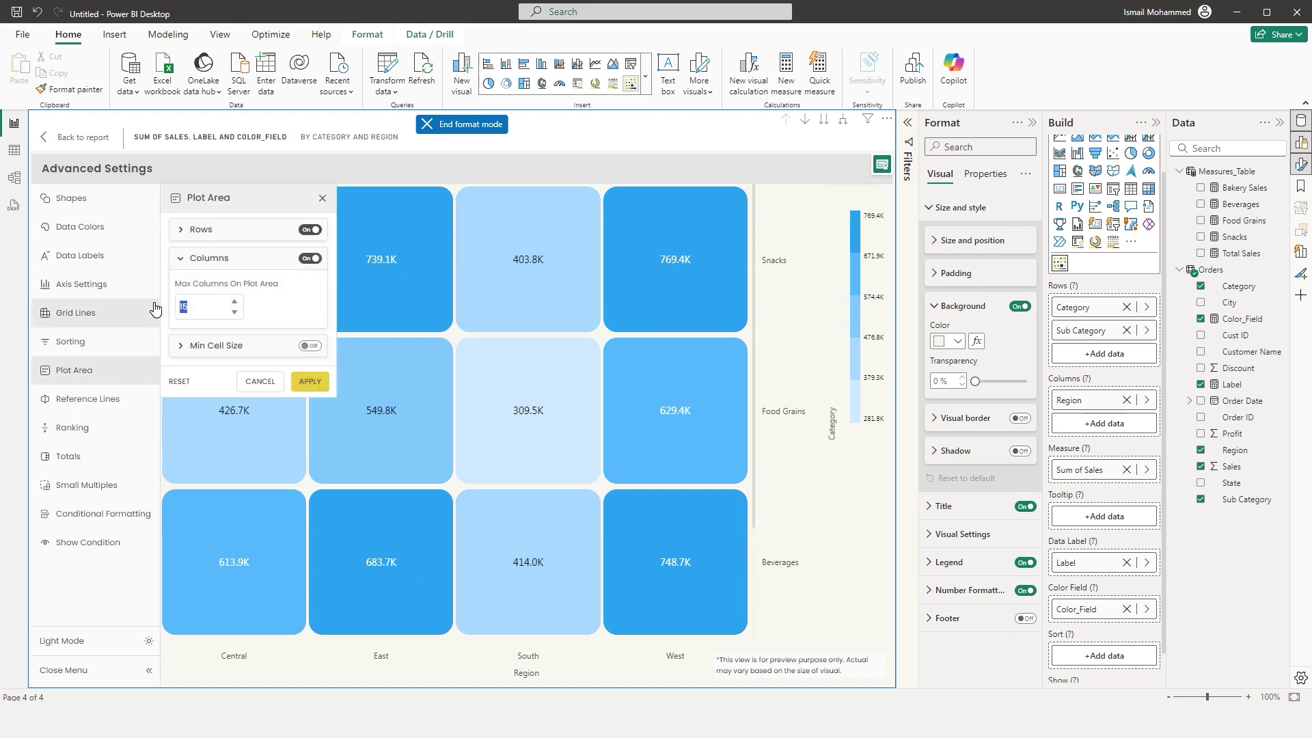
left_click(310, 381)
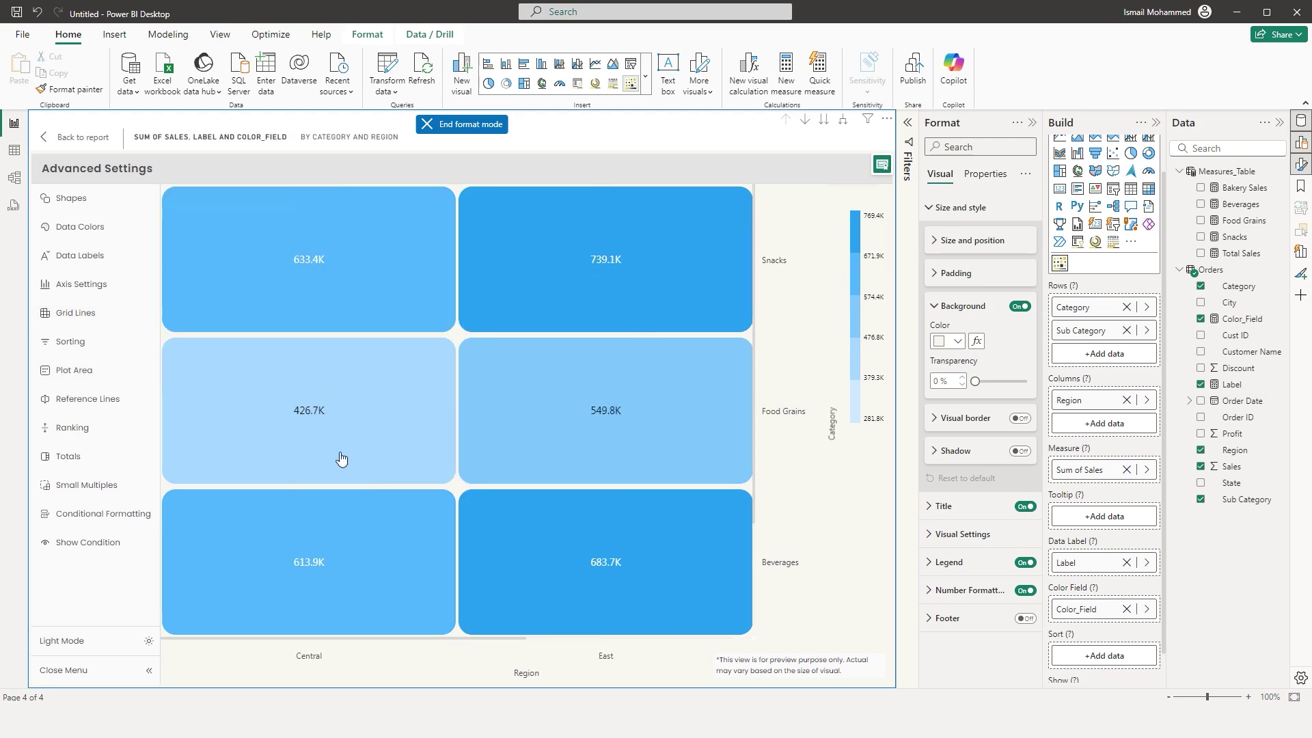
- Enable a minimum cell size of 50 × 30 instead
left_click(74, 373)
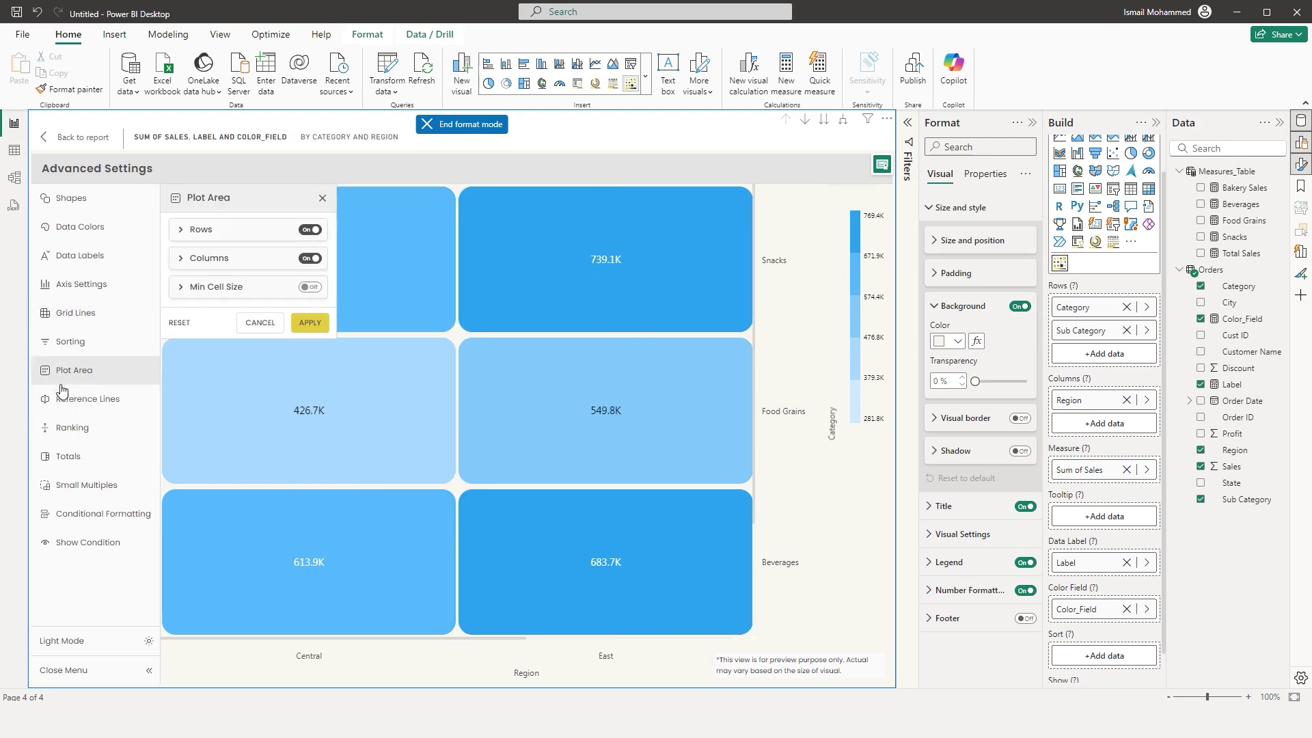
left_click(187, 290)
left_click(309, 288)
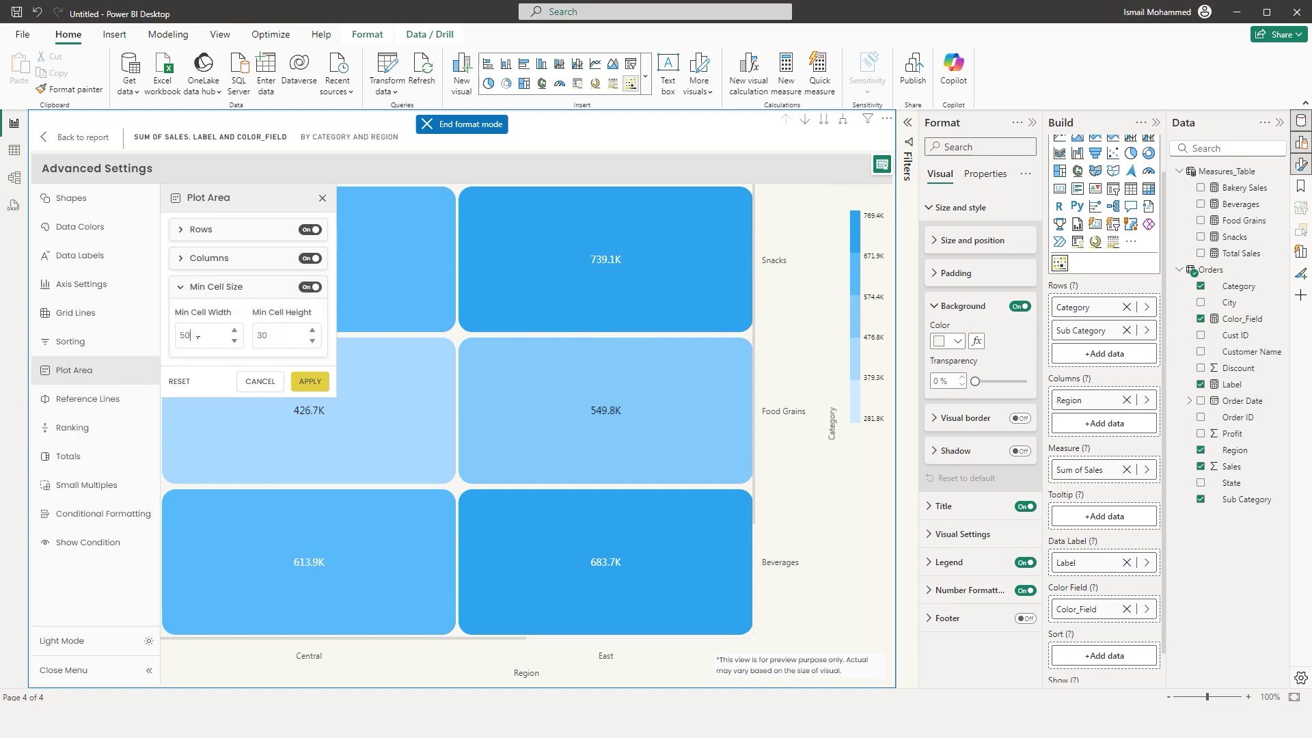
double_click(266, 336)
left_click(309, 381)
- Add a solid red reference line on the Y-axis at ranking 2
left_click(86, 403)
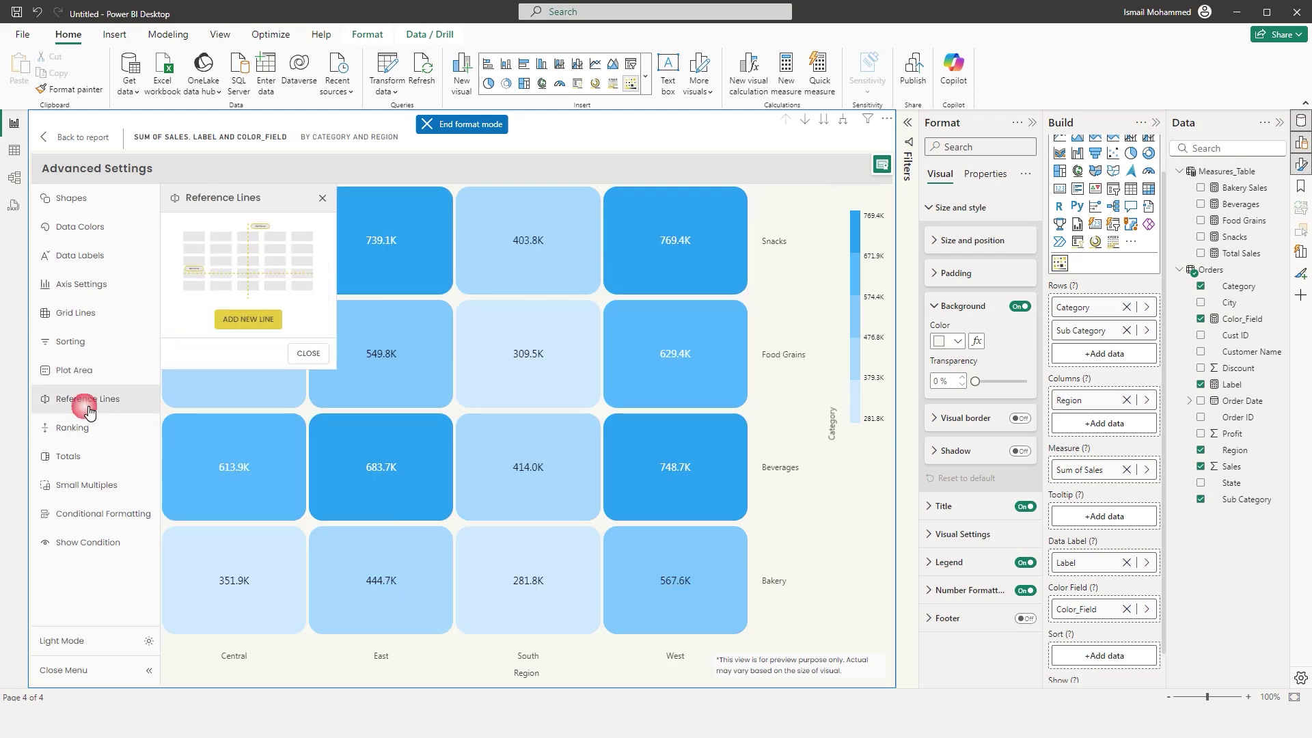
left_click(258, 327)
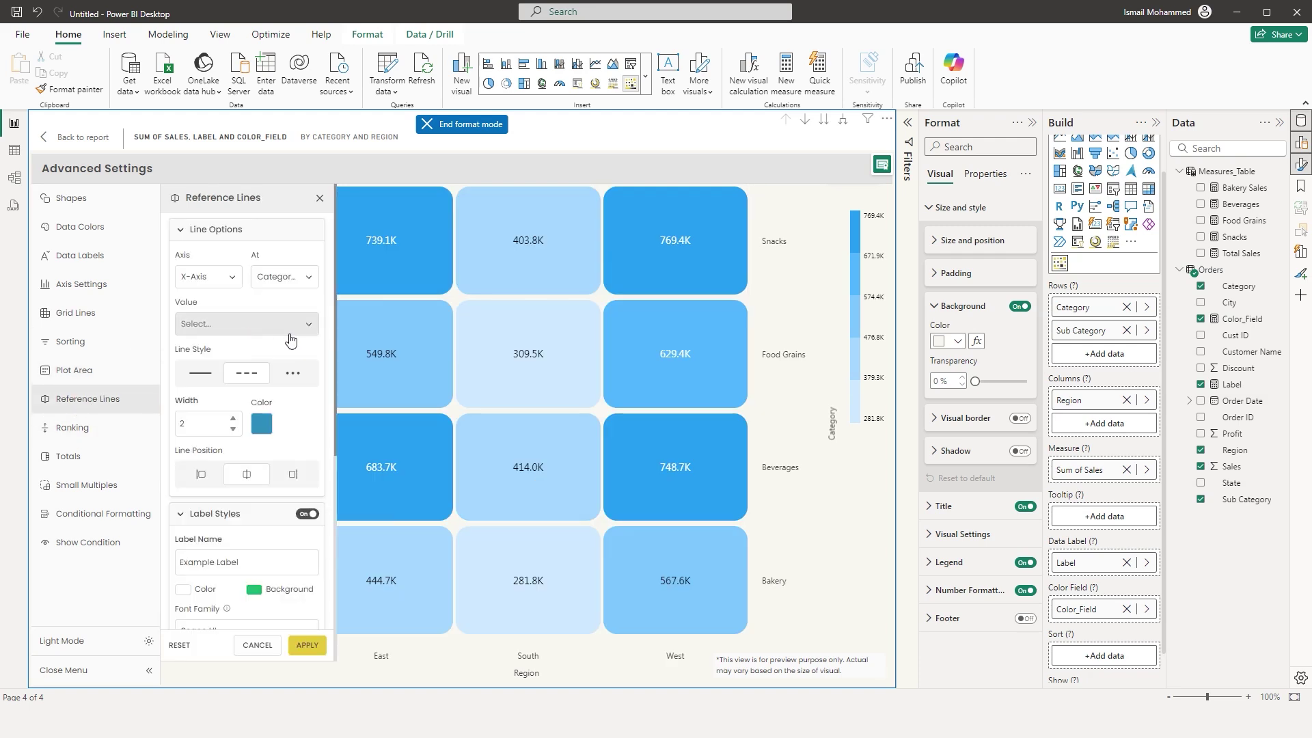
left_click(228, 282)
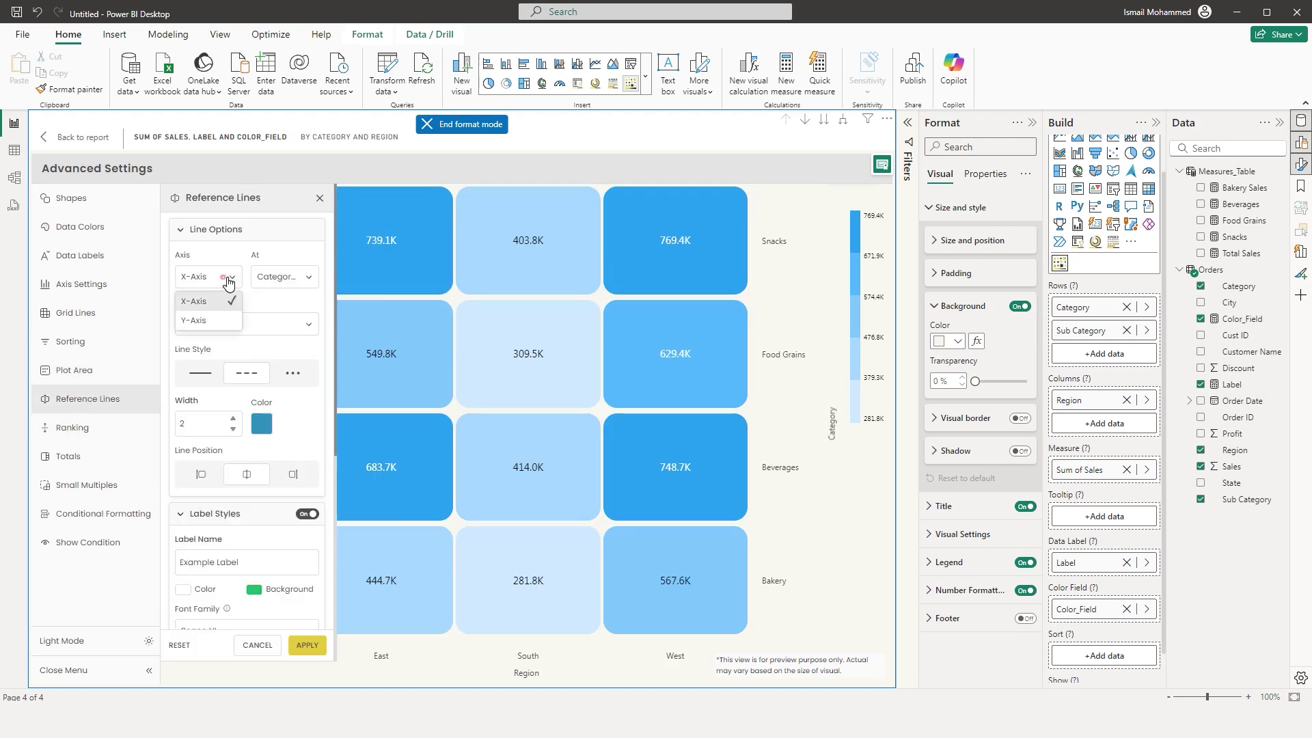
left_click(210, 321)
left_click(300, 280)
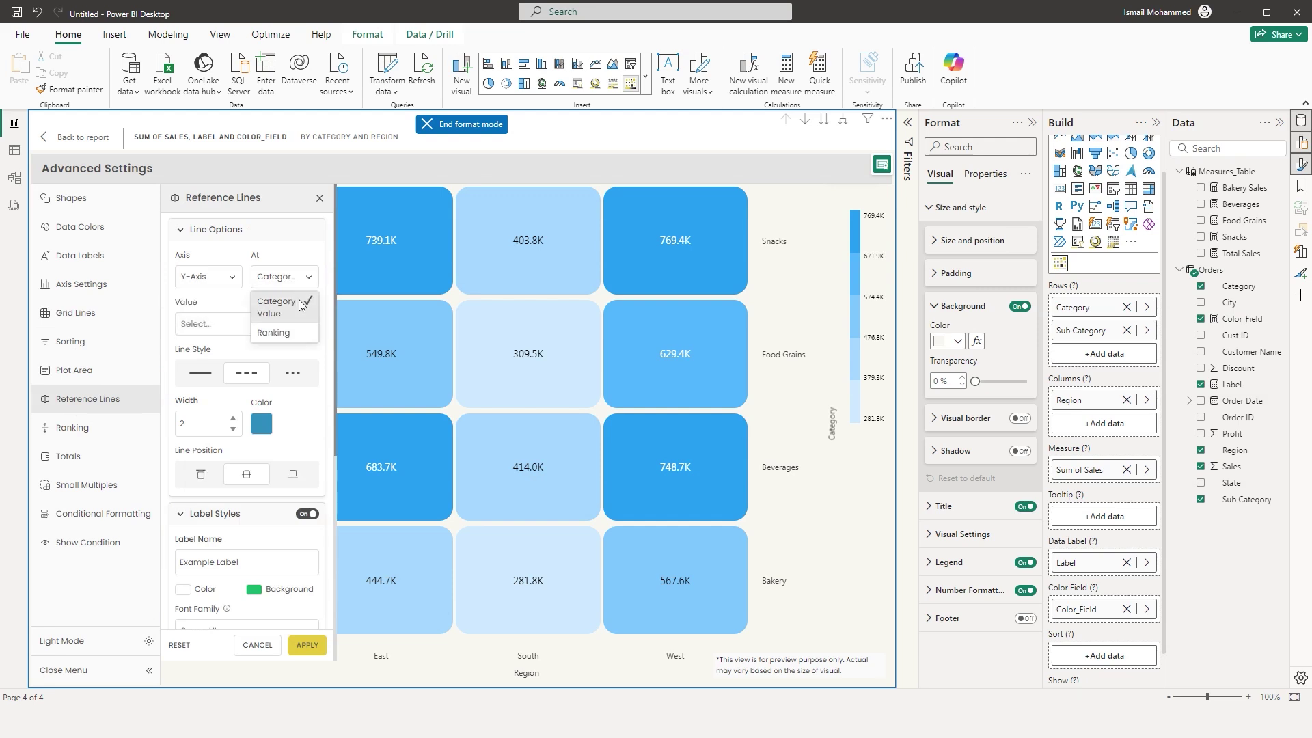
left_click(275, 332)
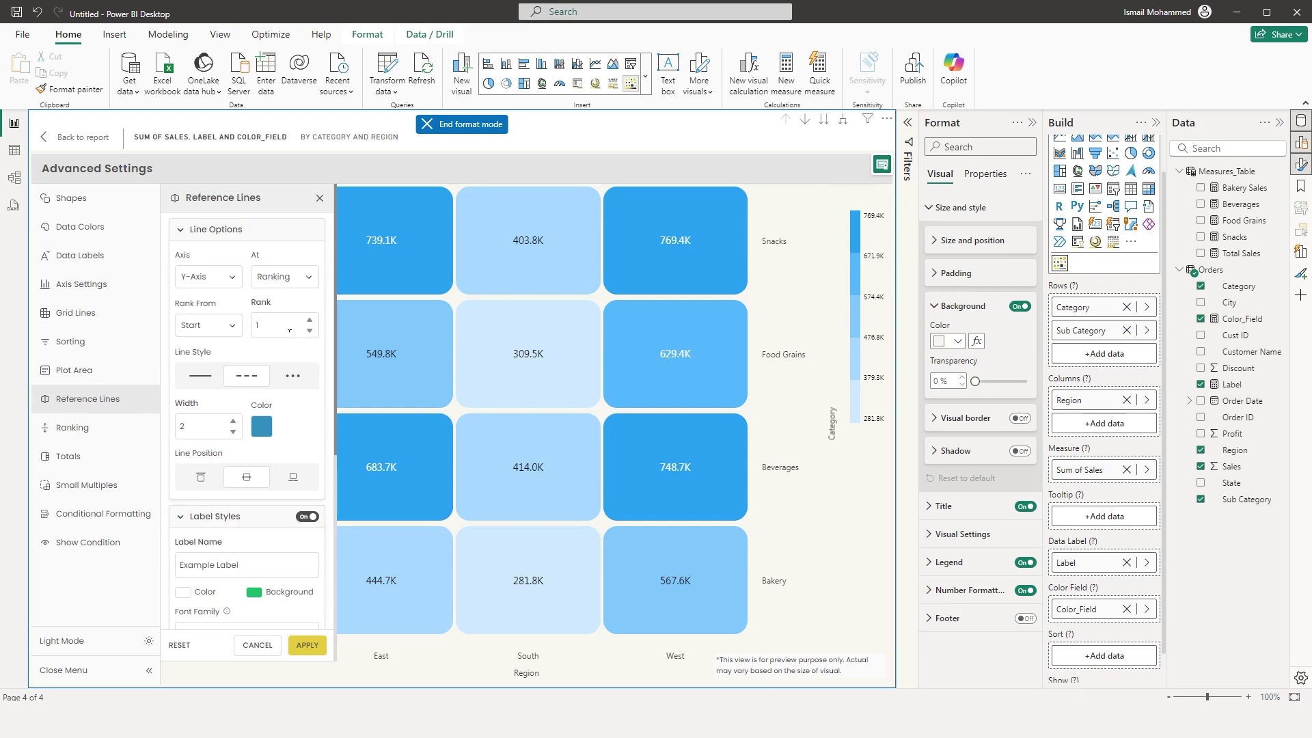
left_click(270, 325)
double_click(275, 327)
left_click(200, 384)
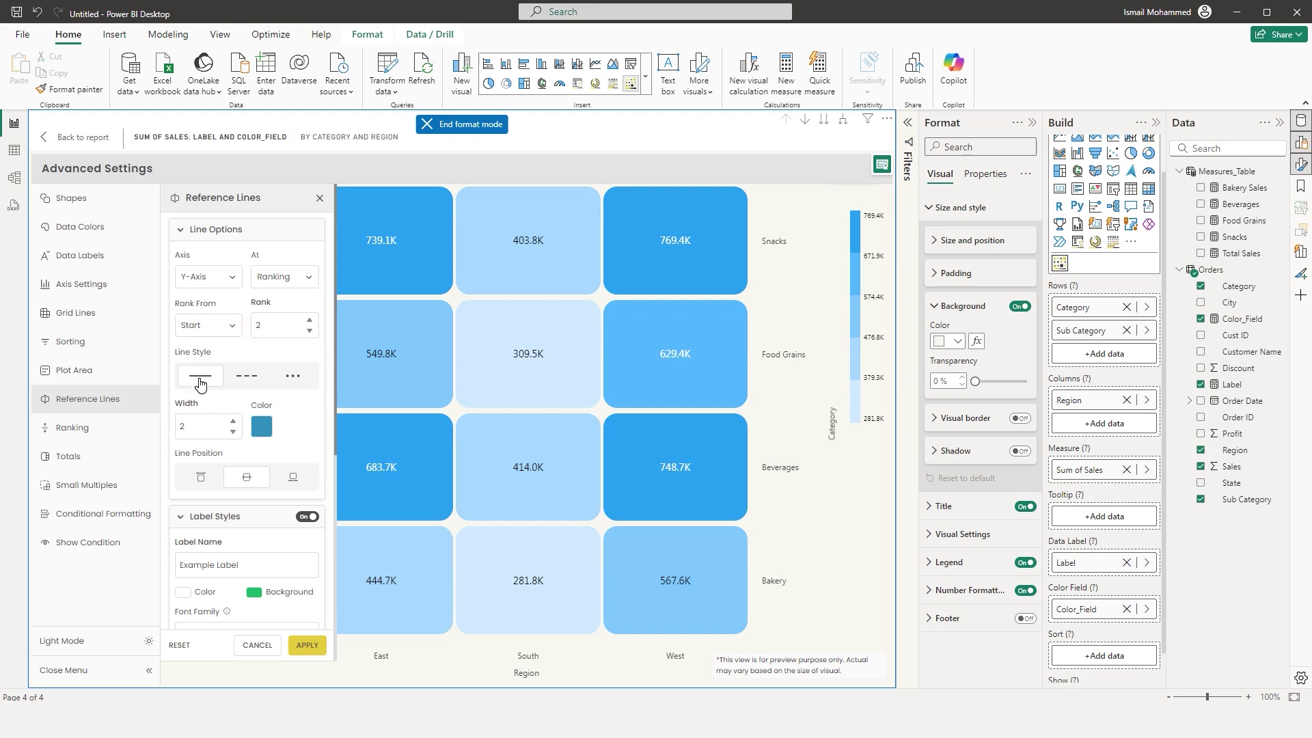
left_click(262, 426)
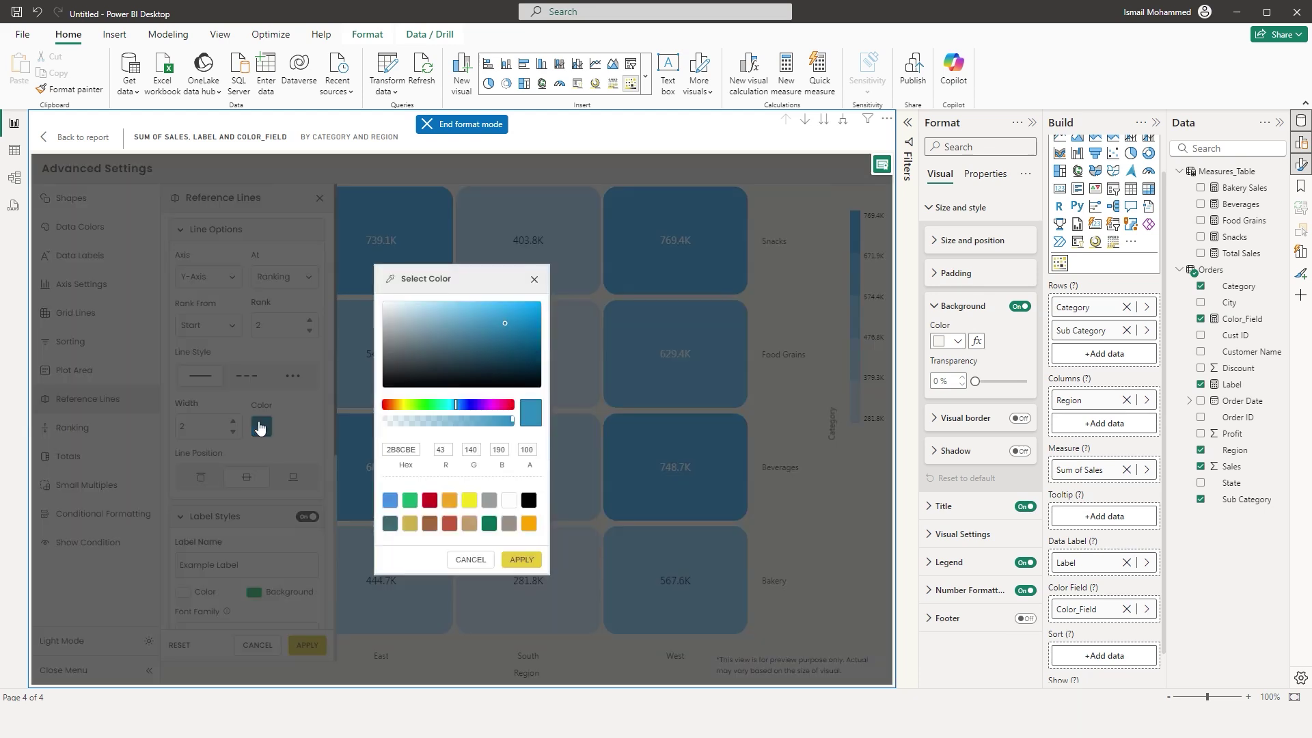
left_click(431, 502)
left_click(521, 559)
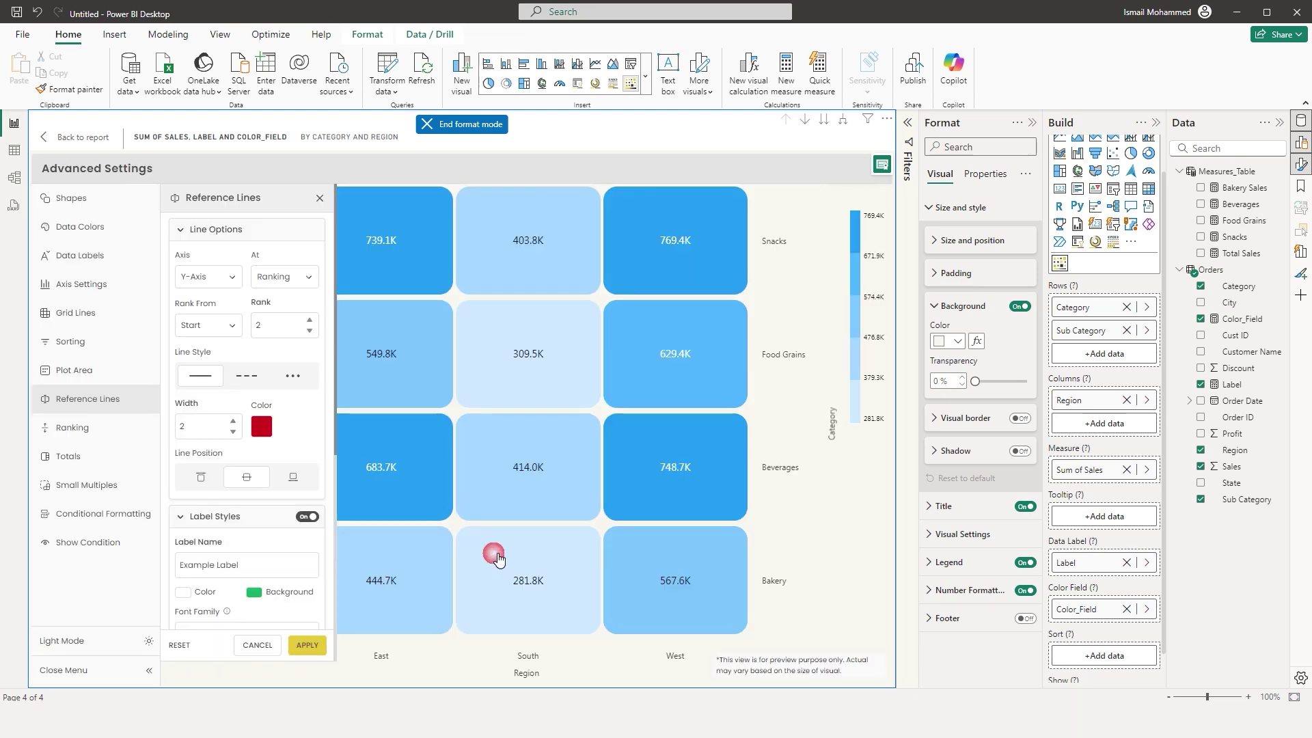
left_click(306, 645)
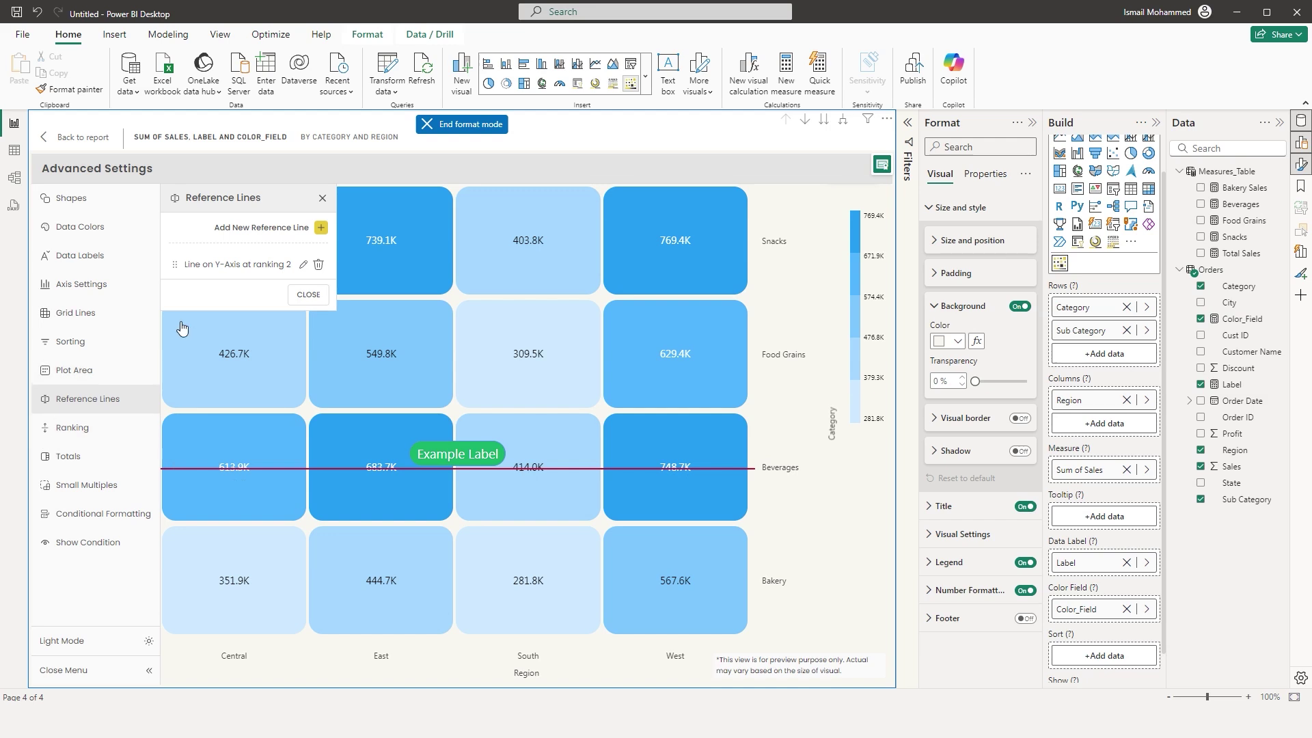
- Try the line at the row top, then set its position to the row bottom
left_click(302, 265)
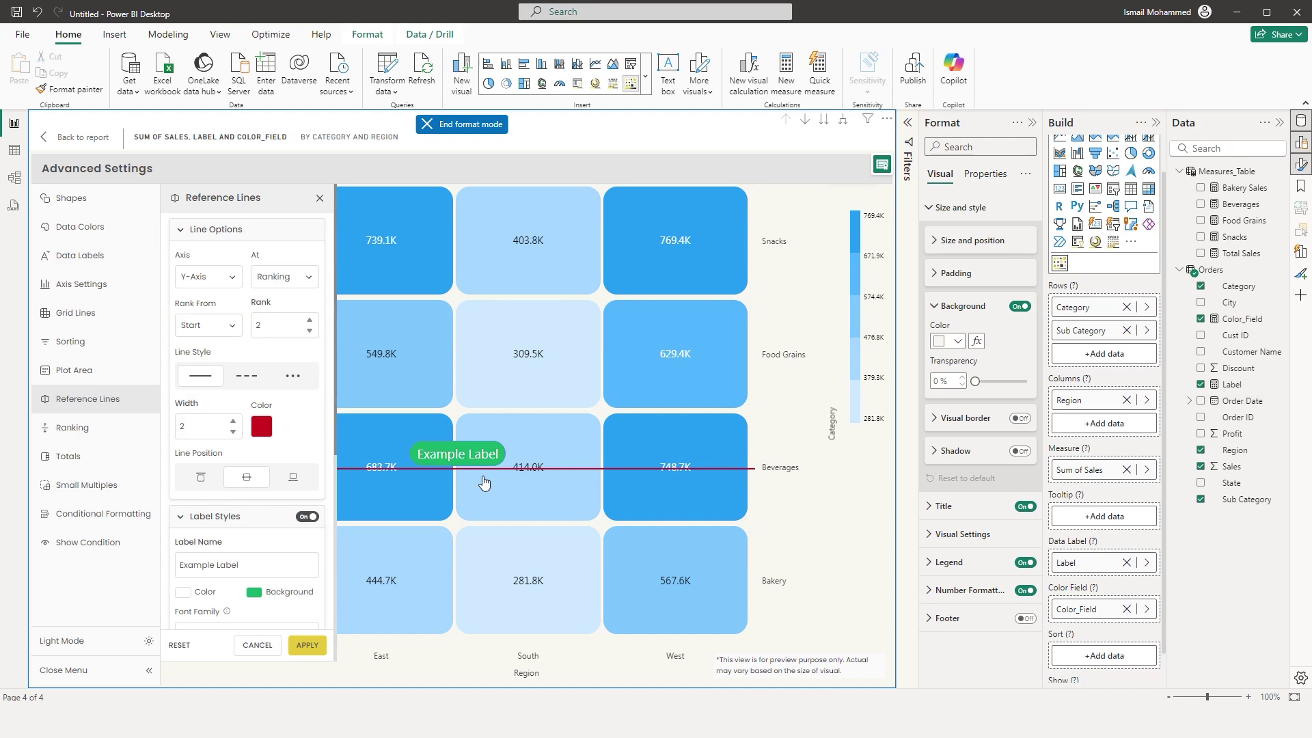
left_click(204, 481)
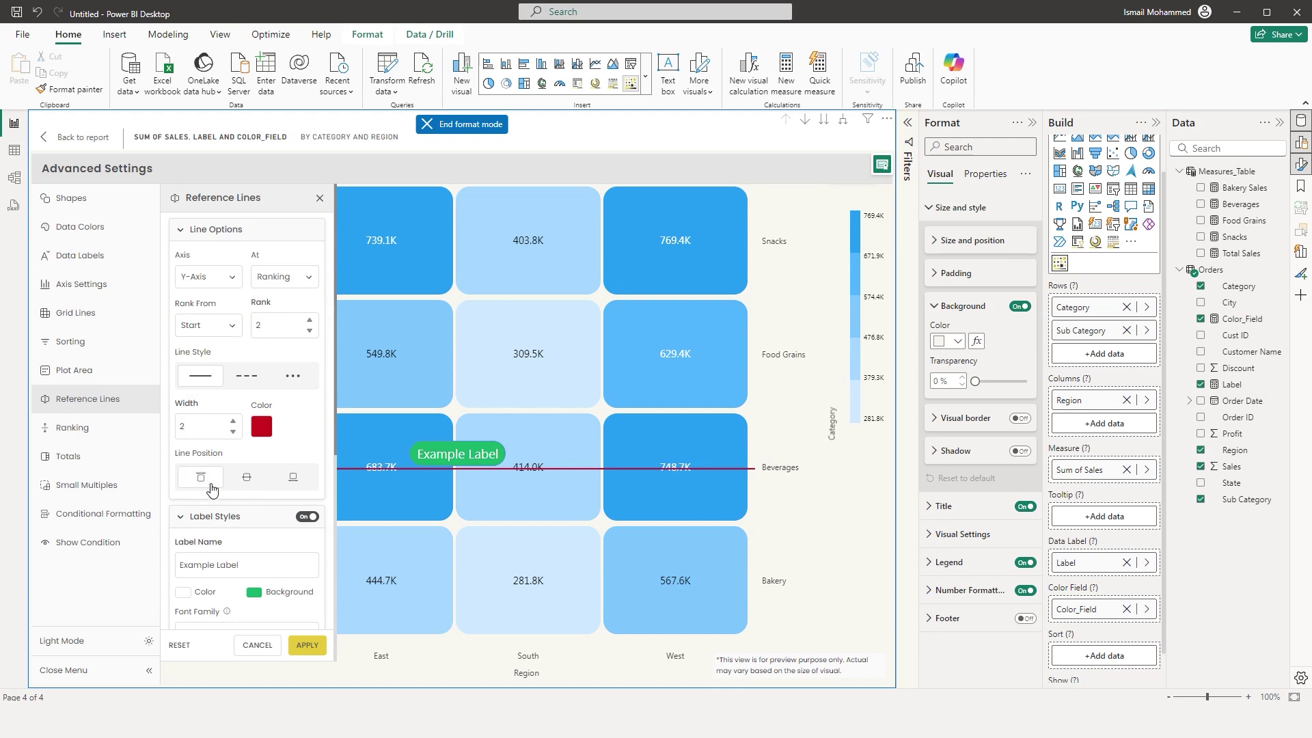
left_click(307, 645)
left_click(247, 477)
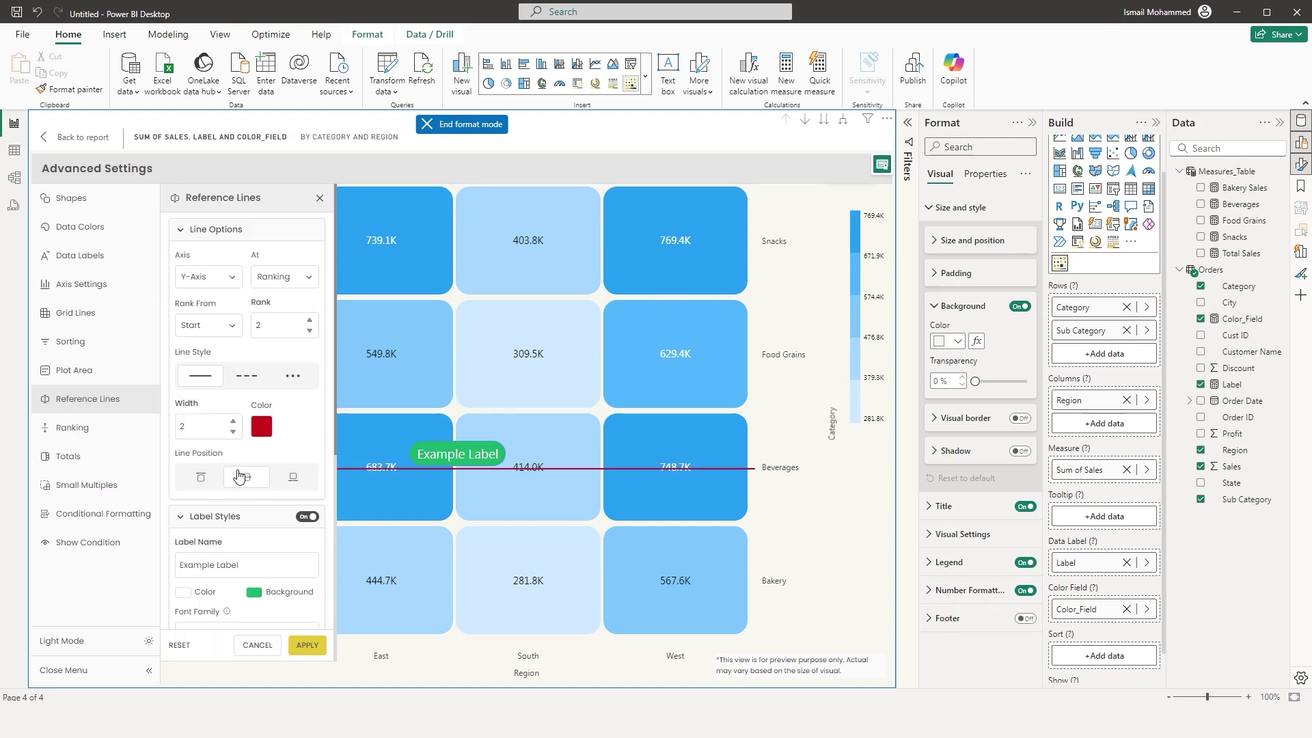
left_click(203, 481)
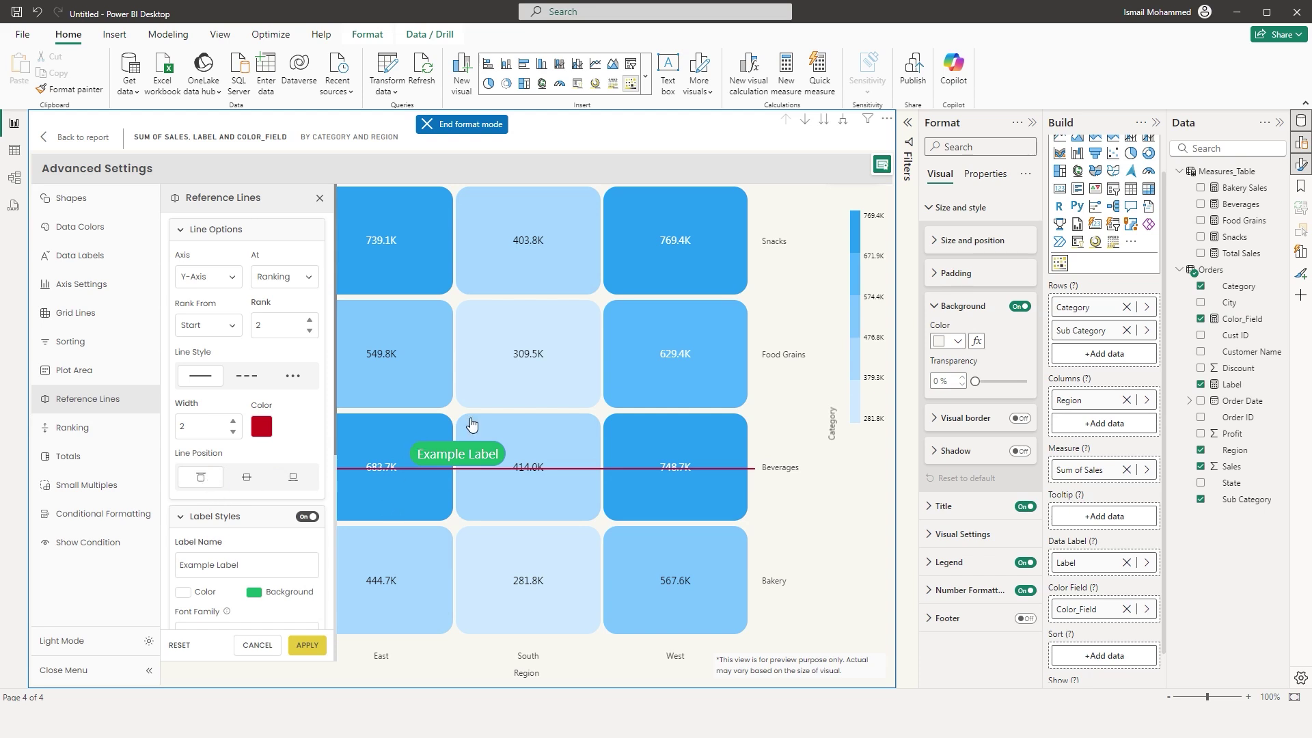
left_click(293, 479)
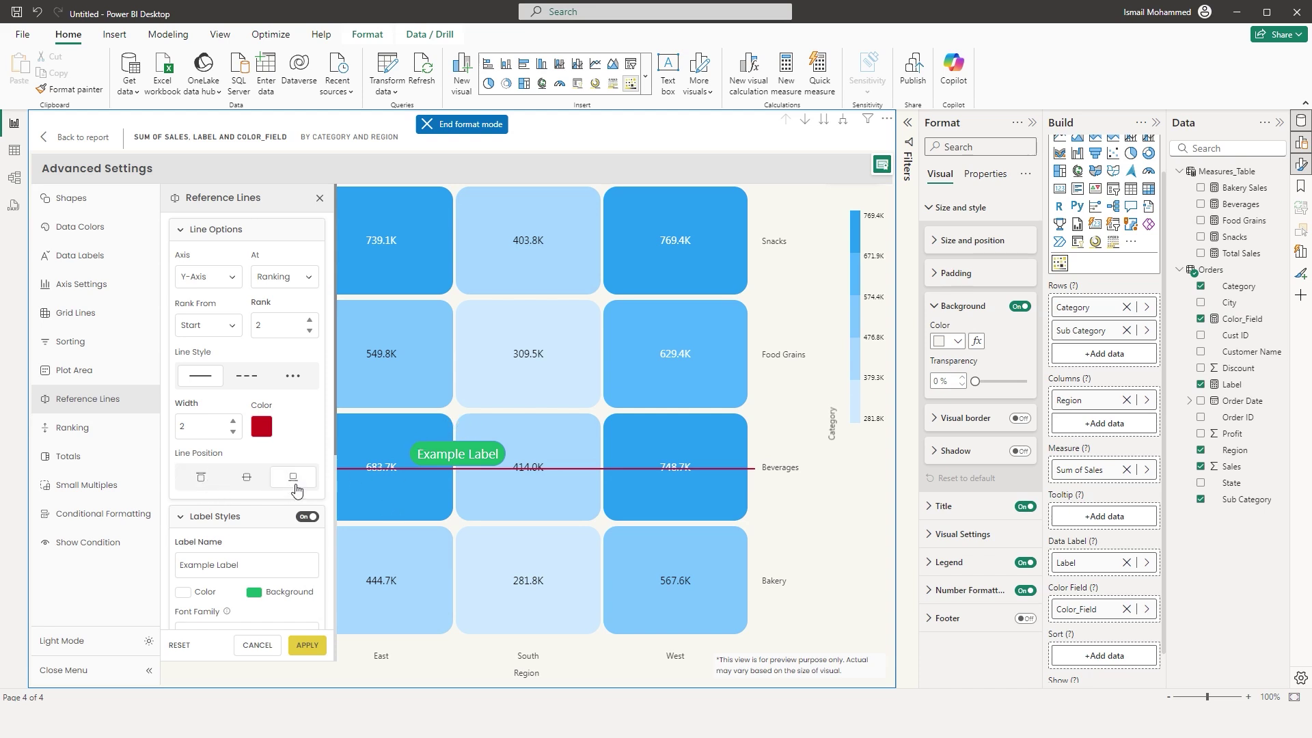
left_click(307, 645)
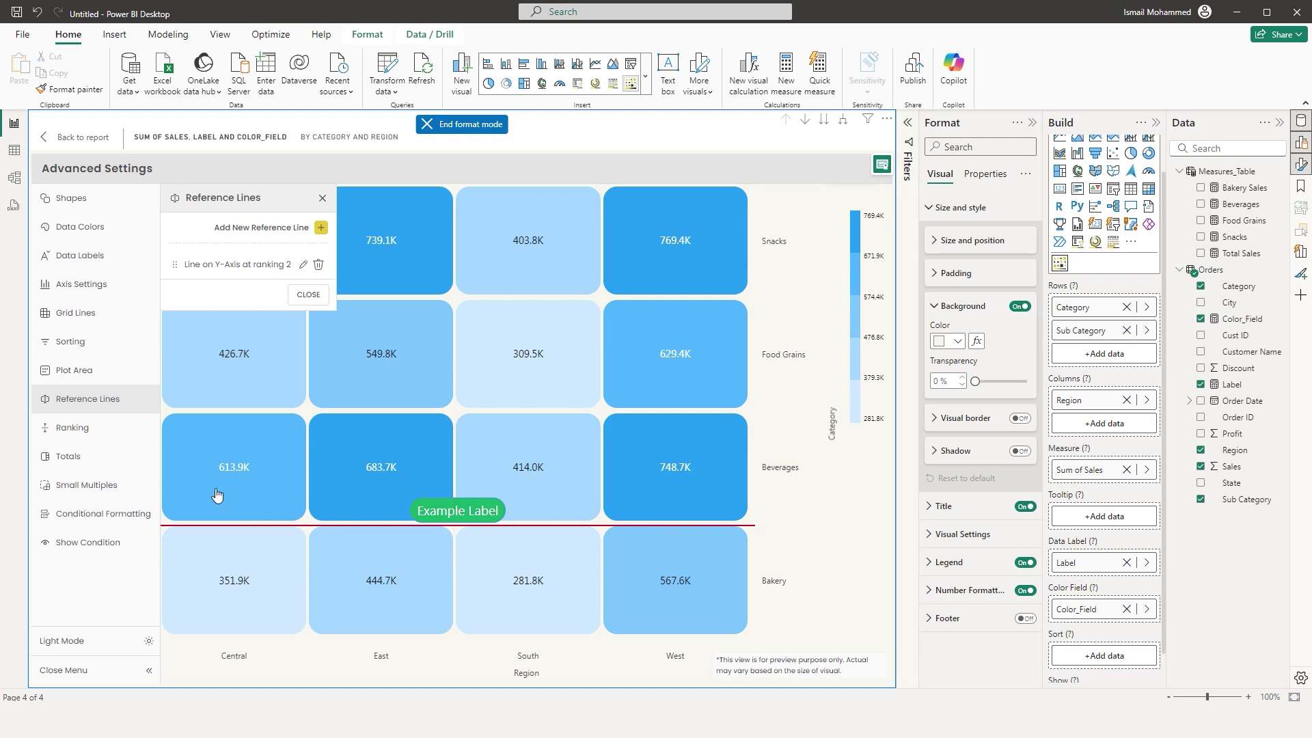
left_click(302, 264)
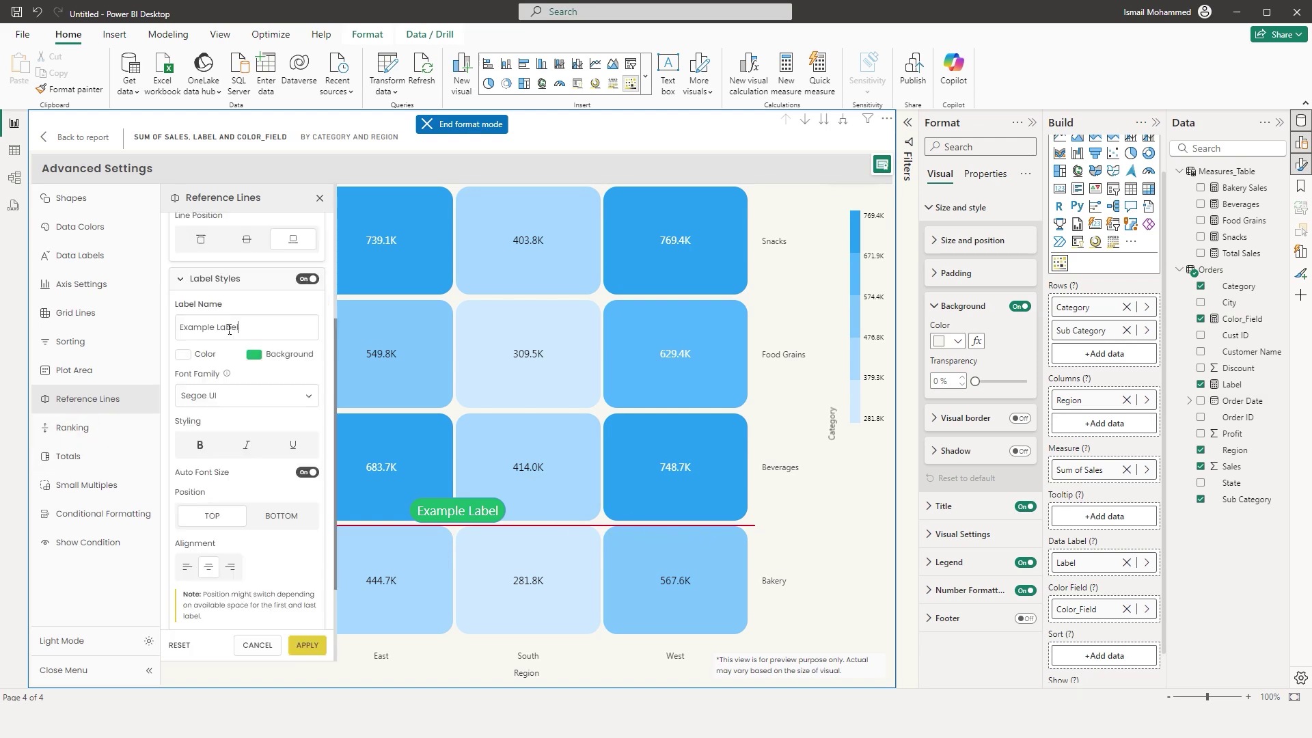
- Place the Example Label below the line with right alignment
triple_click(266, 334)
left_click(279, 335)
left_click_drag(262, 334, 173, 328)
left_click_drag(334, 494, 333, 574)
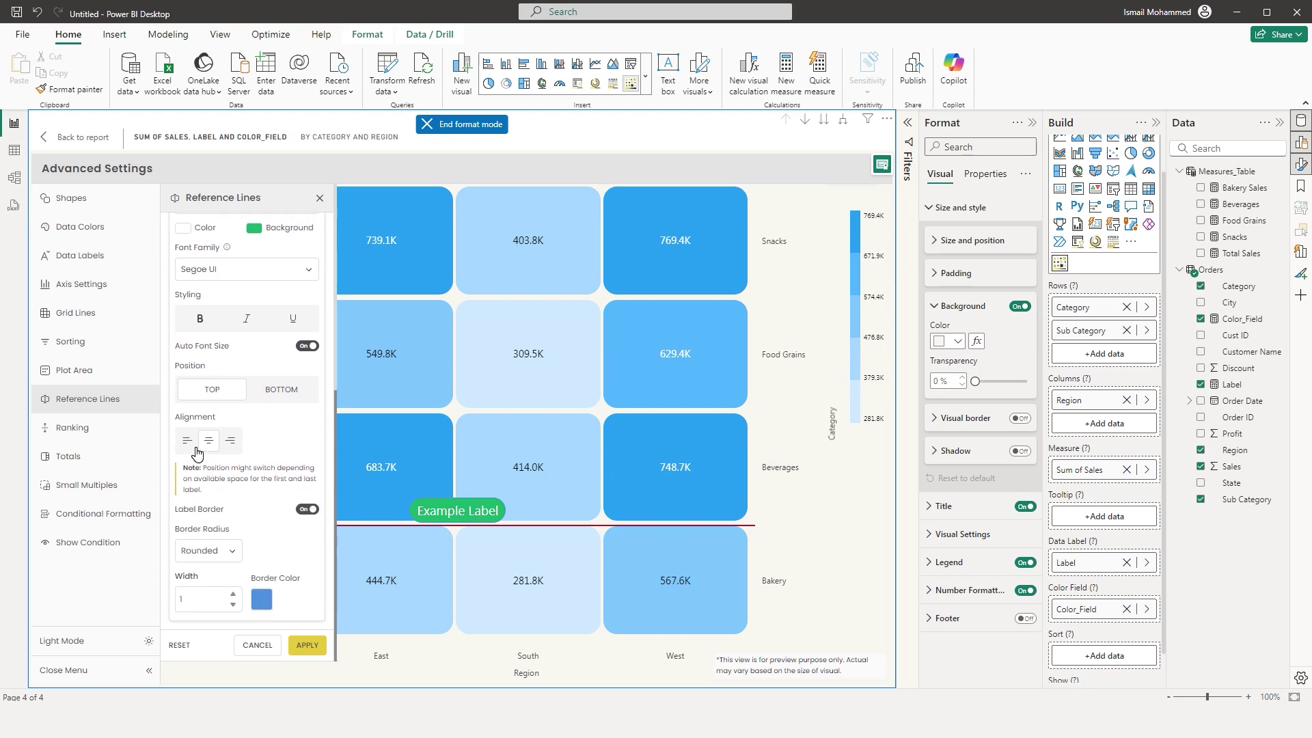
left_click(230, 441)
left_click(281, 390)
left_click(308, 645)
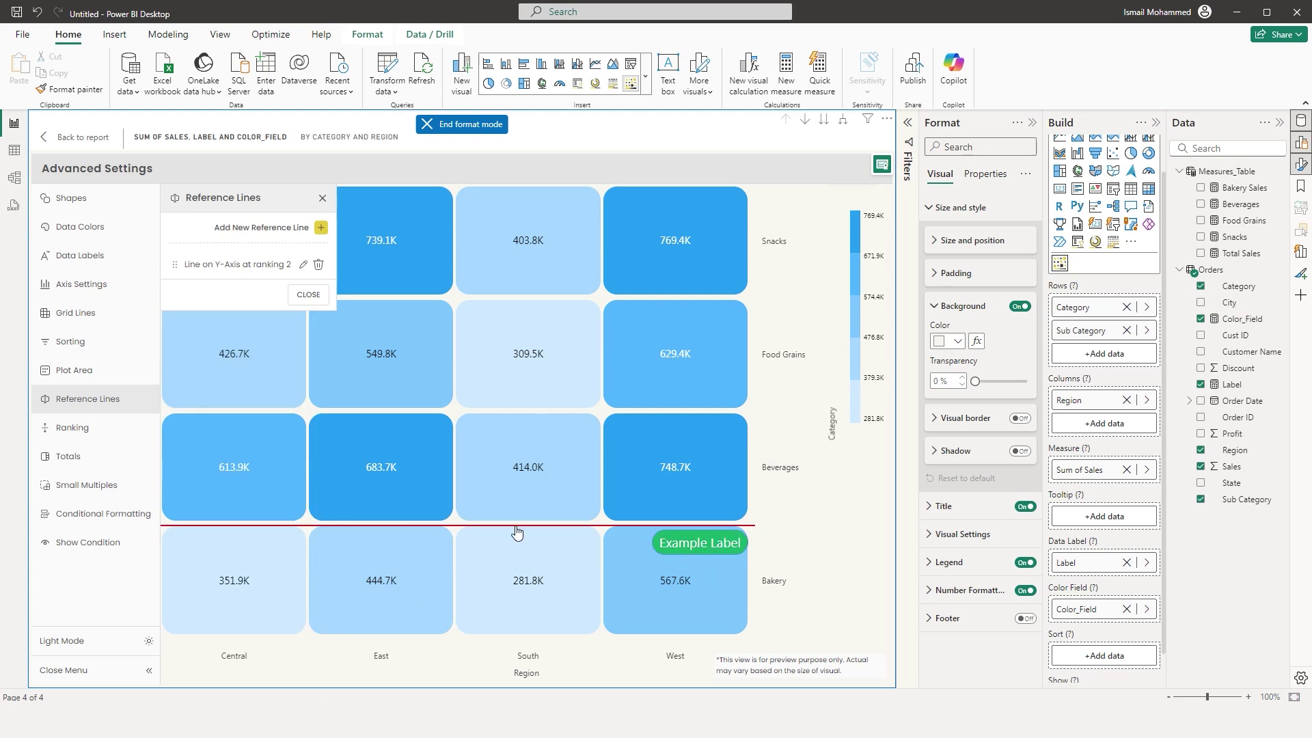
- Try sharp and rounded label border corners, settling on a custom radius
left_click(303, 264)
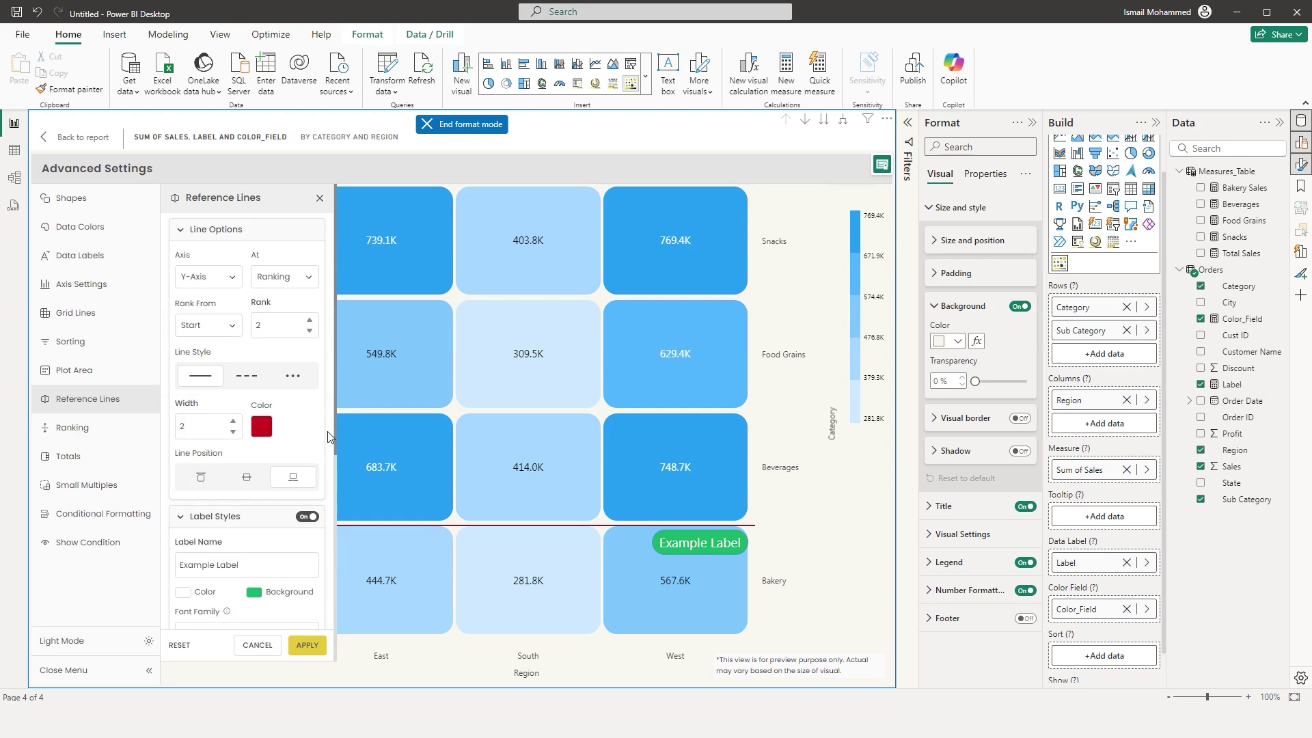
left_click_drag(335, 429, 335, 642)
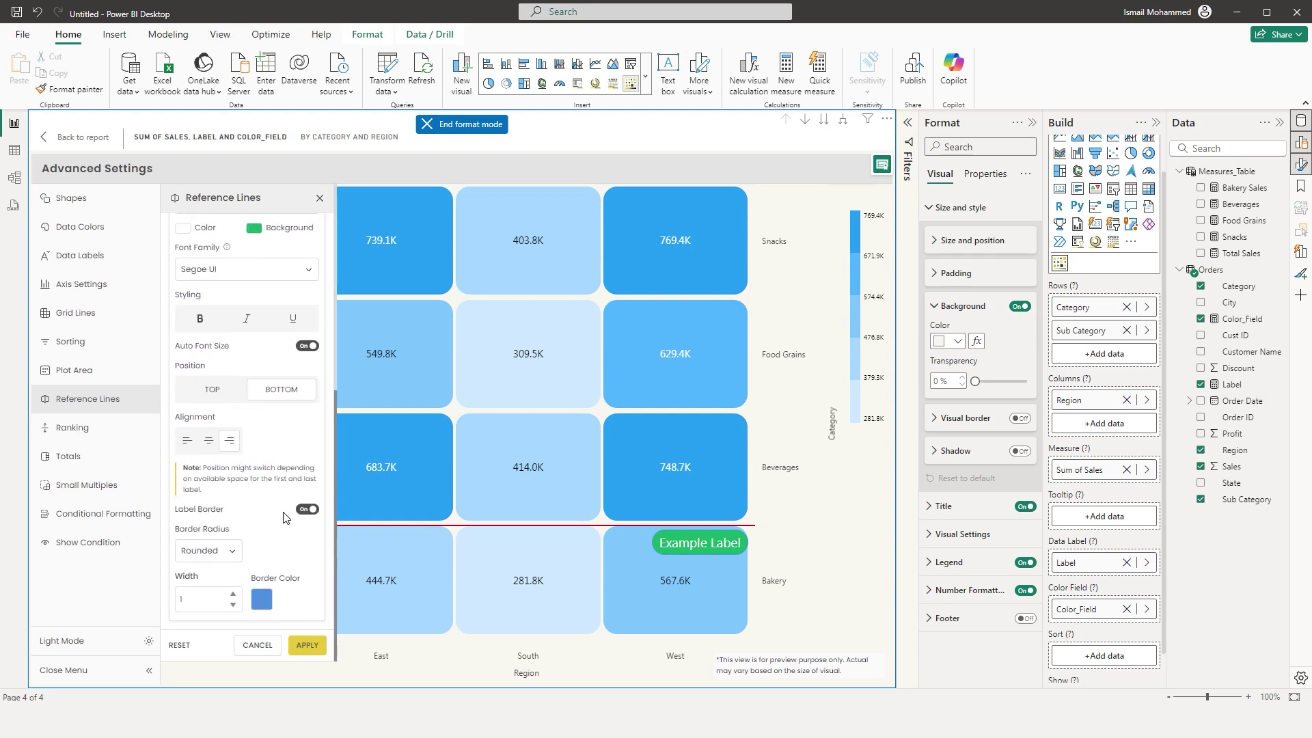
left_click(226, 551)
left_click(208, 575)
left_click(229, 554)
left_click(216, 602)
left_click(230, 569)
left_click(219, 614)
left_click_drag(283, 561, 248, 551)
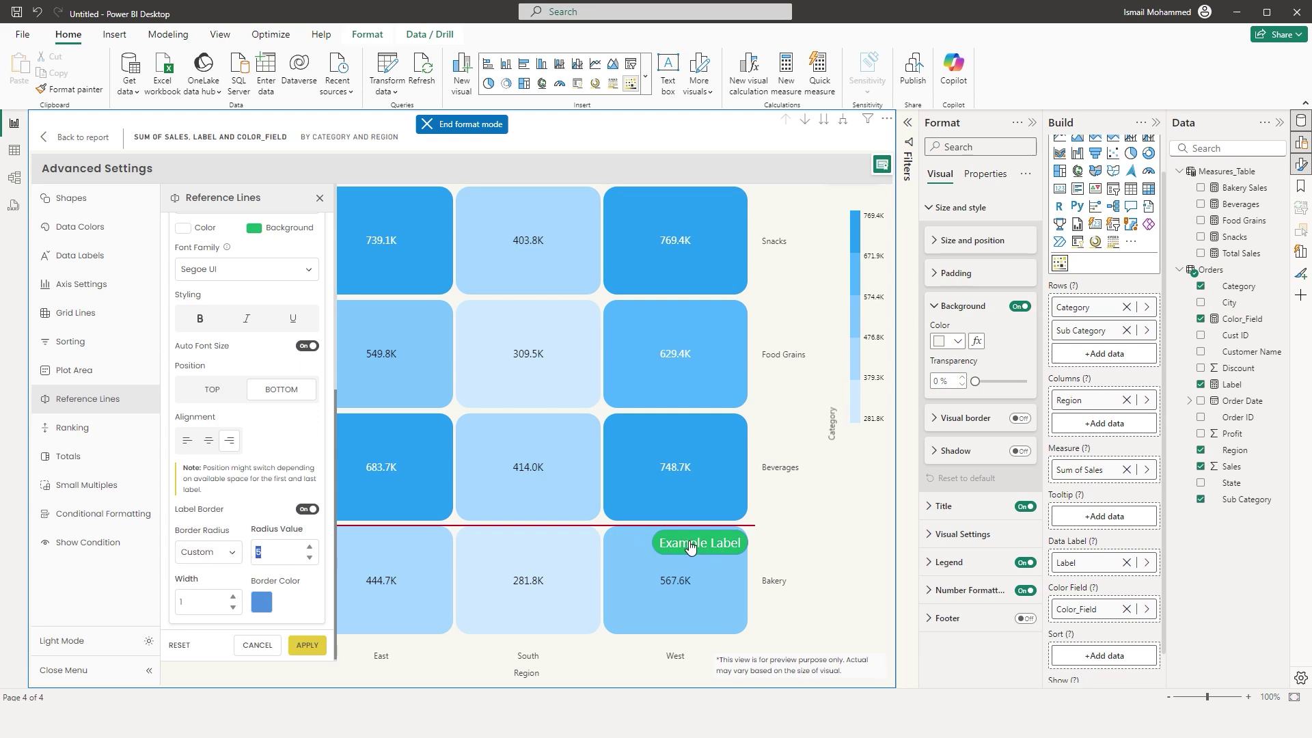
key("Return")
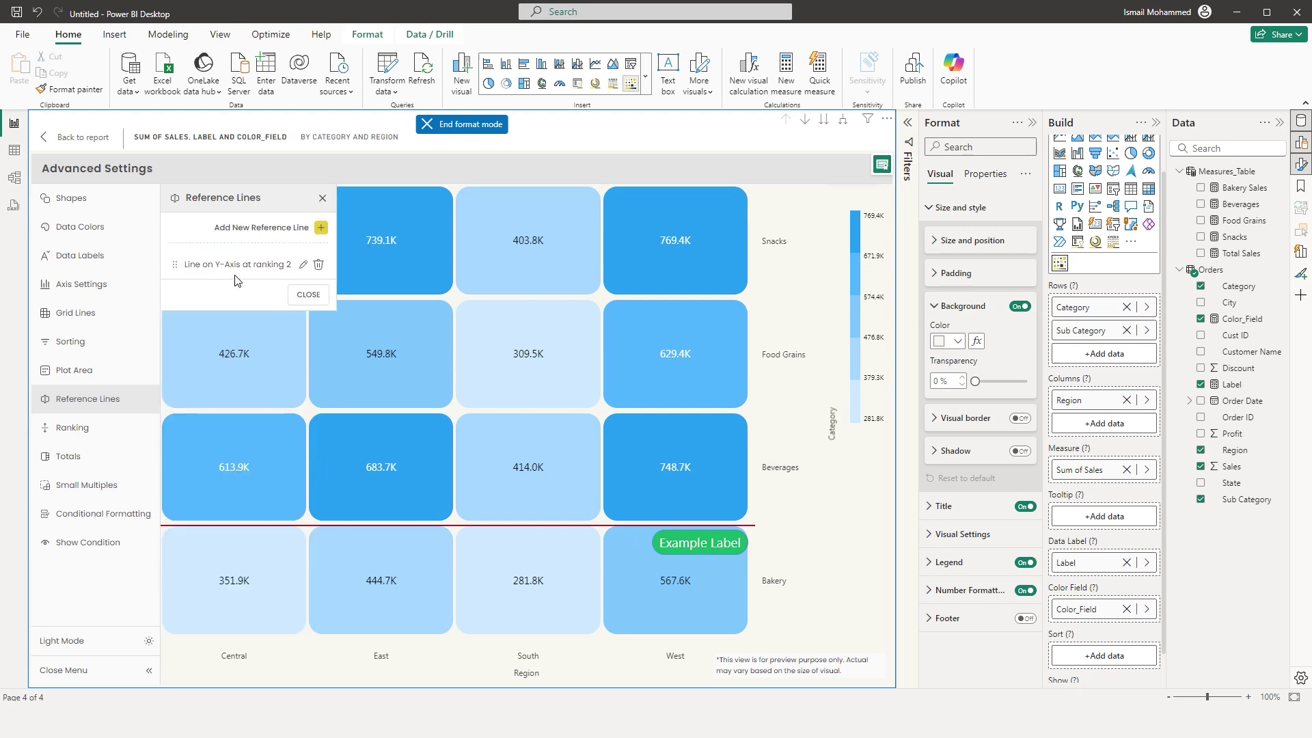
- Add an orange X-axis reference line at the South region, on the column's left edge
left_click(290, 232)
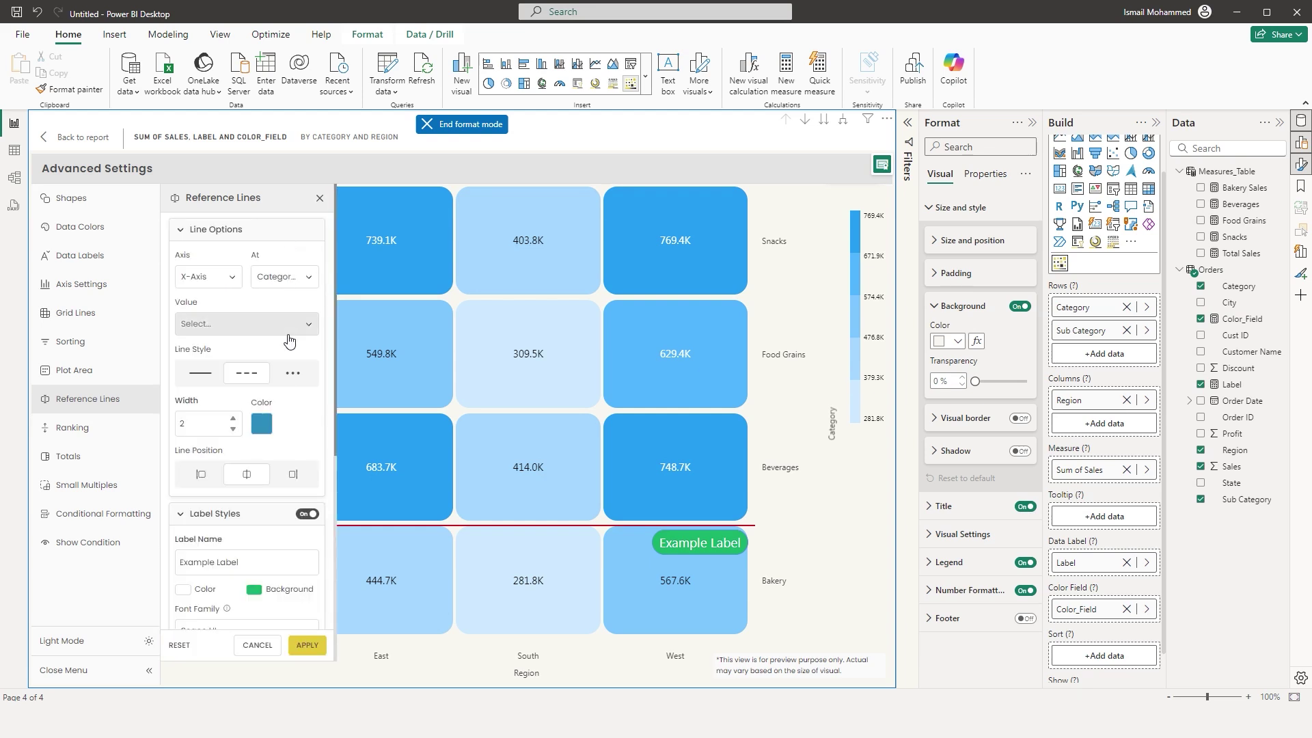
left_click(300, 280)
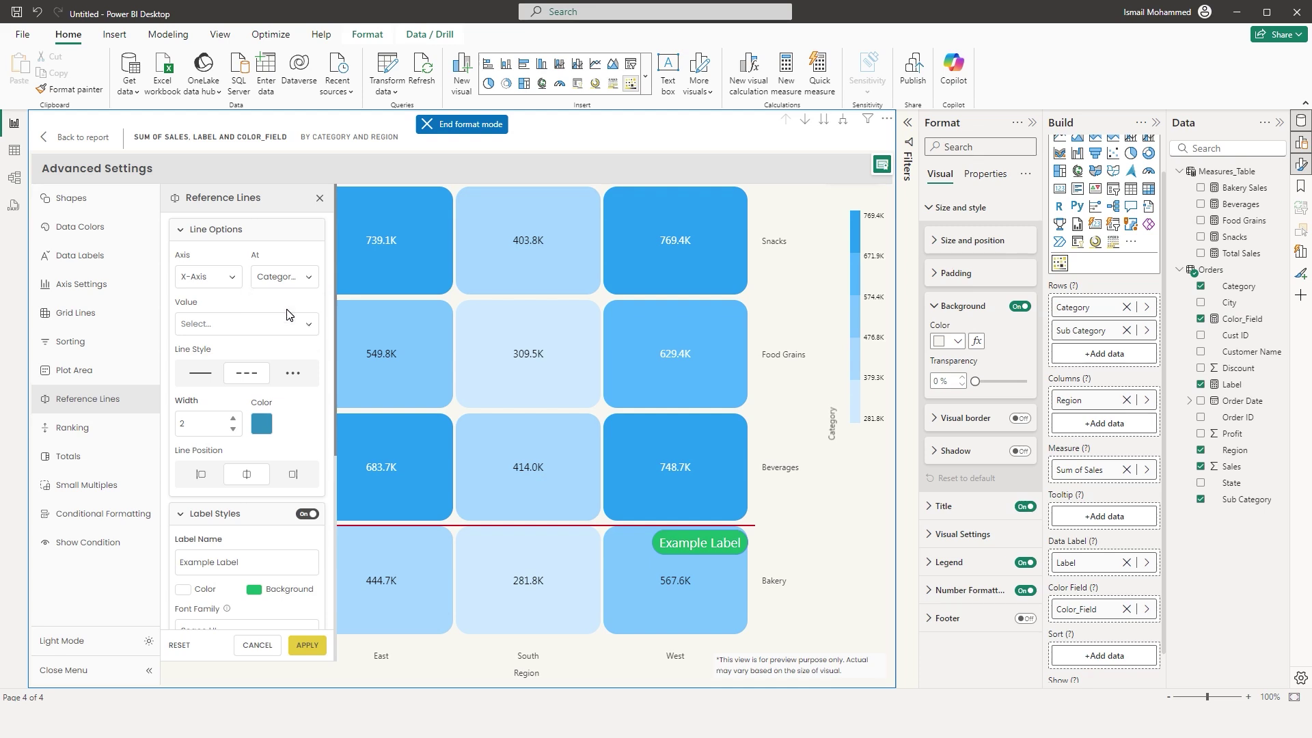
left_click(291, 324)
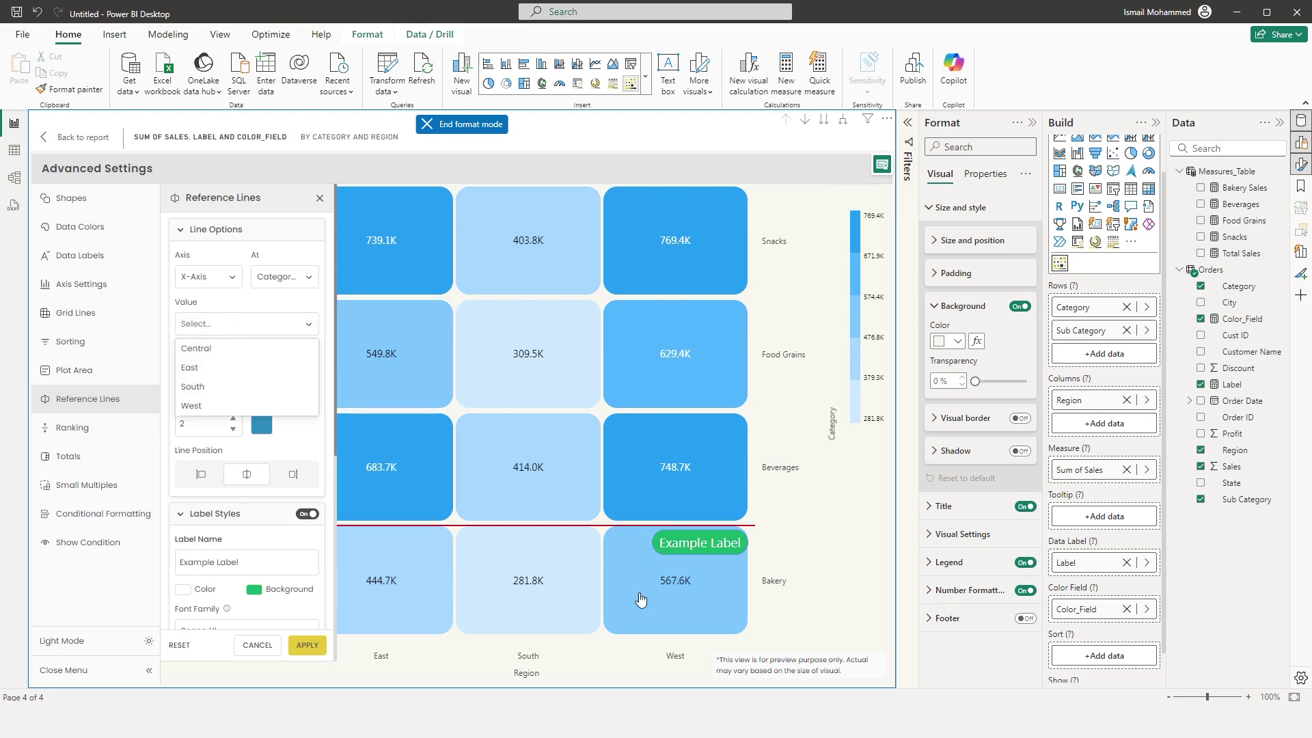
left_click(205, 387)
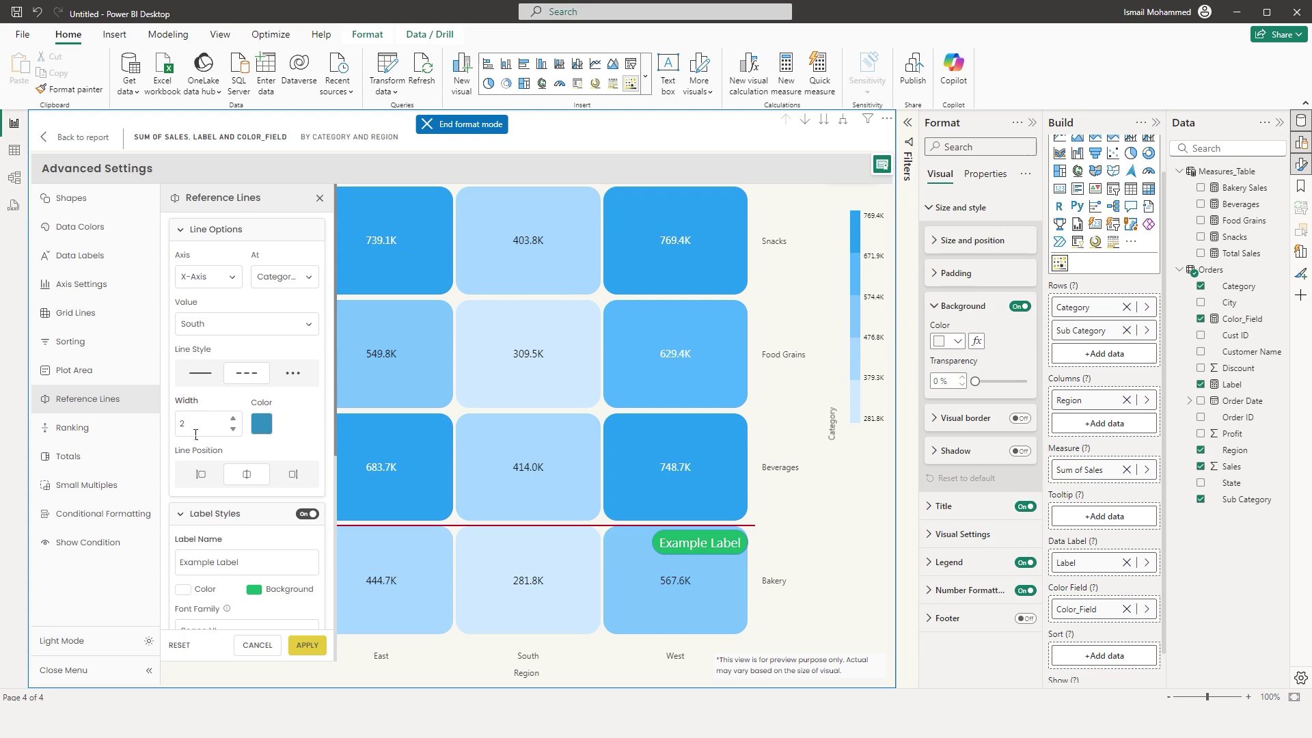
left_click(269, 429)
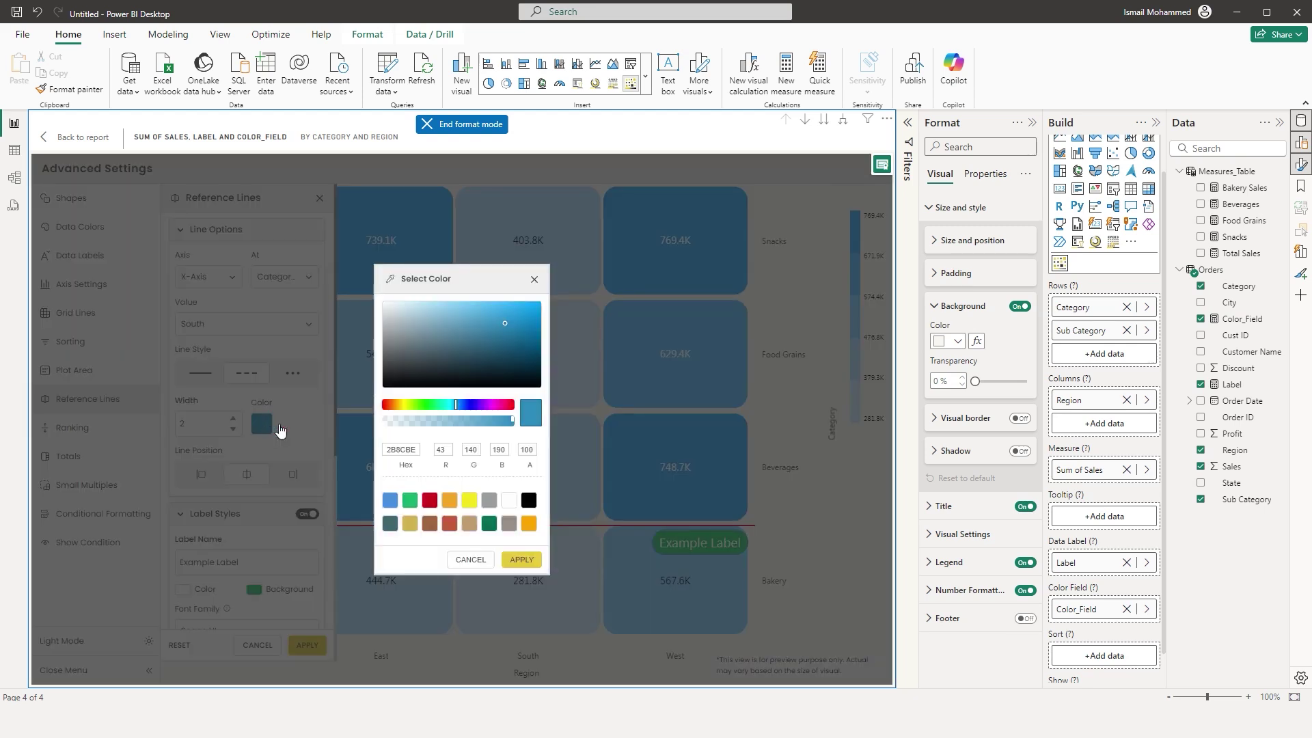
left_click(453, 504)
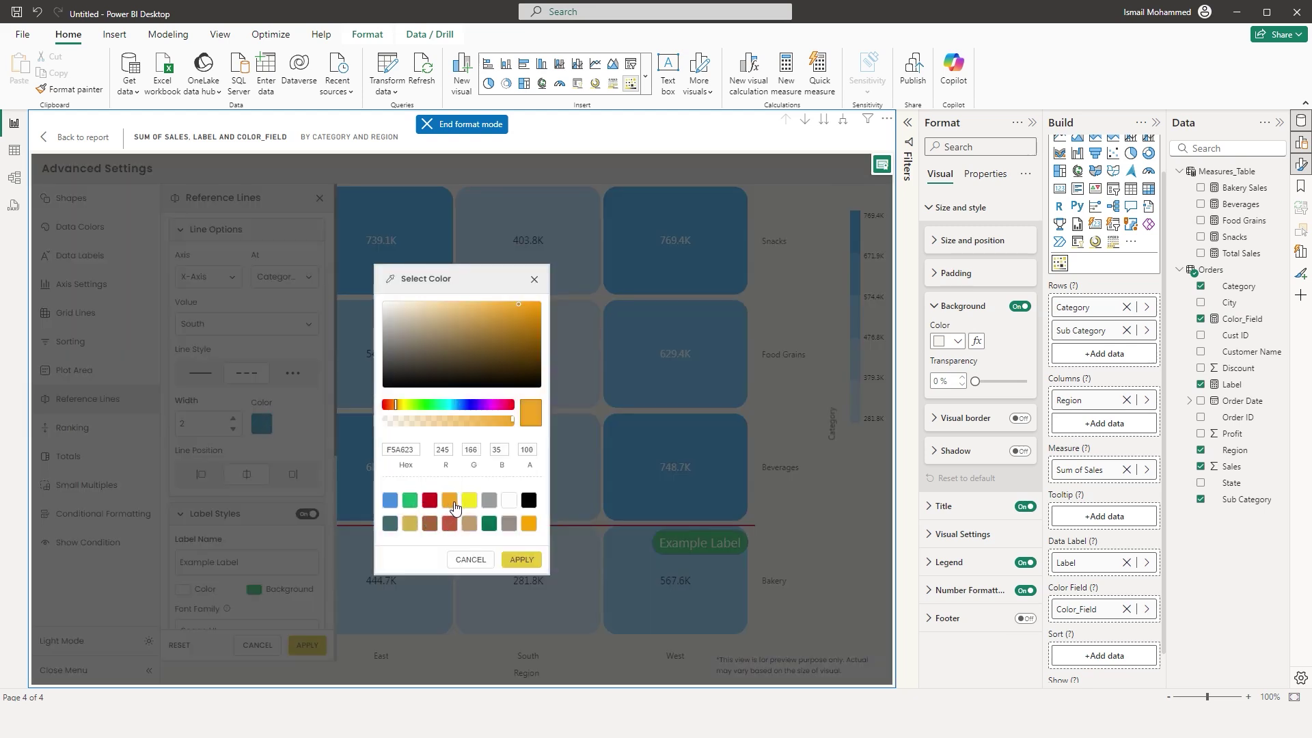
left_click(528, 563)
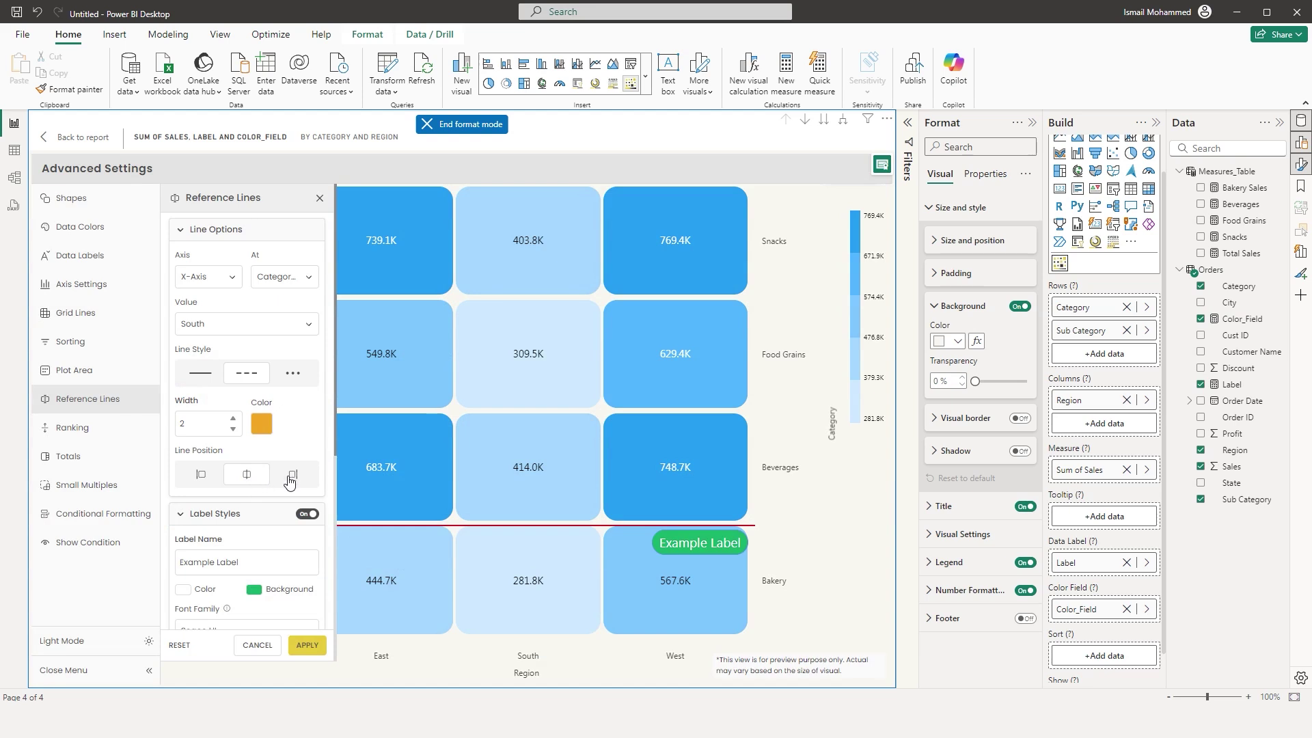
left_click(202, 475)
left_click_drag(335, 444, 333, 657)
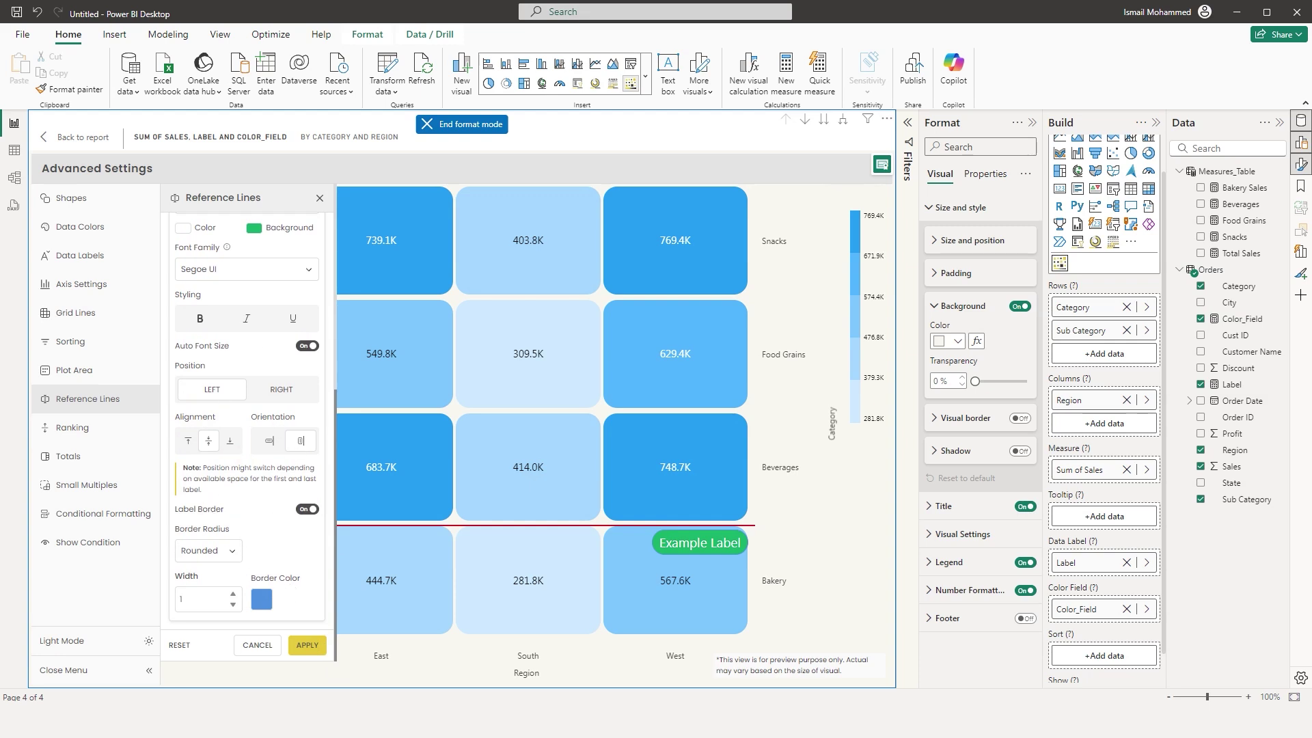
left_click(306, 646)
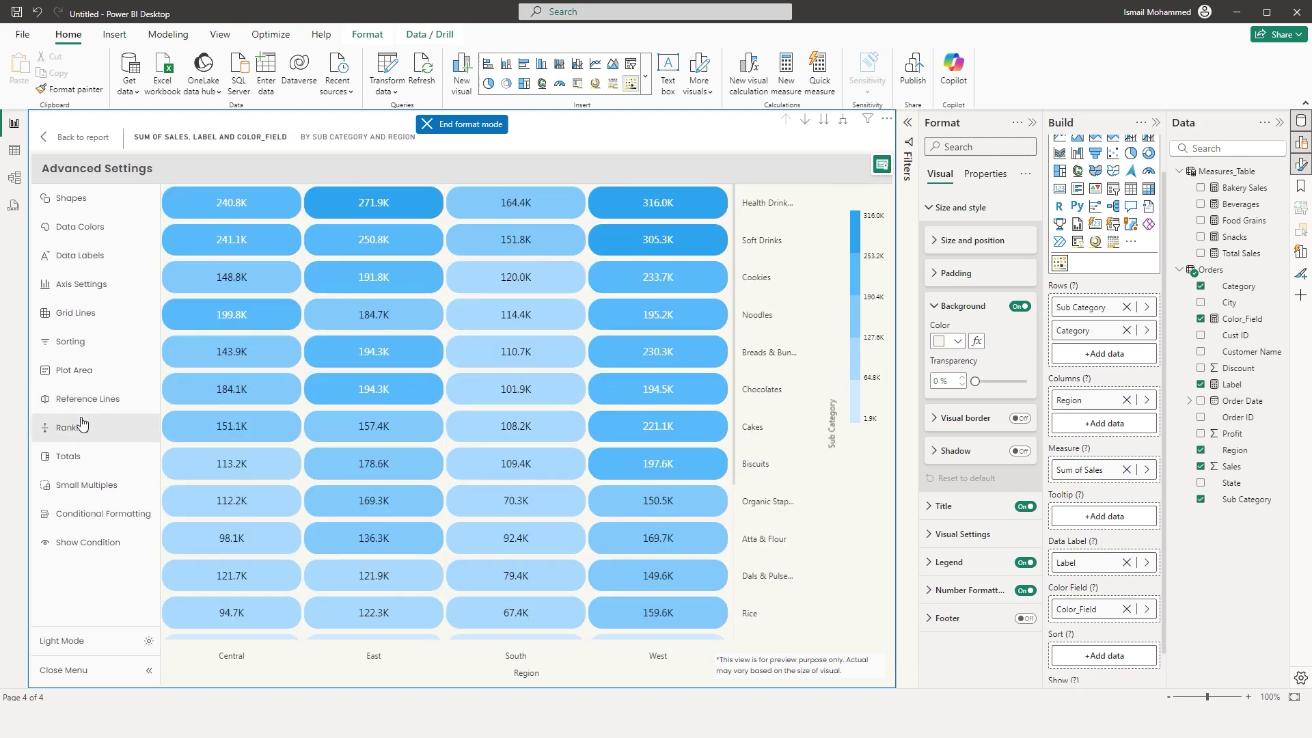
left_click(82, 428)
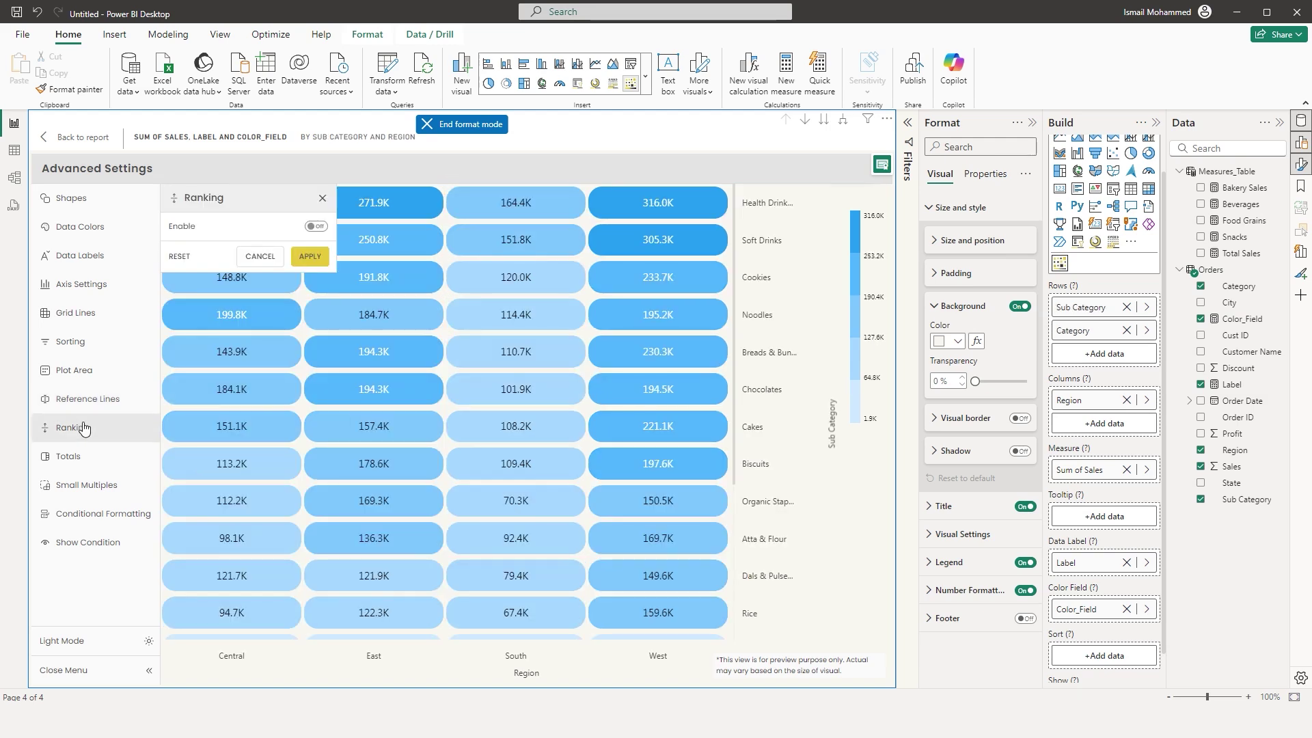
- Turn on ranking to keep only the top 5 rows
left_click(315, 226)
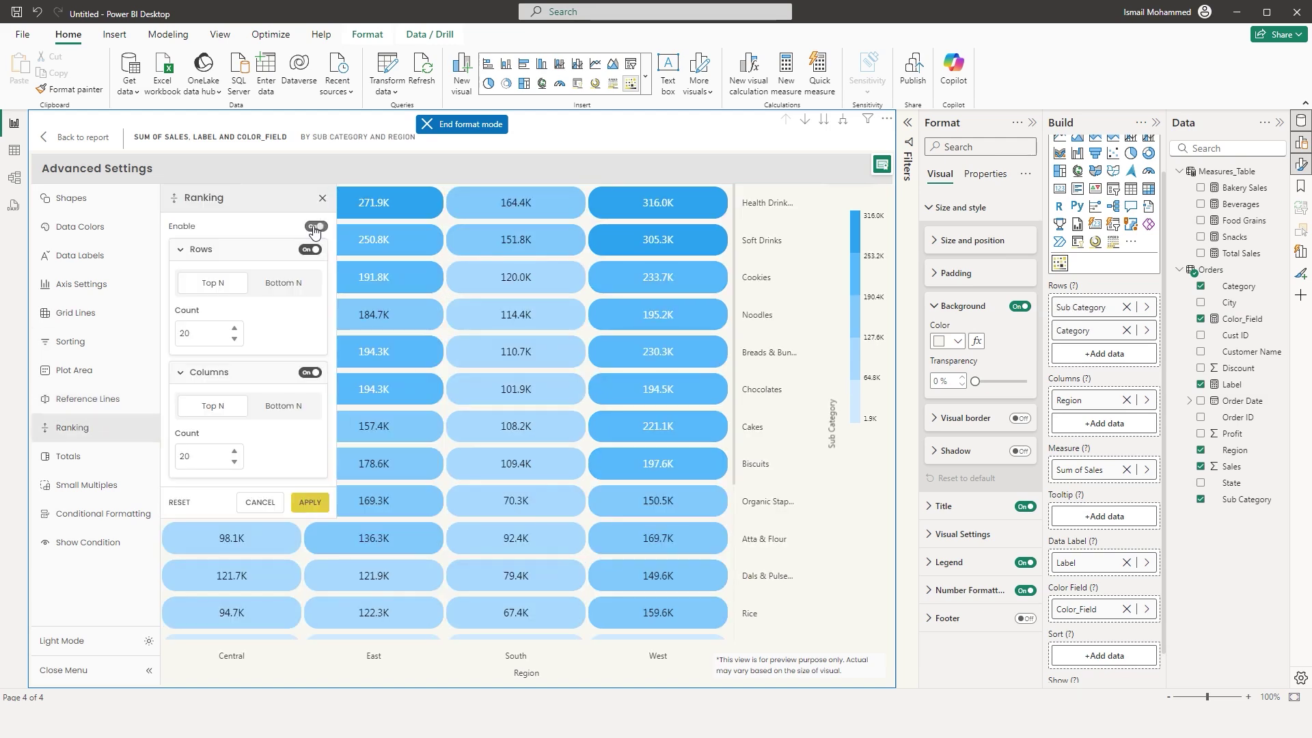
left_click(278, 299)
left_click(228, 292)
left_click(309, 502)
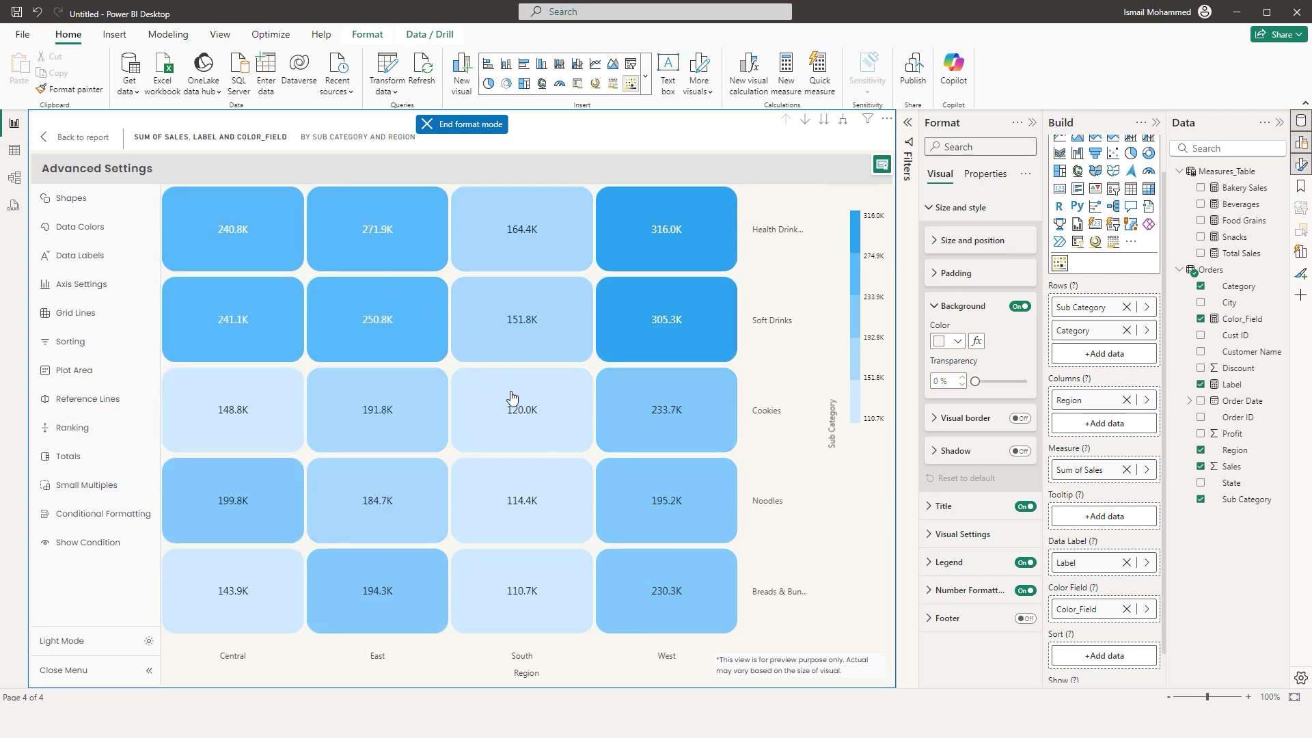
- Limit the heatmap columns to the top 3 regions
left_click(83, 433)
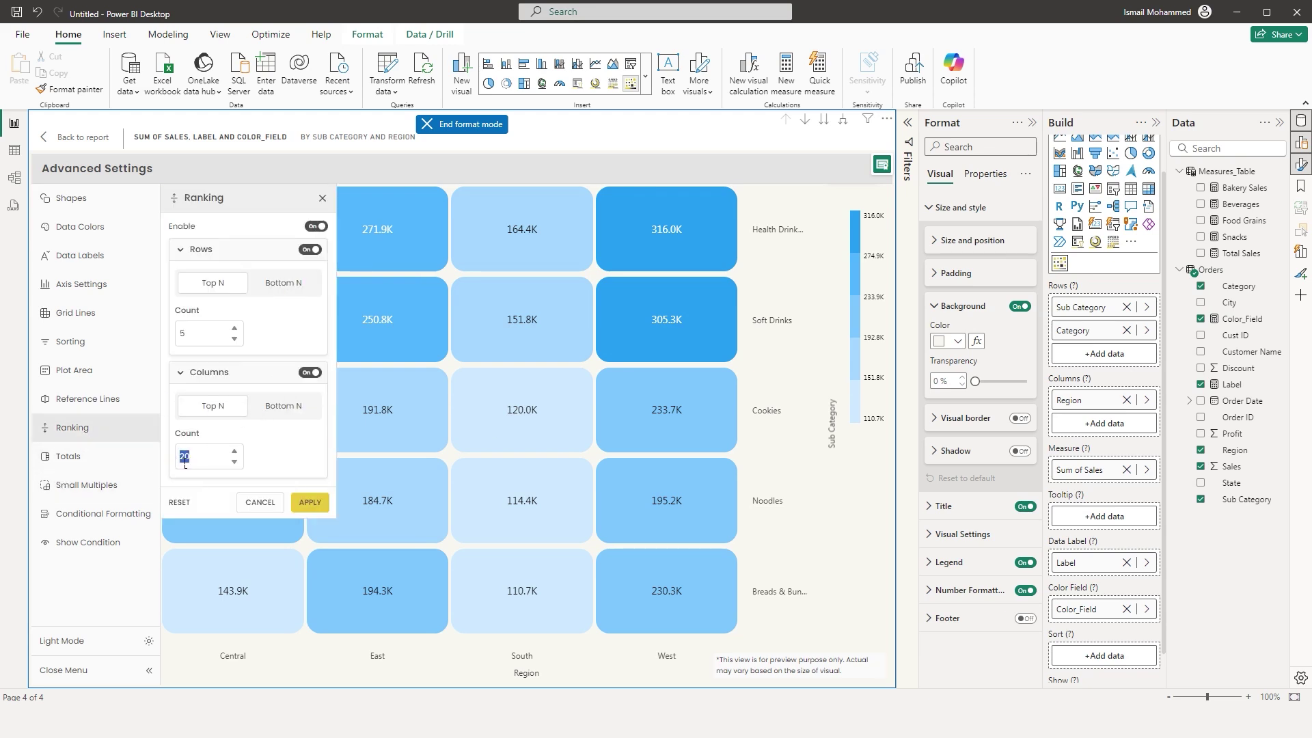
type("3")
left_click(309, 503)
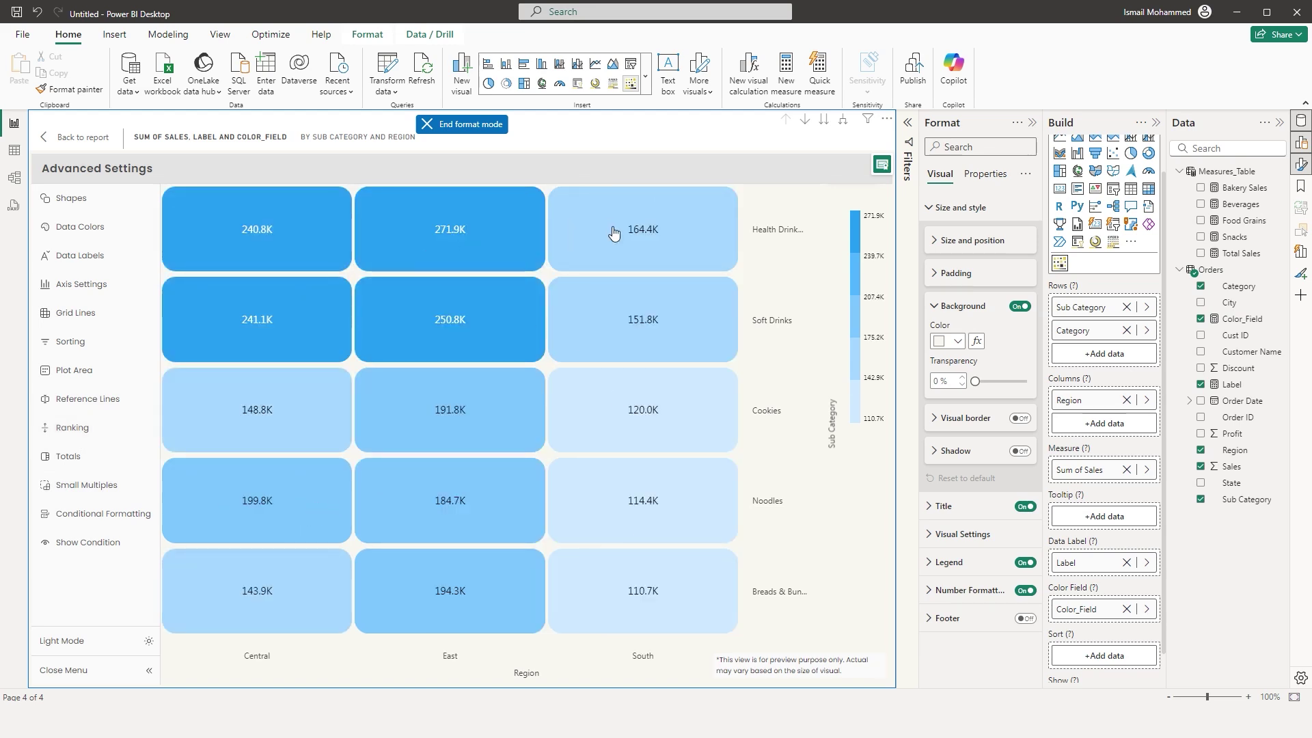
- Set rows to Bottom N with 10 sub-categories and columns to Top N
left_click(62, 429)
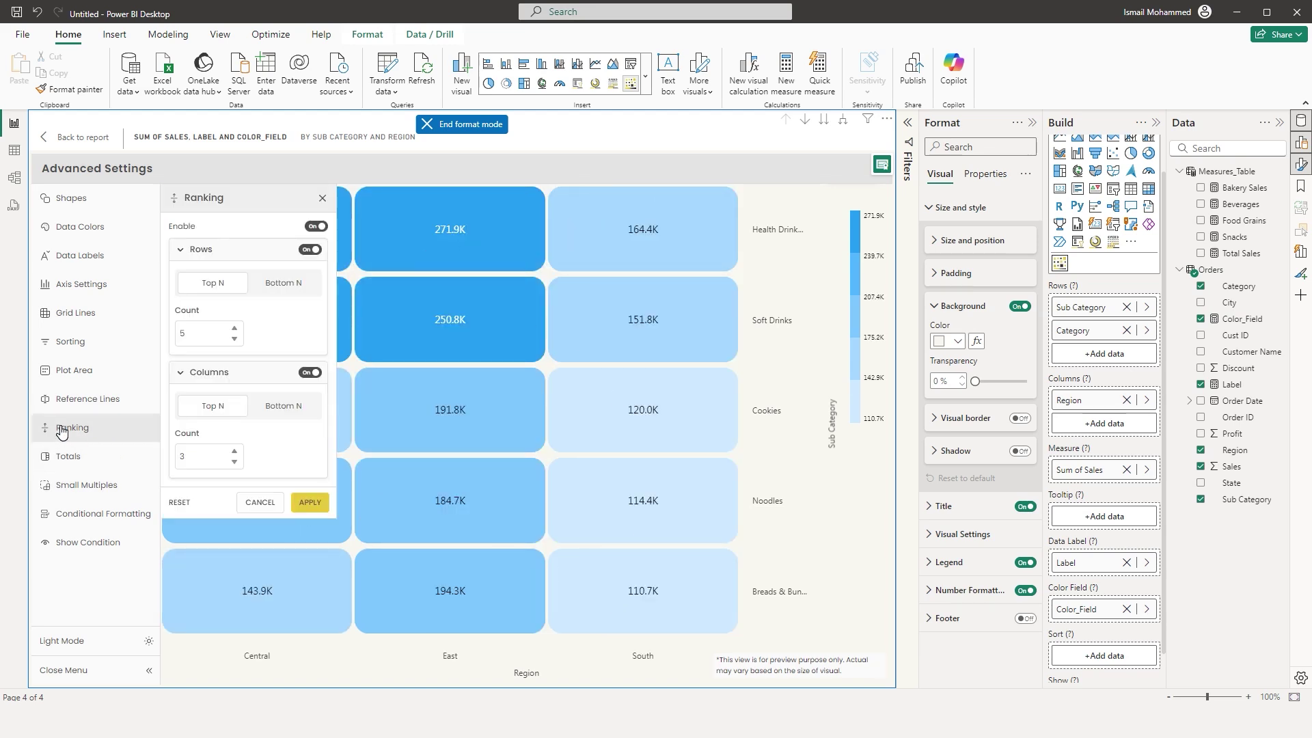
left_click(296, 292)
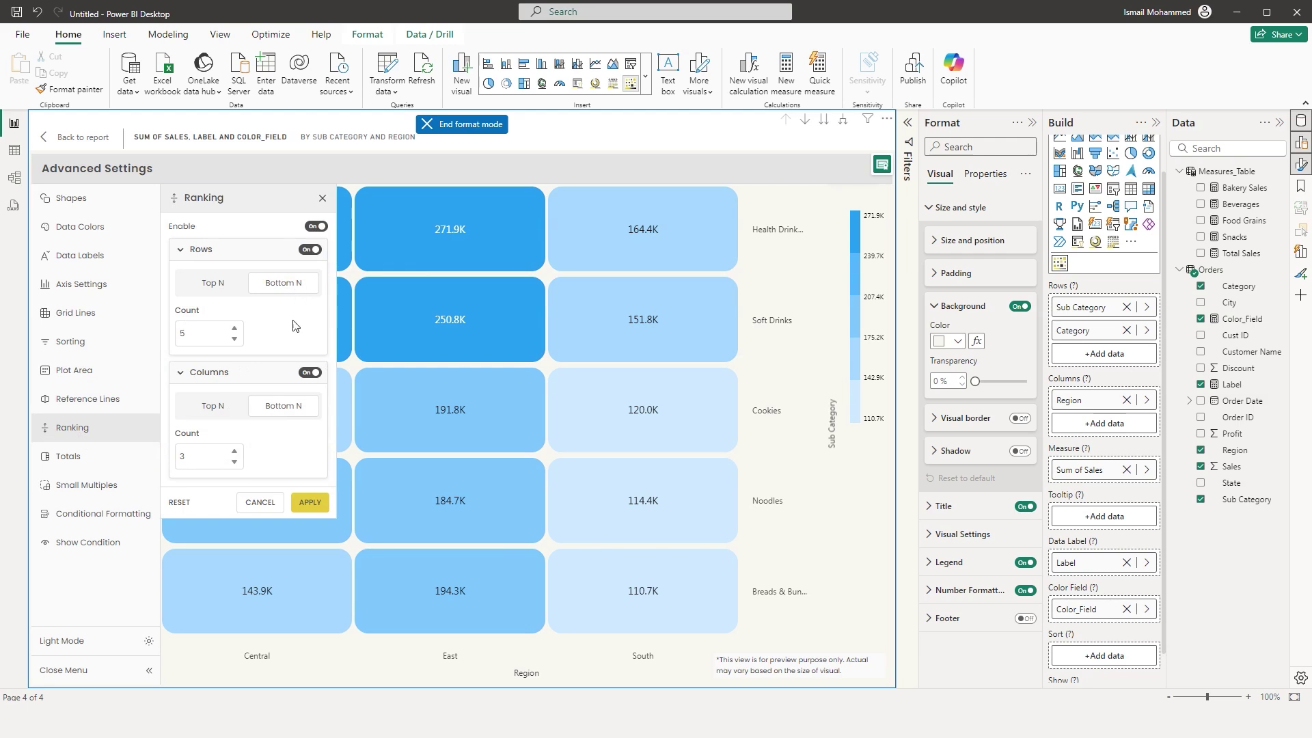
left_click(237, 409)
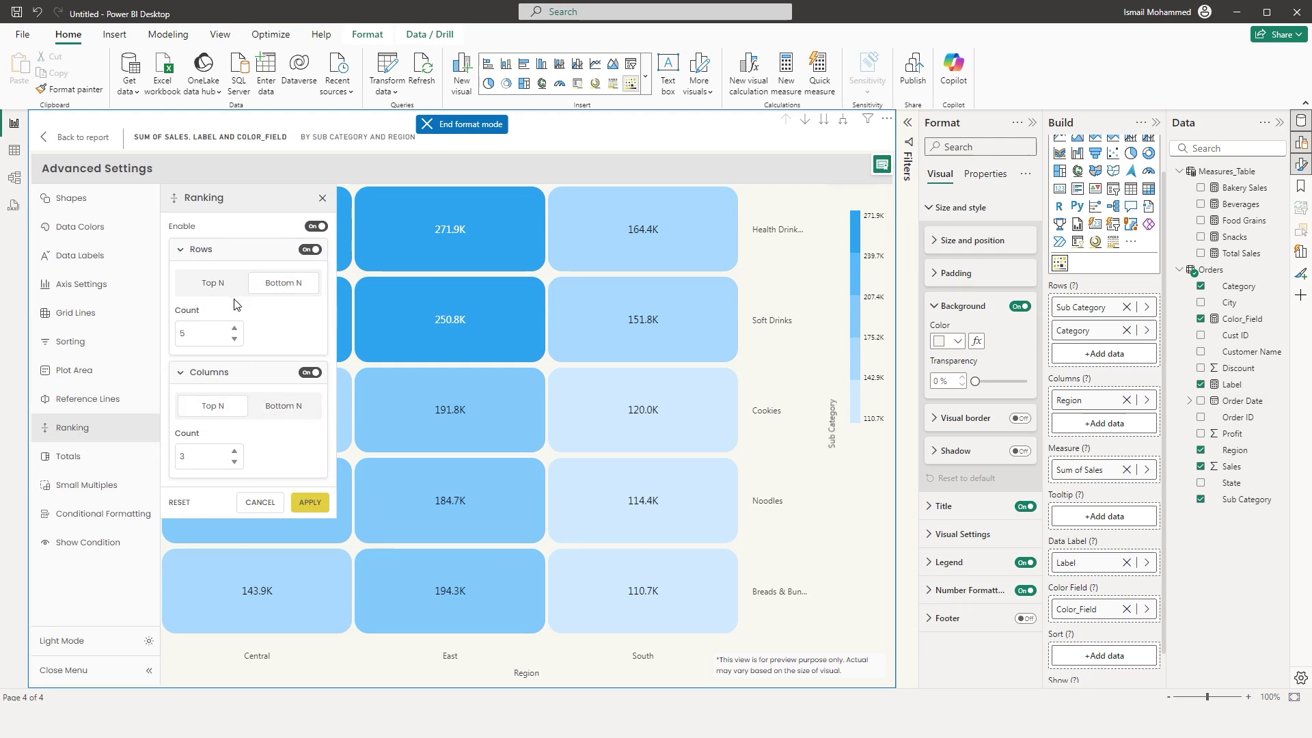
type("10")
left_click(307, 503)
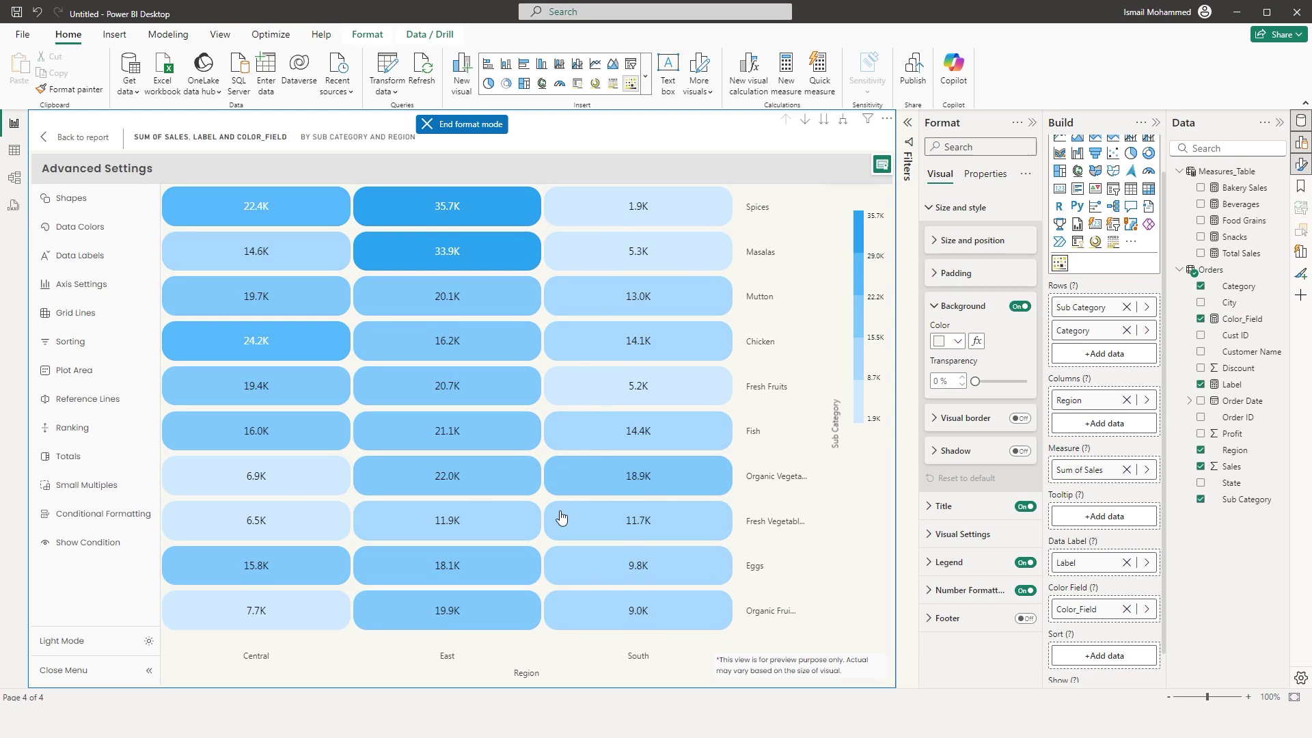
left_click(109, 403)
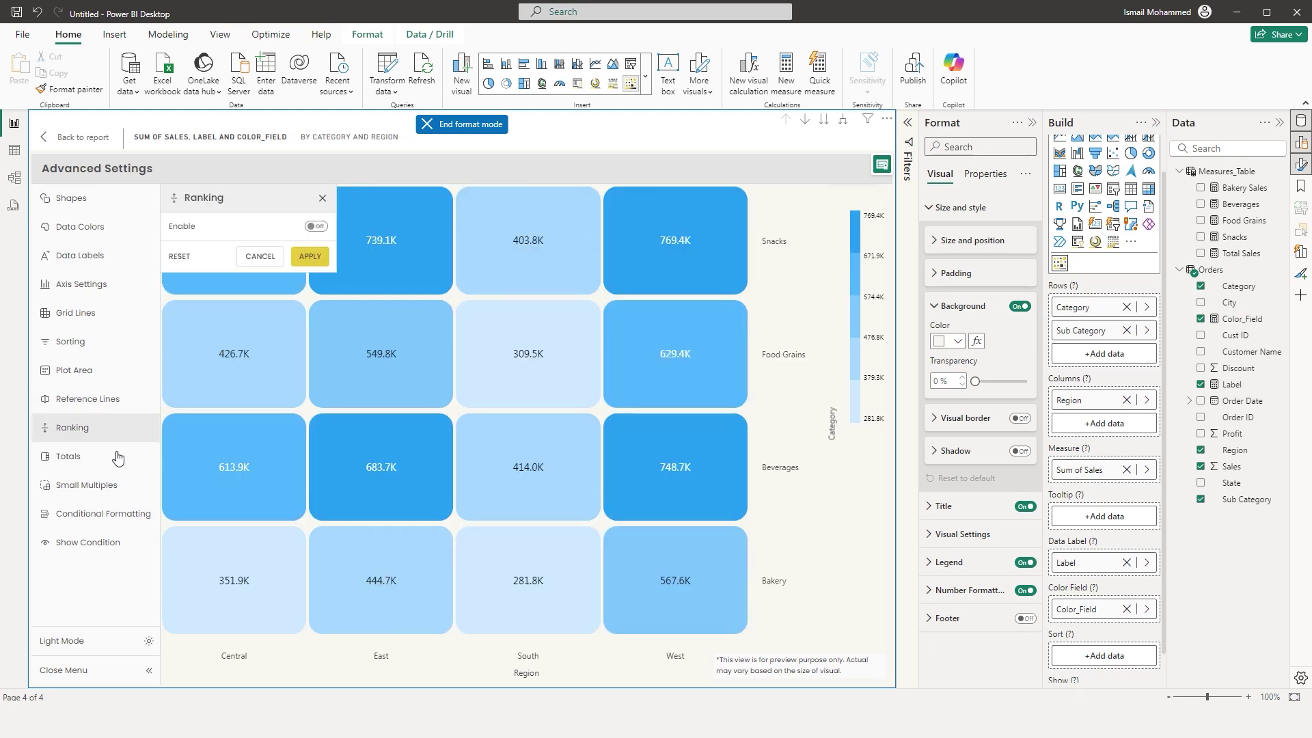
- Enable row totals so each category shows a Total bar and value
left_click(96, 458)
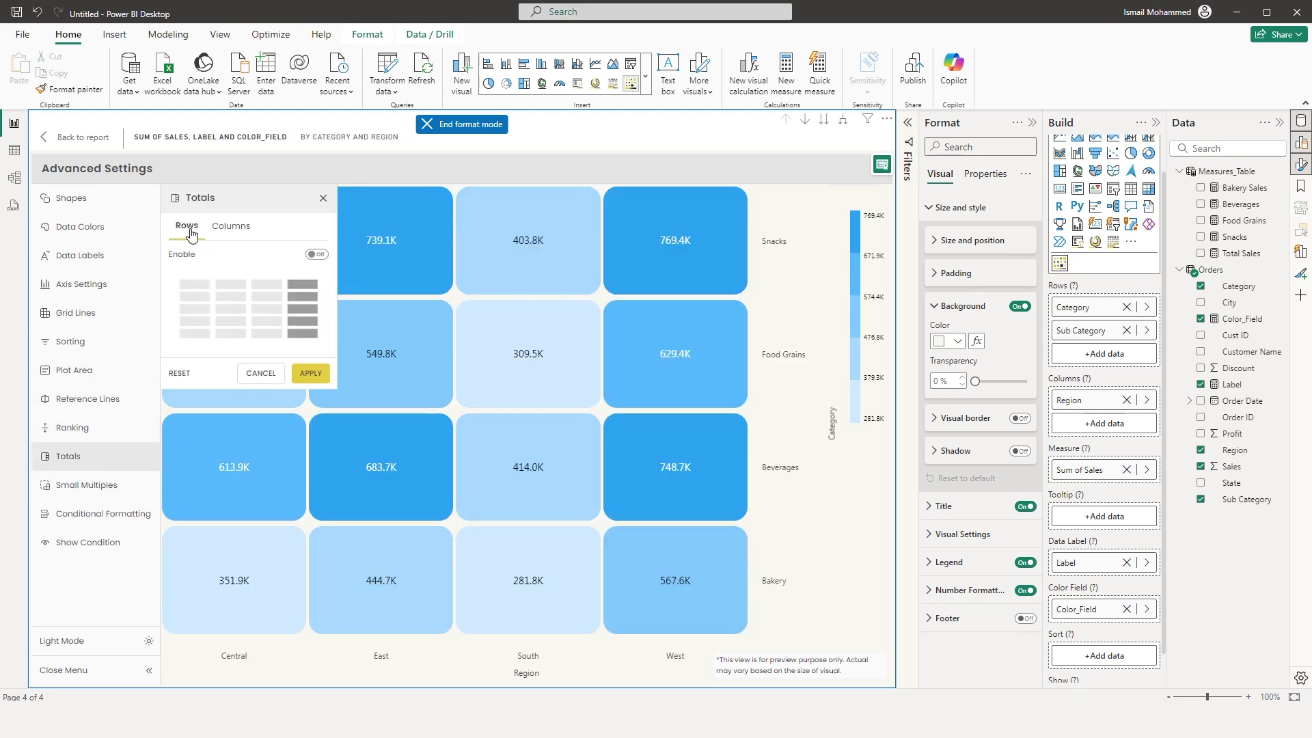
left_click(318, 255)
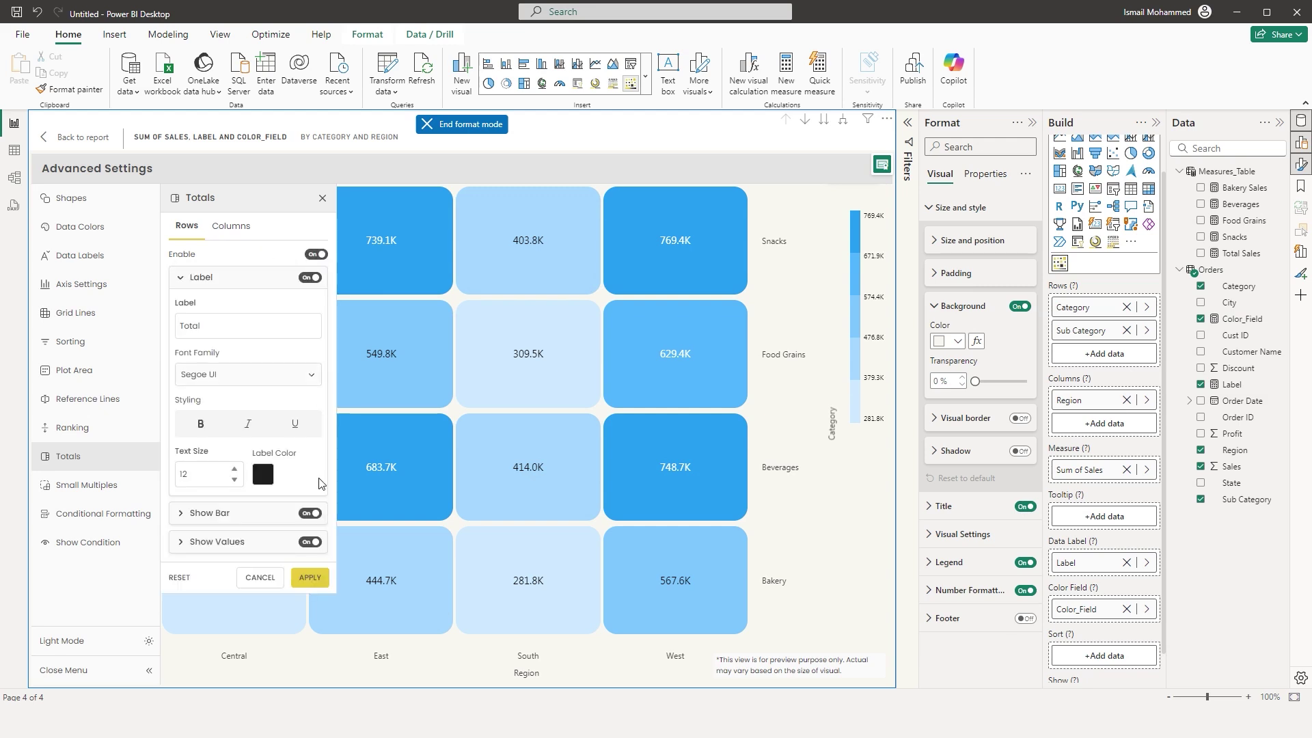
left_click(316, 576)
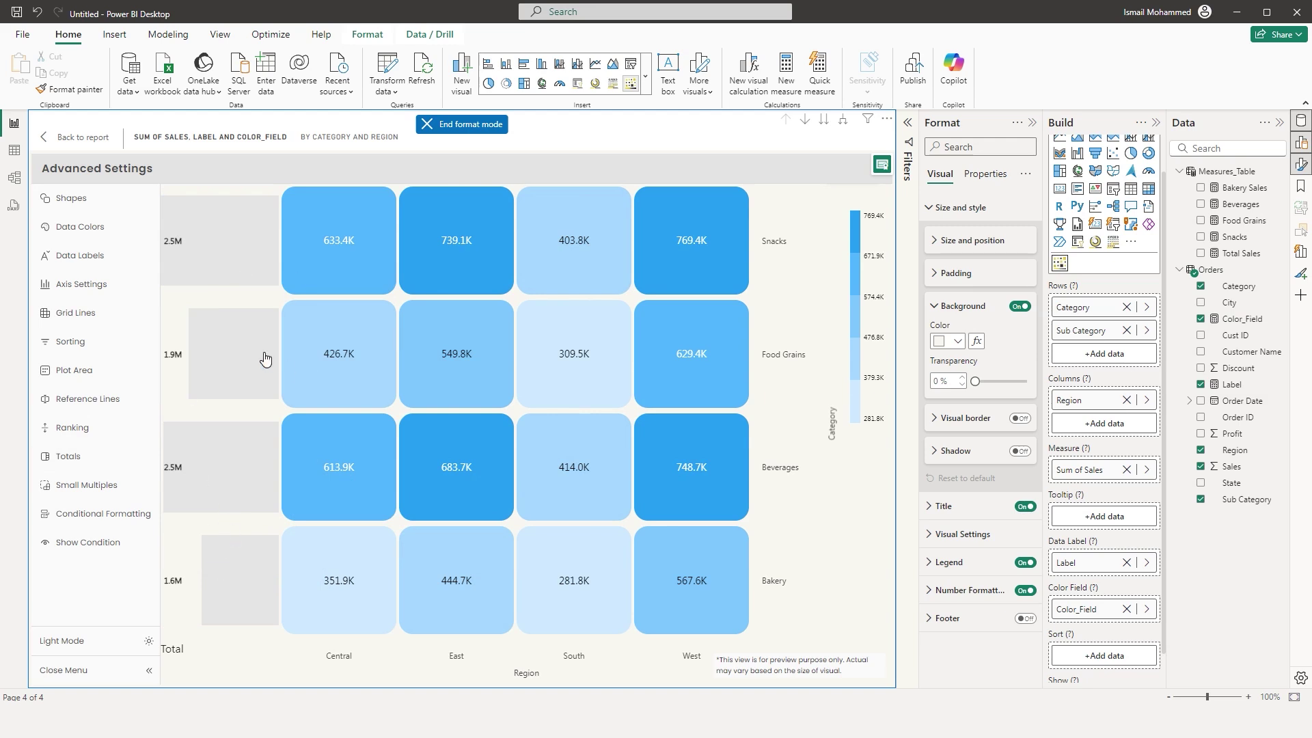
left_click(75, 301)
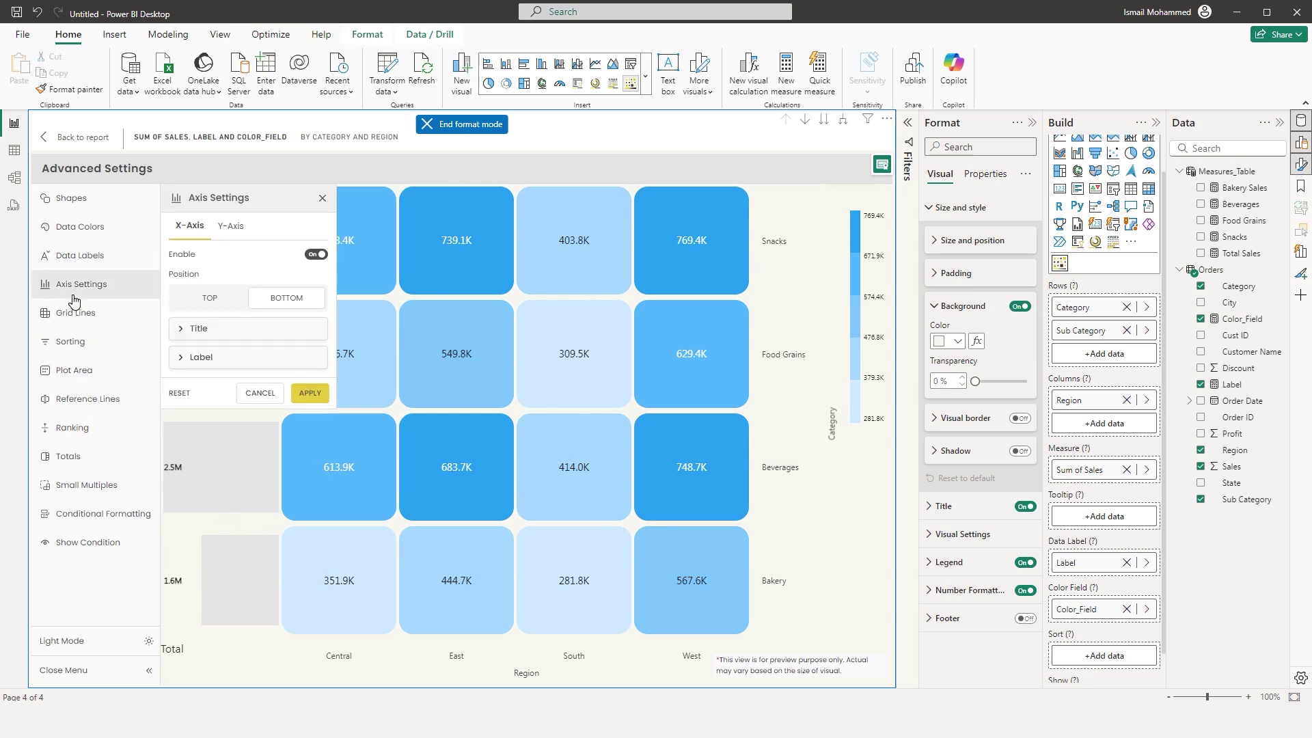
- Set the Y-axis position to Left, putting category labels left and totals right
left_click(229, 227)
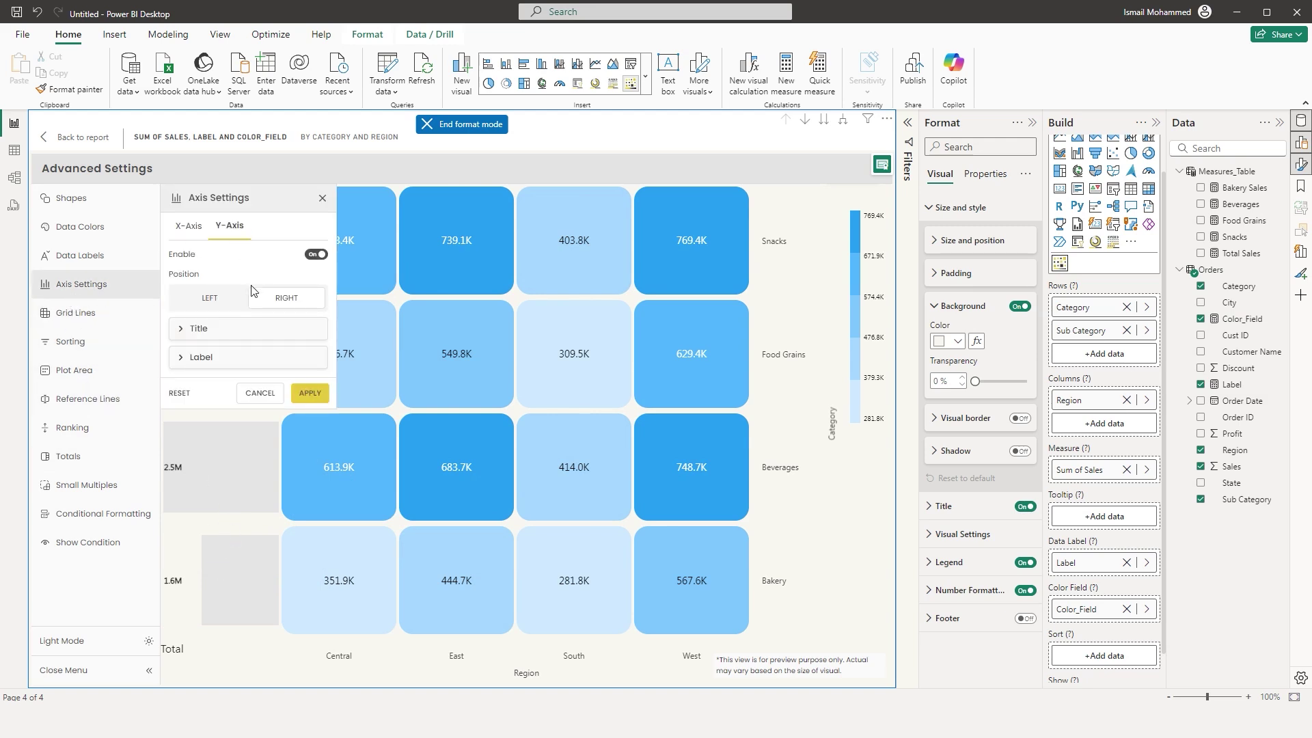
left_click(217, 299)
left_click(310, 393)
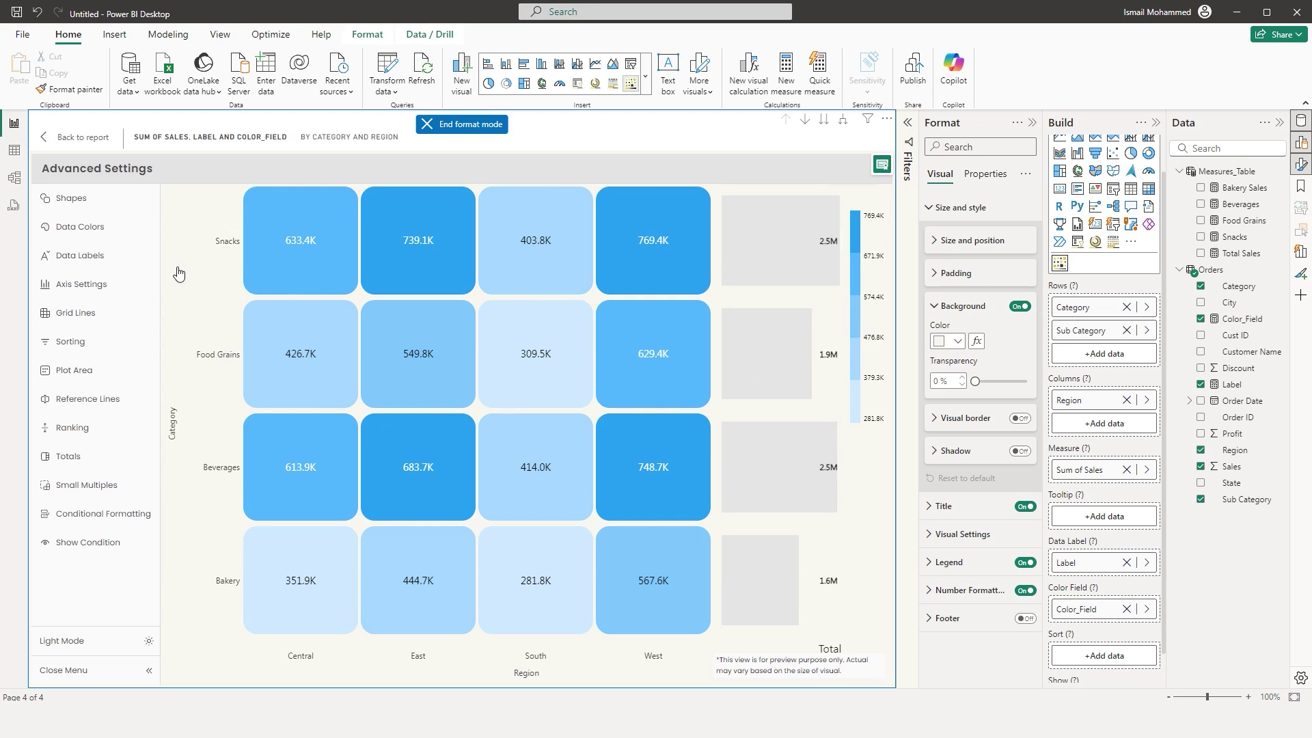
left_click(80, 464)
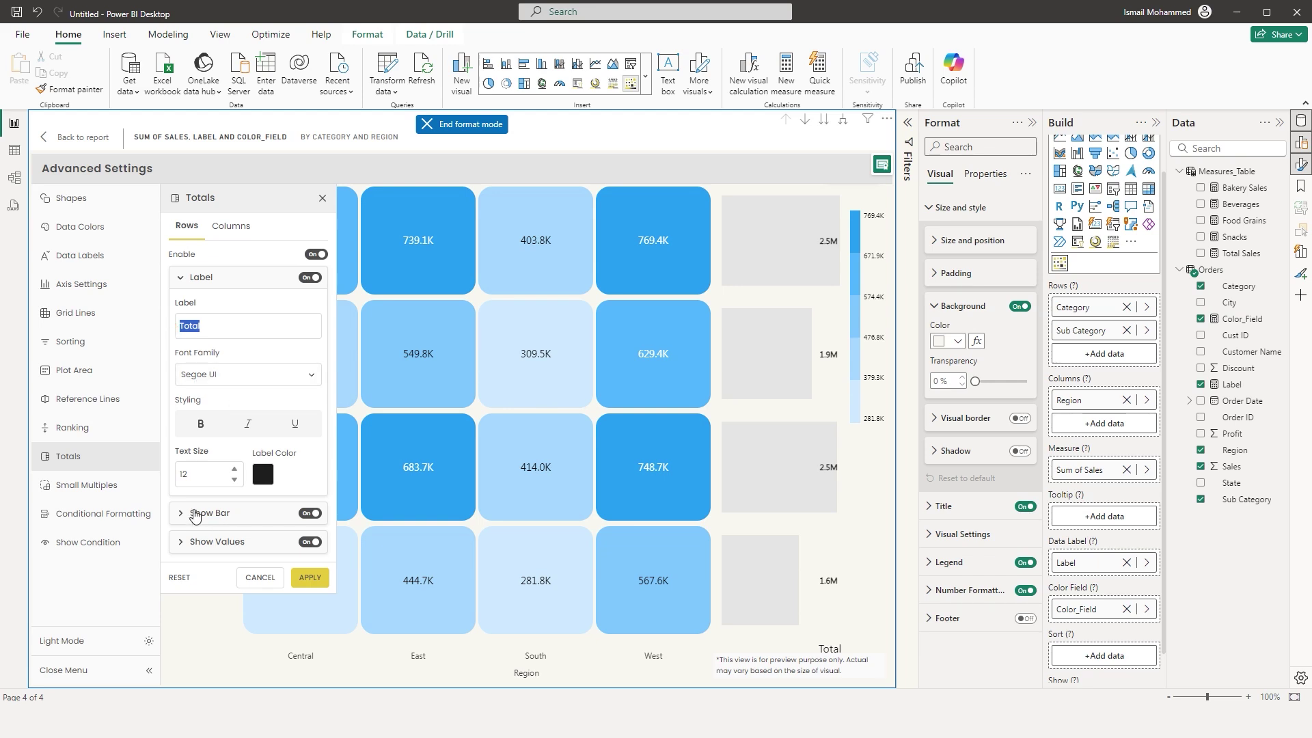
- Turn off the row total bars to compare the heatmap without them
left_click(196, 514)
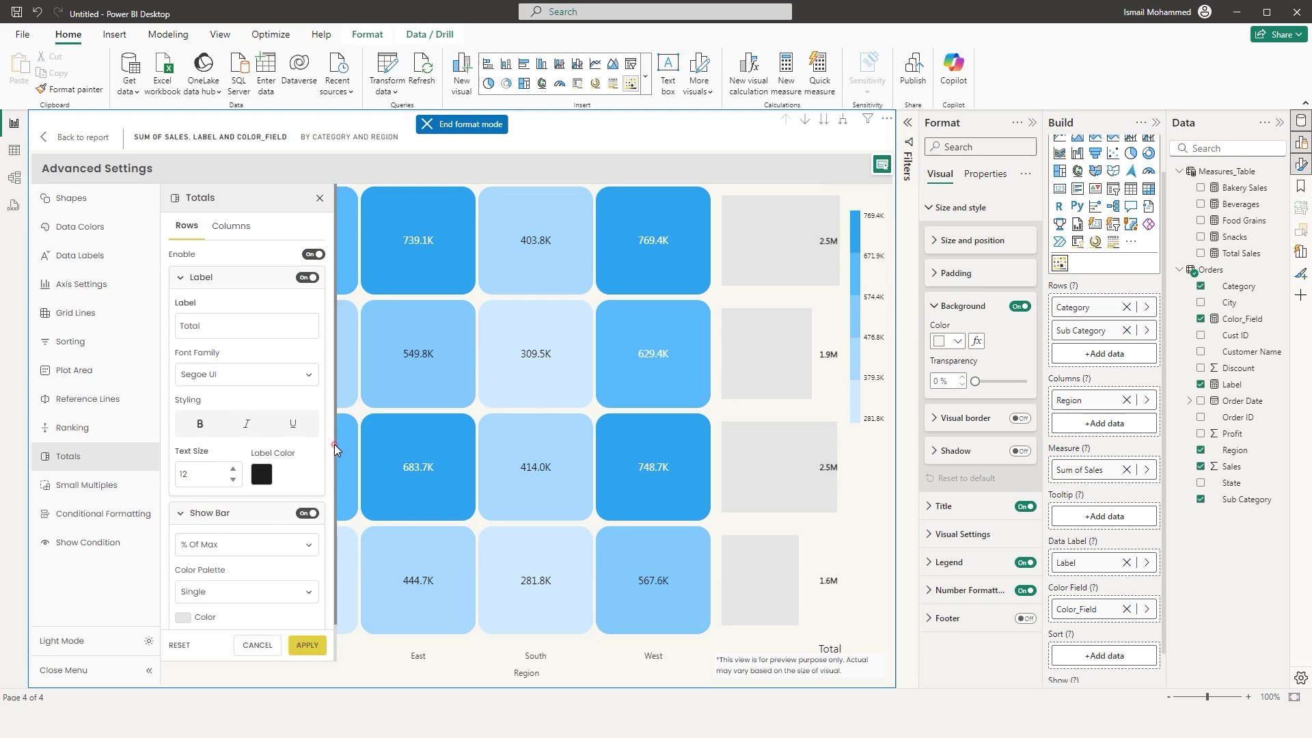
scroll(321, 464, "down", 2)
left_click(310, 481)
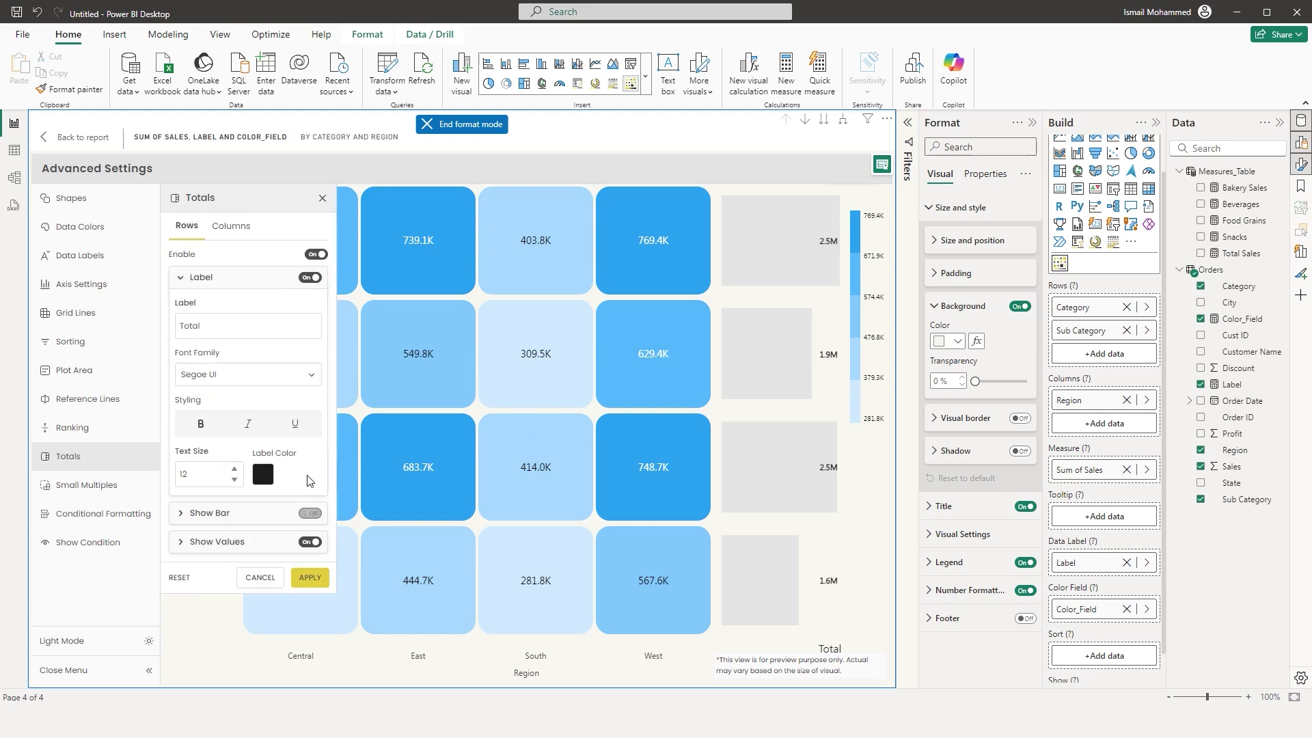
left_click(311, 579)
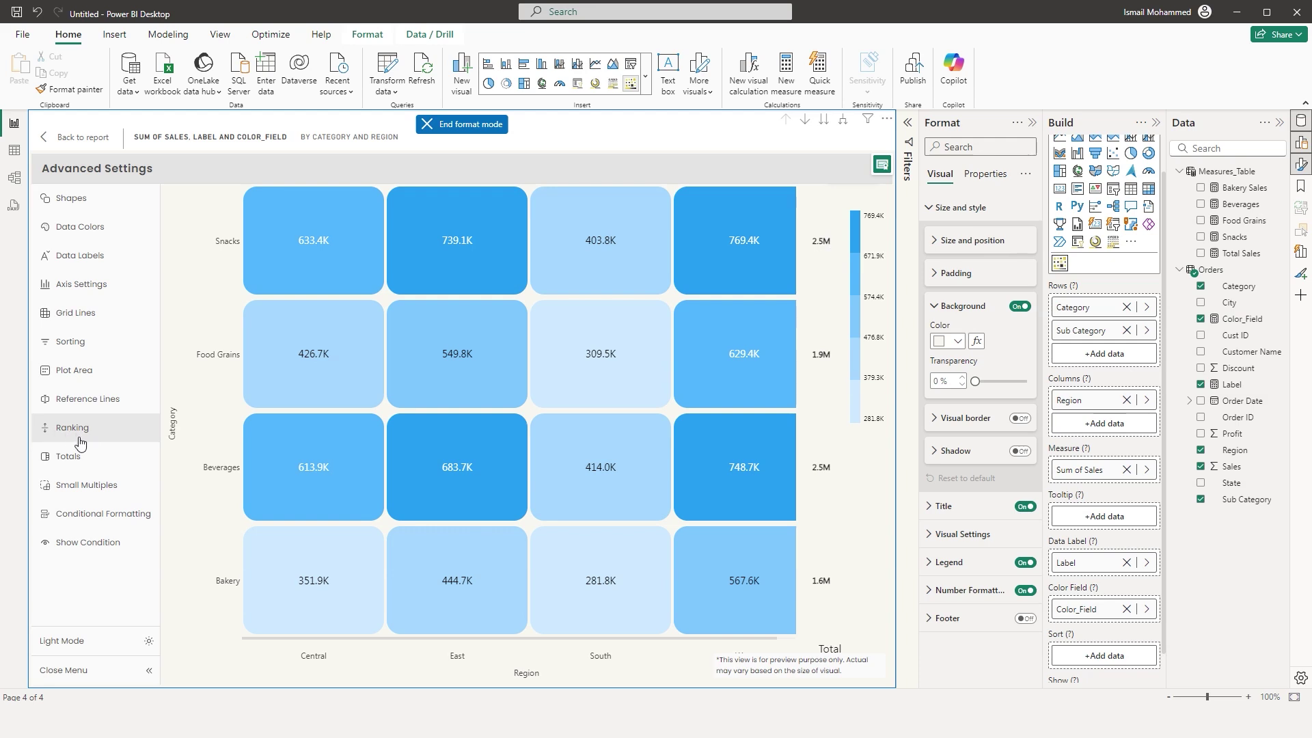
- Turn the row total bars back on, scaled as % Of Total
left_click(90, 467)
left_click(309, 516)
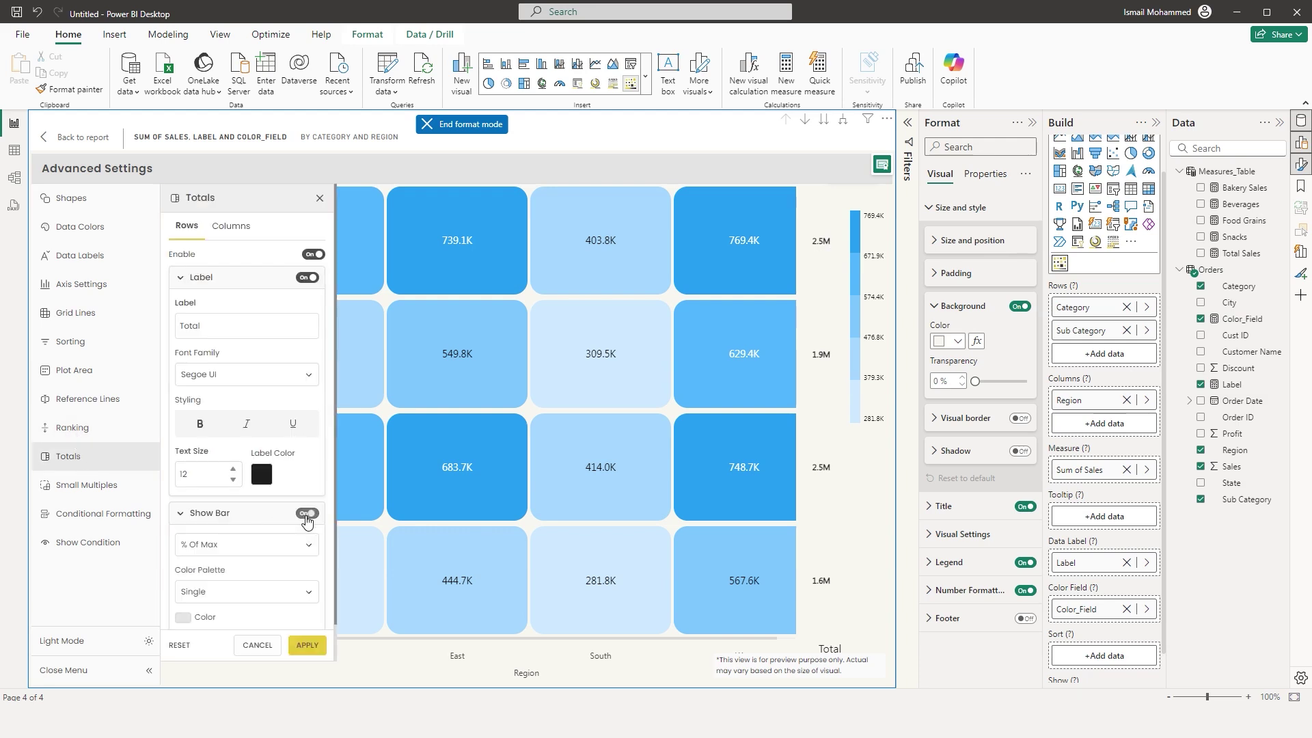
scroll(255, 491, "down", 1)
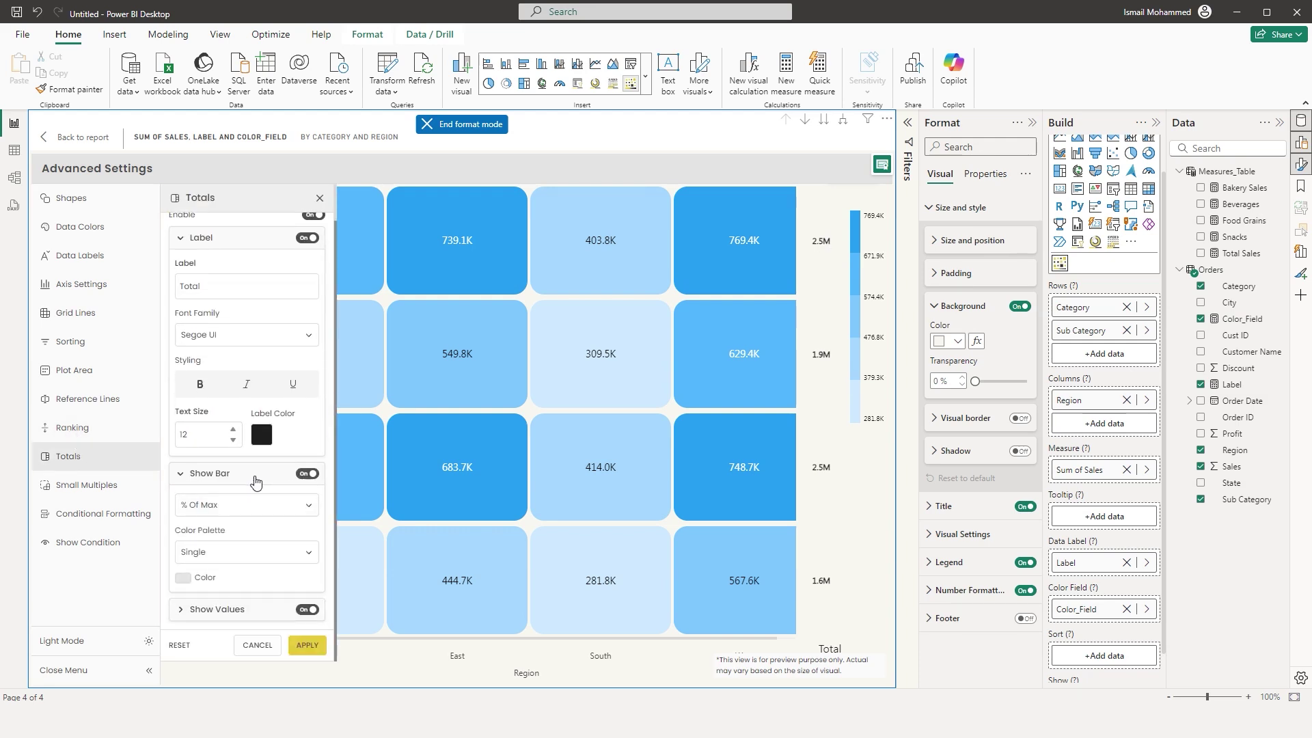
left_click(232, 505)
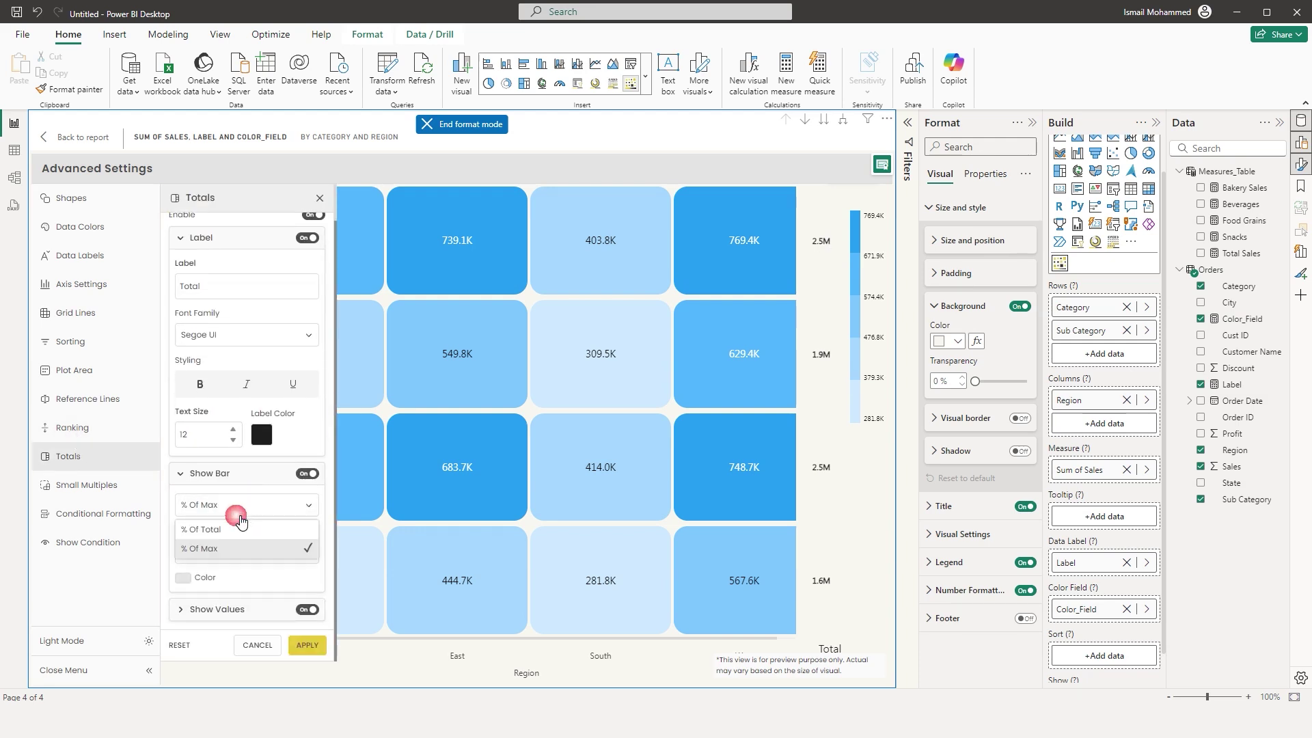
left_click(200, 535)
left_click(213, 510)
left_click(214, 552)
left_click(217, 511)
left_click(213, 535)
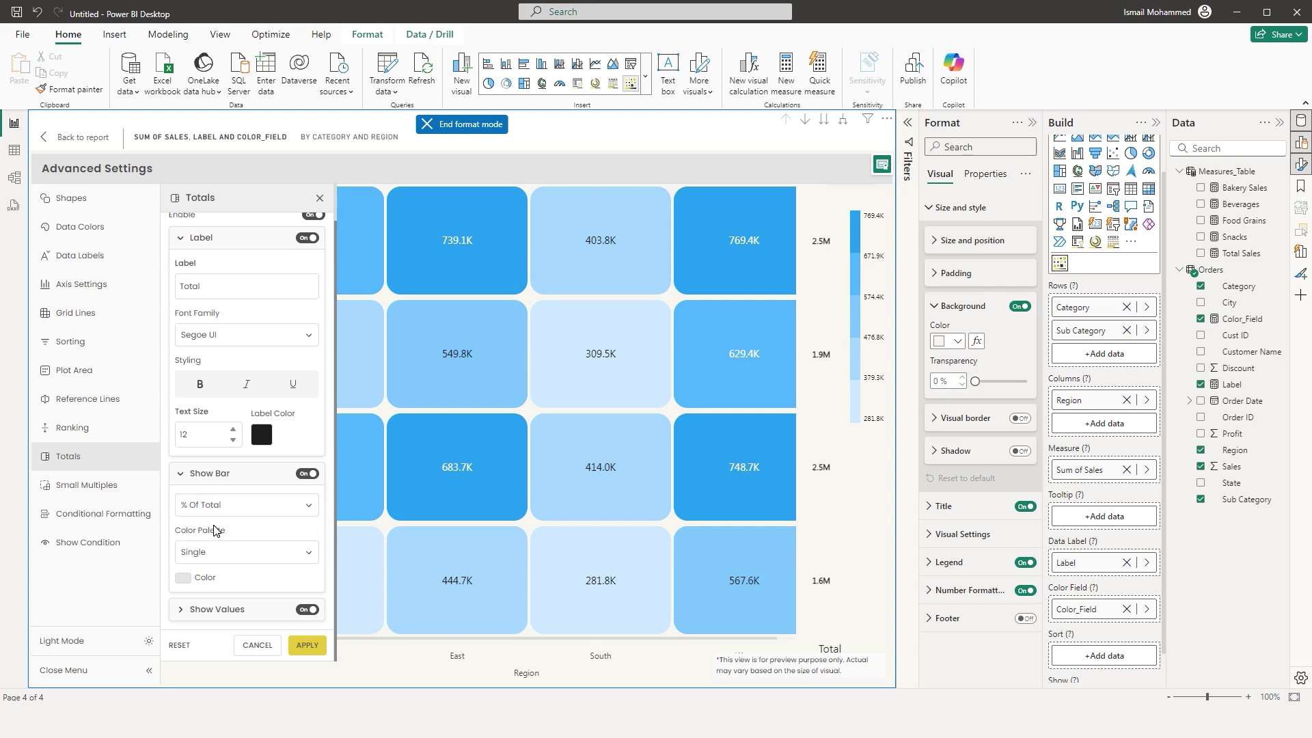
- Colour the row total bars blue
left_click(185, 578)
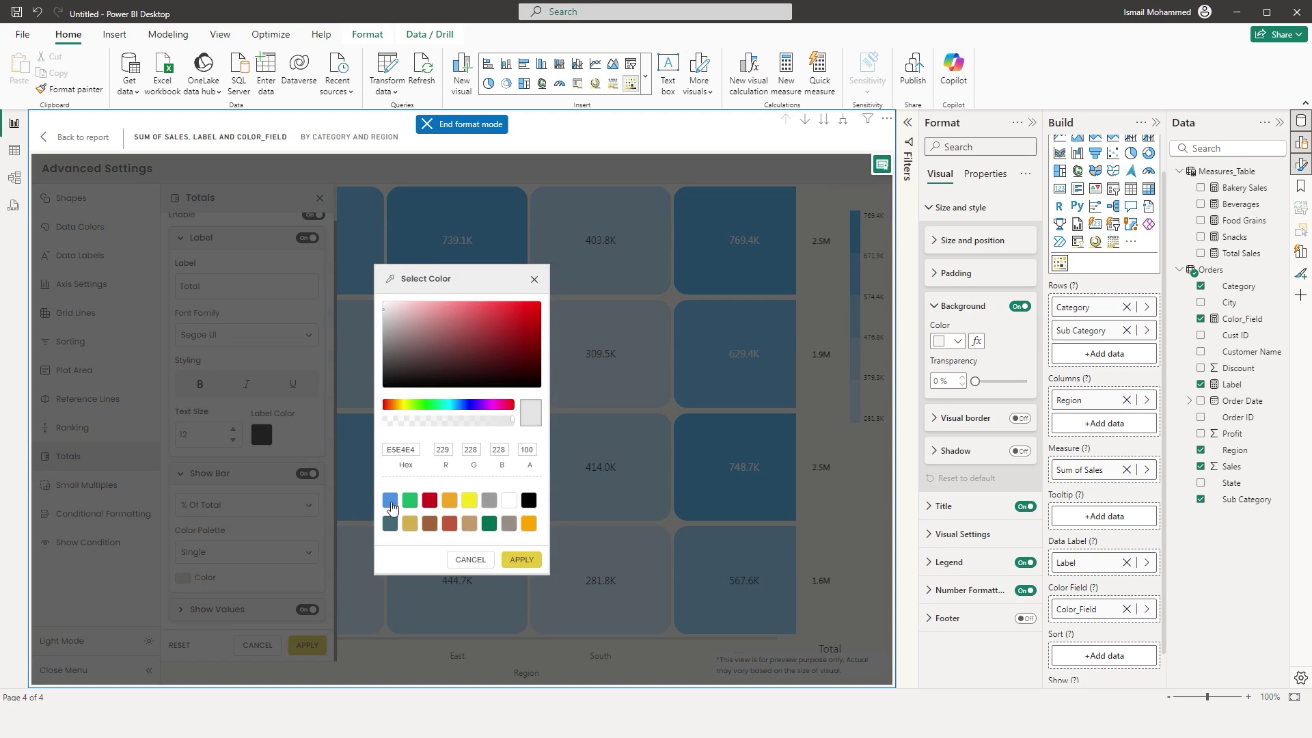
left_click(390, 501)
left_click(520, 560)
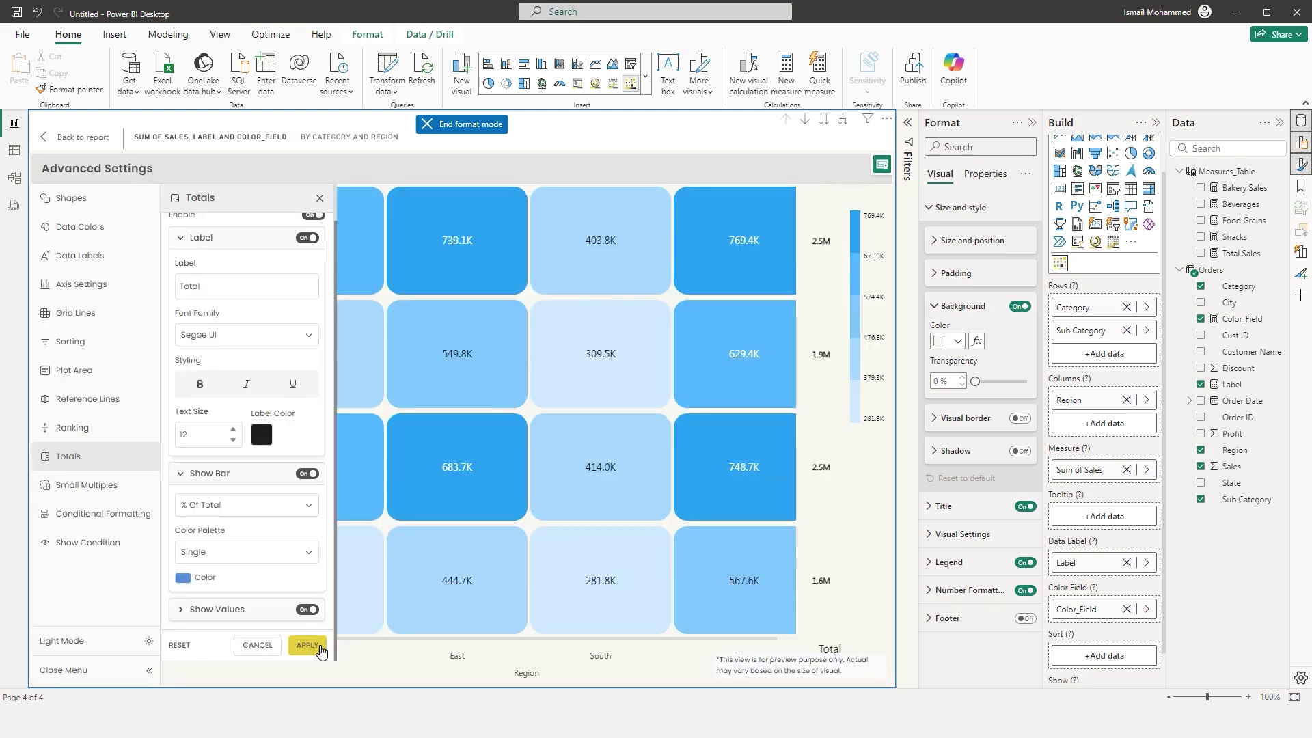
left_click(318, 646)
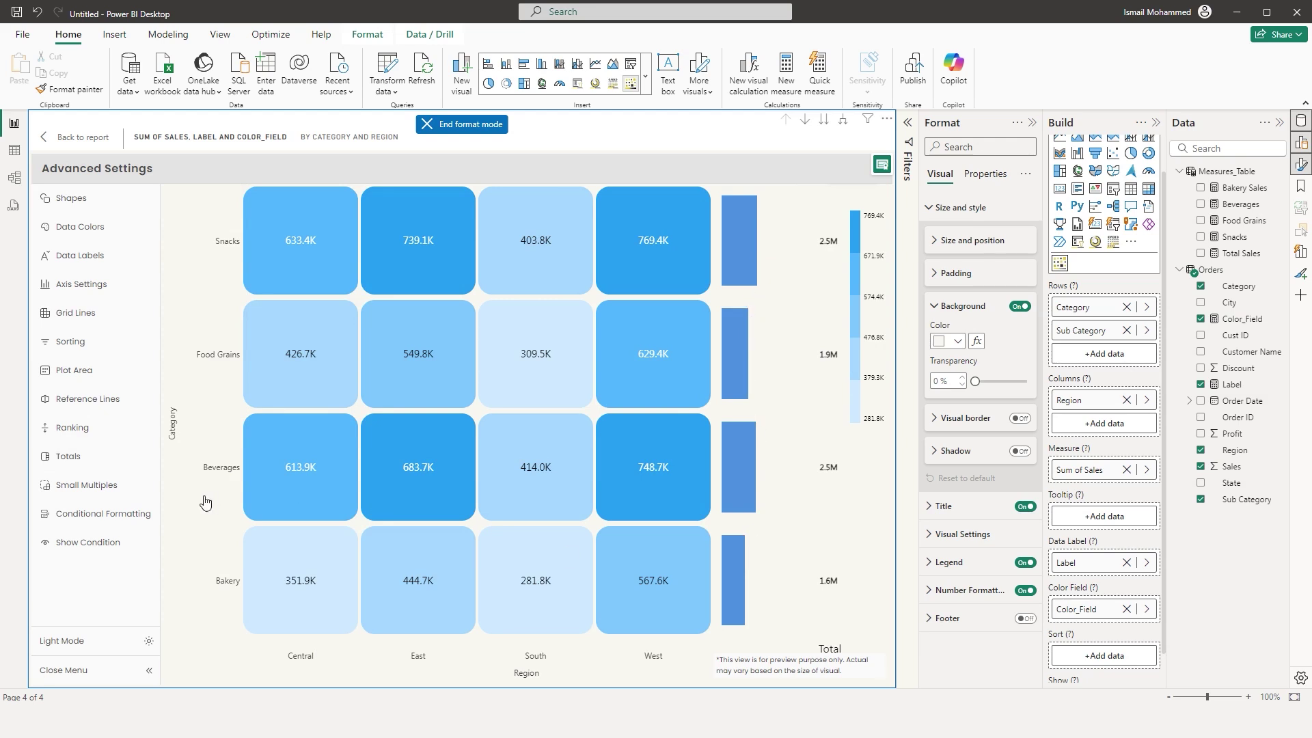
left_click(80, 467)
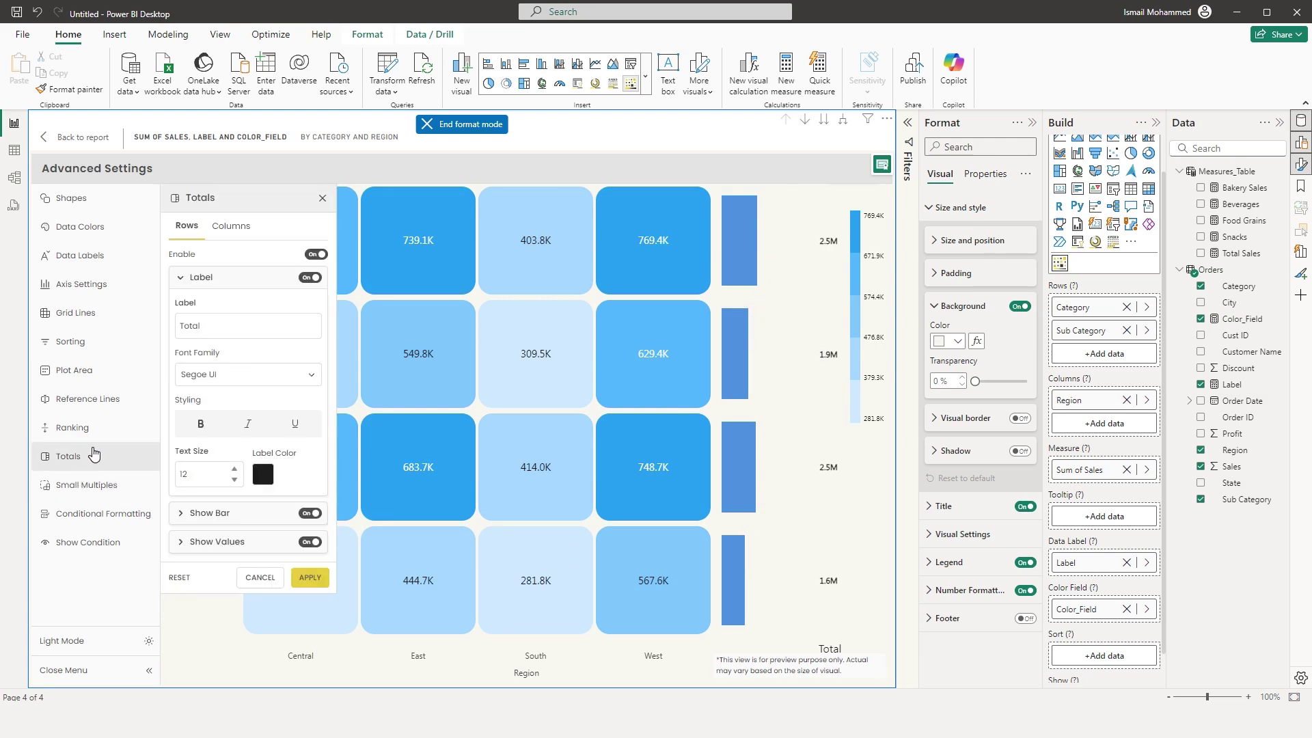
- Enable column totals for each region
left_click(231, 227)
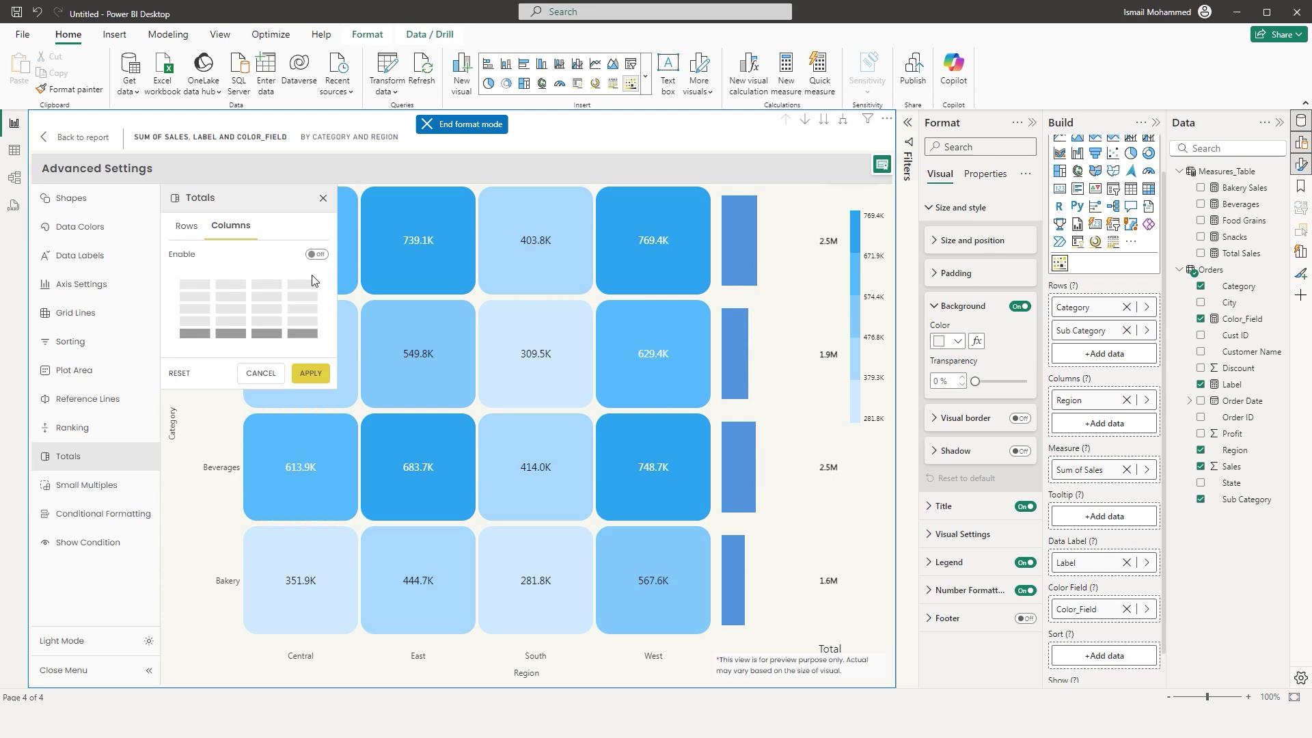
left_click(317, 254)
left_click(318, 581)
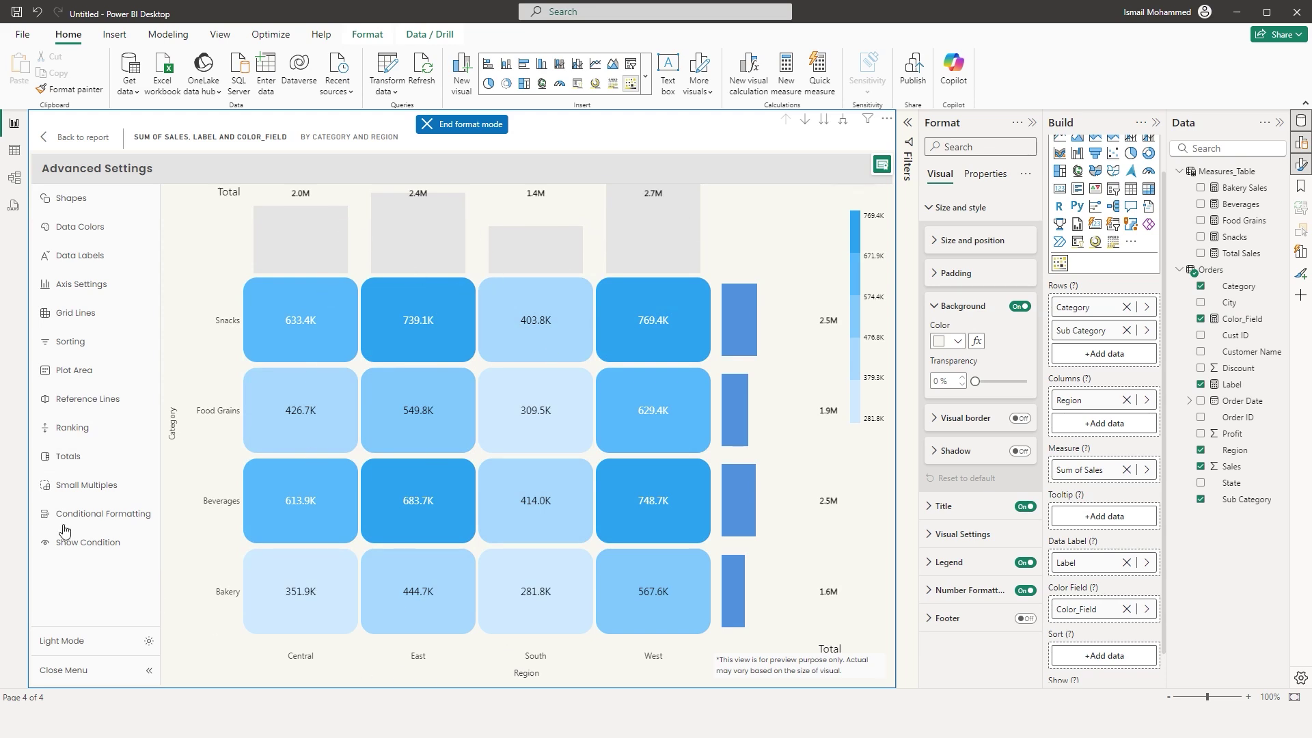
- Set the X-axis position to Top so region labels sit above the heatmap
left_click(81, 285)
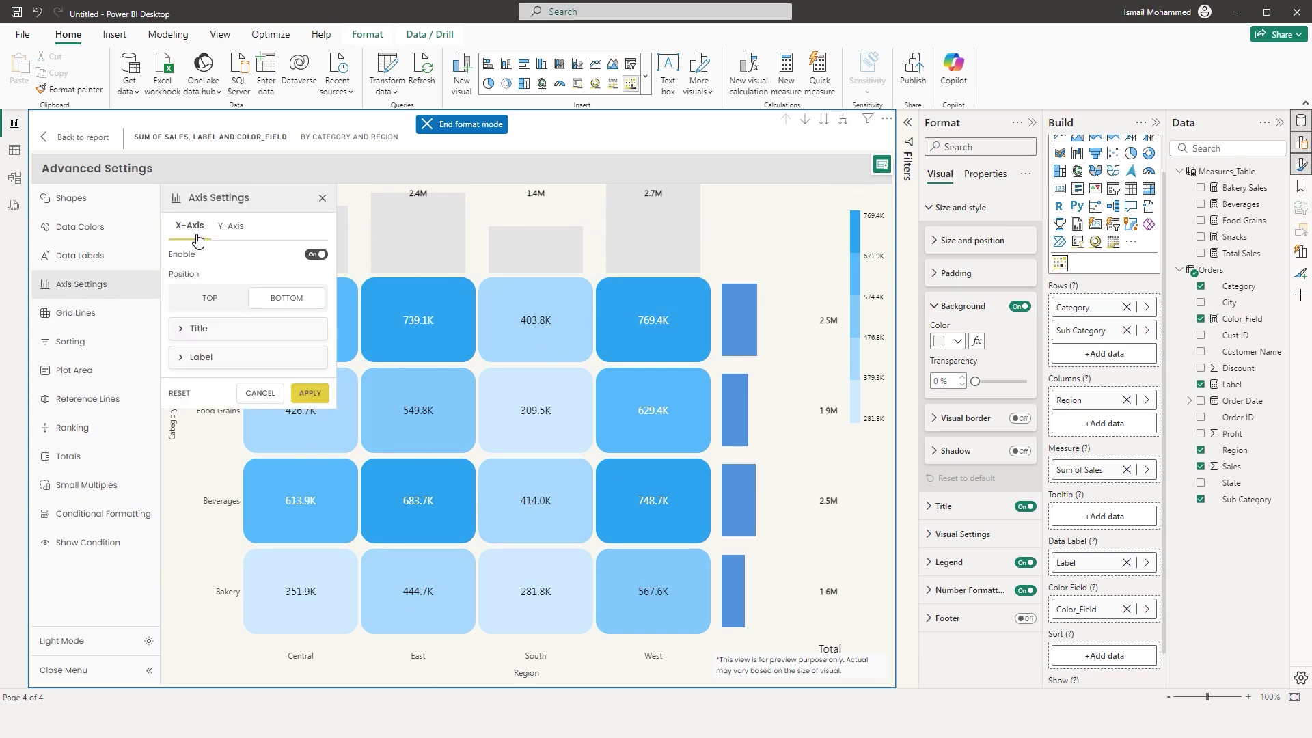
left_click(216, 300)
left_click(323, 395)
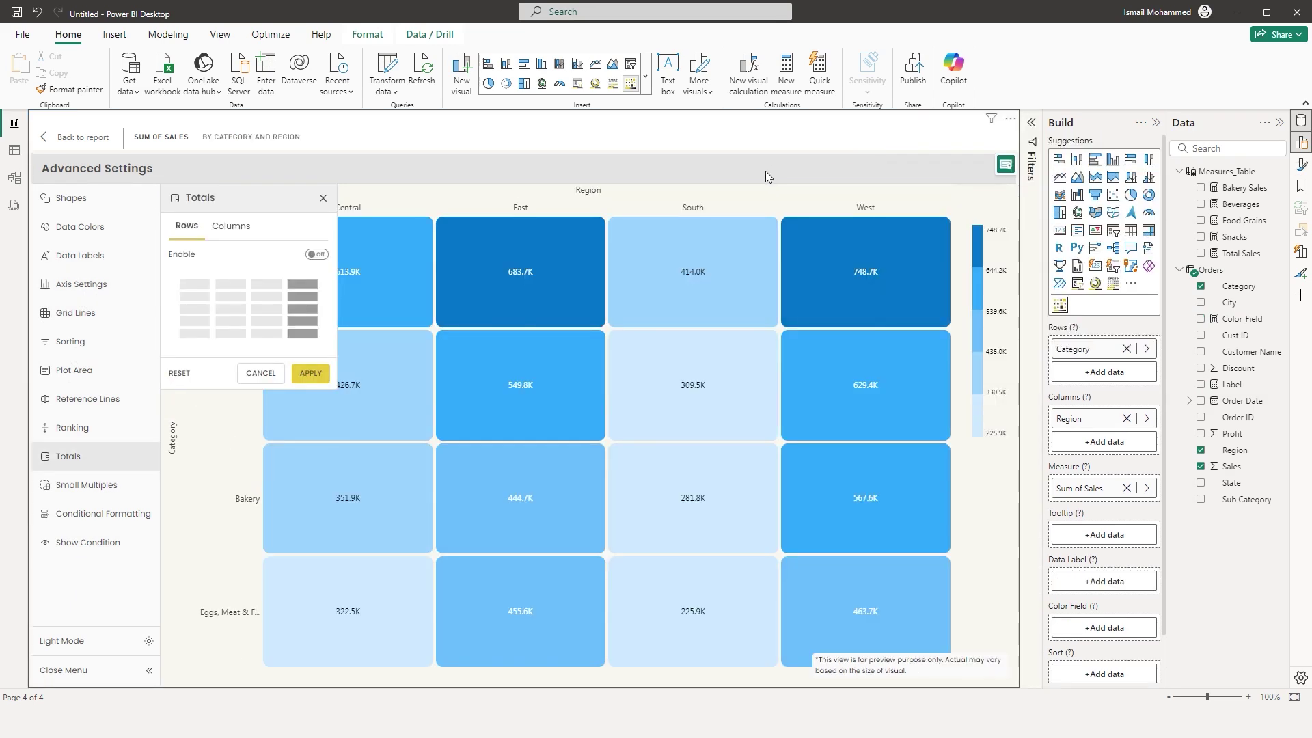
left_click(109, 484)
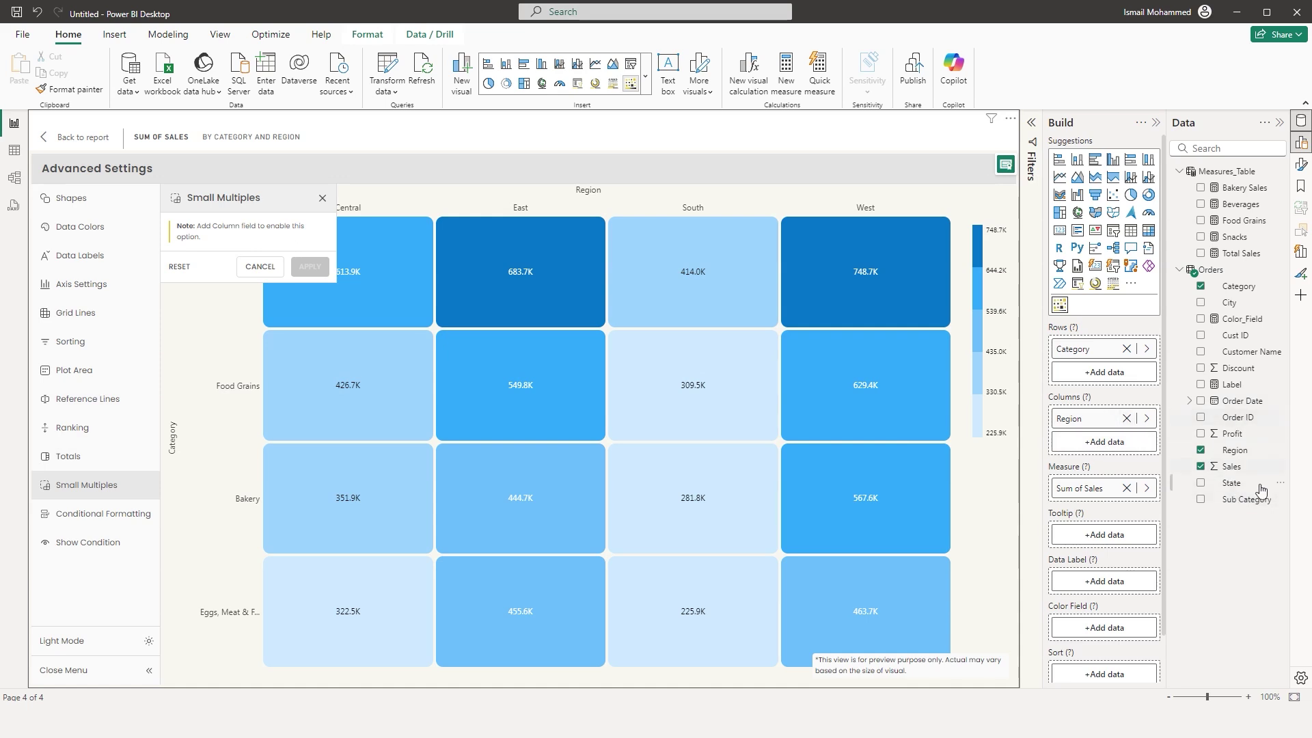
- Add Sub Category under Region in the heatmap columns and drill into East's sub-category sales
left_click_drag(1253, 509, 1105, 443)
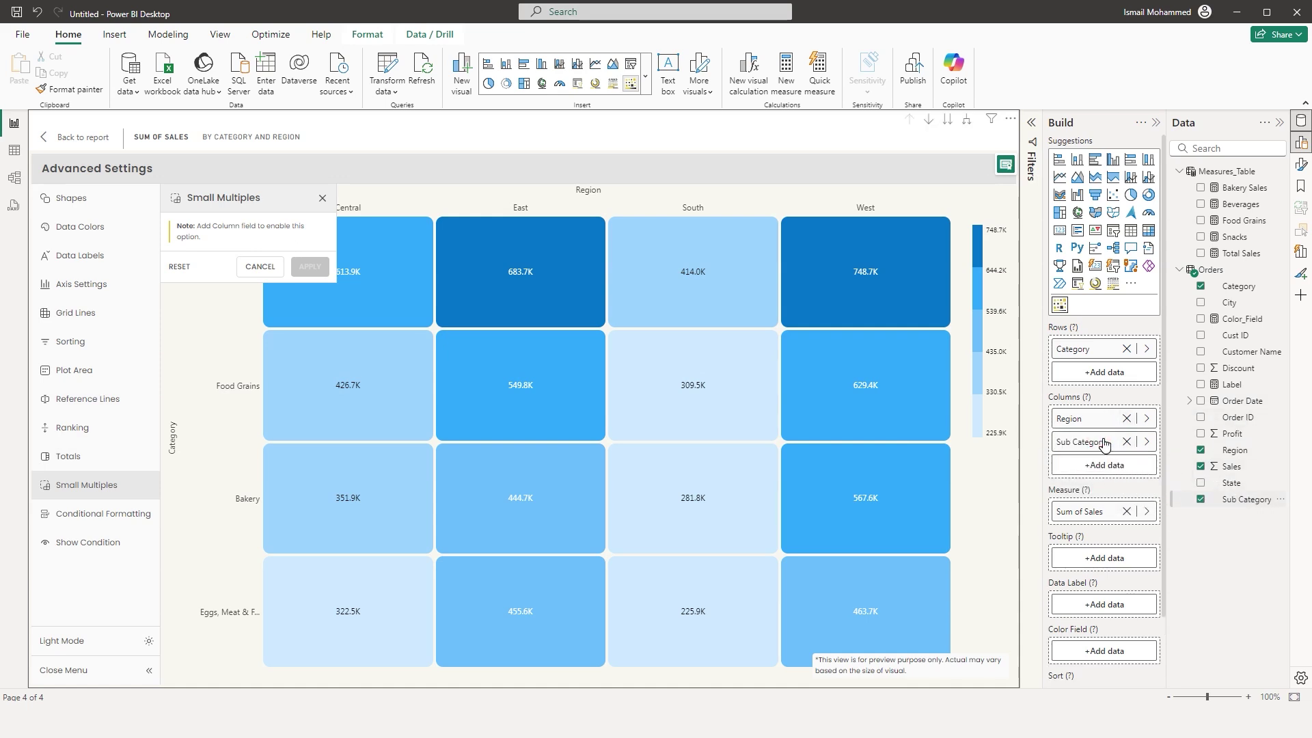
left_click(96, 139)
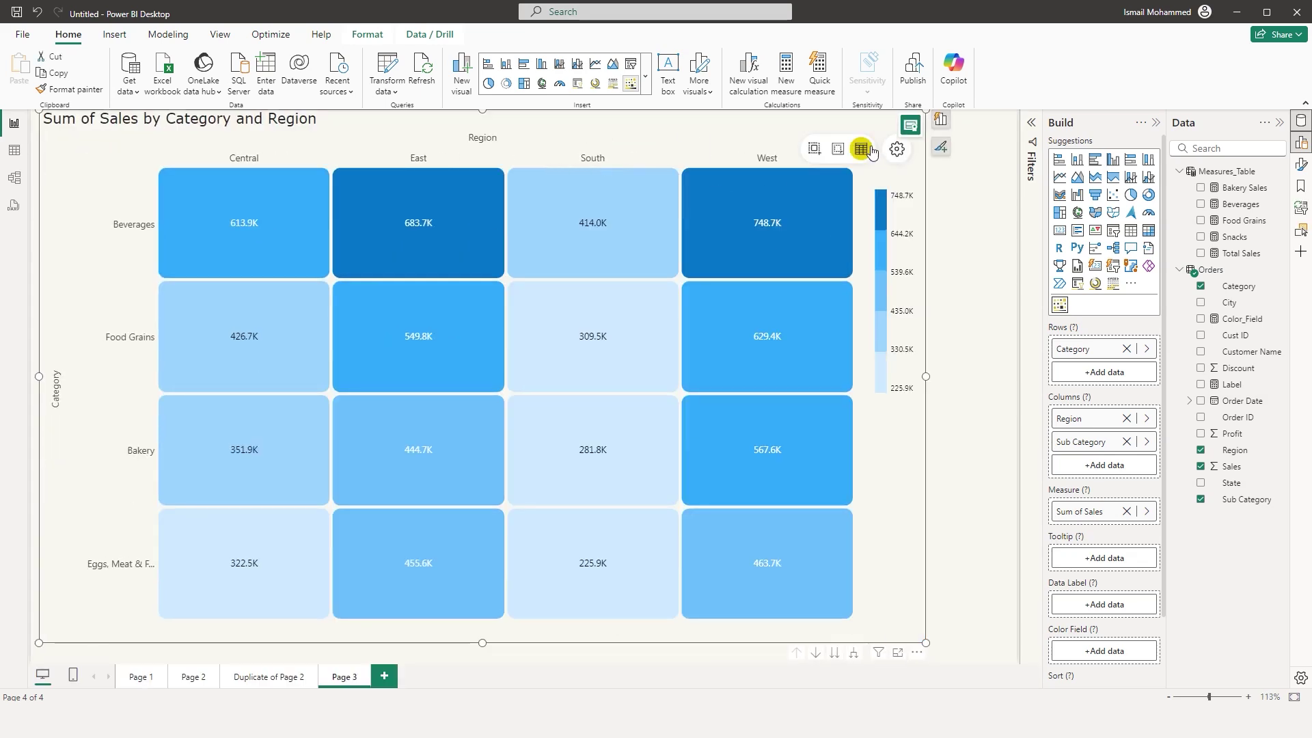
left_click(816, 652)
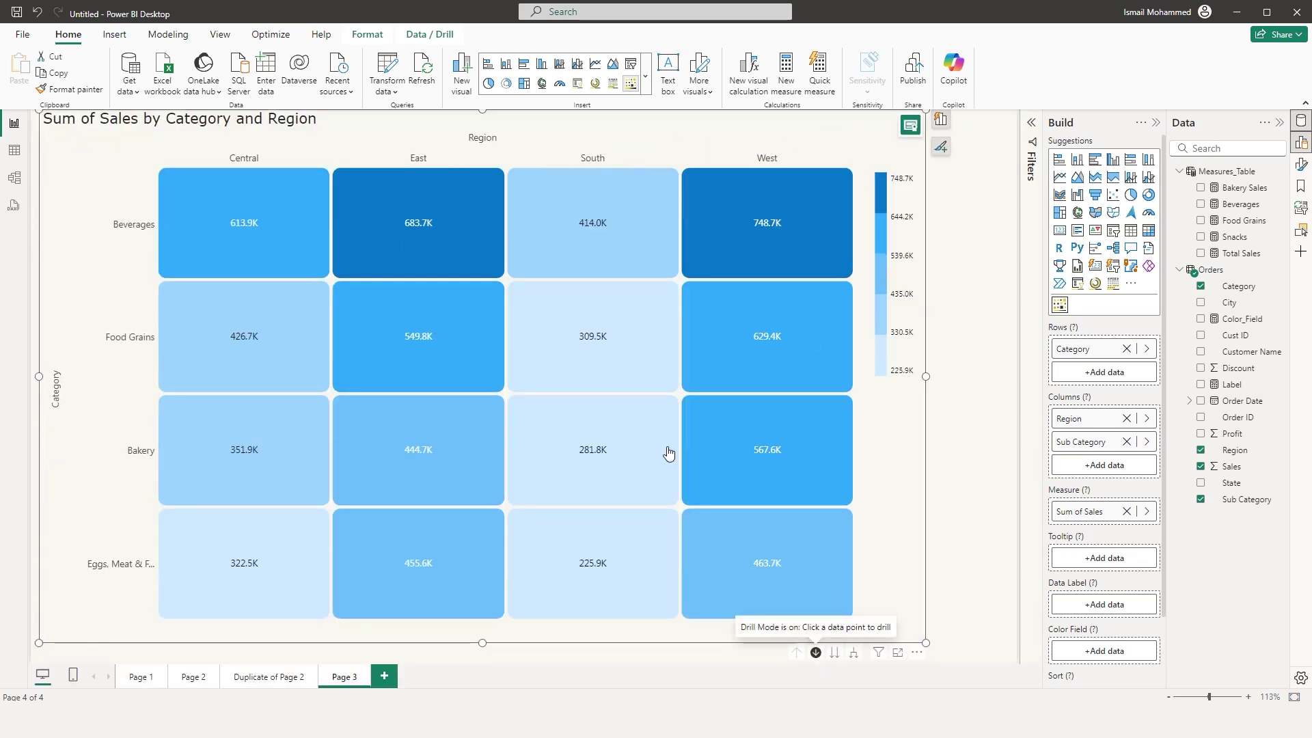
left_click(444, 246)
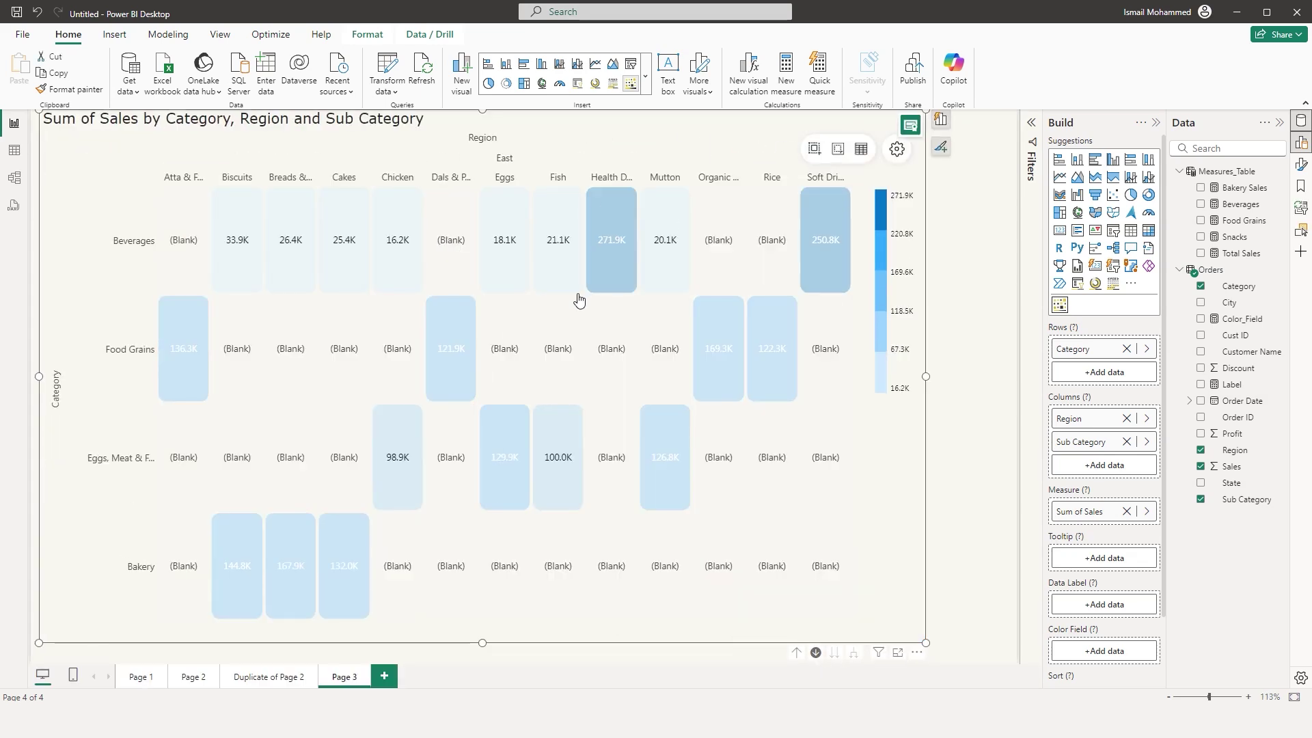
left_click(897, 149)
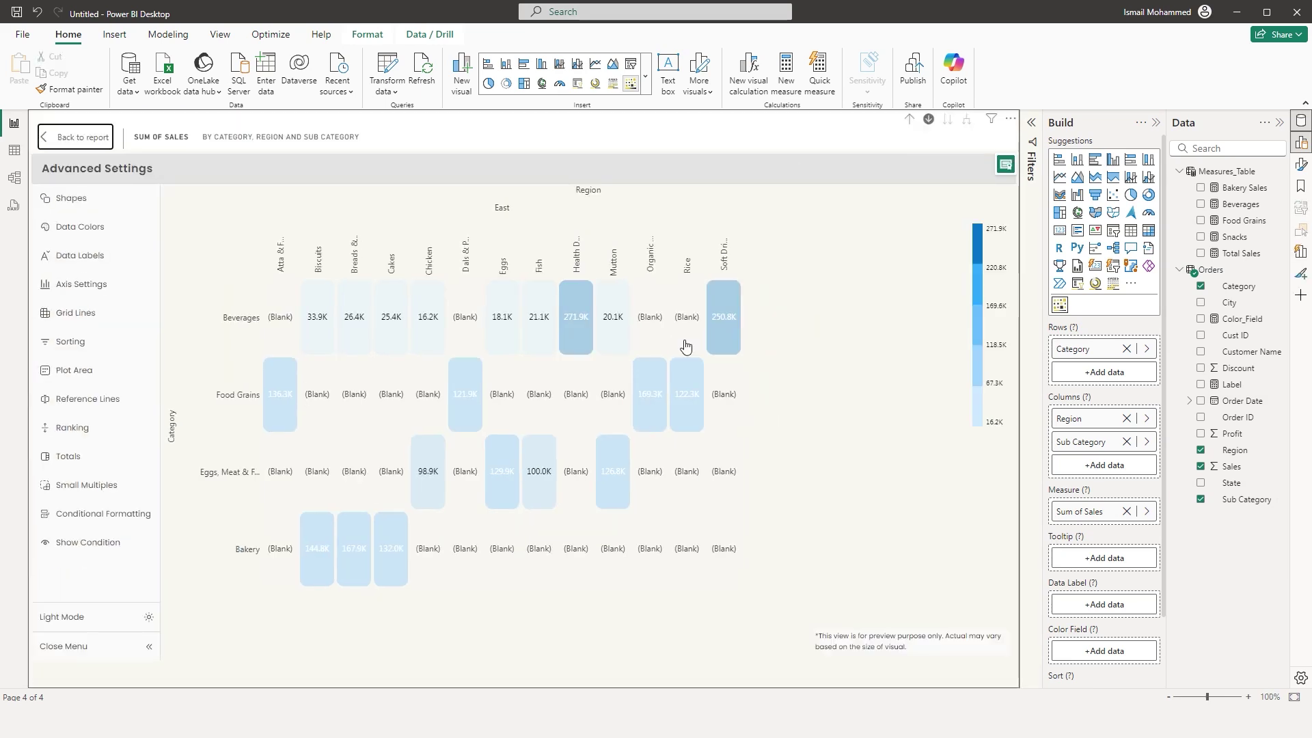
- Enable Small Multiples to split the heatmap by region, then undo adding Sub Category
left_click(118, 489)
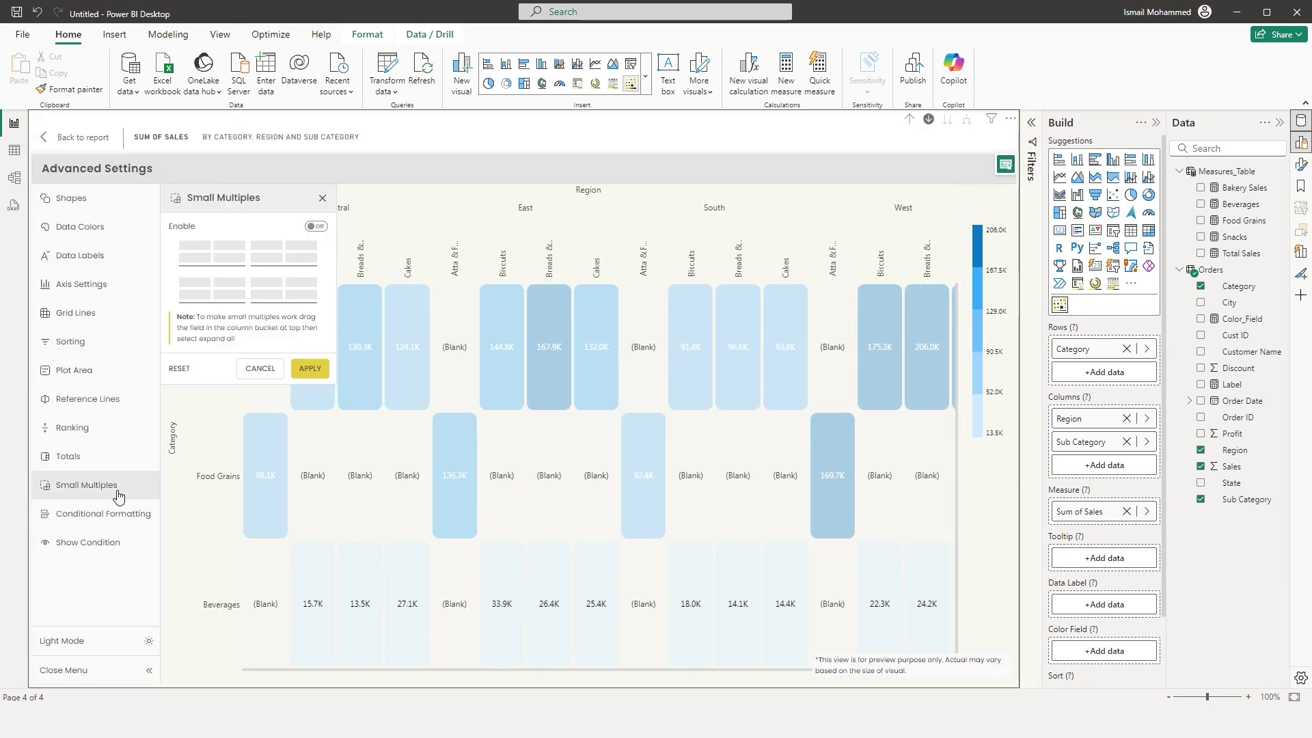
left_click(315, 226)
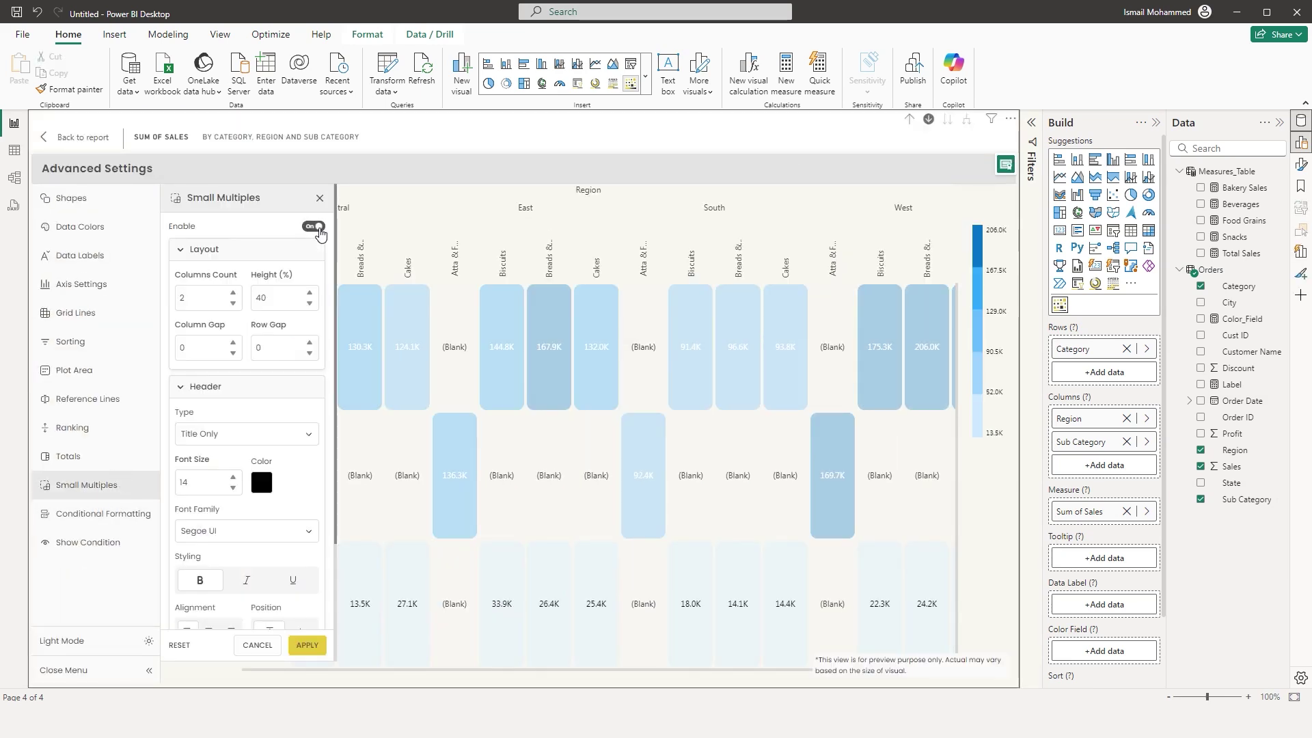
left_click(307, 645)
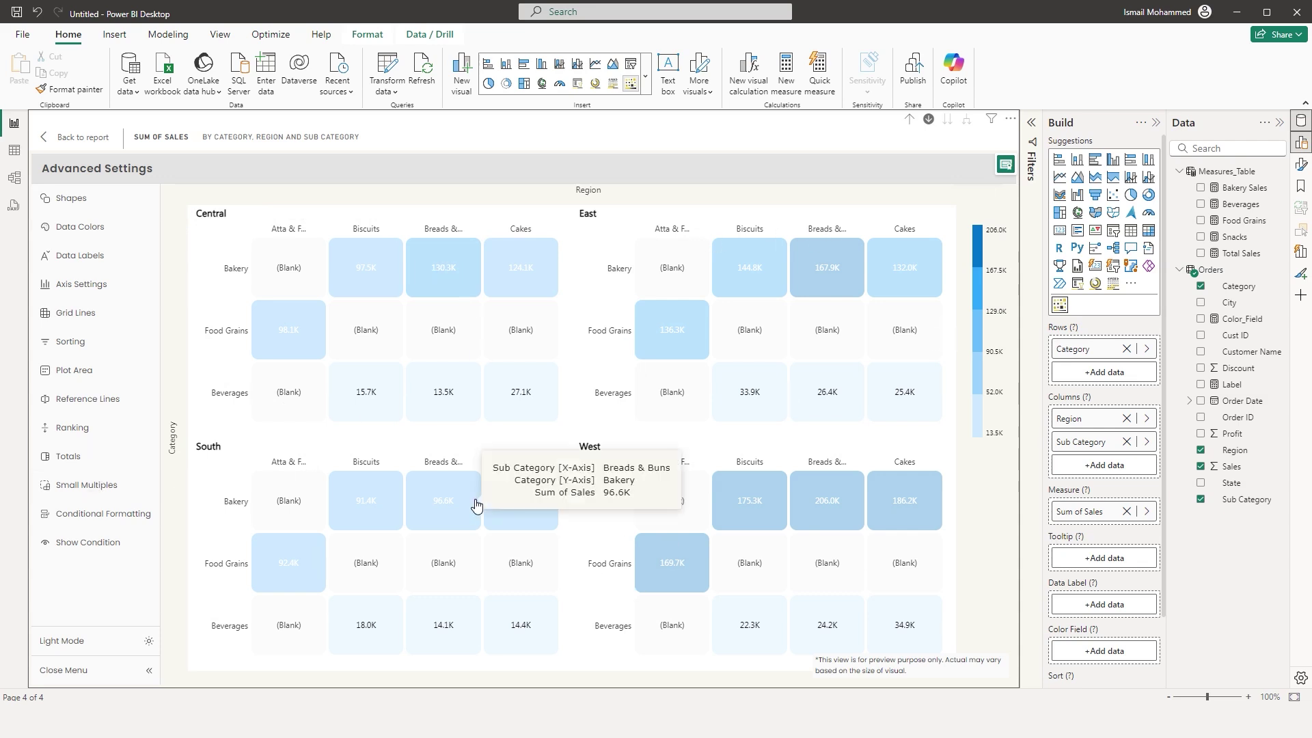
key("ctrl+z")
- Create a new conditional formatting rule based on Sum of Sales
left_click(88, 523)
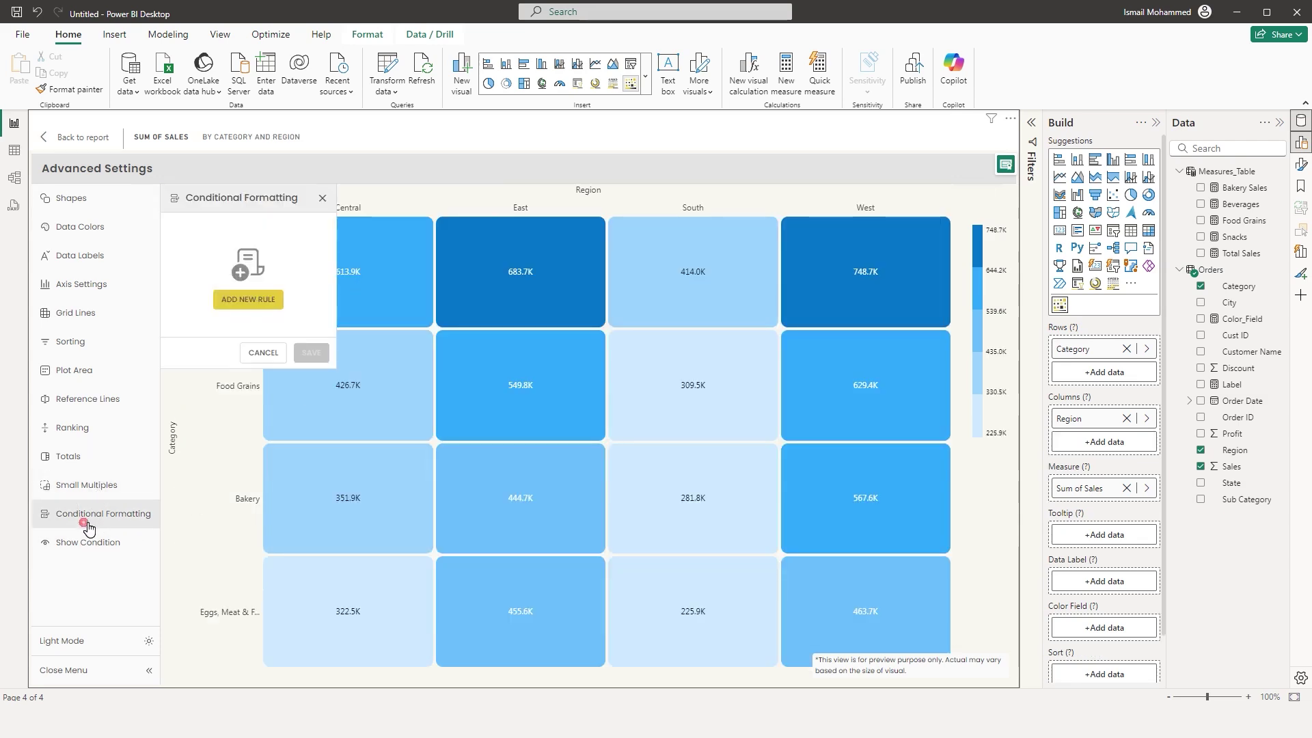
left_click(257, 301)
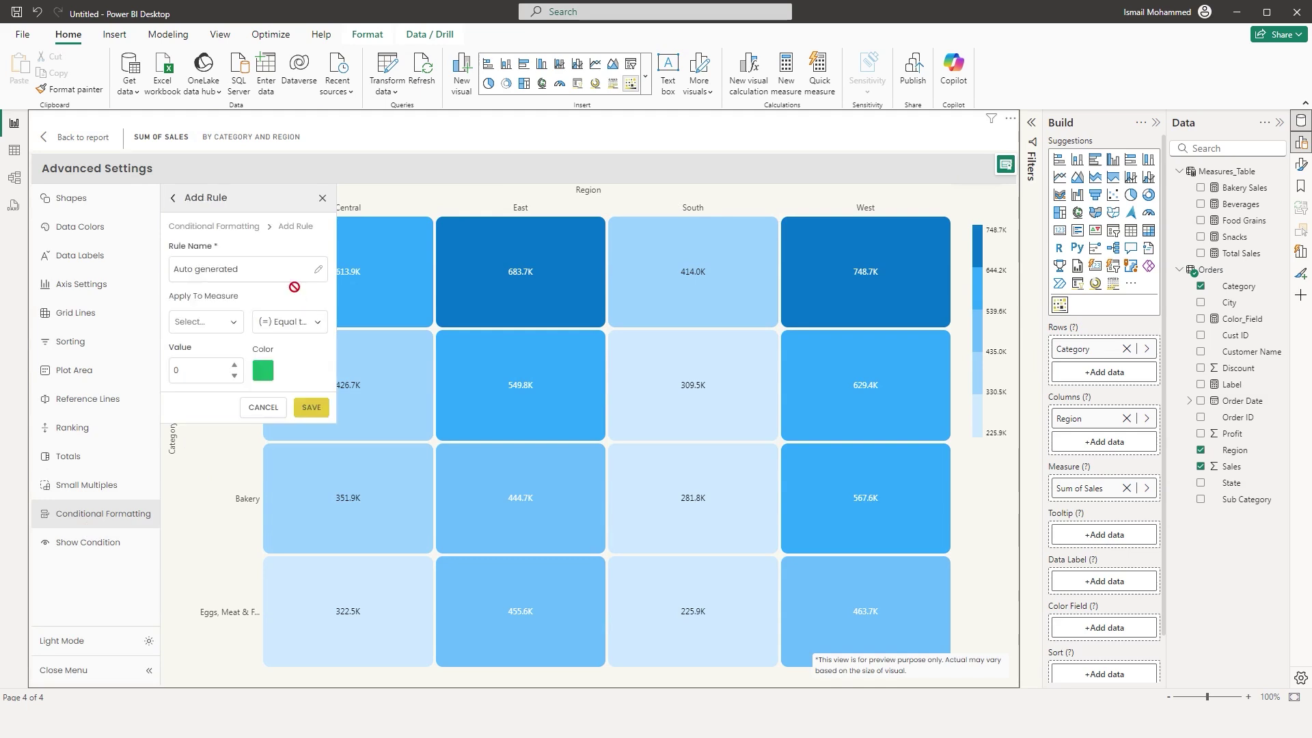
left_click_drag(239, 270, 171, 275)
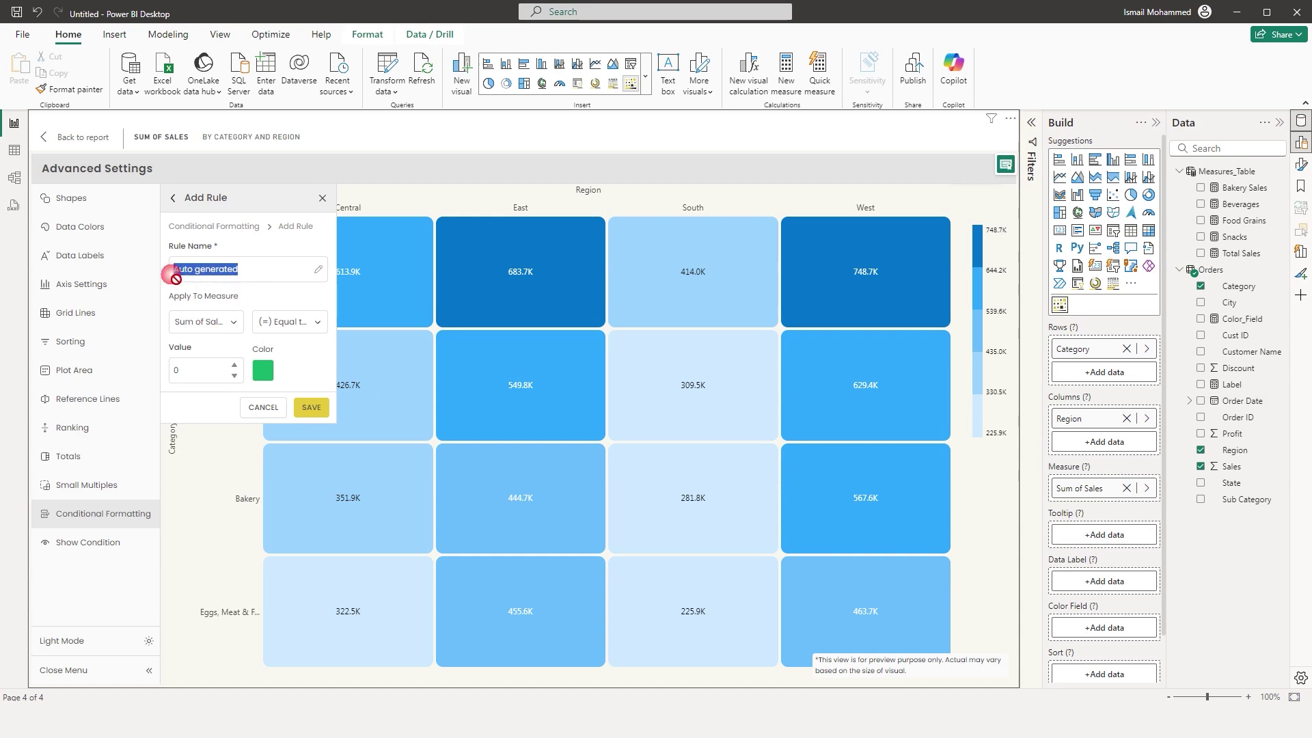
left_click(234, 325)
left_click(213, 350)
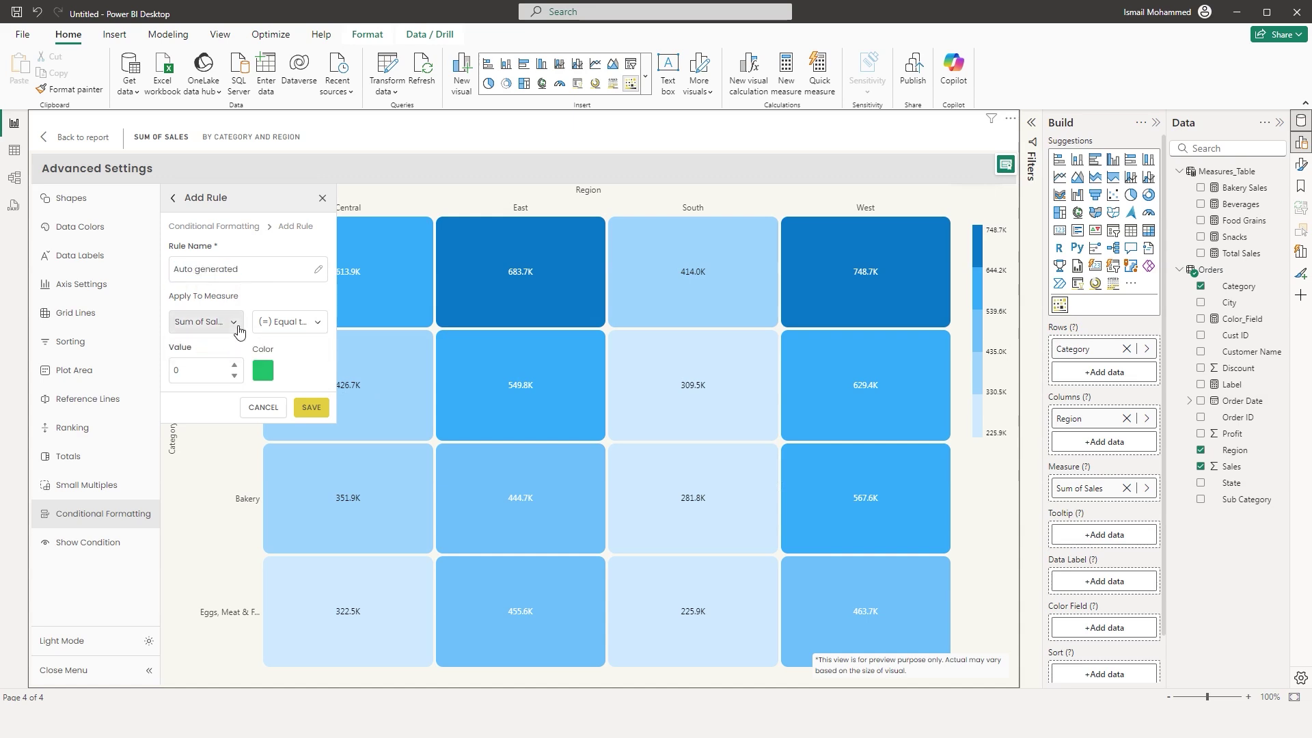
- Set the rule to Less than 500000 with an orange colour and save it
left_click(287, 327)
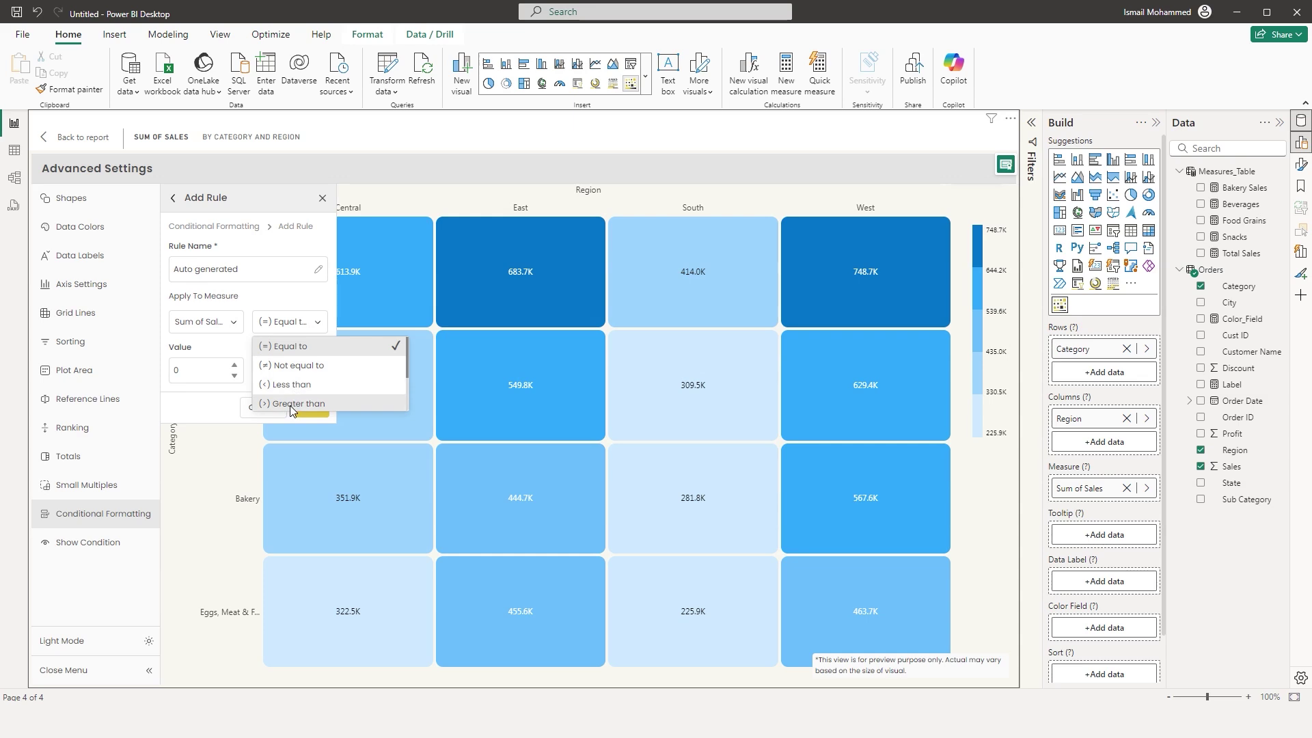
left_click(293, 385)
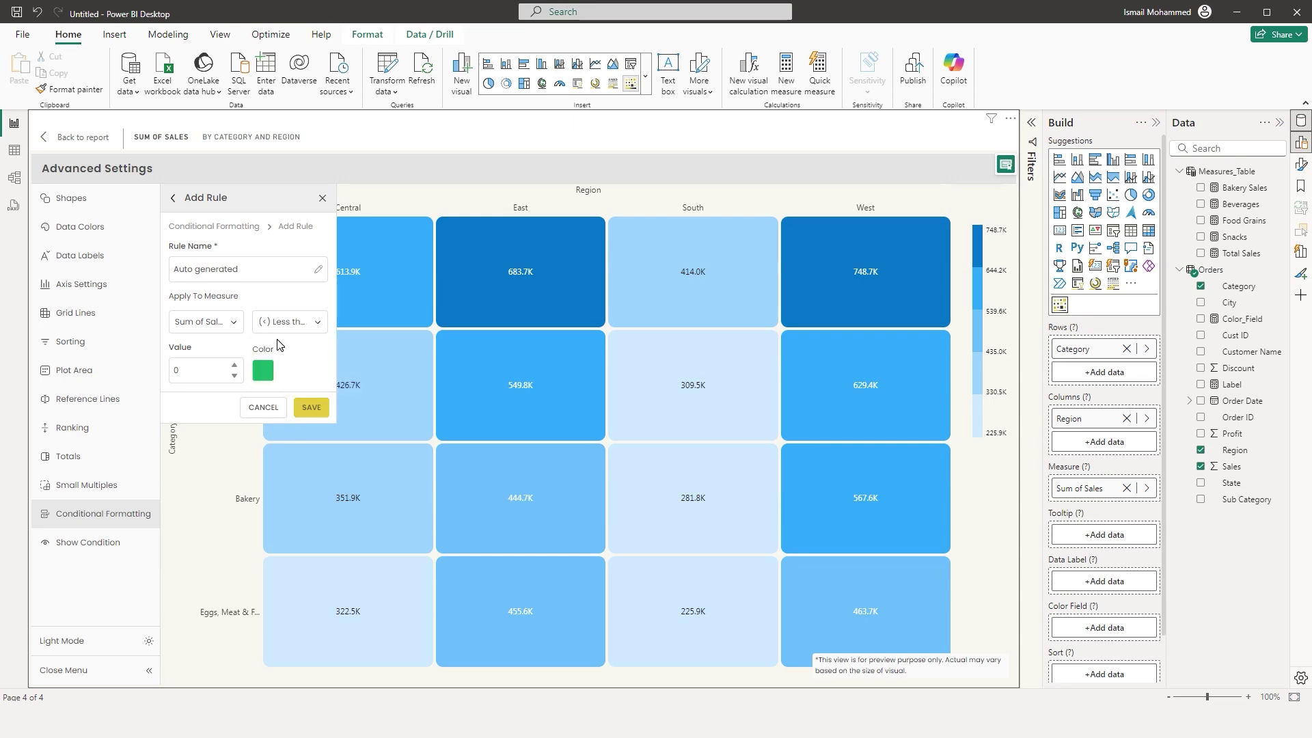
double_click(231, 370)
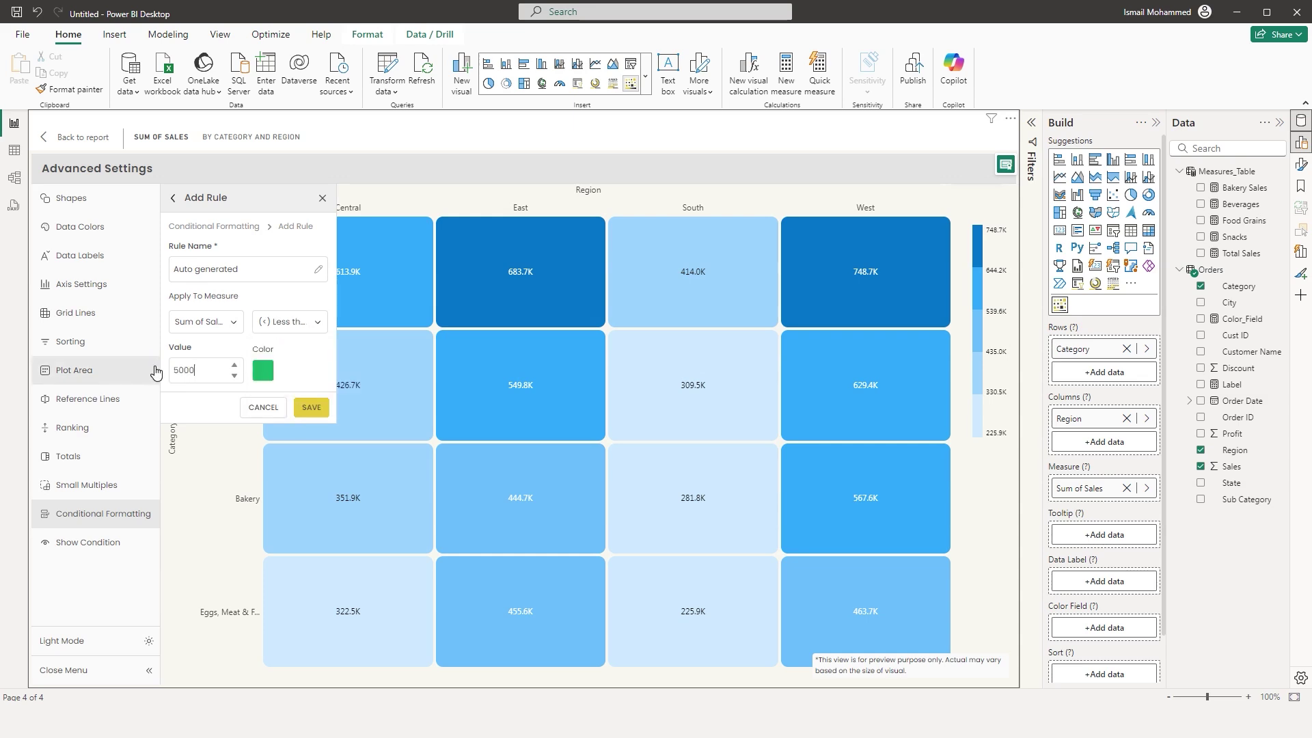
left_click(264, 371)
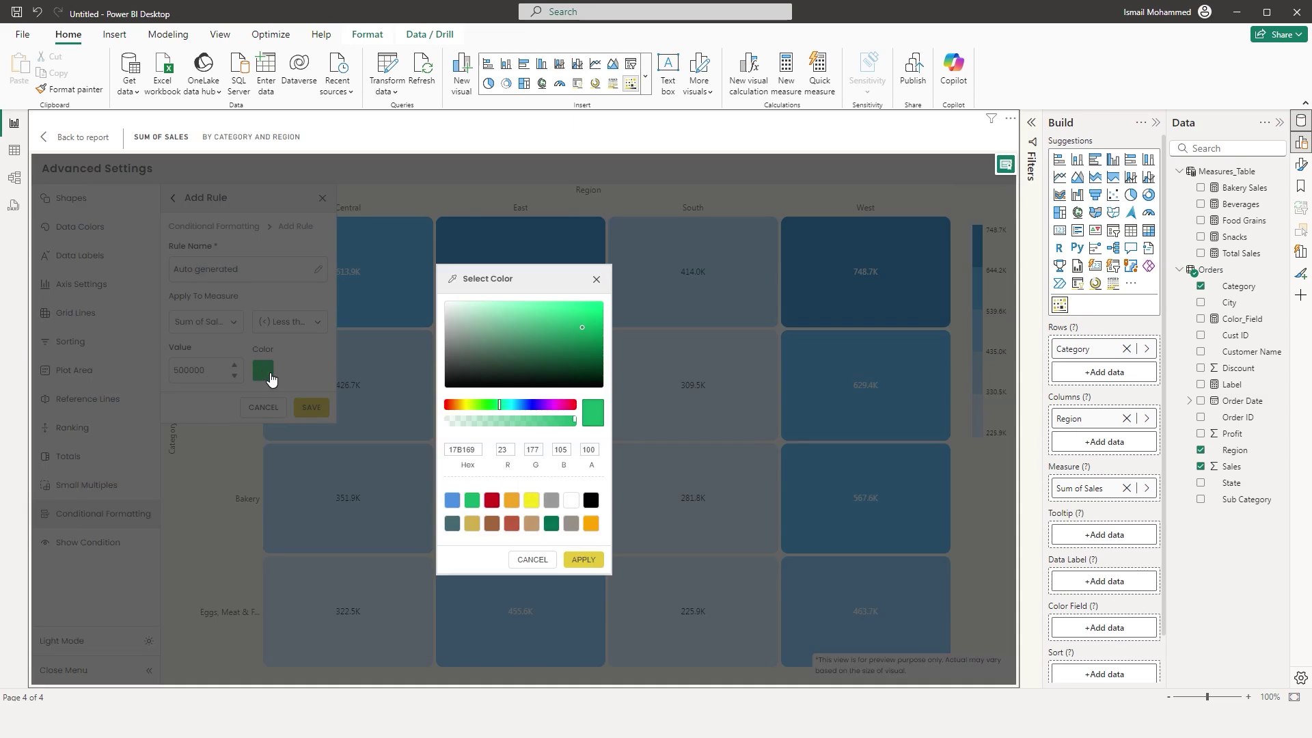
left_click(512, 500)
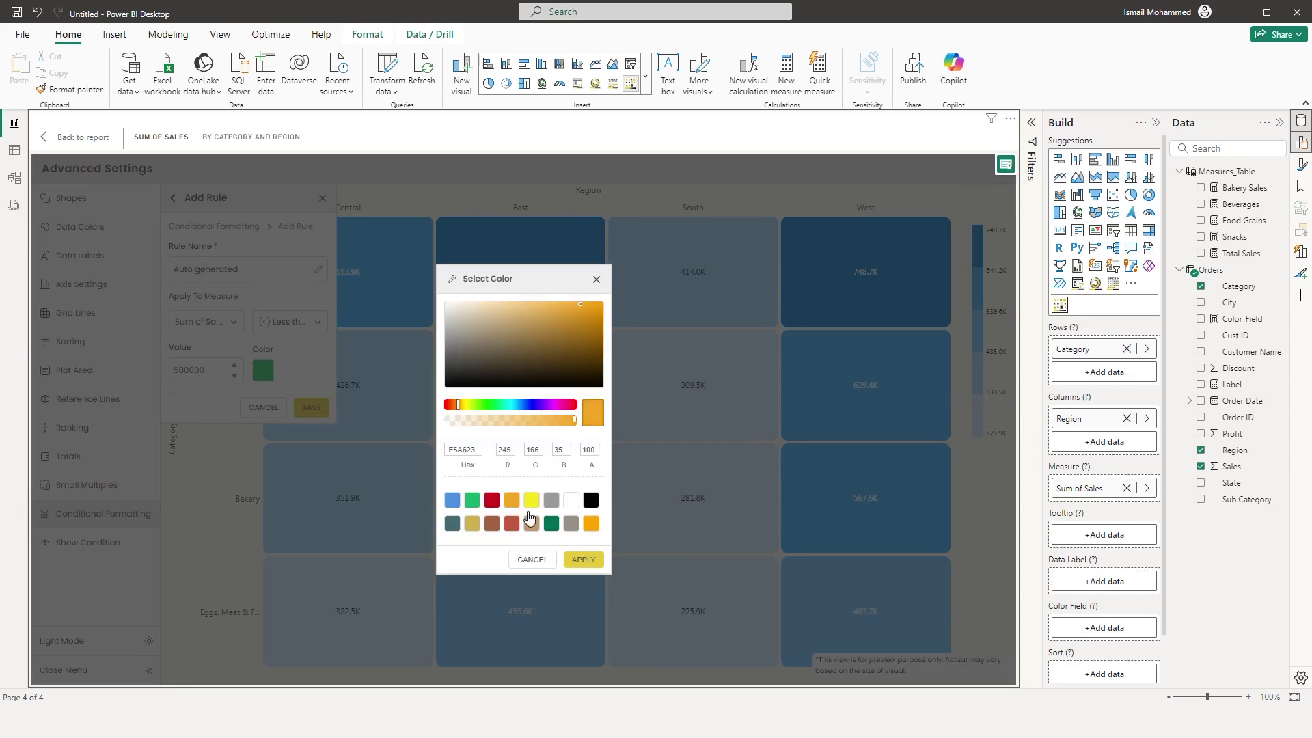
left_click(583, 559)
left_click(309, 409)
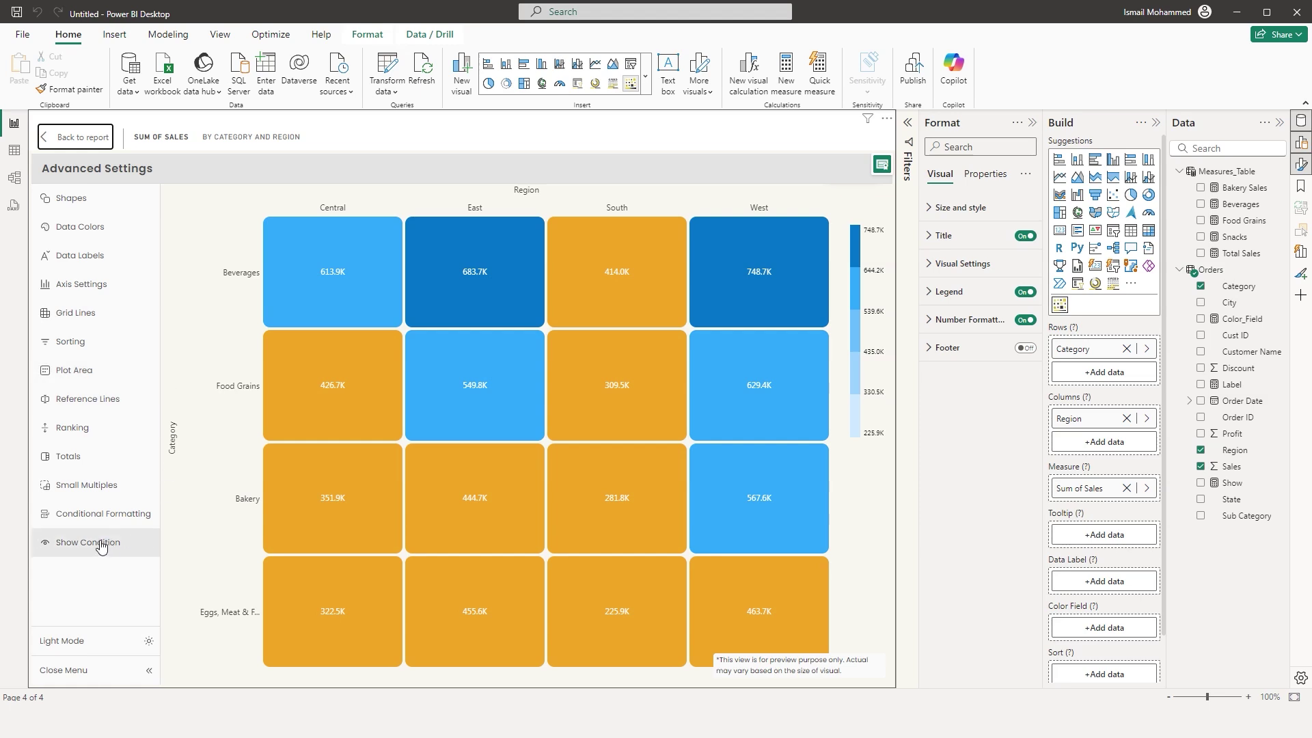
- Inspect the Show measure's IF(ISFILTERED(Orders[Sub Category]),1,0) formula, then return to the report
left_click(98, 543)
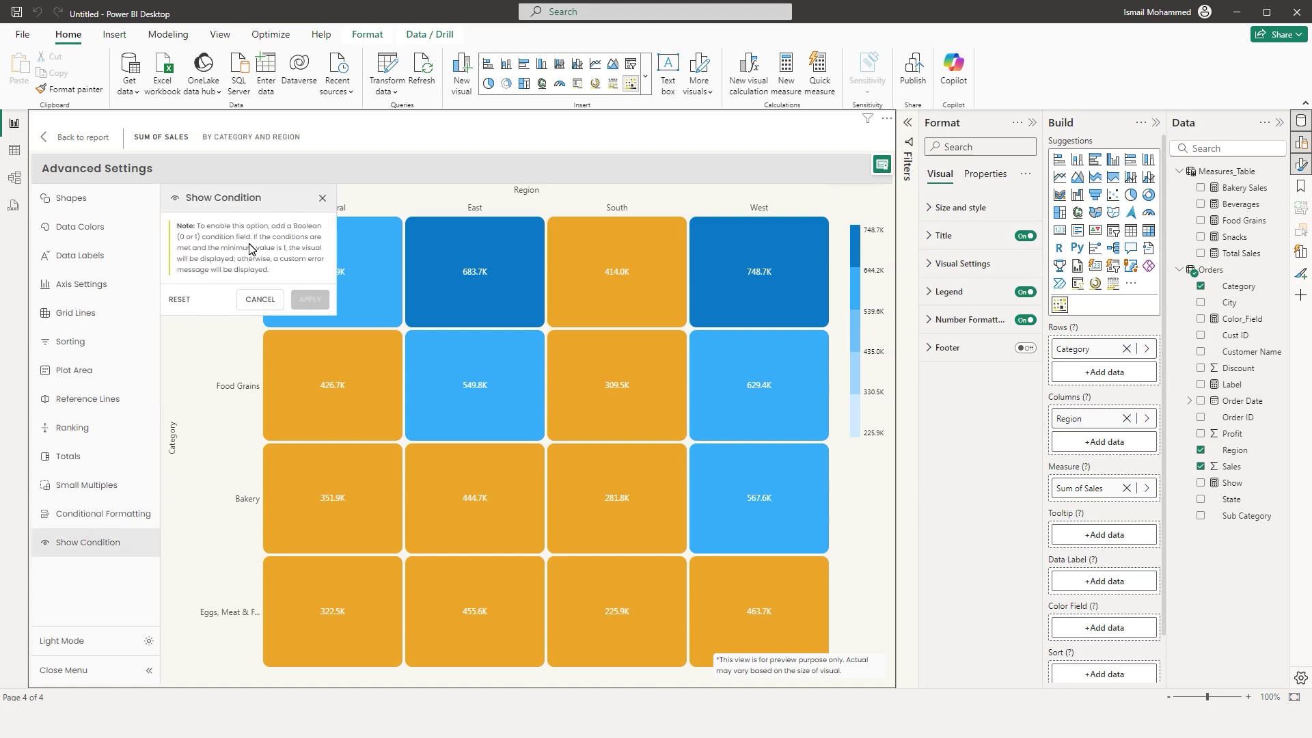
left_click(1232, 483)
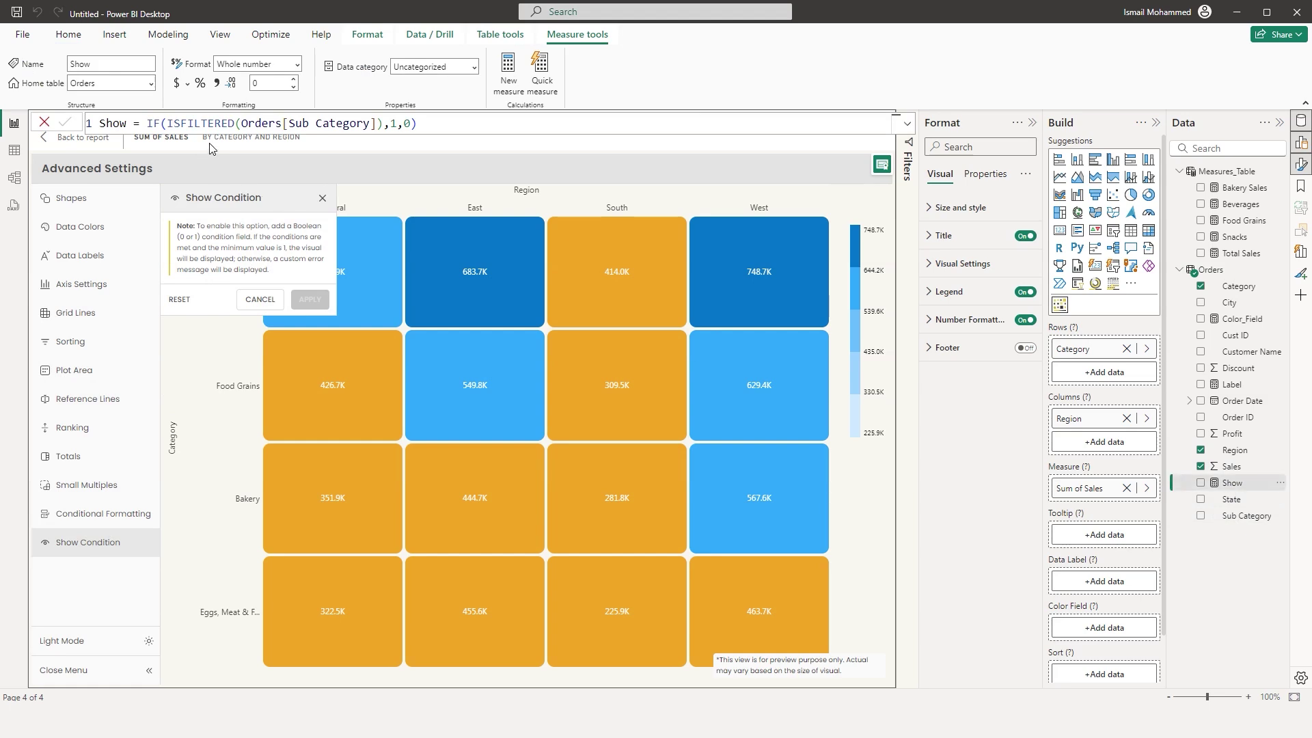
left_click_drag(166, 123, 391, 137)
left_click(393, 134)
left_click(46, 125)
left_click(47, 130)
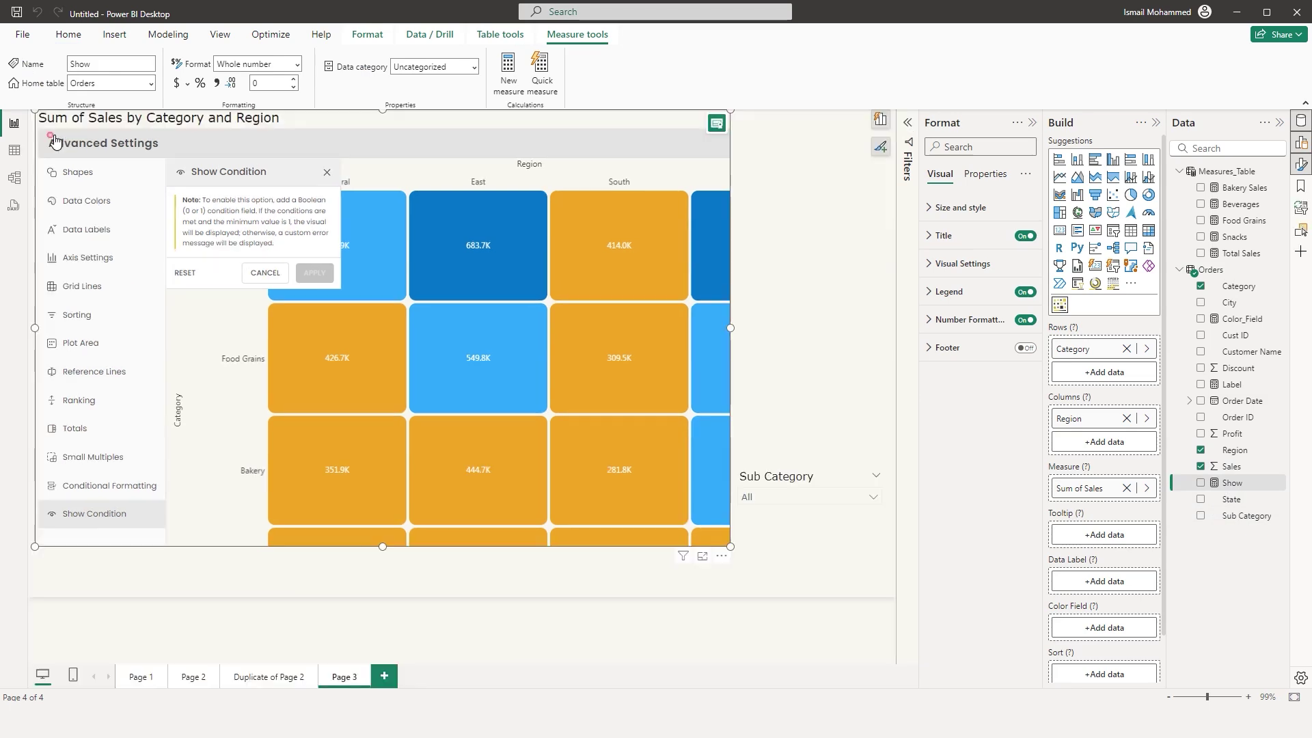
- Place the Show measure in the heatmap's Show field and reopen its Show Condition settings
left_click(807, 506)
left_click(807, 506)
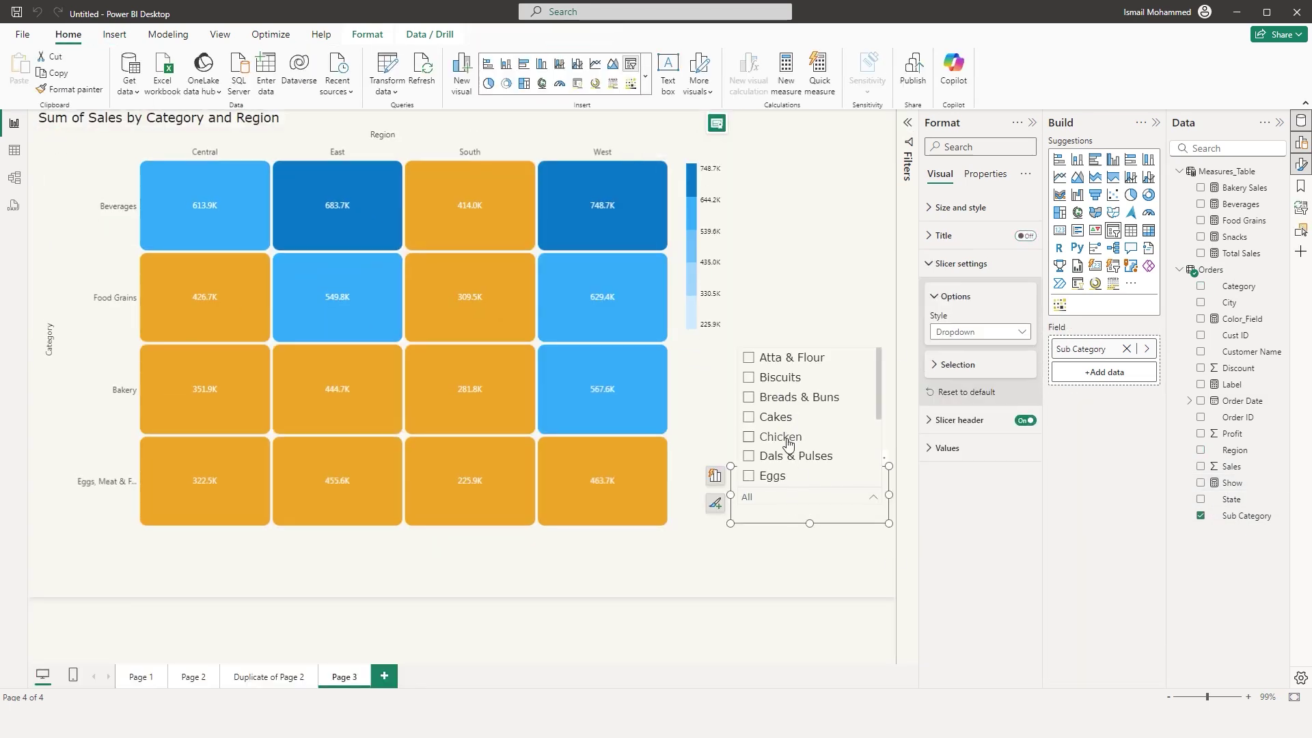
mouse_move(486, 419)
left_click(692, 413)
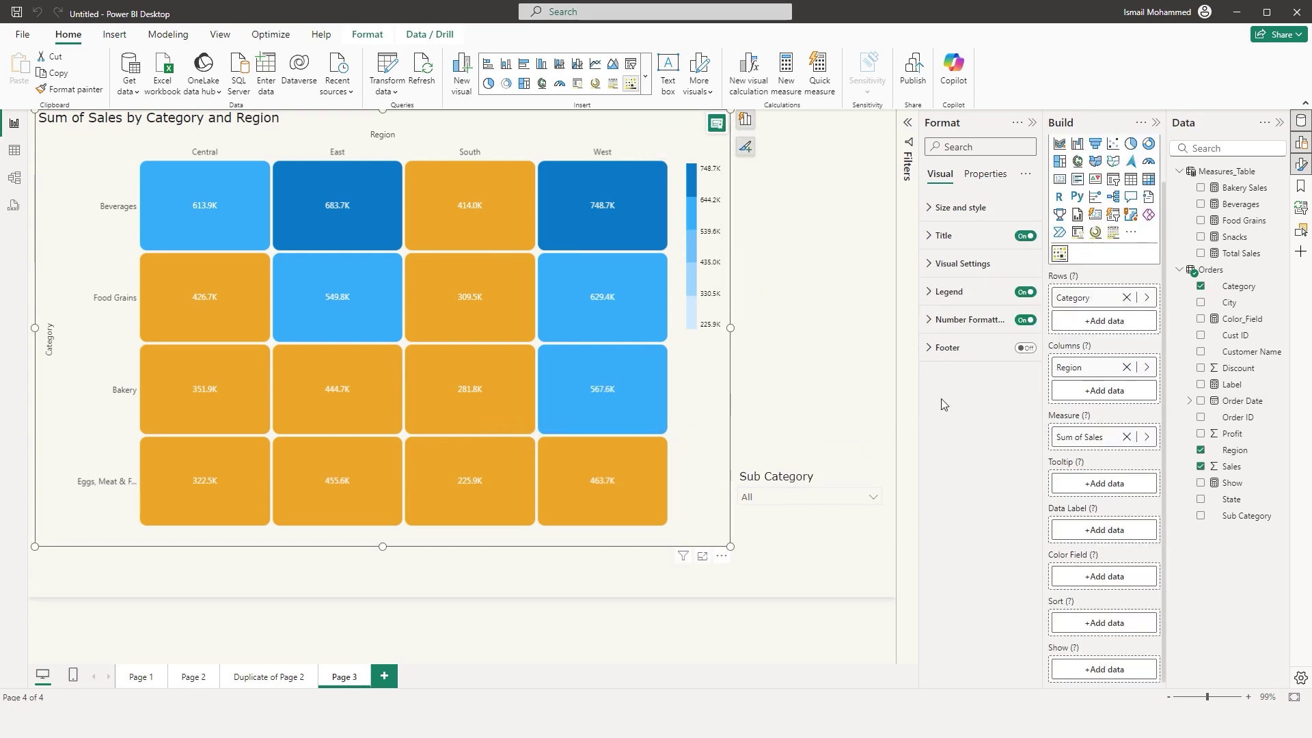
left_click_drag(1233, 483, 1108, 676)
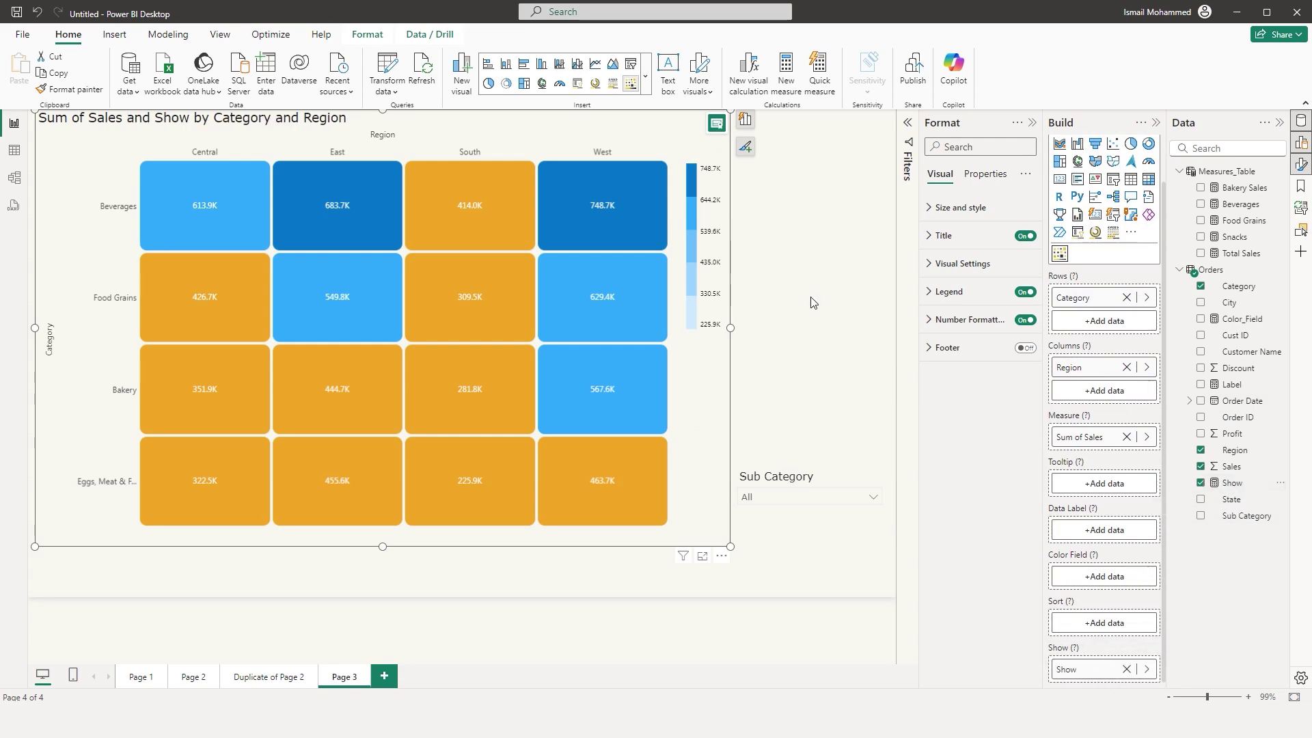
left_click(718, 163)
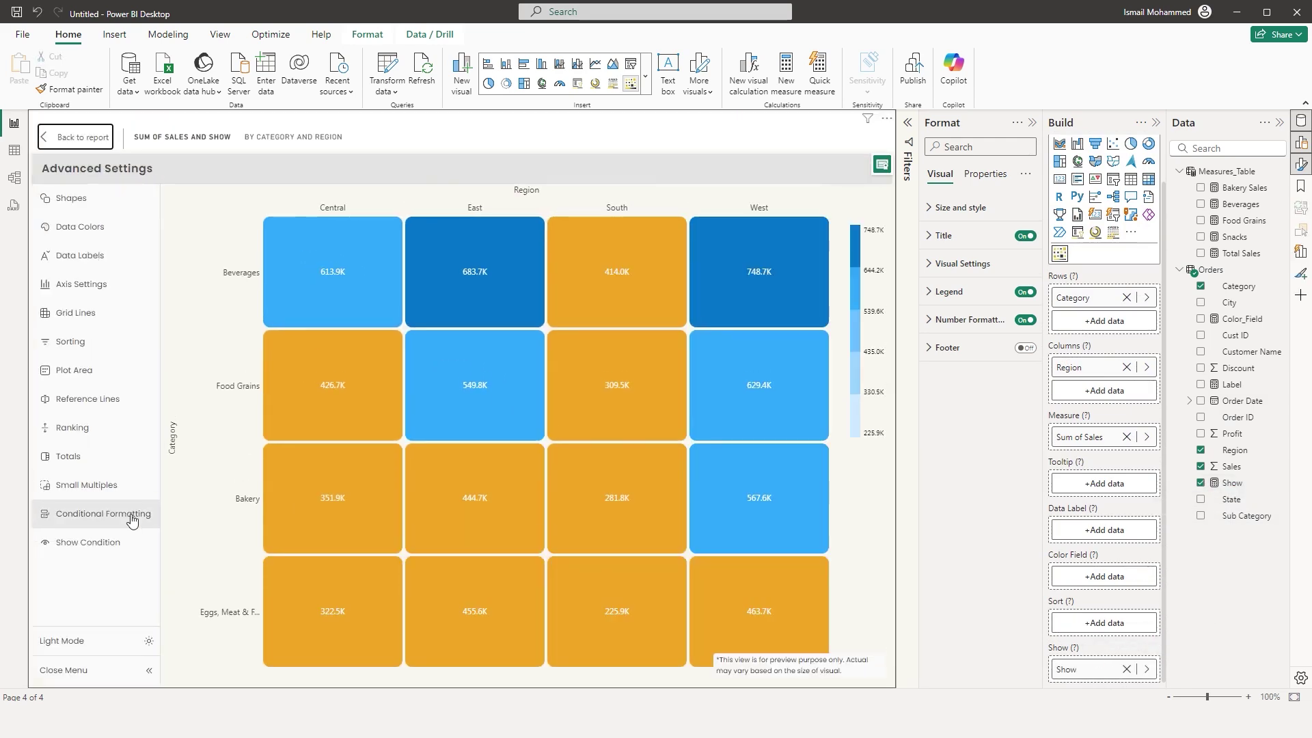
left_click(103, 540)
- Enable the show condition on the Show field, apply it, and return to the report
left_click(316, 229)
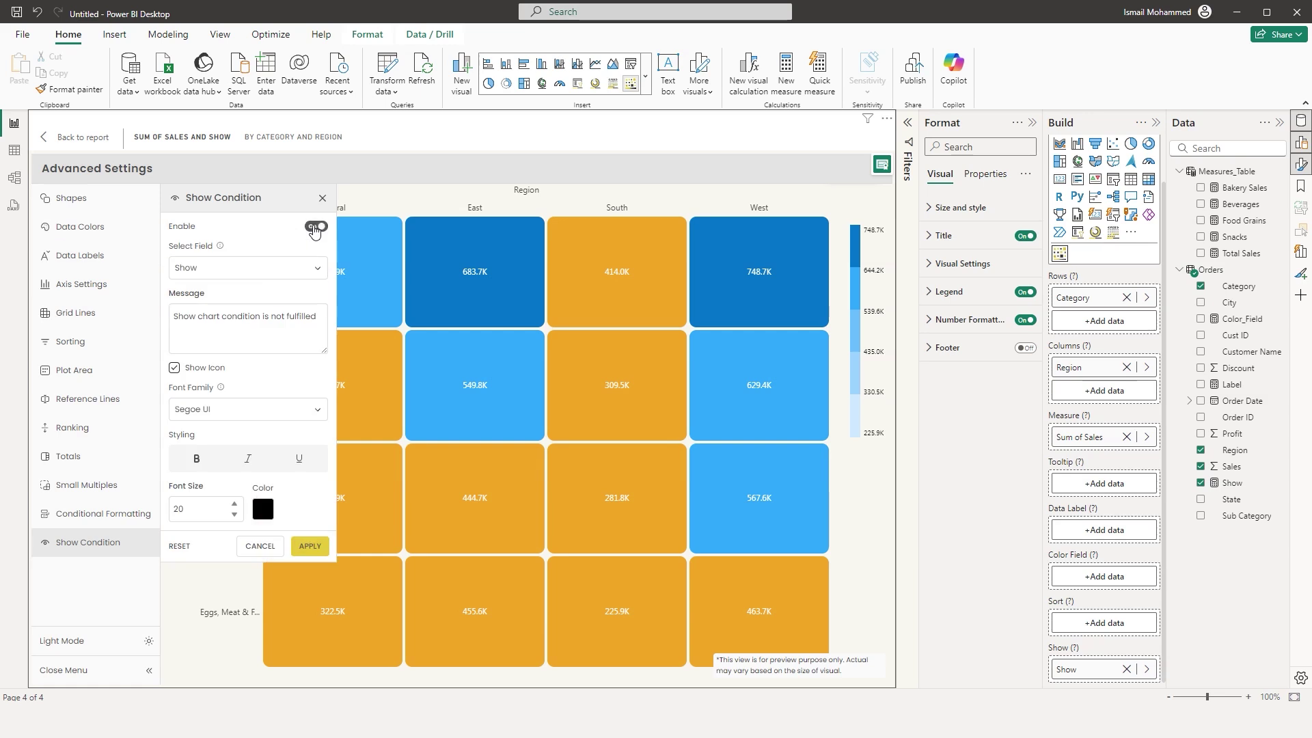
left_click(227, 272)
left_click(209, 293)
left_click(197, 319)
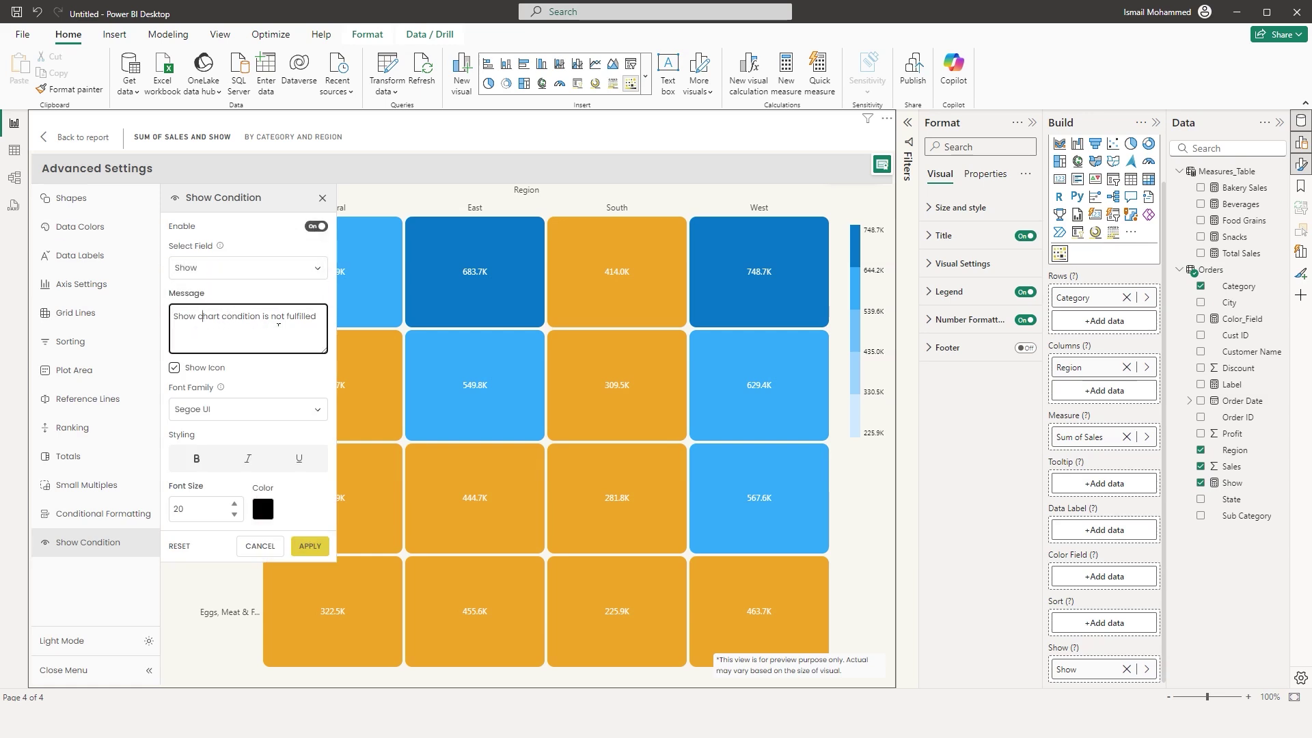
left_click_drag(331, 320, 176, 328)
left_click(323, 553)
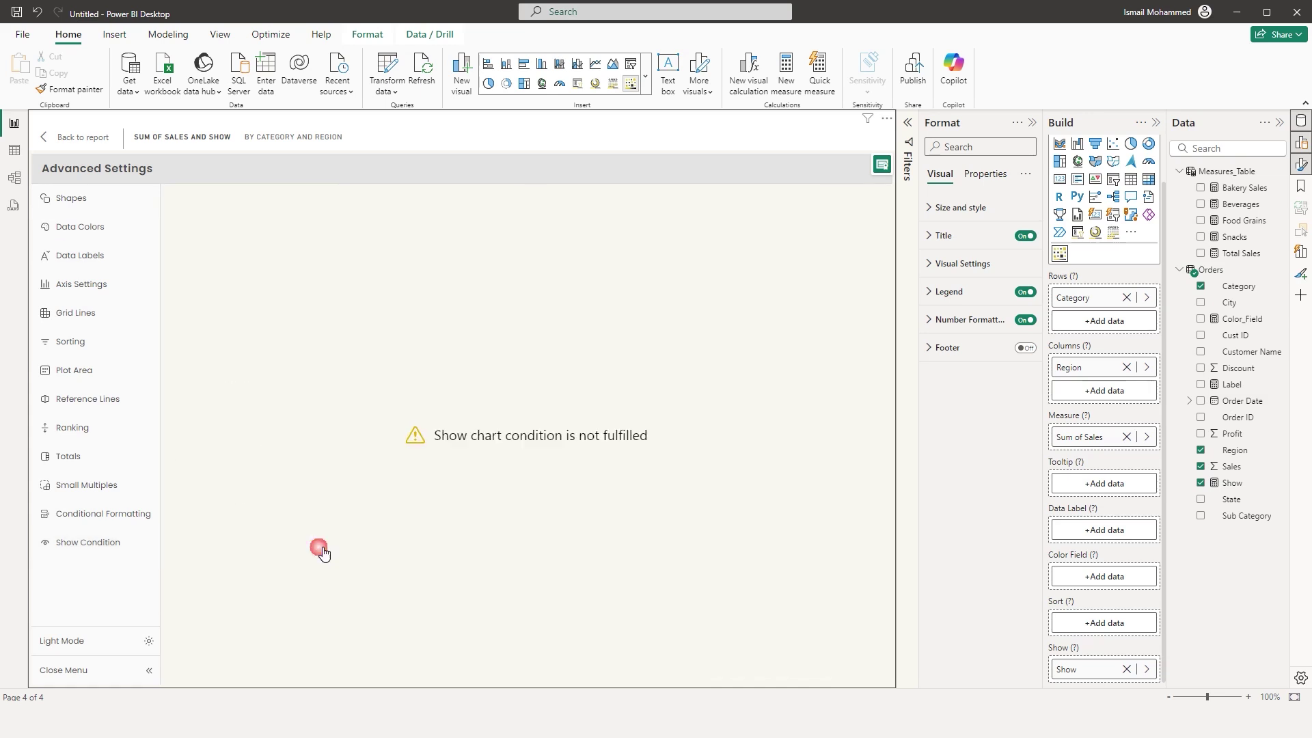
left_click(103, 144)
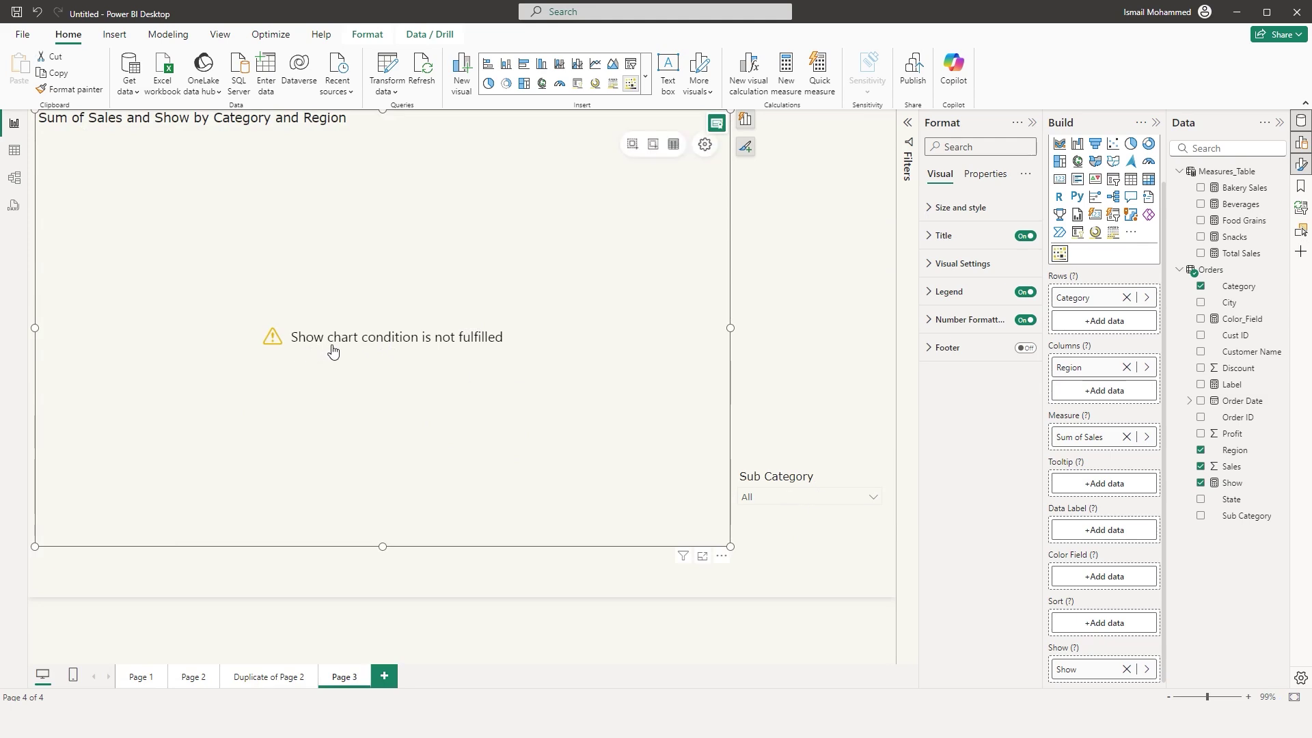
- Filter the slicer to seven sub categories, then lasso the East and South Food Grains and Bakery cells
left_click(809, 497)
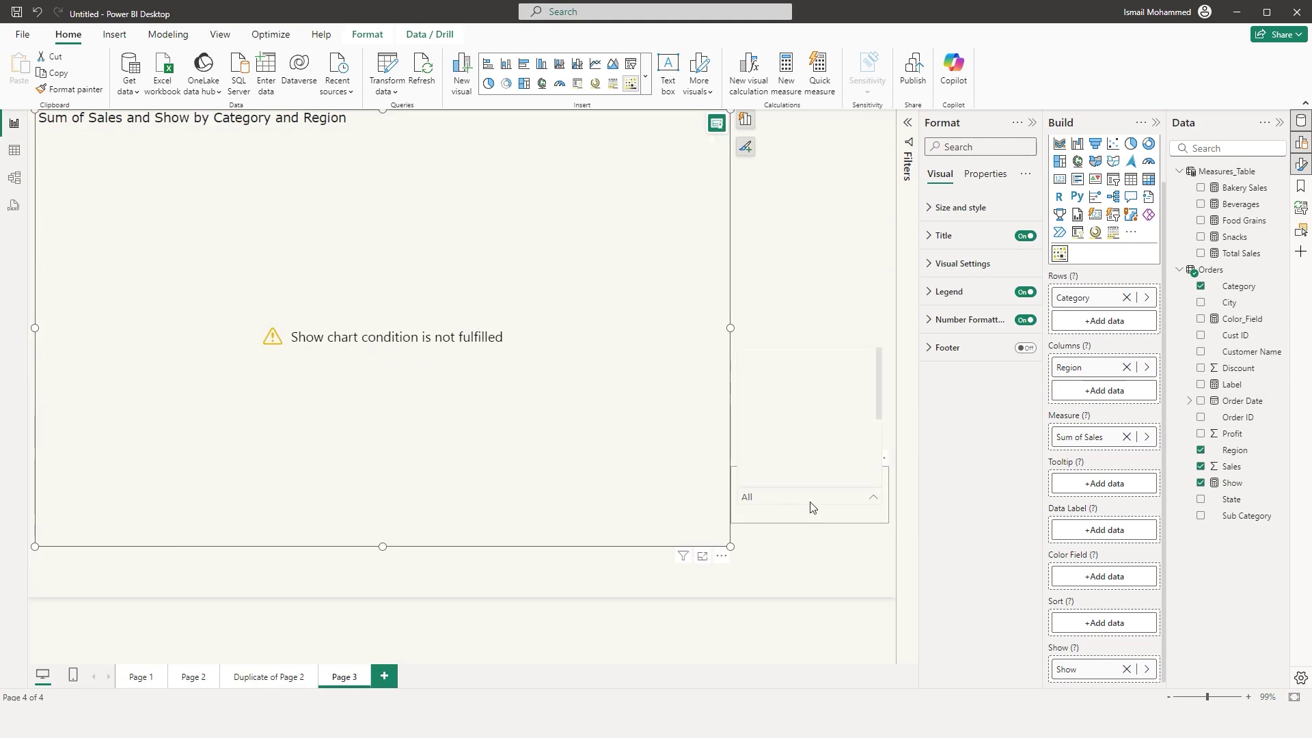
left_click(750, 420)
left_click(750, 437)
left_click(750, 456)
left_click(751, 475)
left_click(751, 397)
left_click(750, 377)
left_click(750, 357)
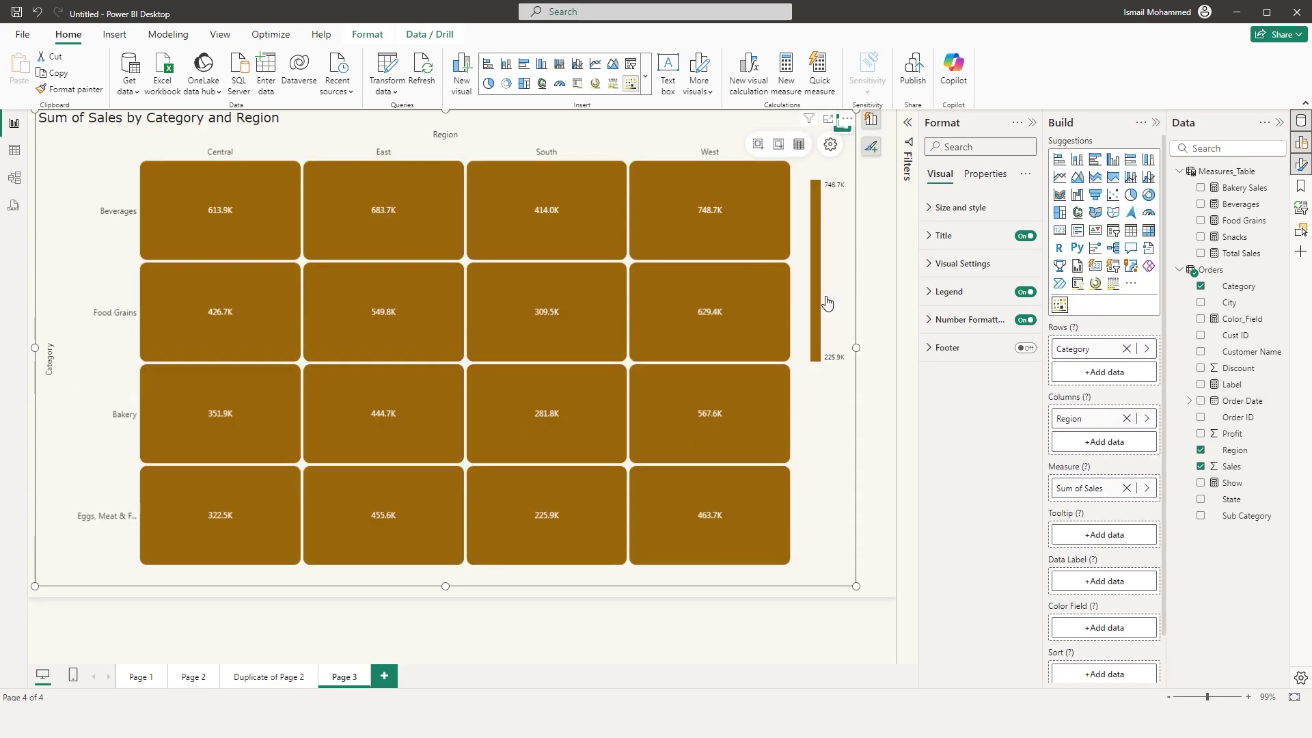
left_click(759, 146)
left_click_drag(337, 298, 609, 447)
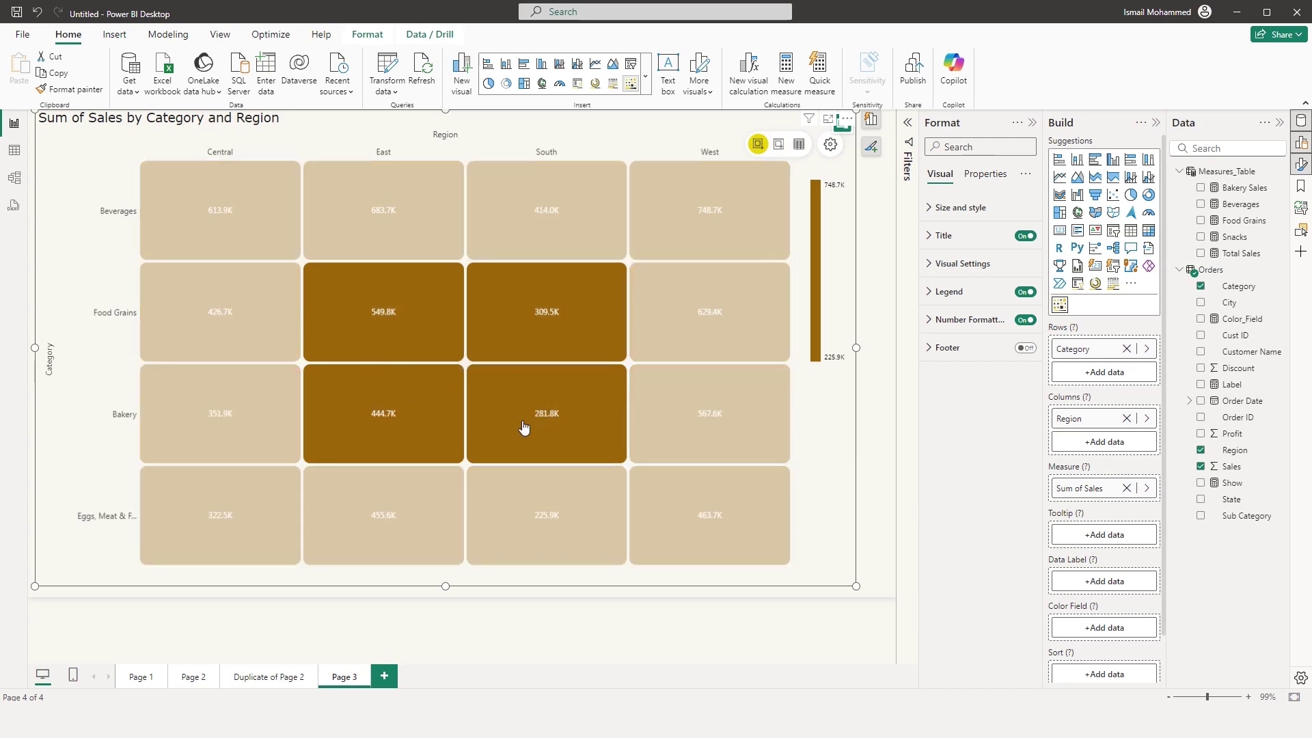
- Preview a Reverse Lasso selection and the Grid View table, then return to the full heatmap
left_click(779, 145)
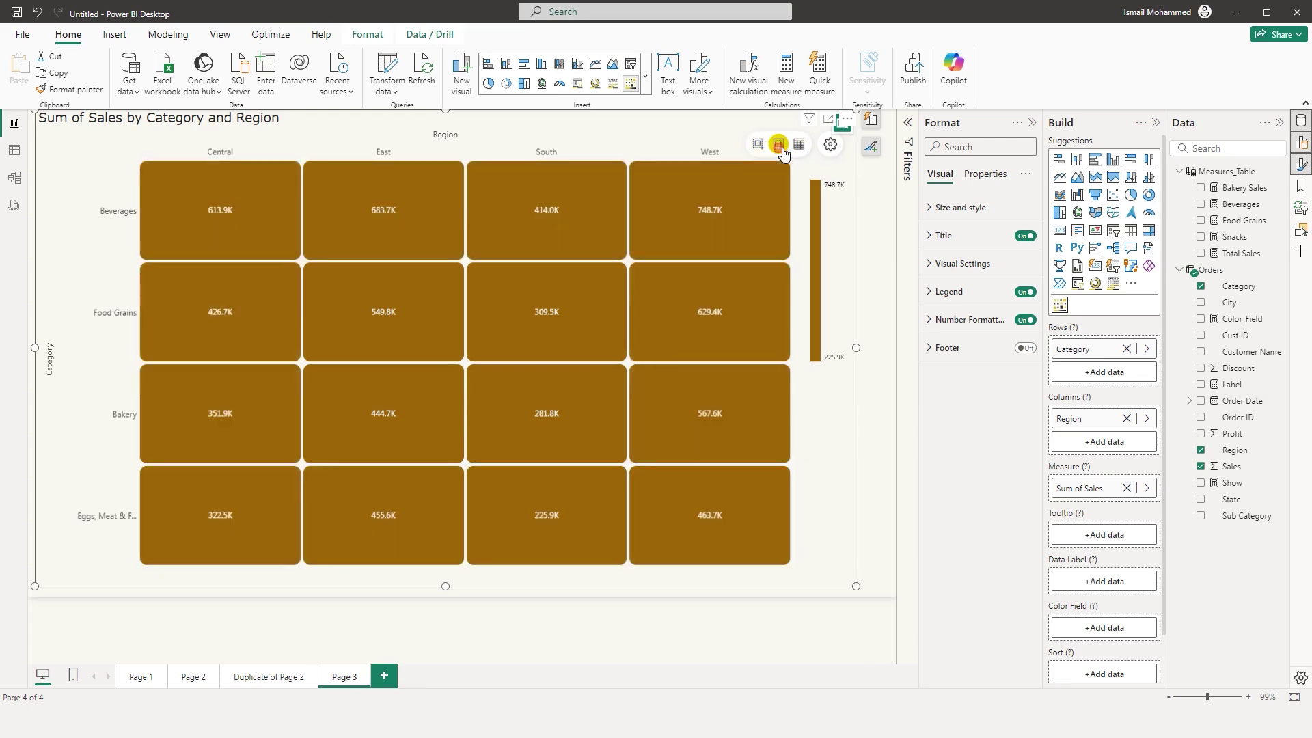
left_click_drag(347, 287, 586, 441)
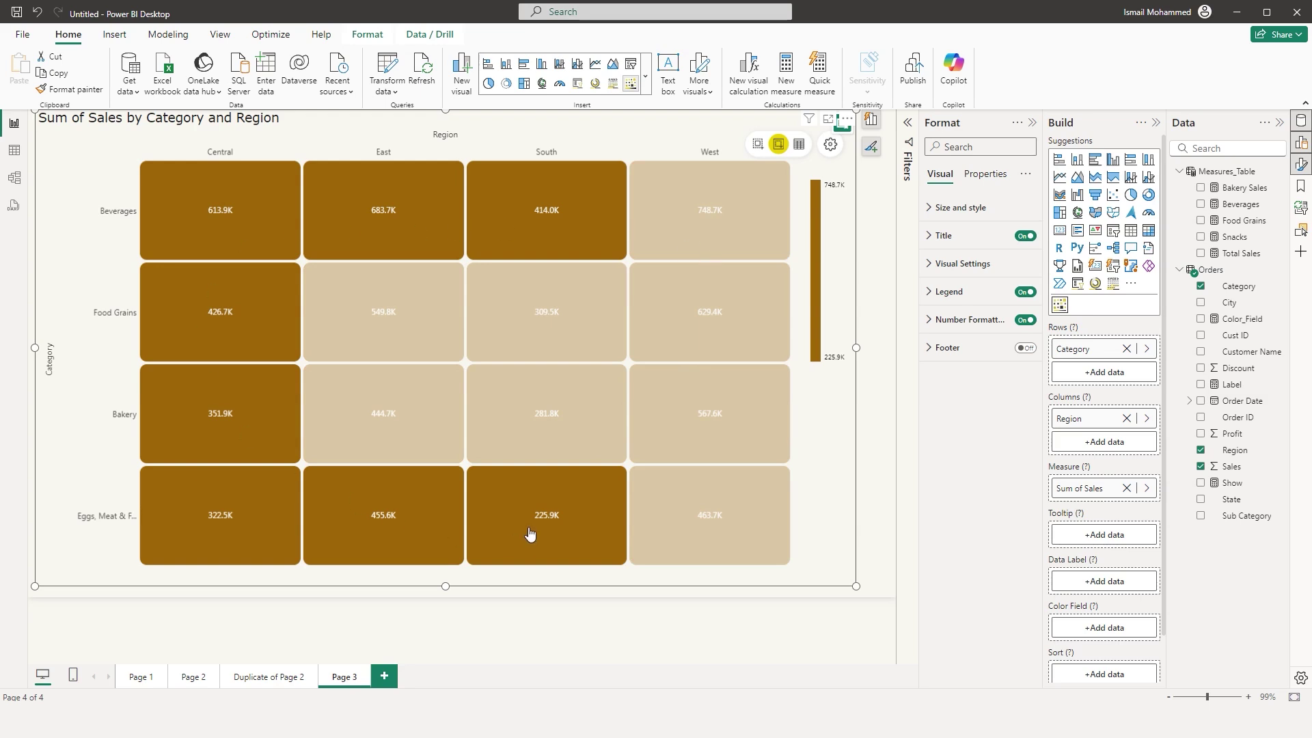
left_click(843, 294)
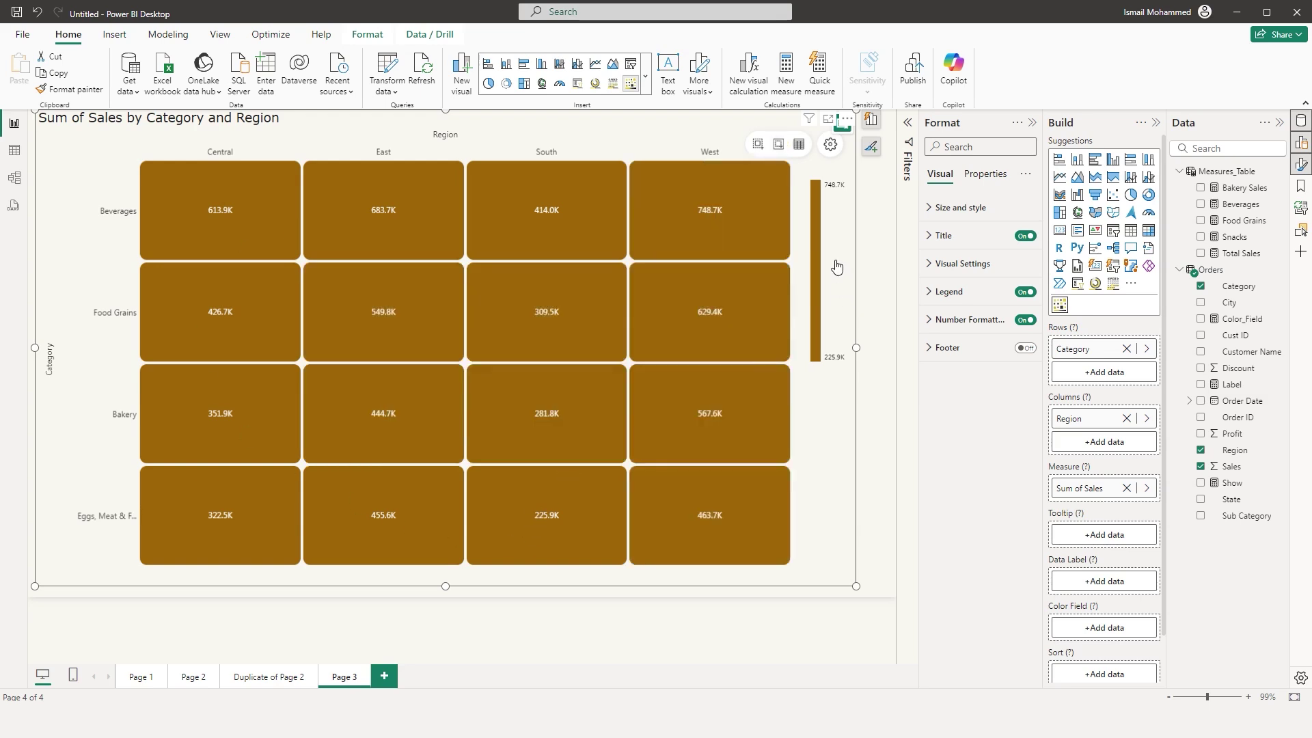
left_click(799, 145)
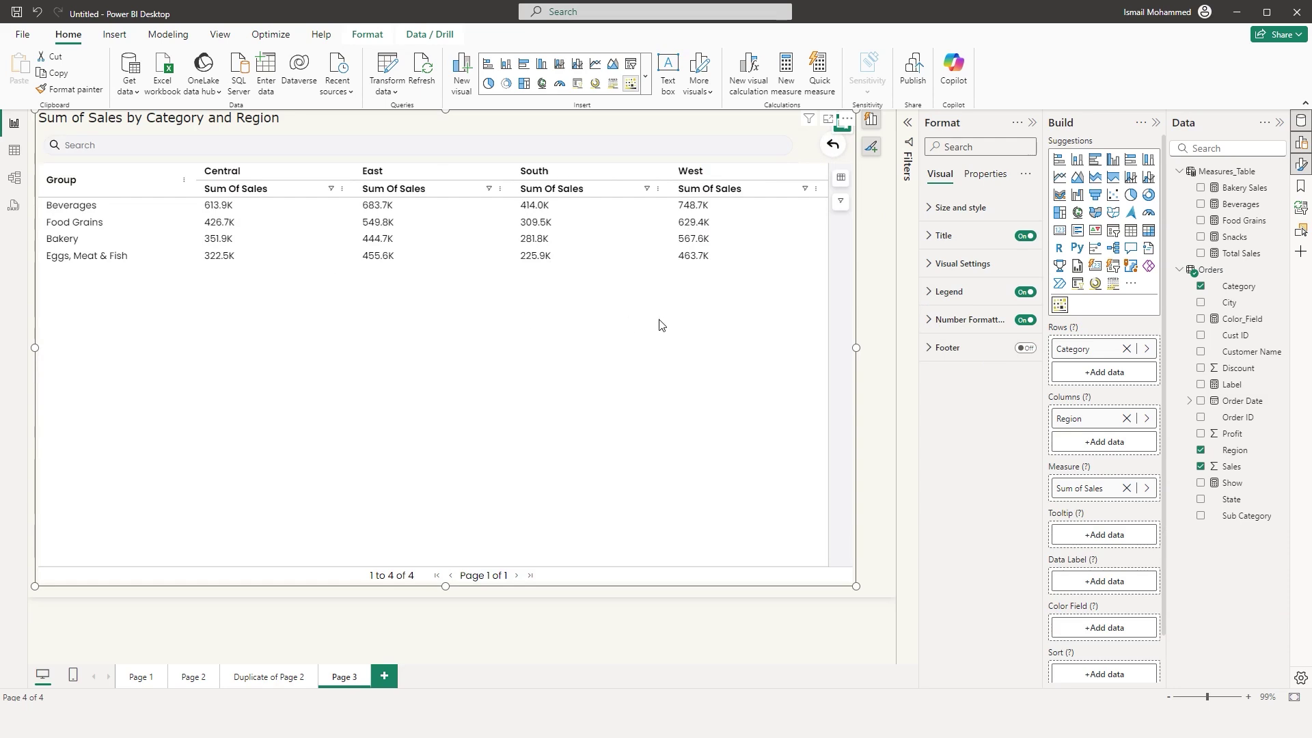
left_click(834, 145)
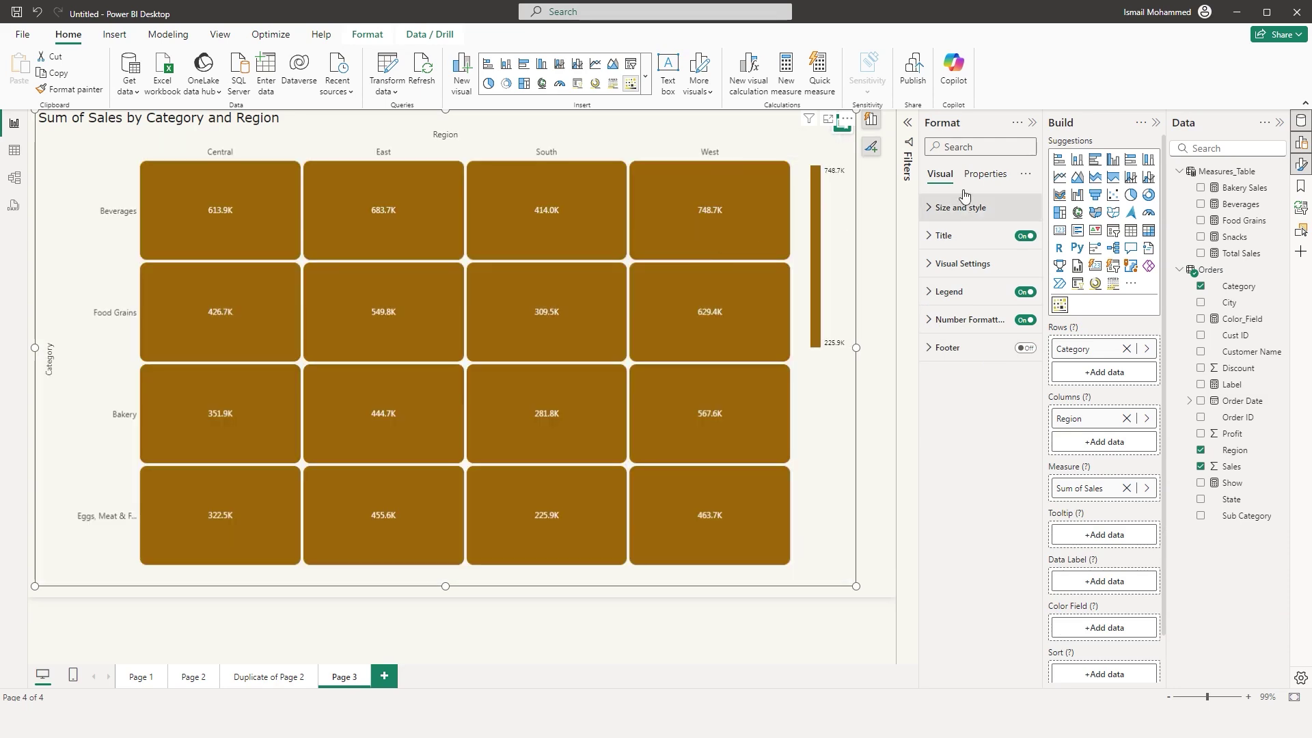
left_click(953, 264)
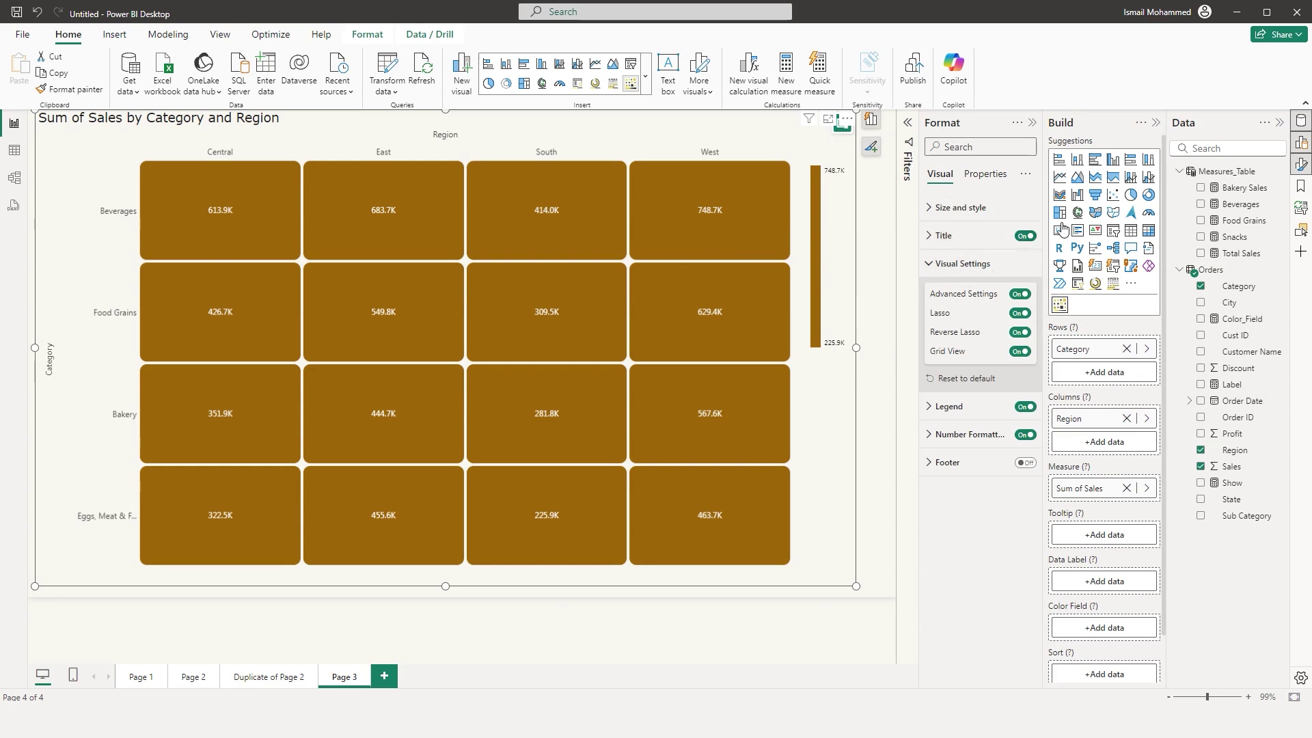
mouse_move(829, 151)
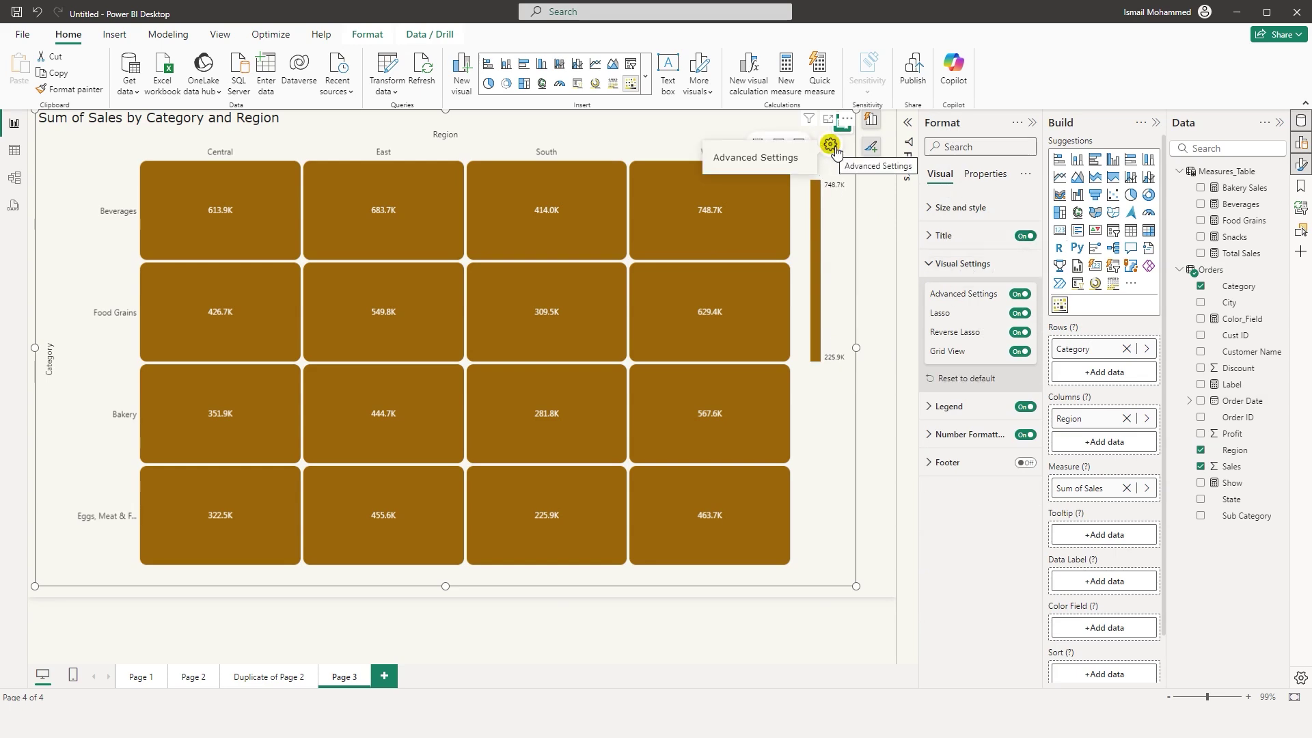
left_click(1021, 296)
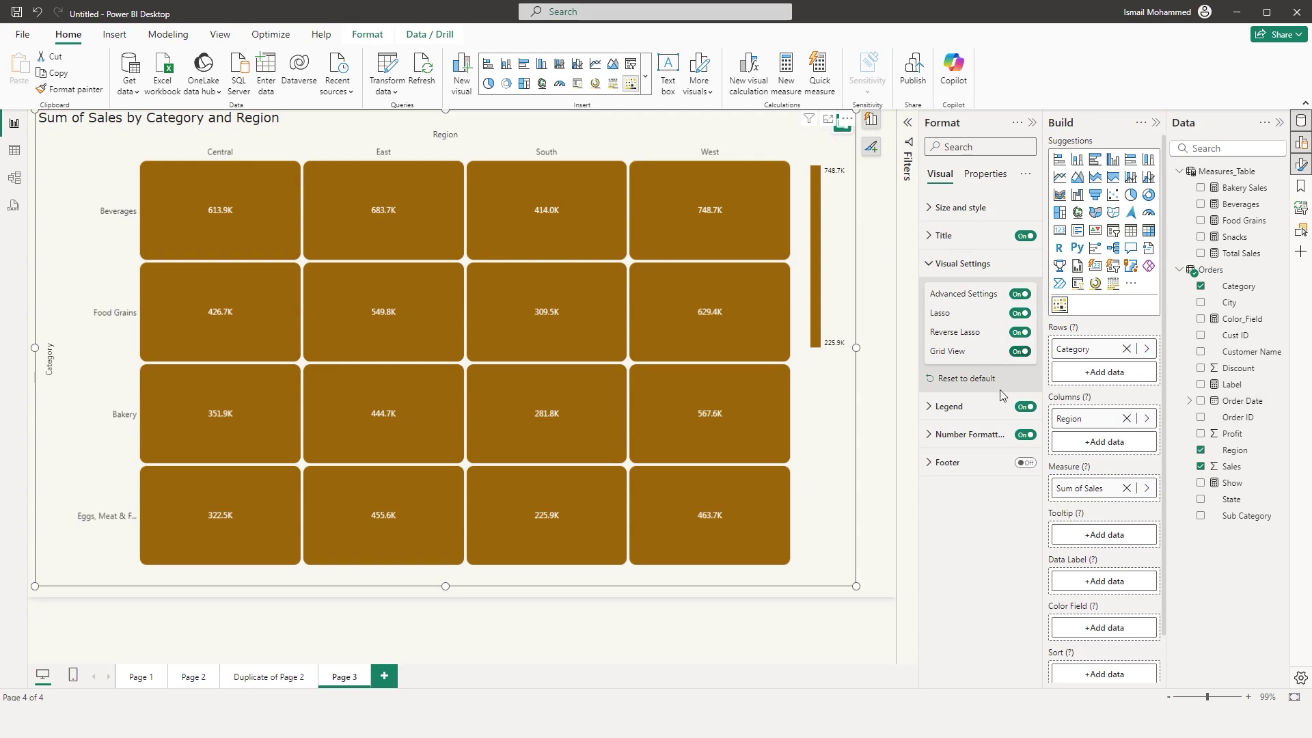
left_click(956, 264)
left_click(950, 292)
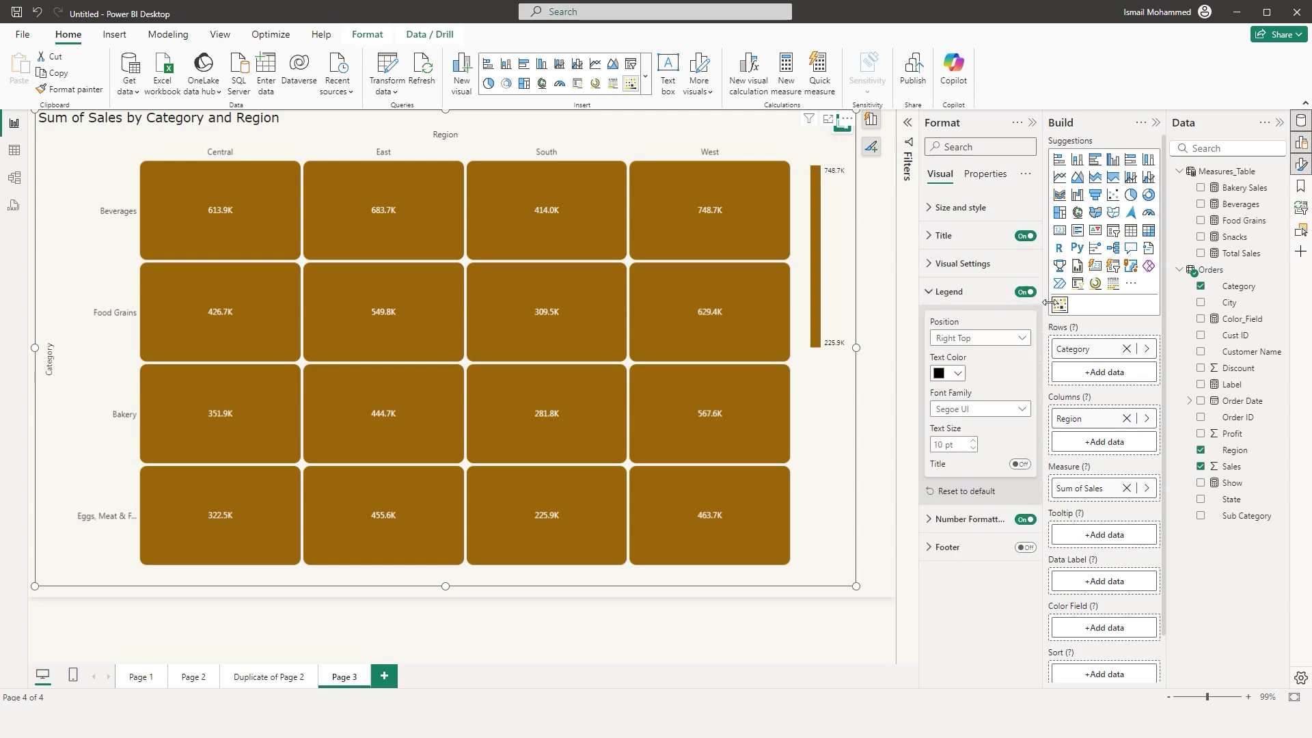
left_click(949, 292)
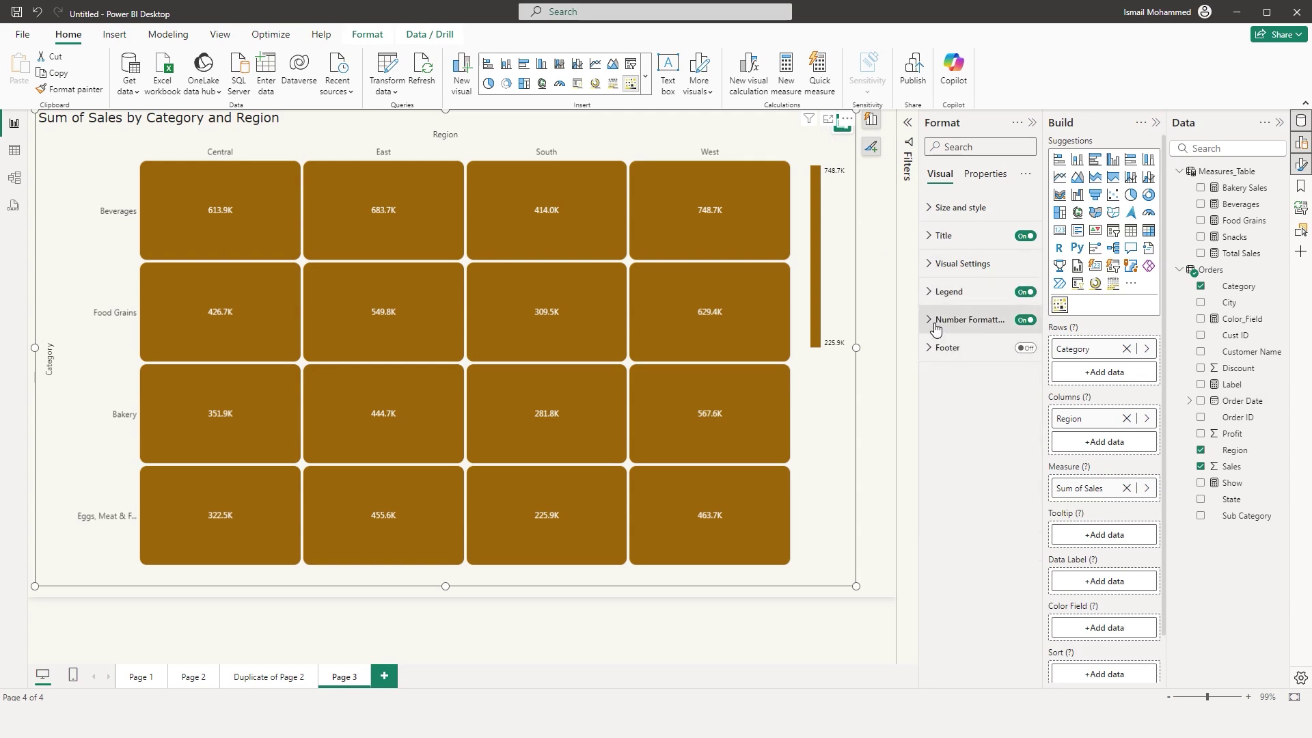
- Format heatmap values with 2 decimal places and display units set to None
left_click(936, 322)
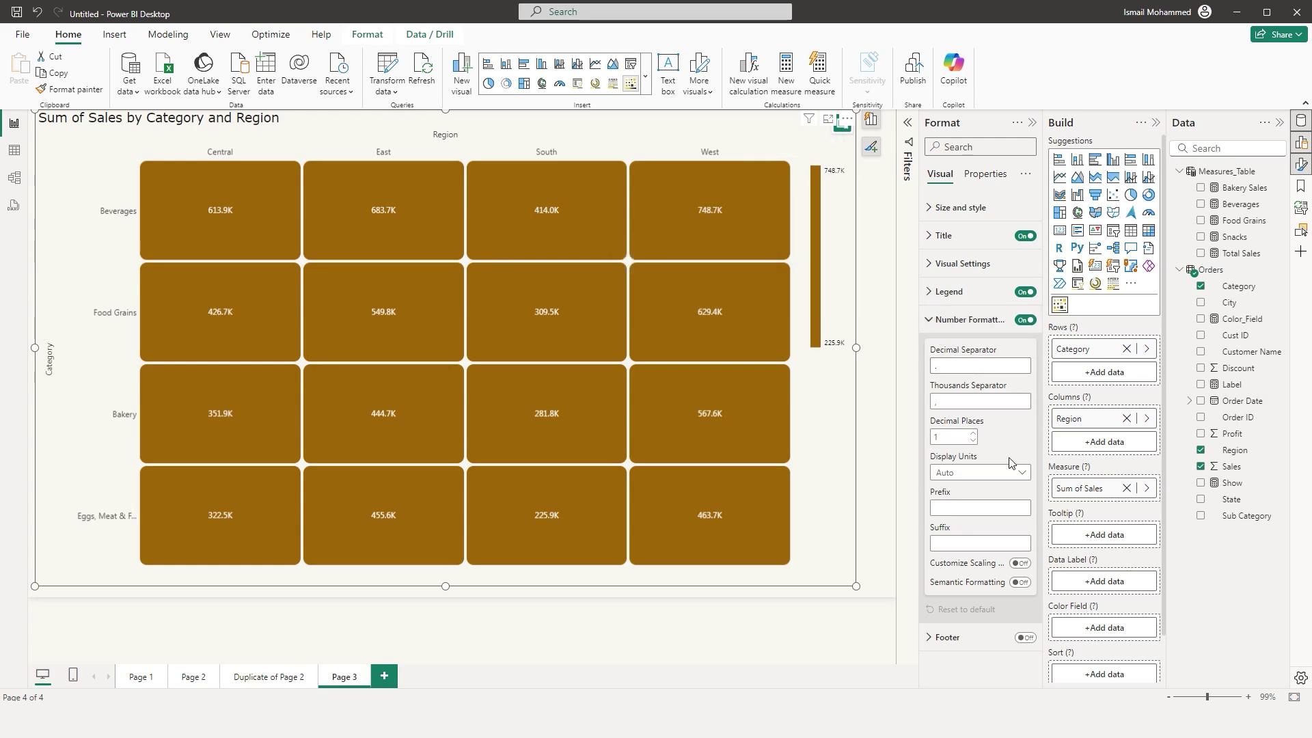
left_click(973, 433)
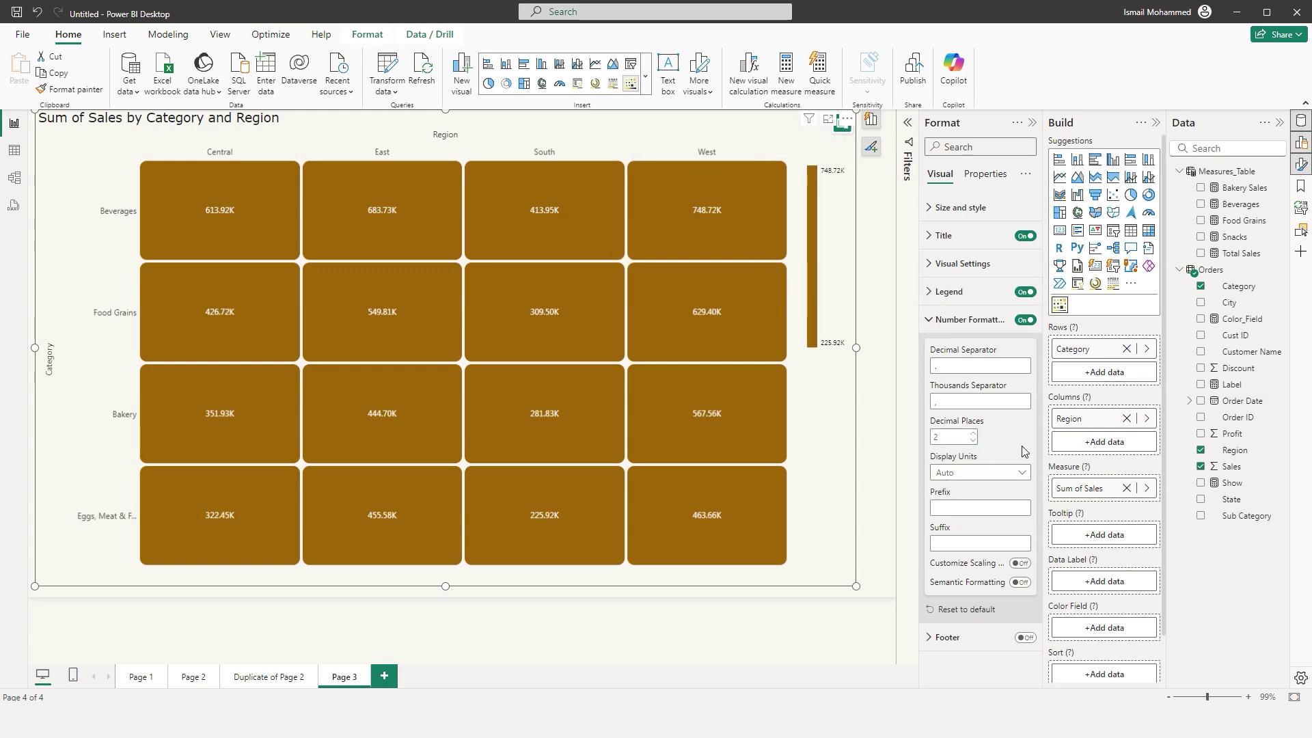
left_click(990, 477)
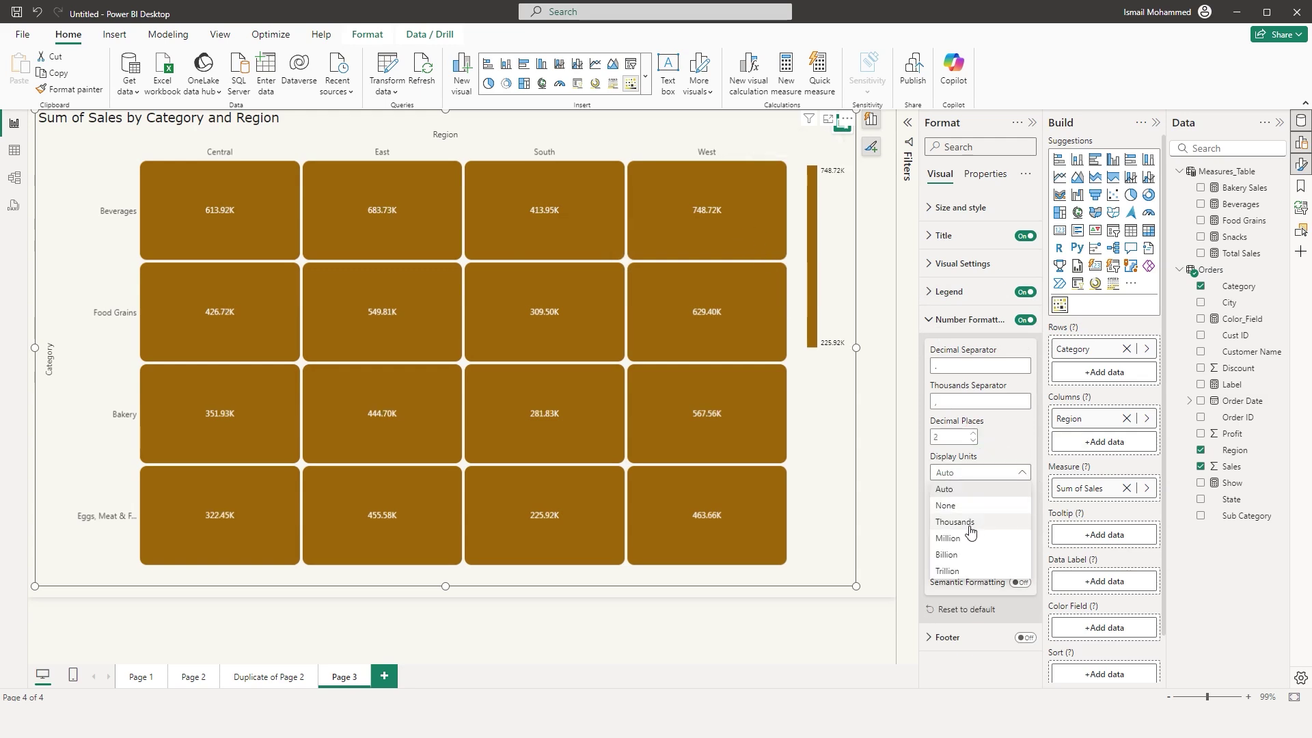
left_click(955, 505)
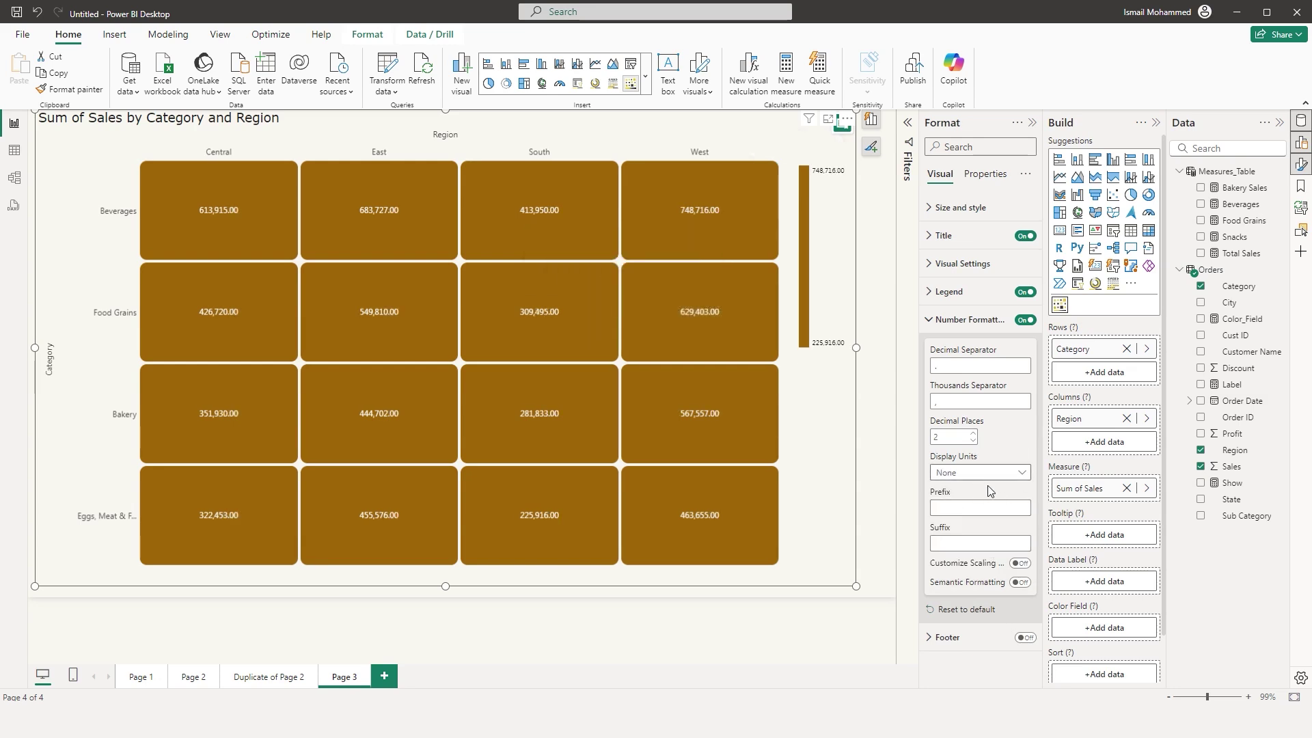
left_click(962, 545)
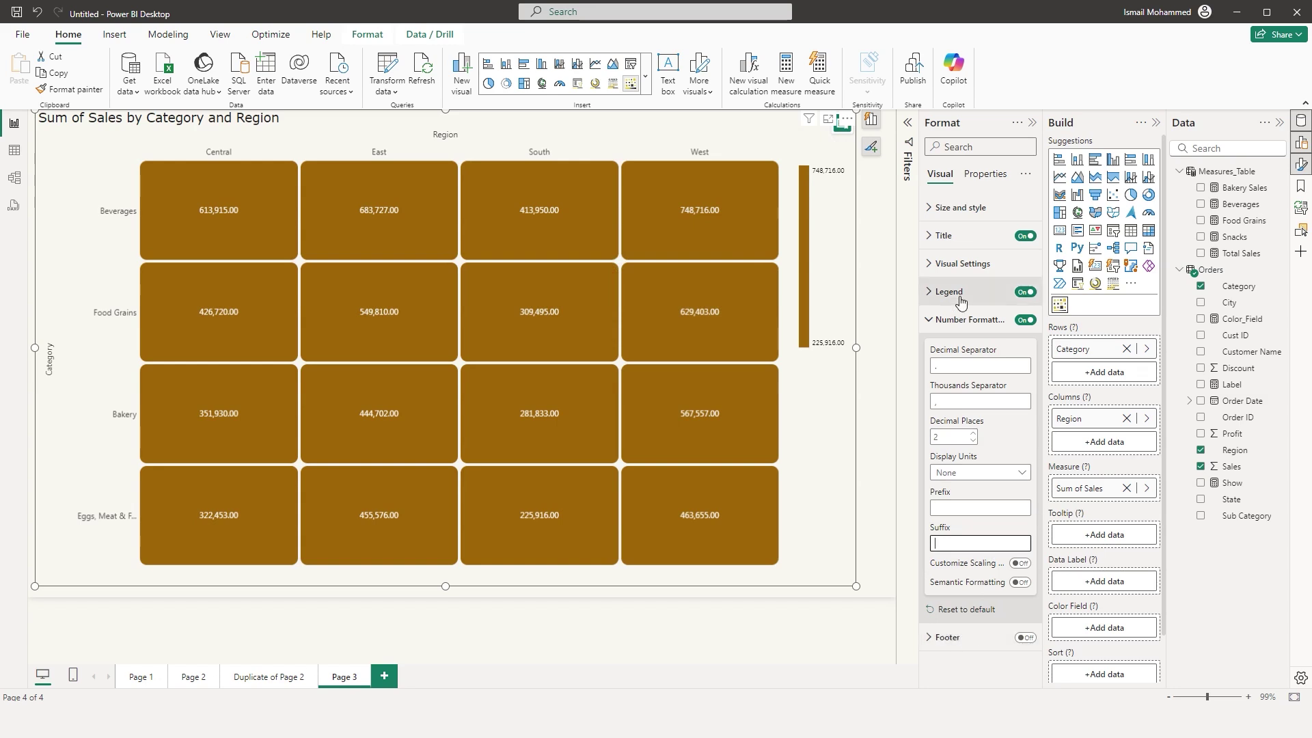
left_click(960, 319)
left_click(929, 349)
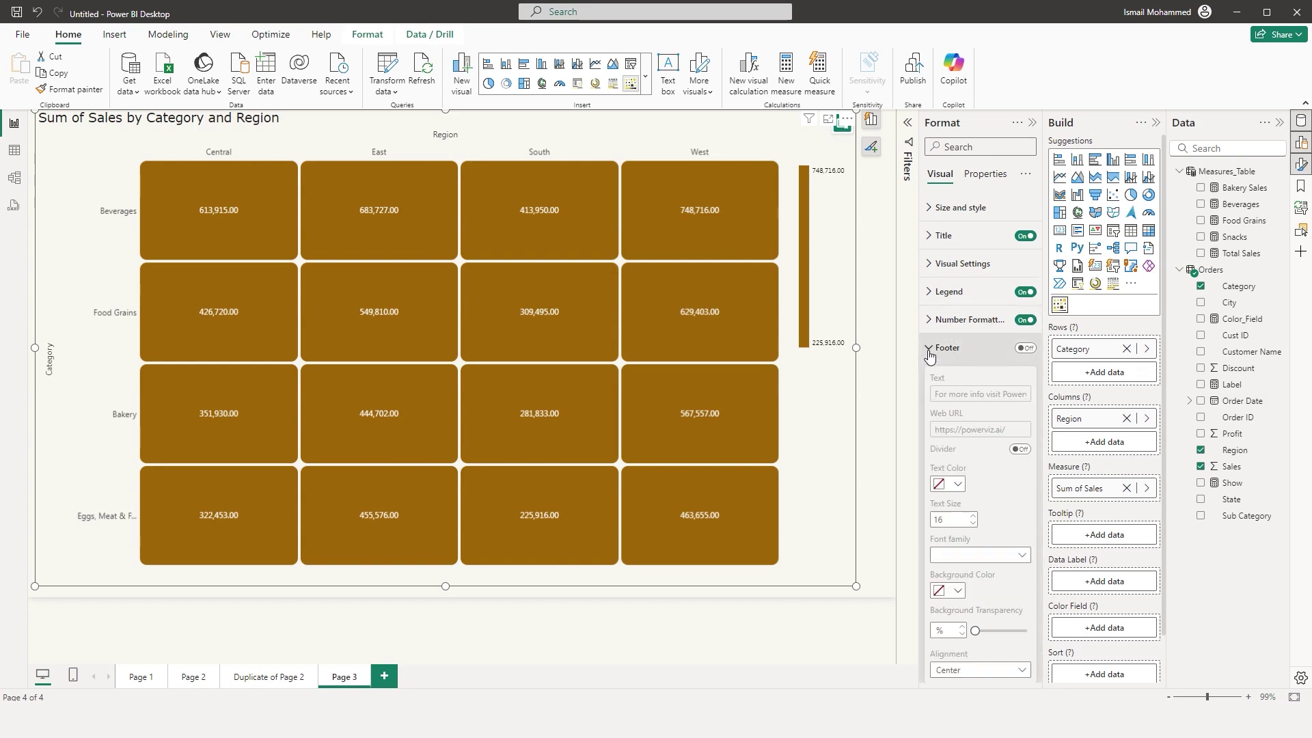
- Turn on the footer reading 'For more info visit Powerviz website', leaving the divider off
left_click(1025, 348)
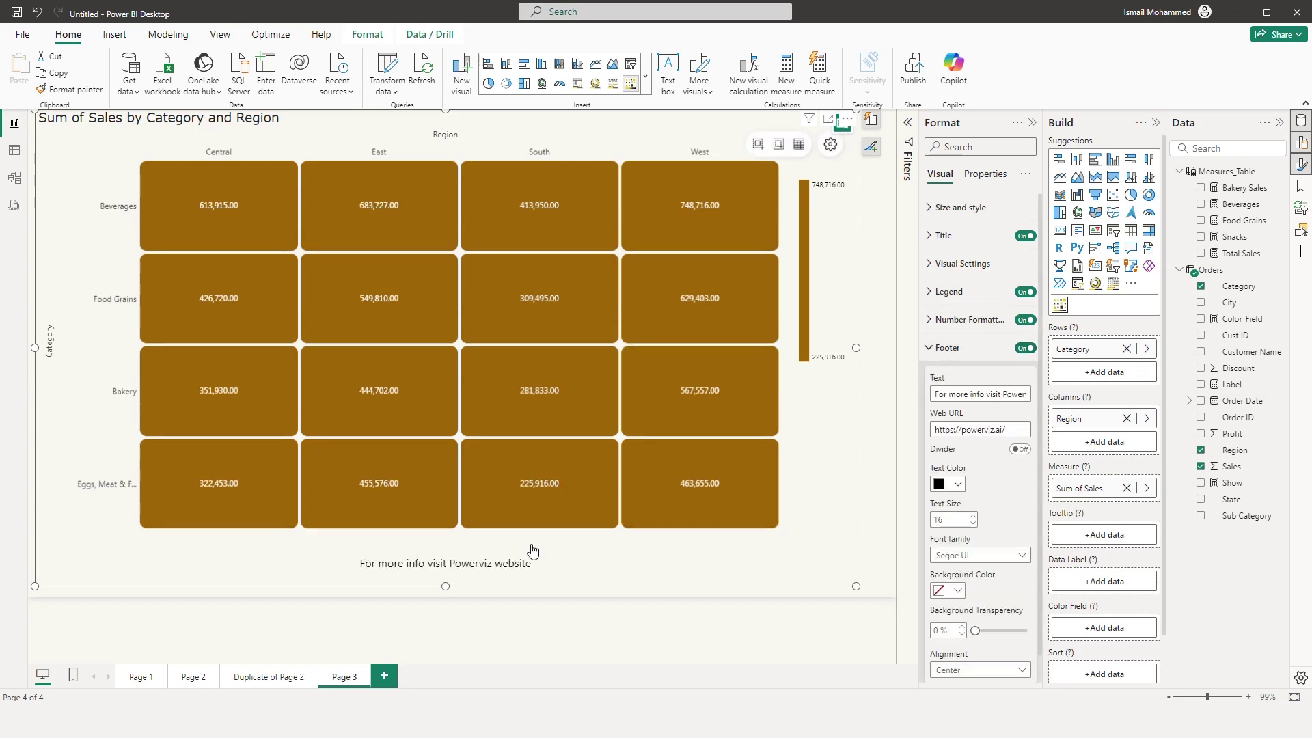
triple_click(940, 394)
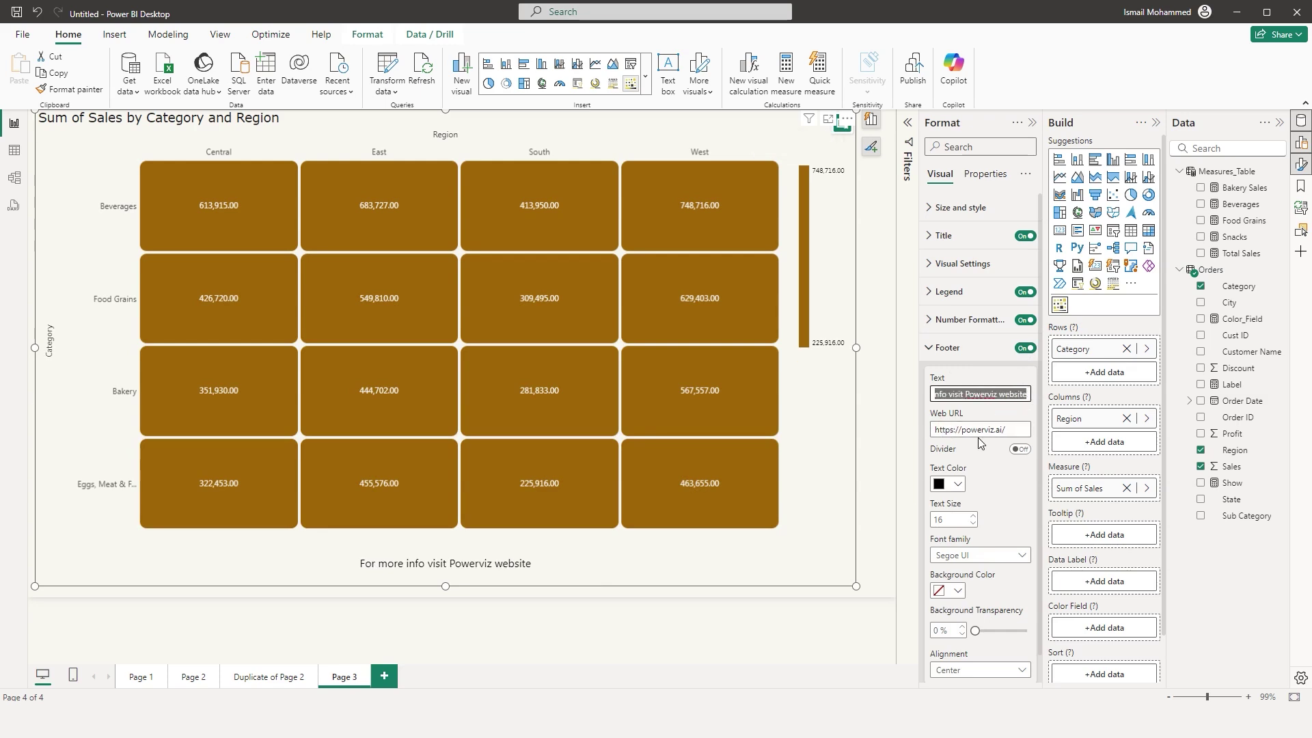
left_click(1019, 450)
left_click(1019, 450)
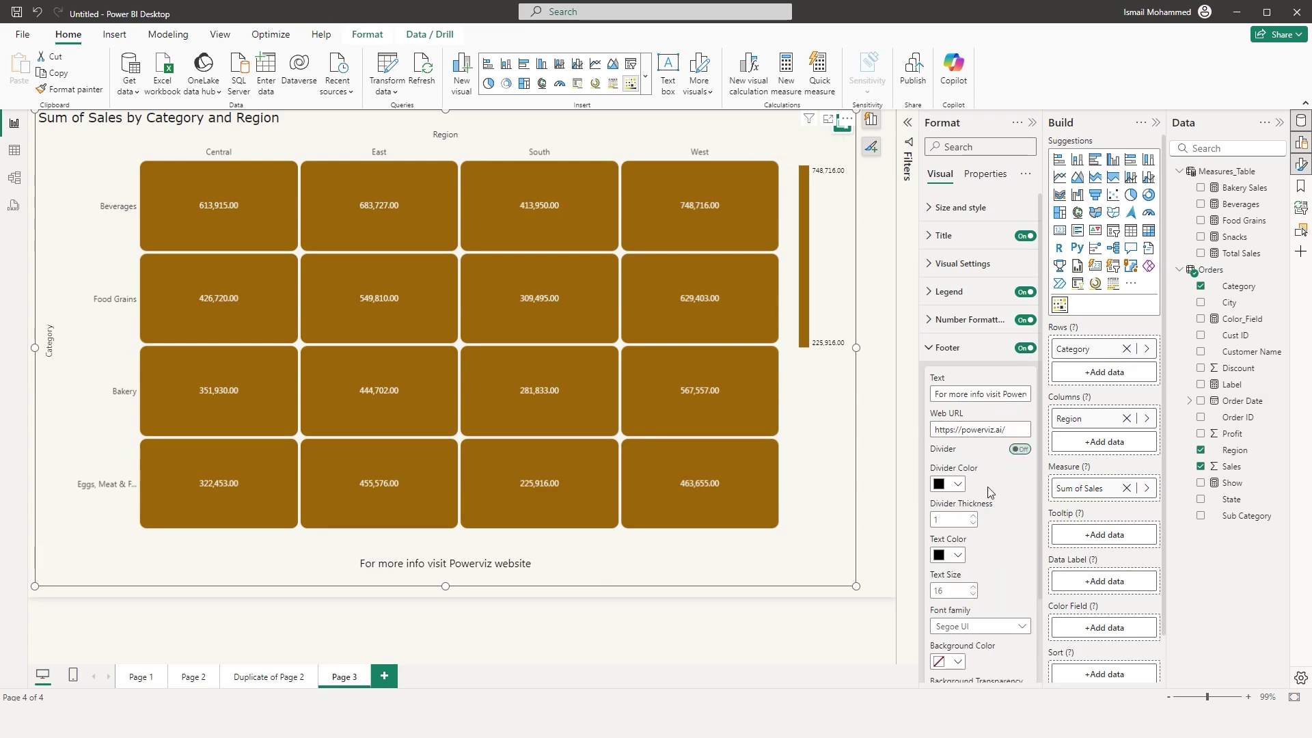
scroll(1036, 560, "down", 1)
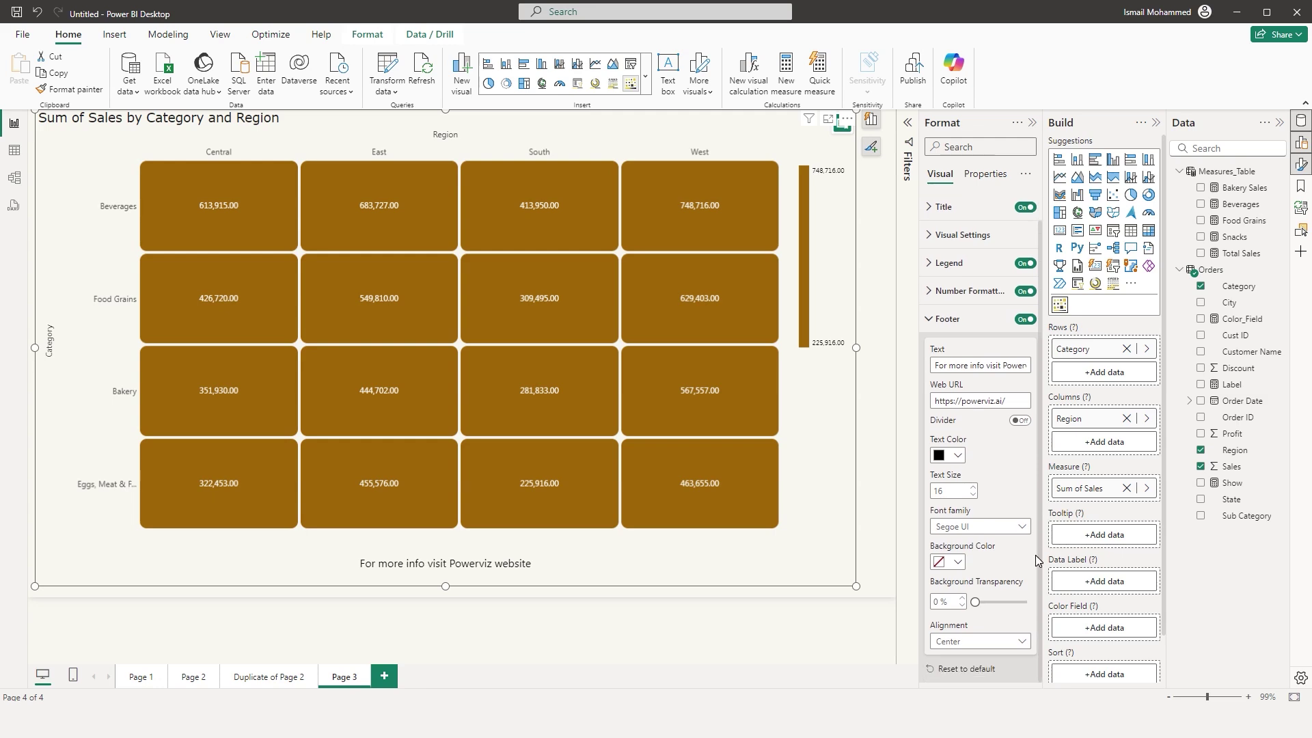